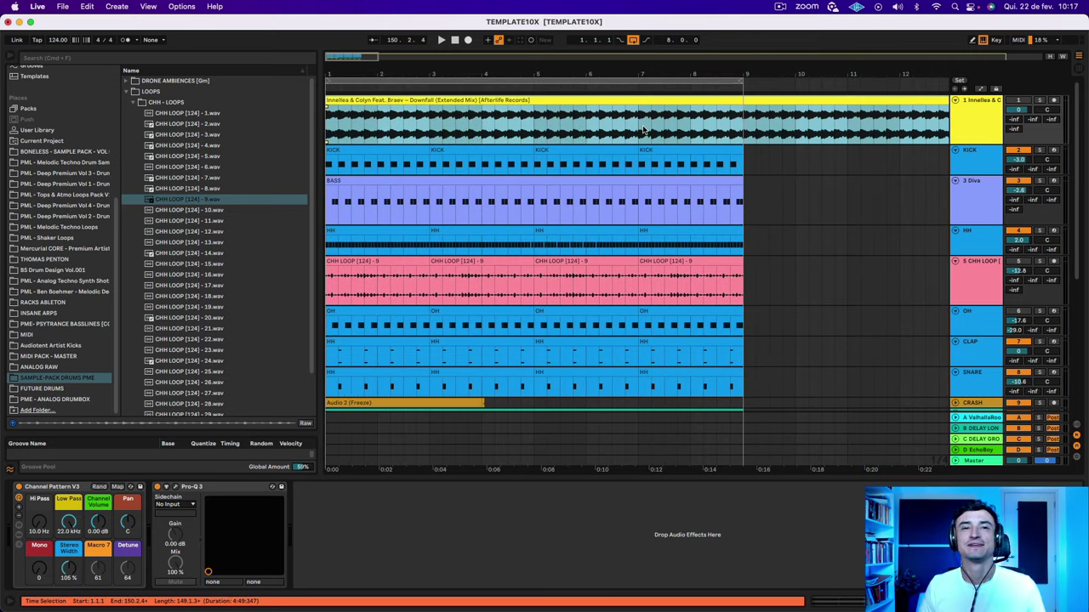
Solo the Downfall reference track and select its clip in the arrangement.
scroll(643, 130, "right", 5)
scroll(569, 172, "left", 5)
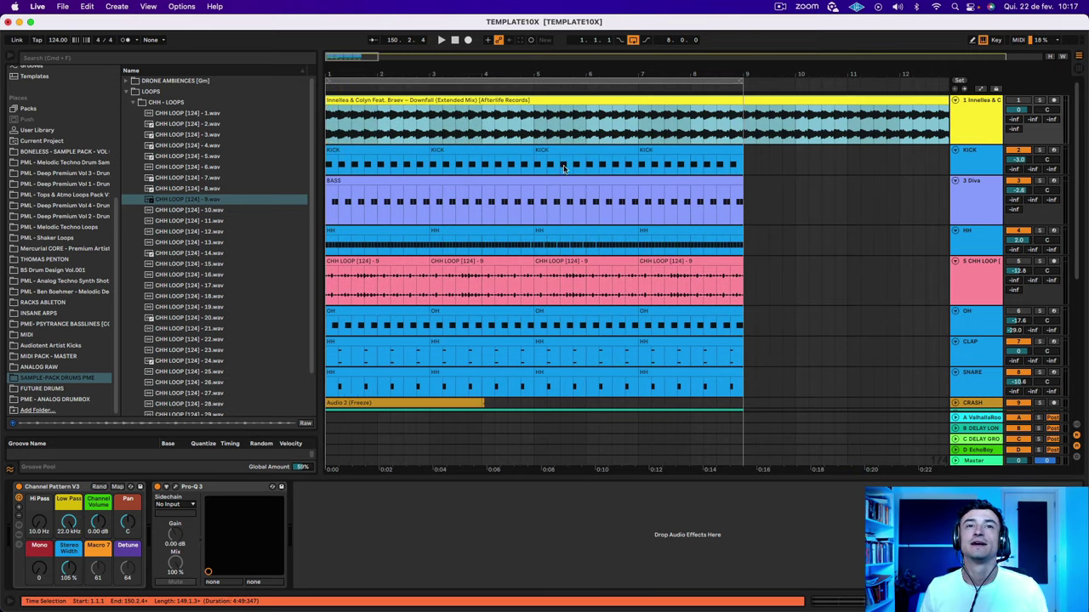
left_click(408, 157)
scroll(1004, 368, "down", 6)
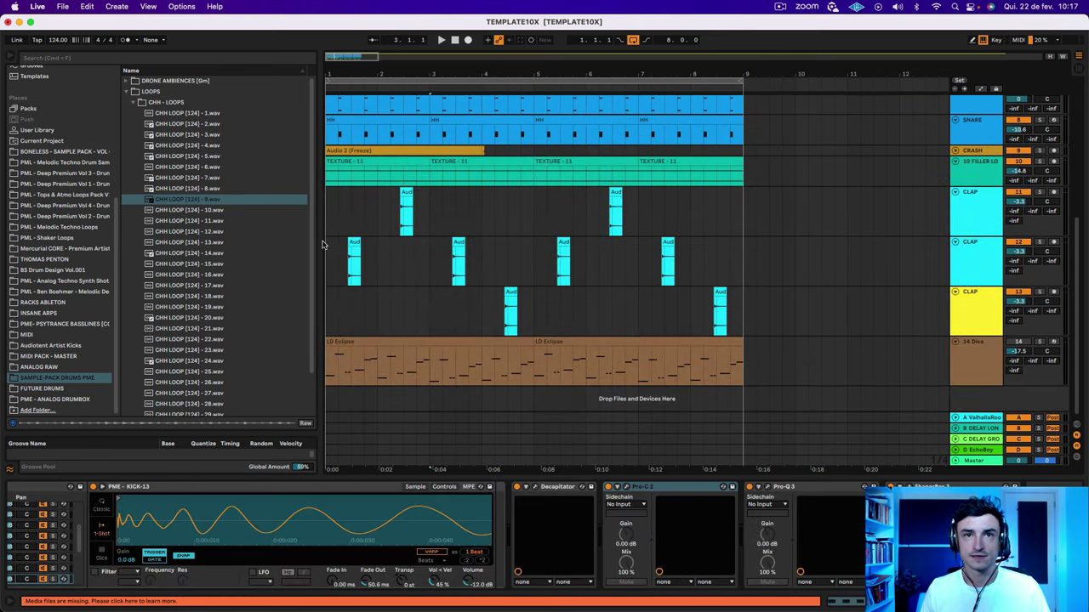
scroll(350, 222, "up", 6)
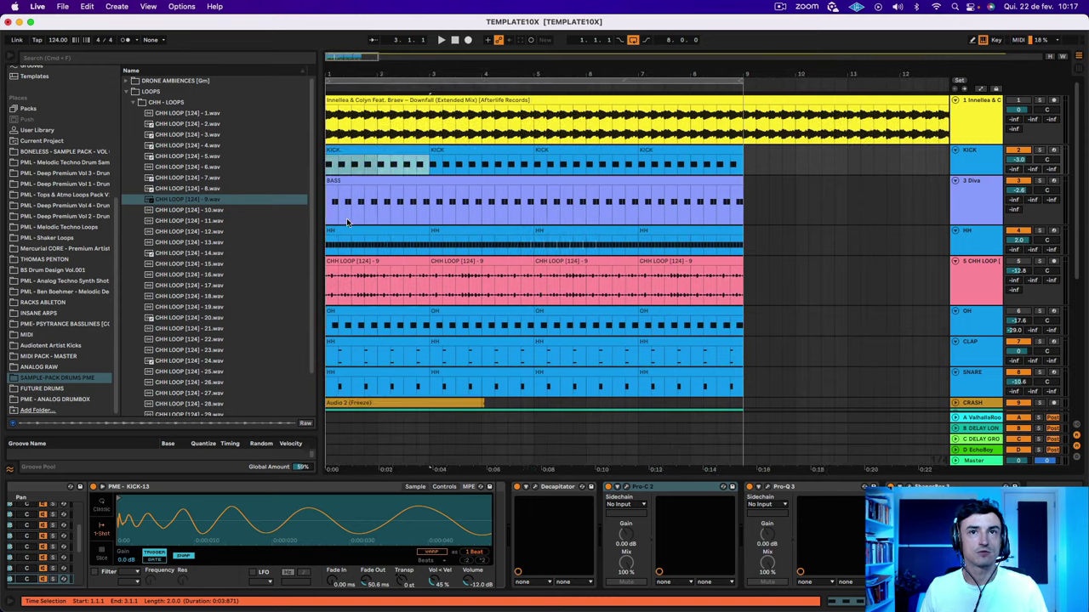
left_click_drag(438, 75, 520, 200)
left_click(1040, 101)
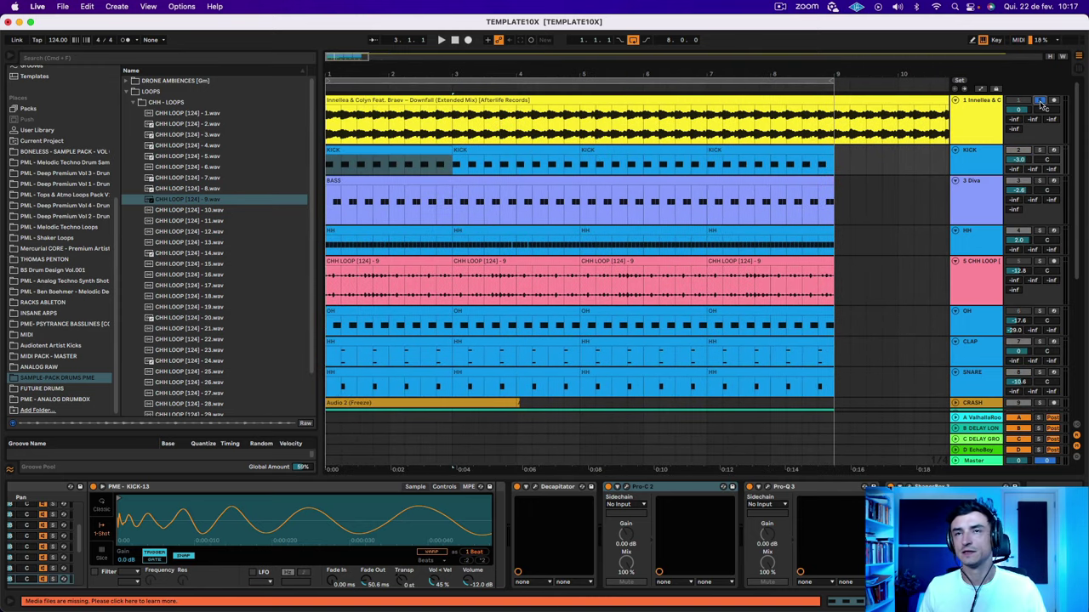
left_click(534, 123)
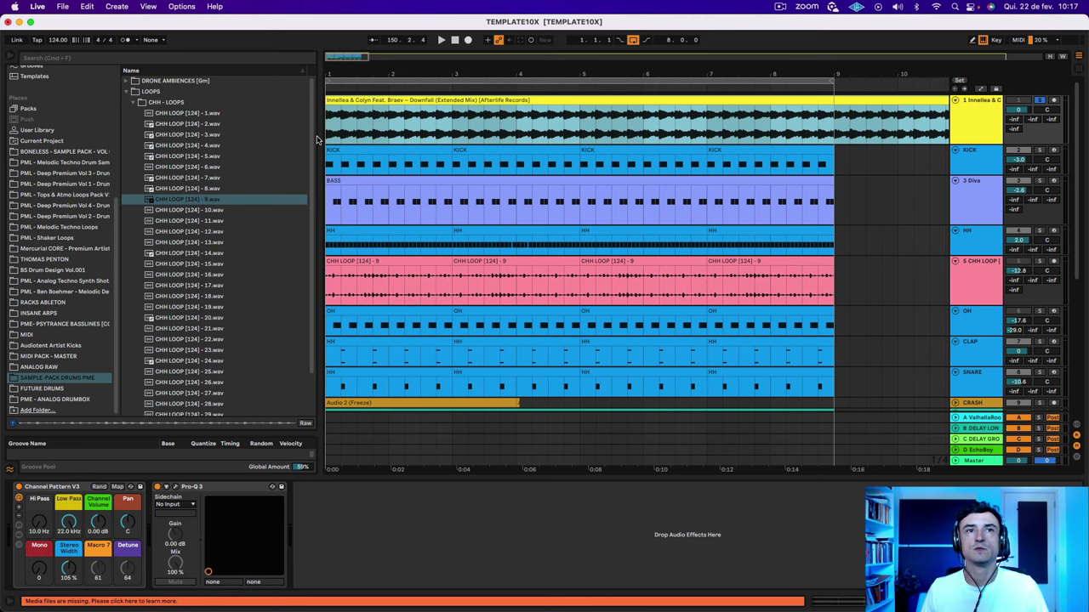
Narrow the browser to give the arrangement more room, and play the soloed Downfall reference track.
left_click_drag(322, 134, 301, 134)
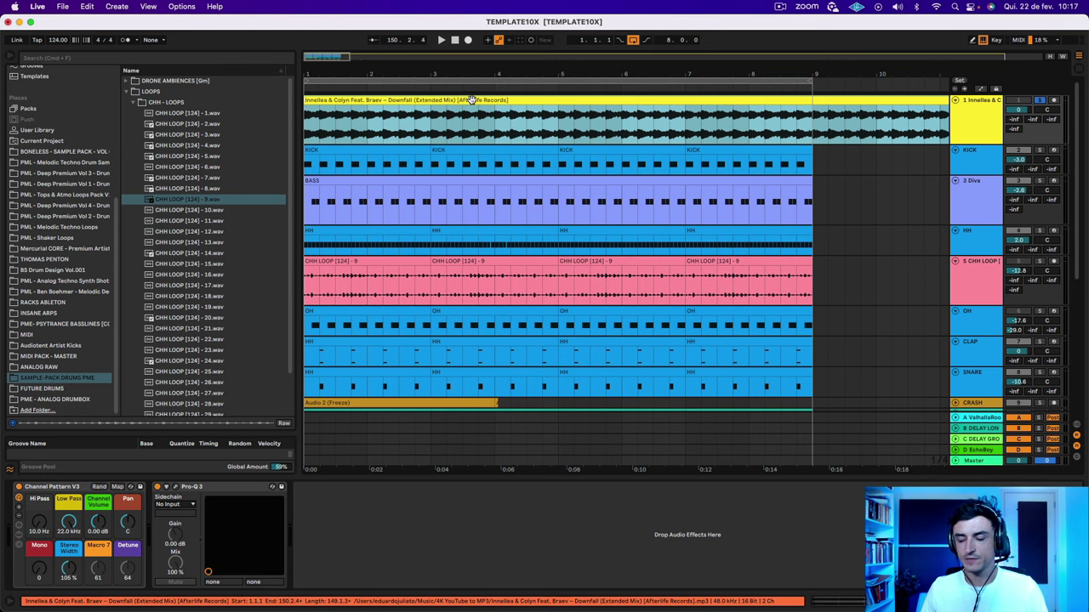
scroll(485, 293, "down", 5)
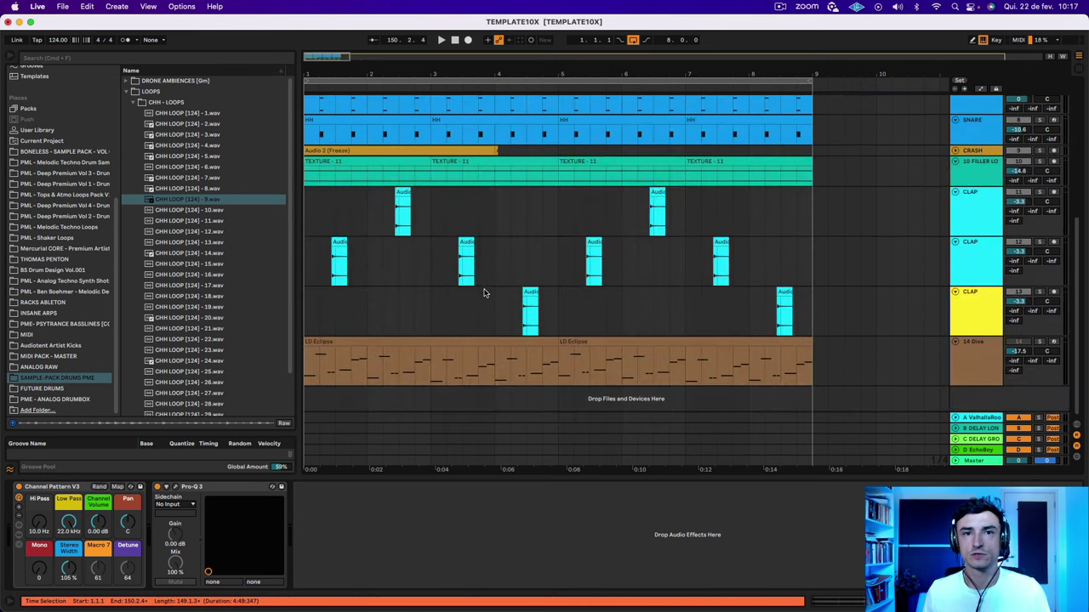
scroll(485, 293, "up", 5)
left_click_drag(450, 73, 500, 130)
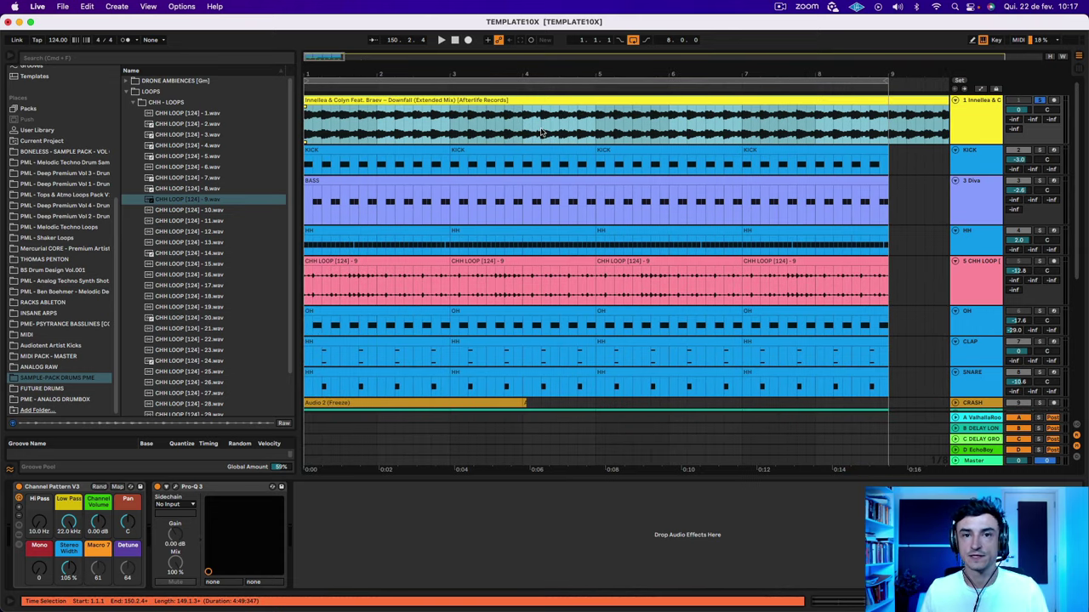
key("space")
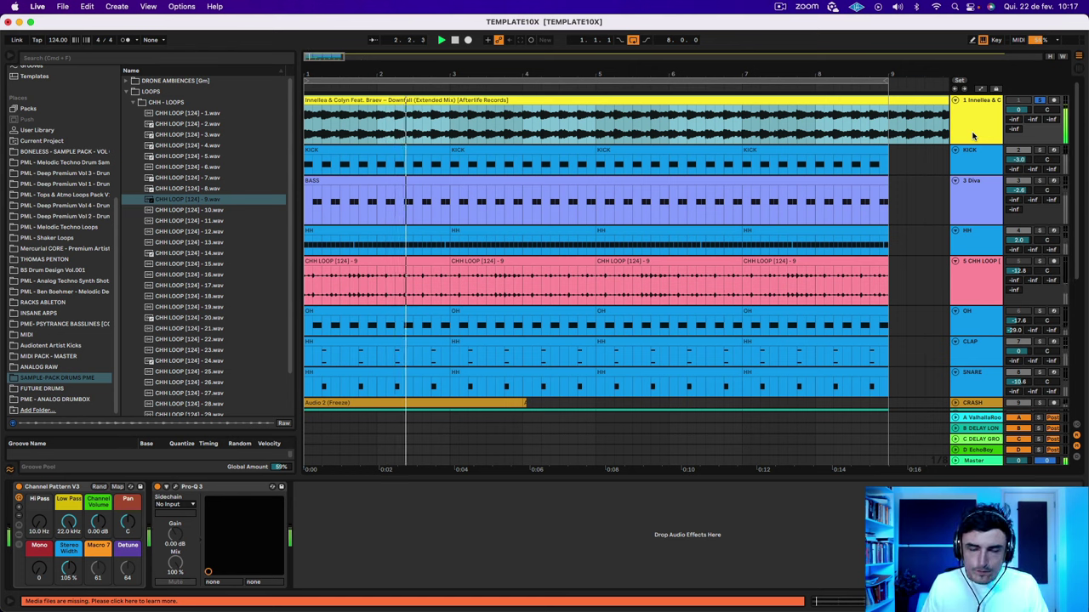
Solo the KICK track and place the insert marker at 1.1.3 in the Downfall reference clip.
left_click(963, 157)
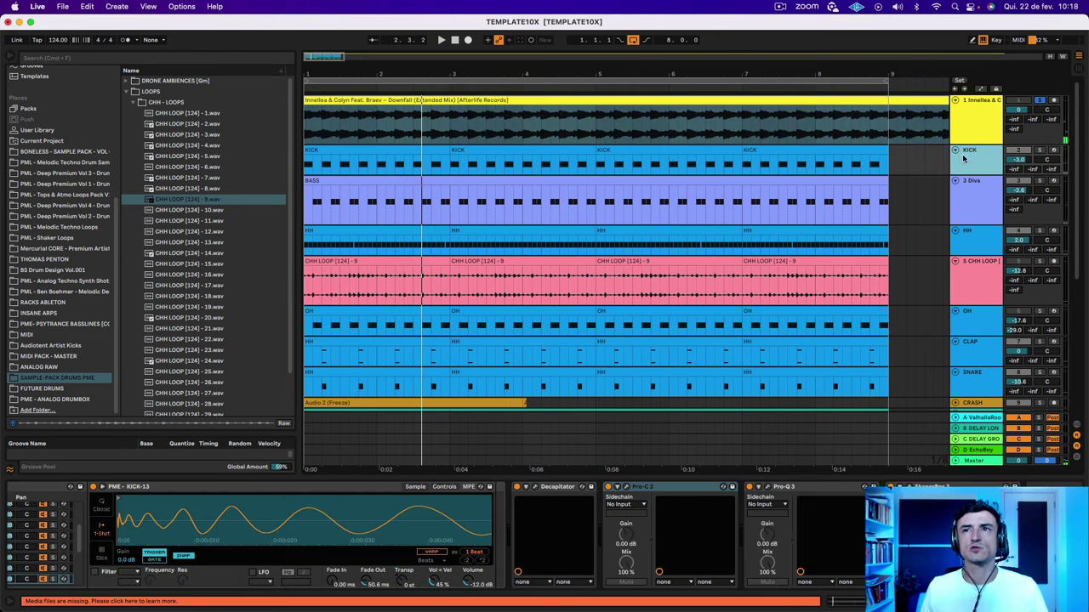
left_click(974, 180)
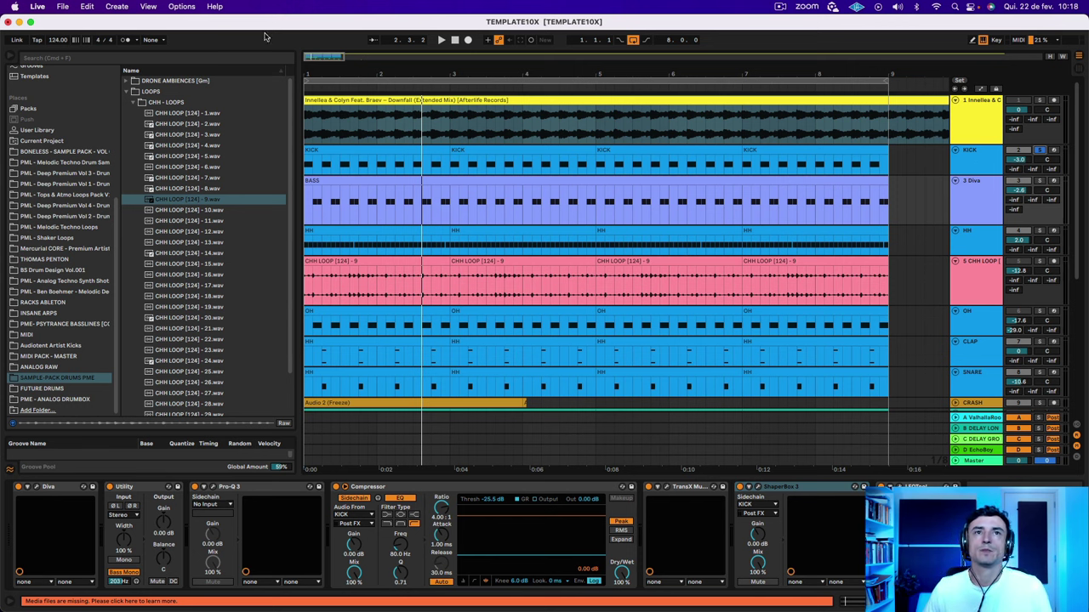
left_click_drag(315, 75, 448, 158)
scroll(451, 160, "left", 2)
scroll(452, 160, "down", 1)
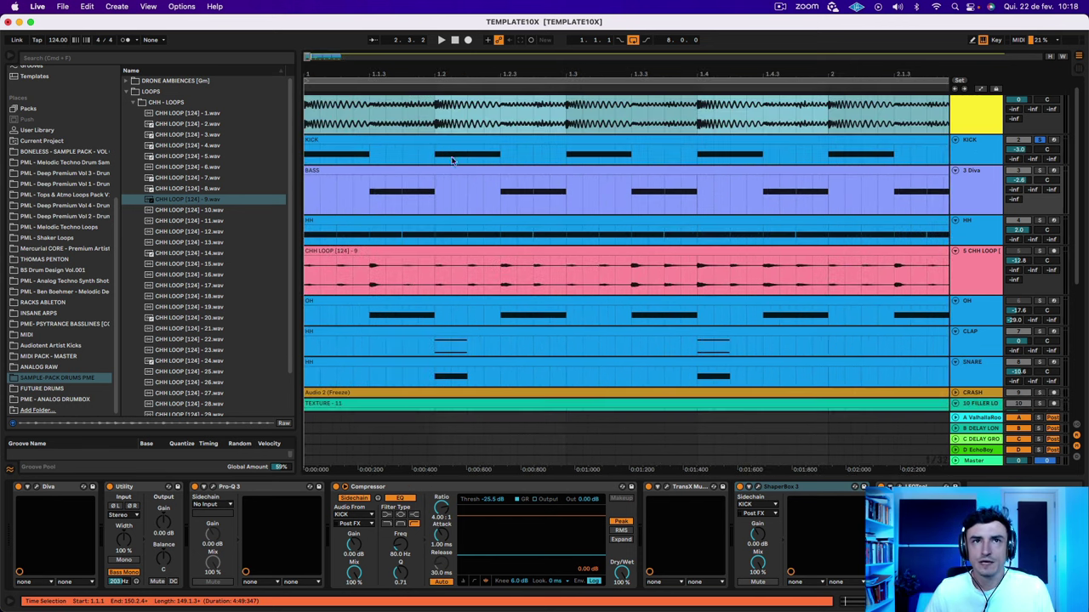
scroll(451, 160, "up", 1)
scroll(435, 162, "up", 3)
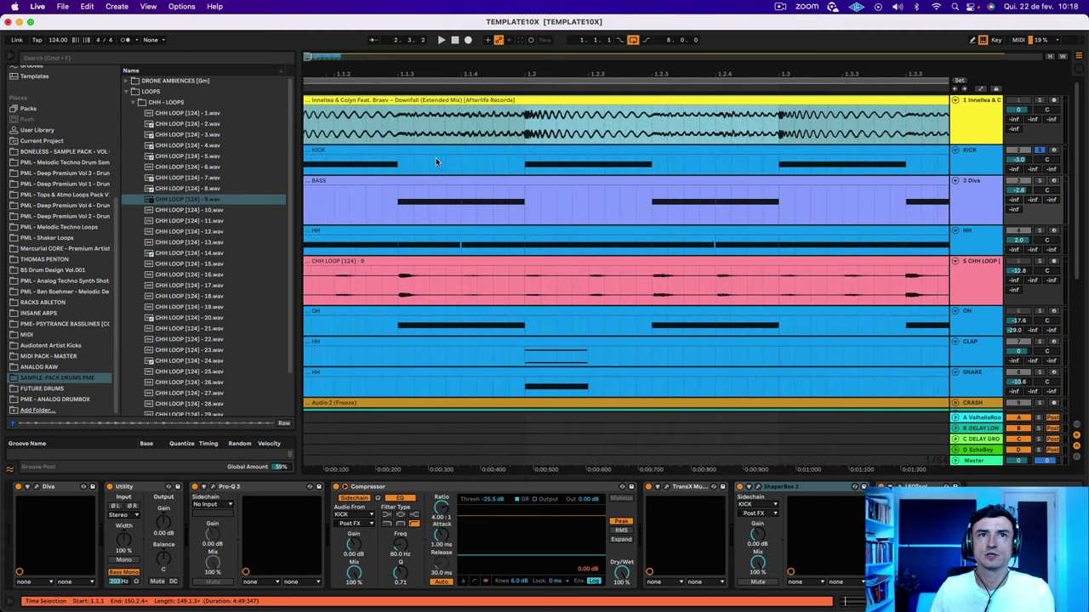
scroll(436, 162, "left", 1)
left_click(431, 133)
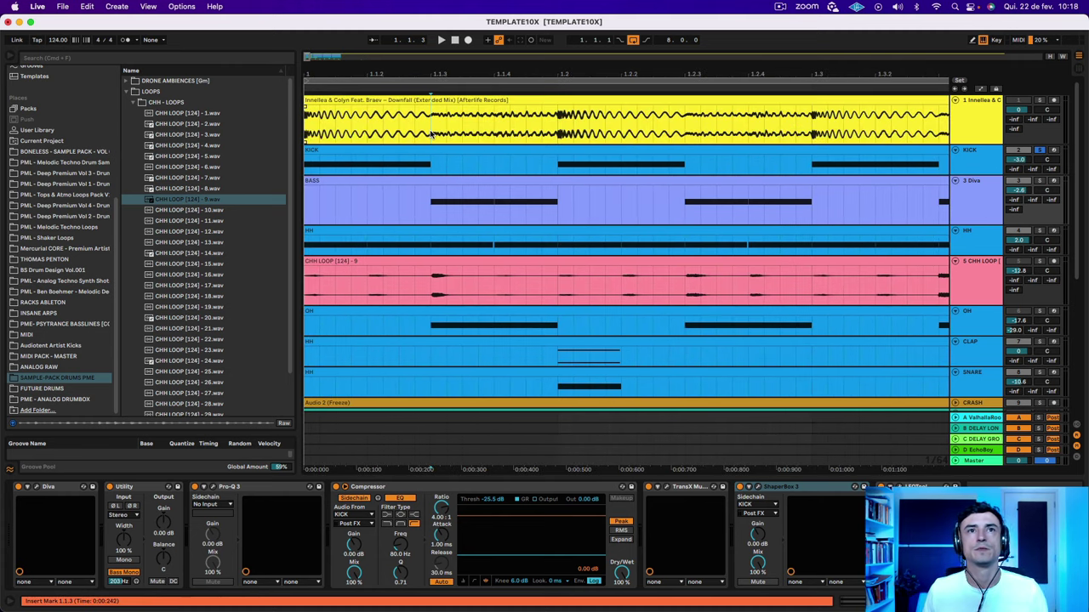
Solo the Downfall reference track again and play it from the start of bar 1.
scroll(351, 160, "up", 3)
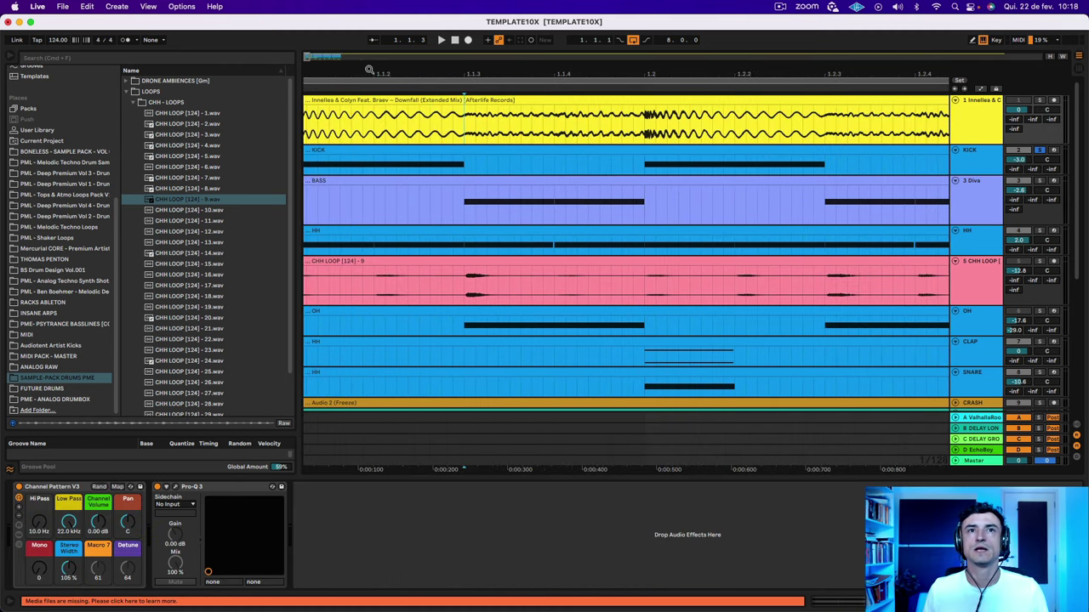
scroll(495, 161, "left", 1)
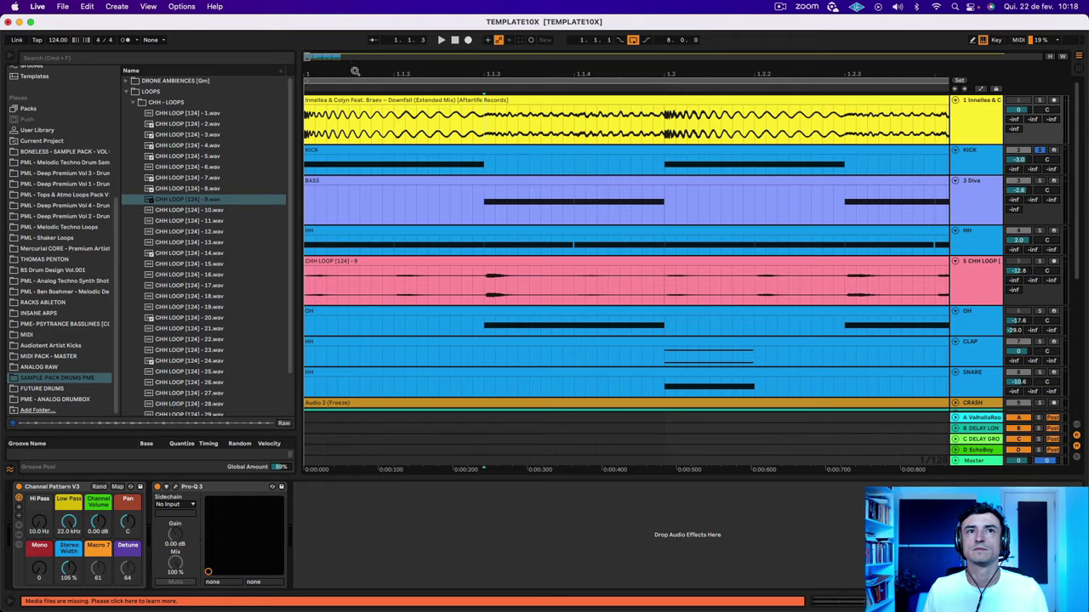
left_click_drag(355, 71, 356, 49)
scroll(362, 125, "left", 1)
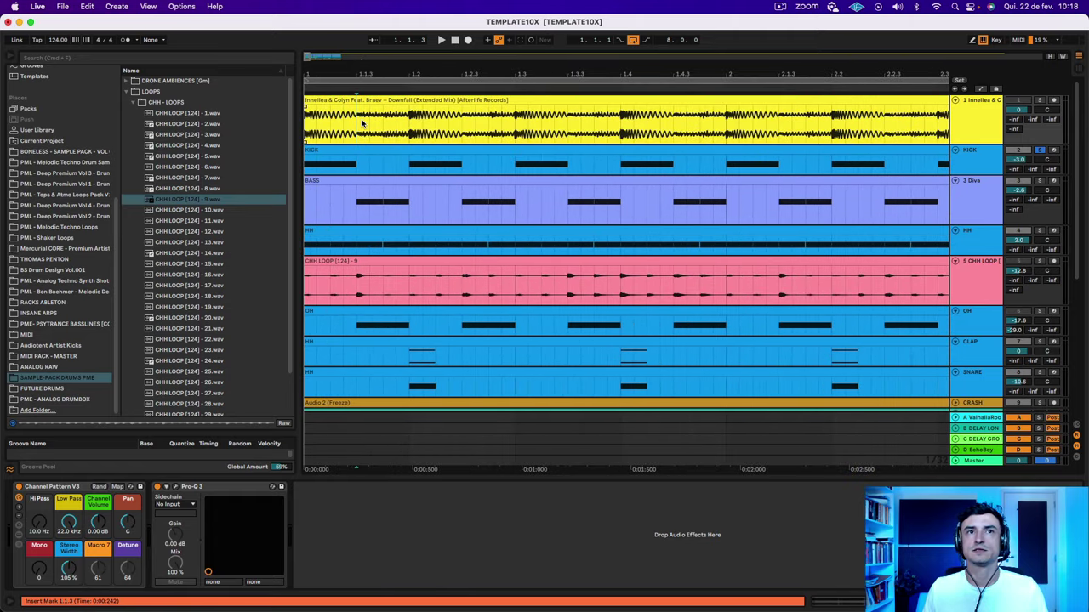
scroll(315, 112, "up", 2)
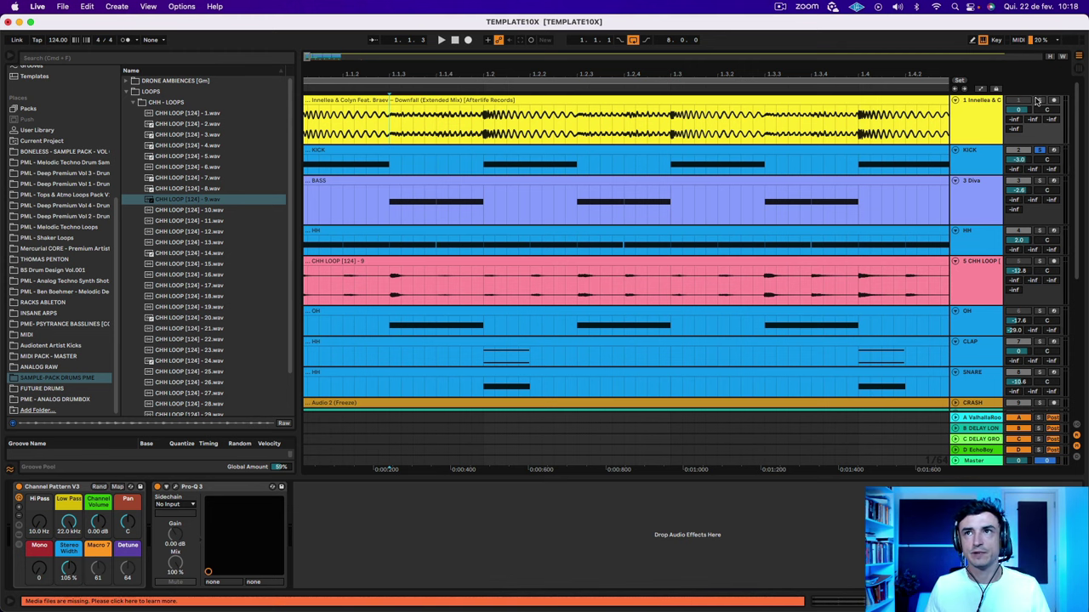
left_click(330, 98)
key("space")
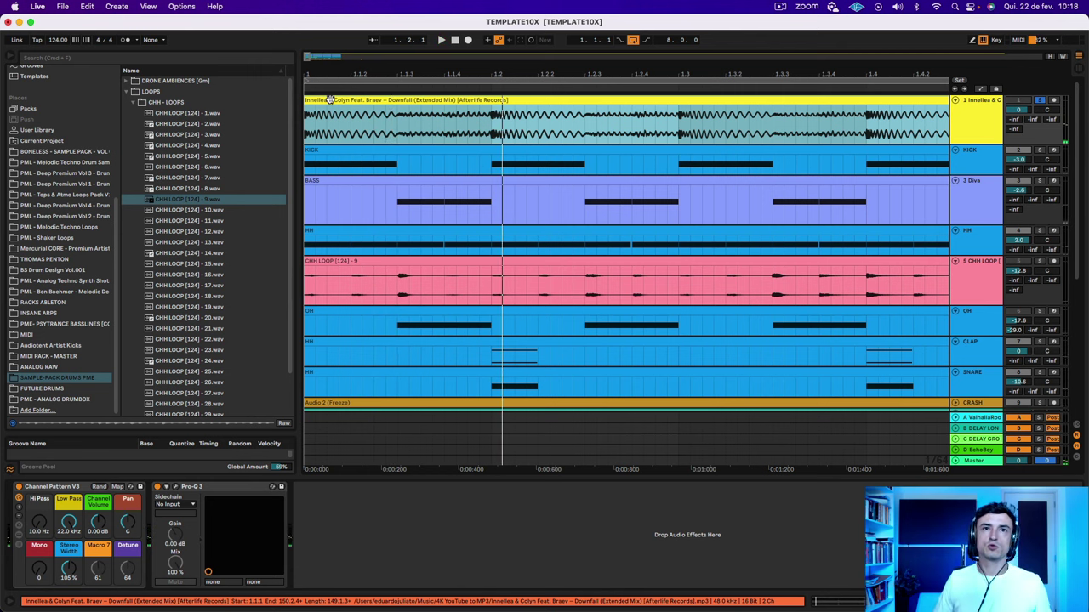
Solo the KICK track in place of the reference and play it.
left_click(1041, 150)
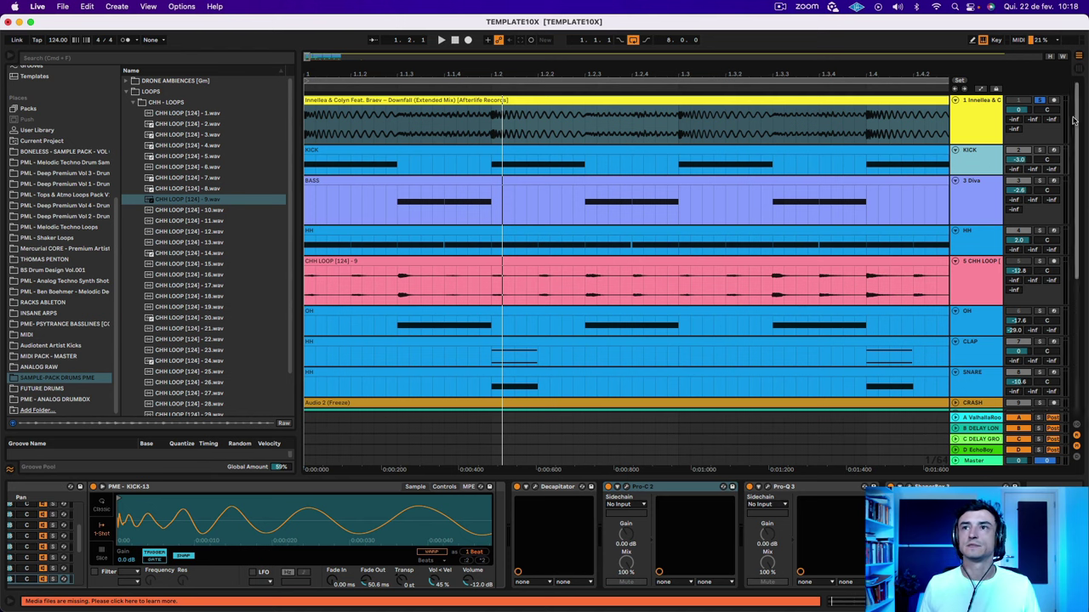
left_click(1039, 150)
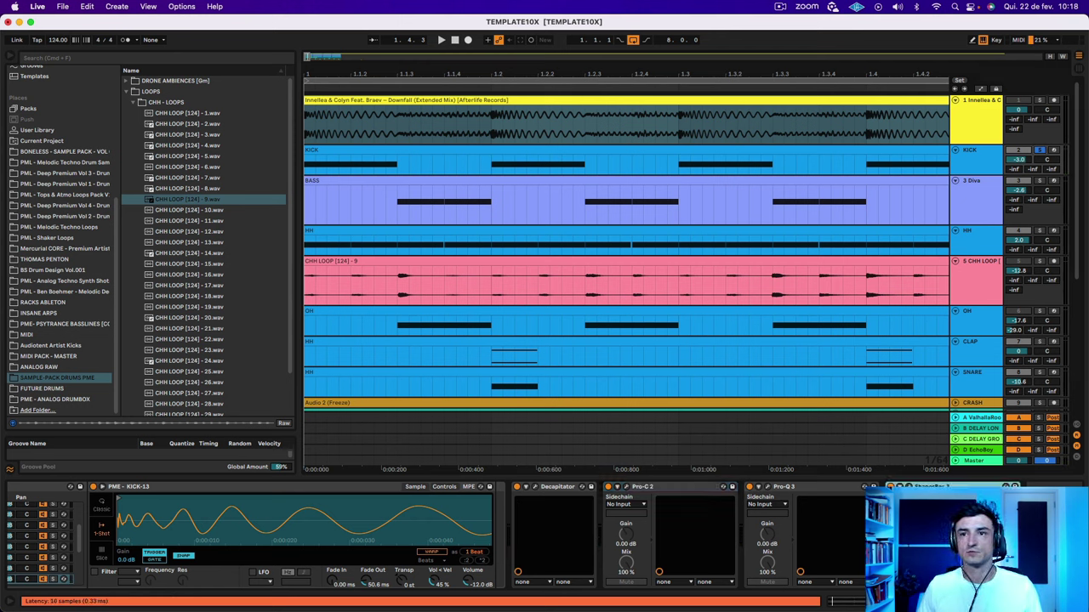
key("space")
key("space")
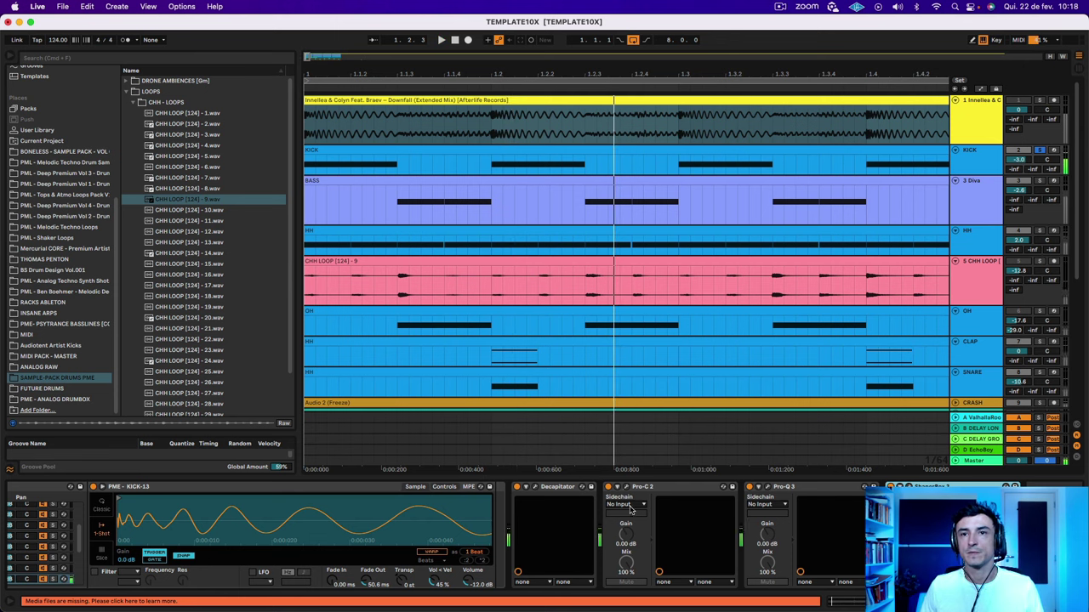
Switch off Pro-C 2 and Pro-Q 3 on the KICK track, and toggle Decapitator off and on during playback.
key("space")
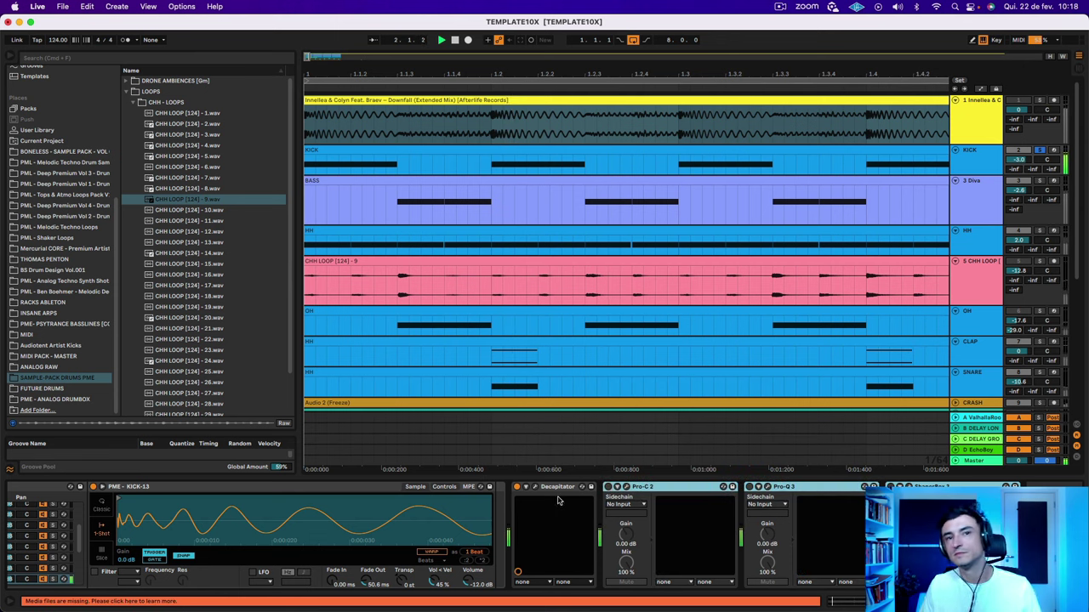
key("space")
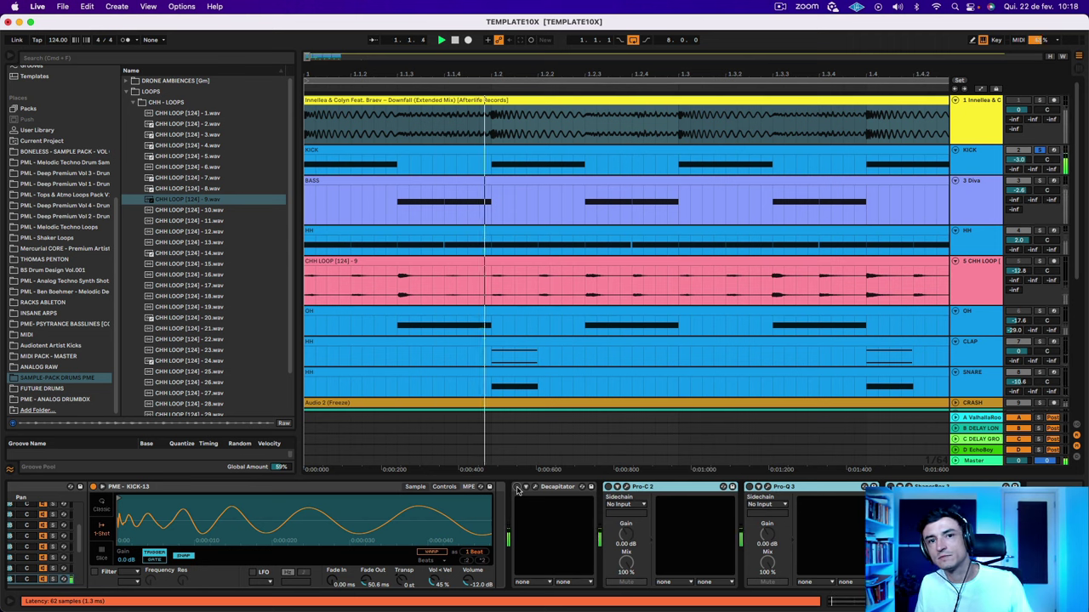
left_click(516, 487)
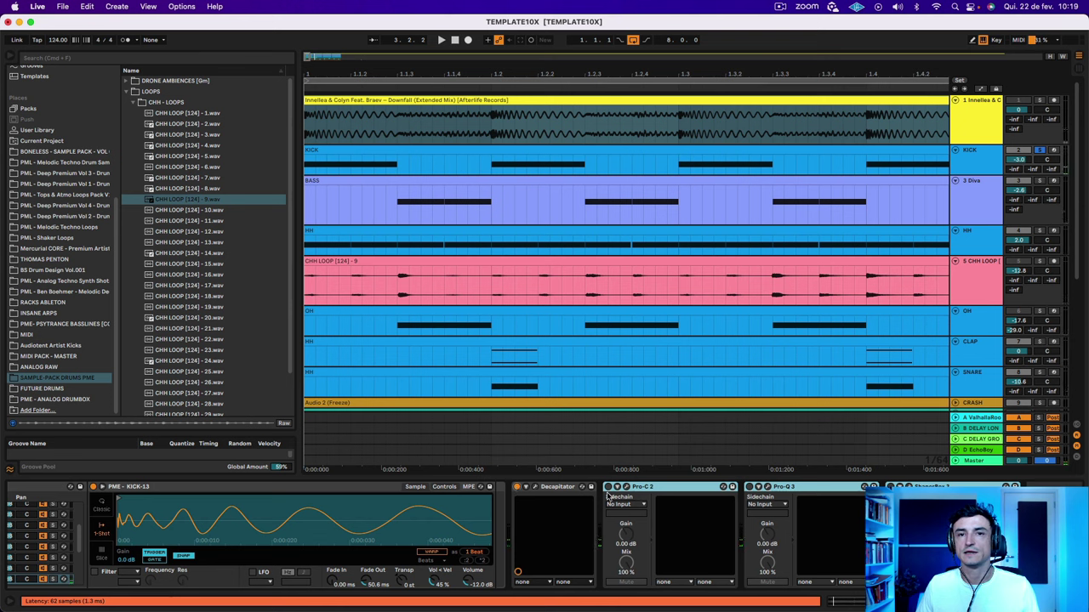
Lower the Drive in the kick's Decapitator while the track plays, and close the plug-in window.
left_click(534, 486)
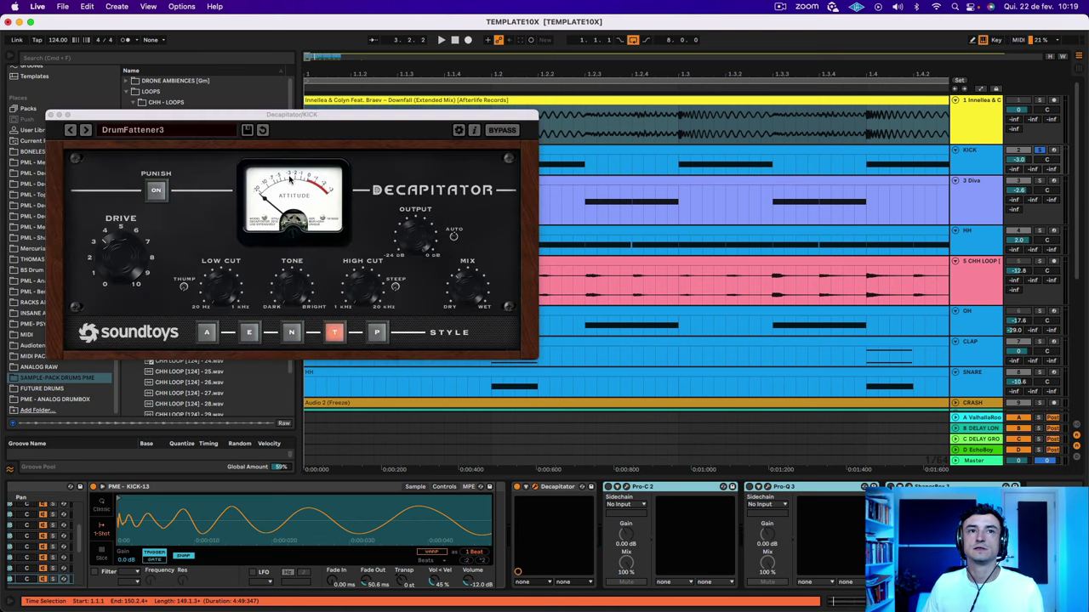
key("space")
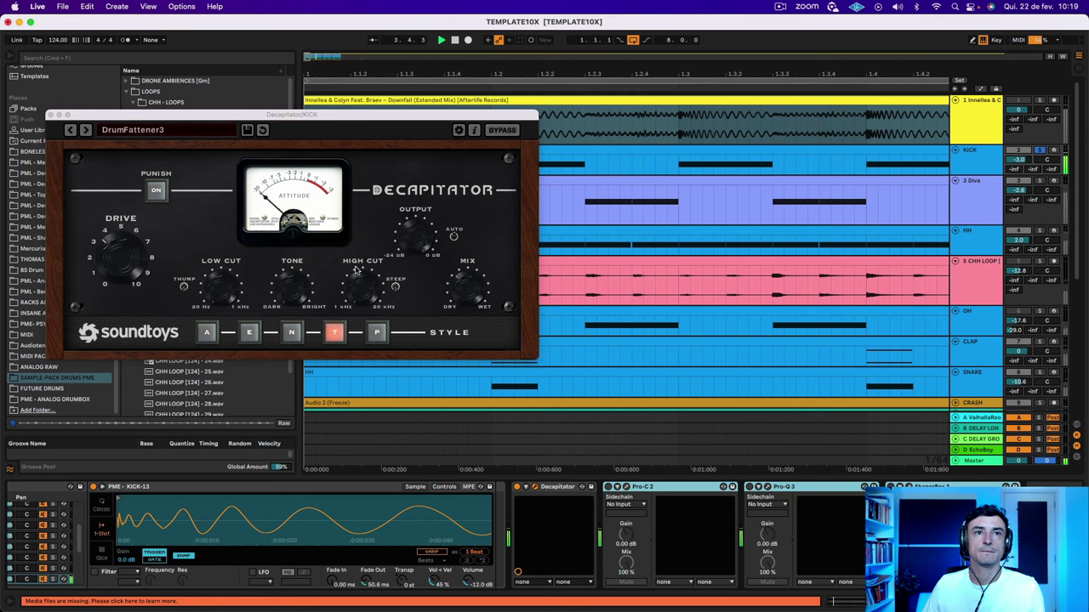
left_click_drag(126, 264, 126, 292)
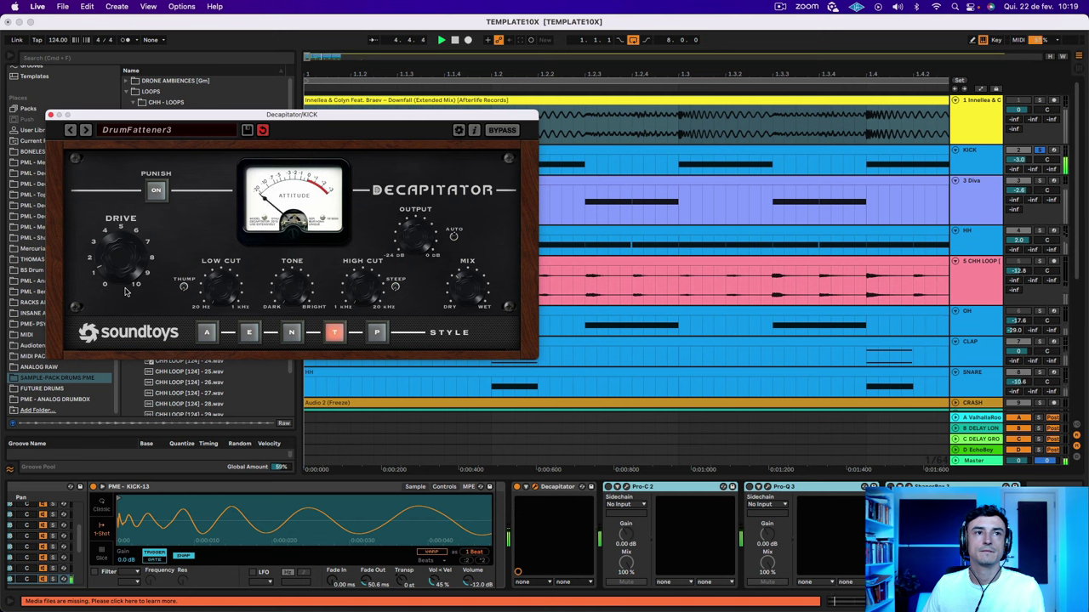
left_click(50, 114)
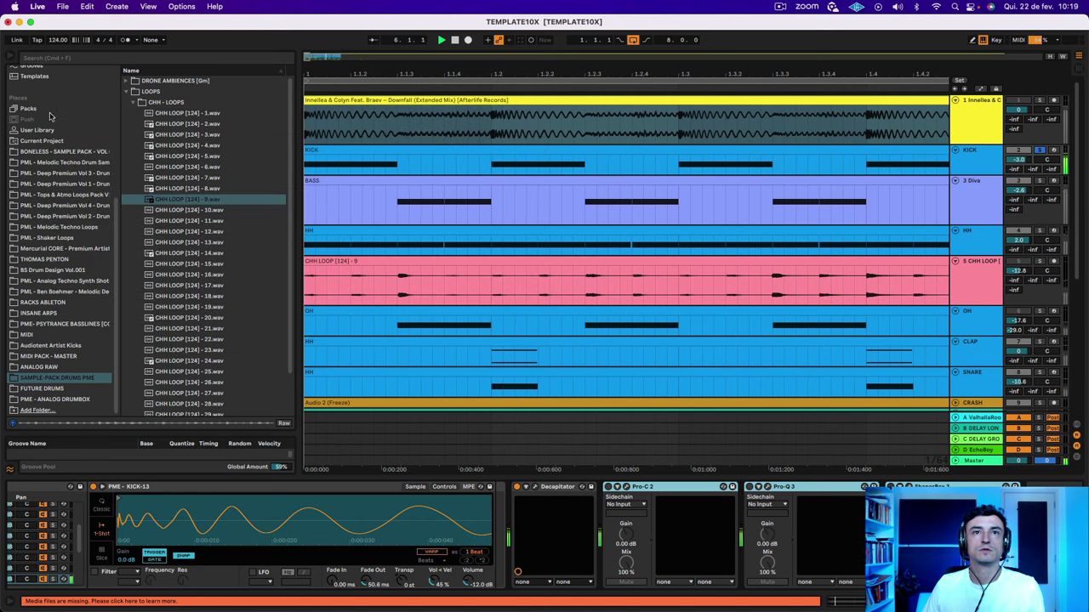
Play the soloed kick and zoom out the PME - KICK-13 sample in its Drum Rack to inspect the waveform.
left_click(660, 487)
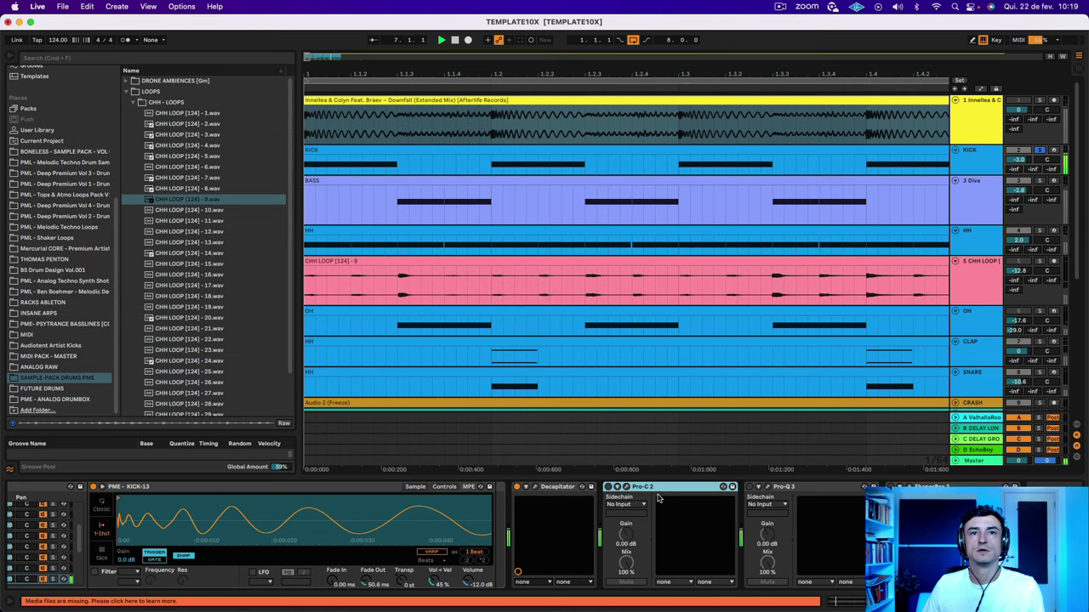
left_click(999, 170)
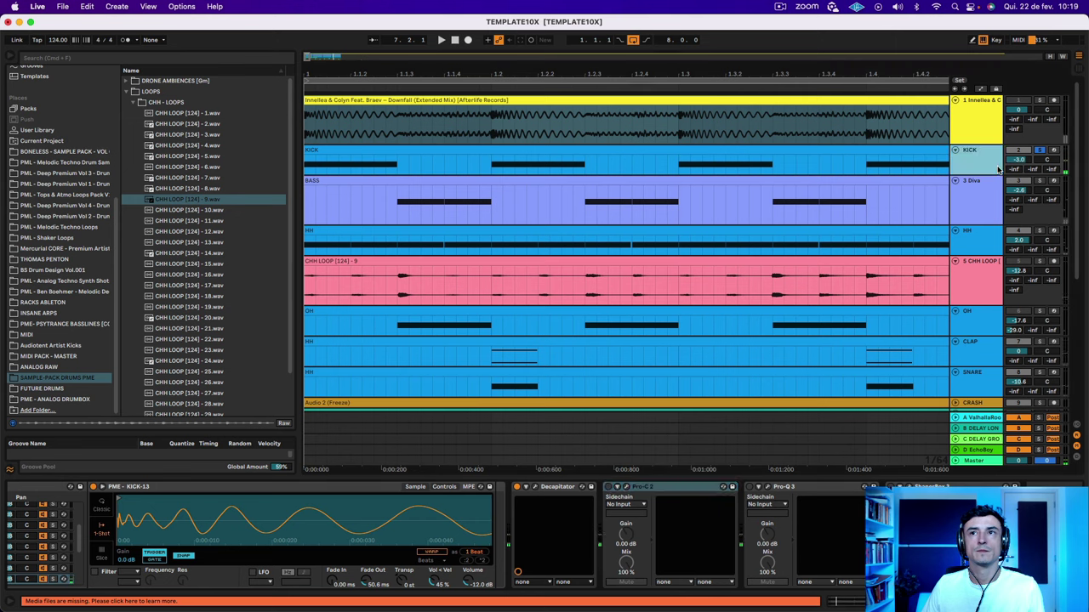
key("space")
scroll(782, 549, "left", 5)
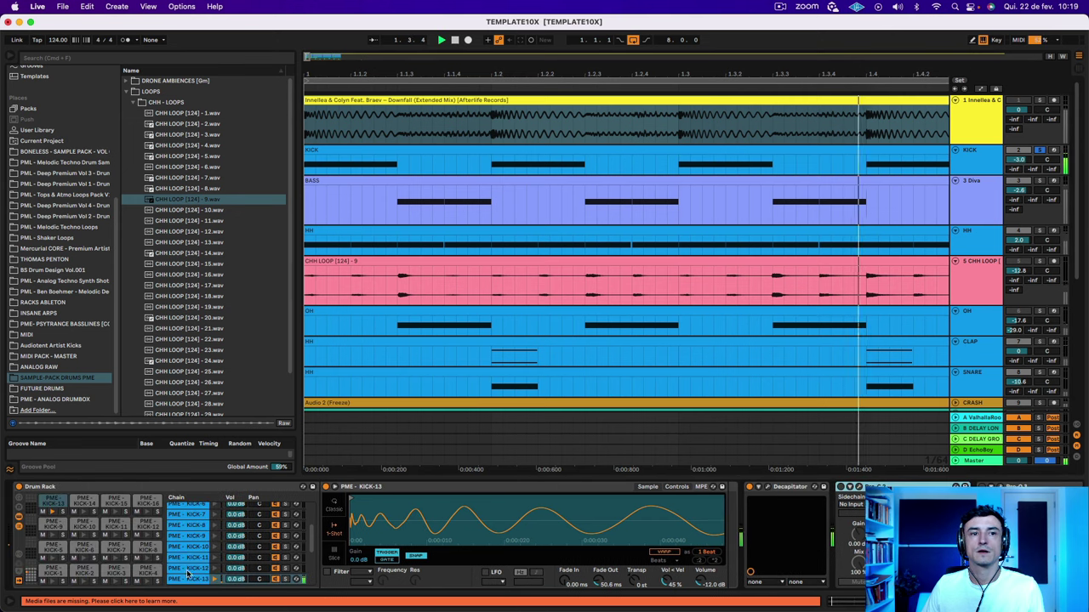
key("space")
left_click(191, 583)
left_click_drag(621, 511, 622, 451)
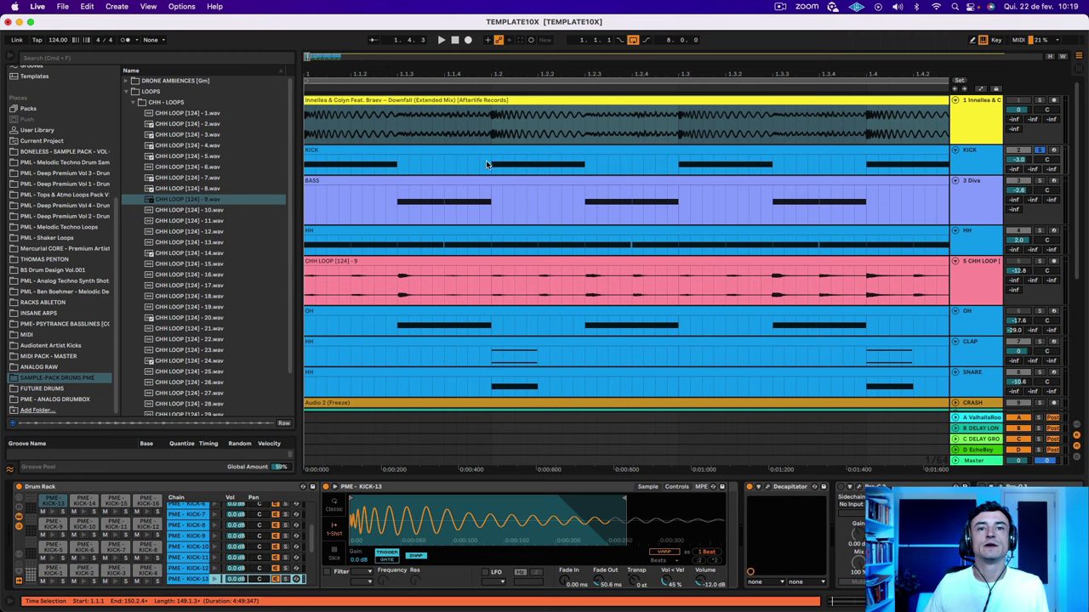
Select the first kick in the Downfall reference clip, from 1.1.1 to 1.1.3.
left_click(397, 138)
left_click(399, 136)
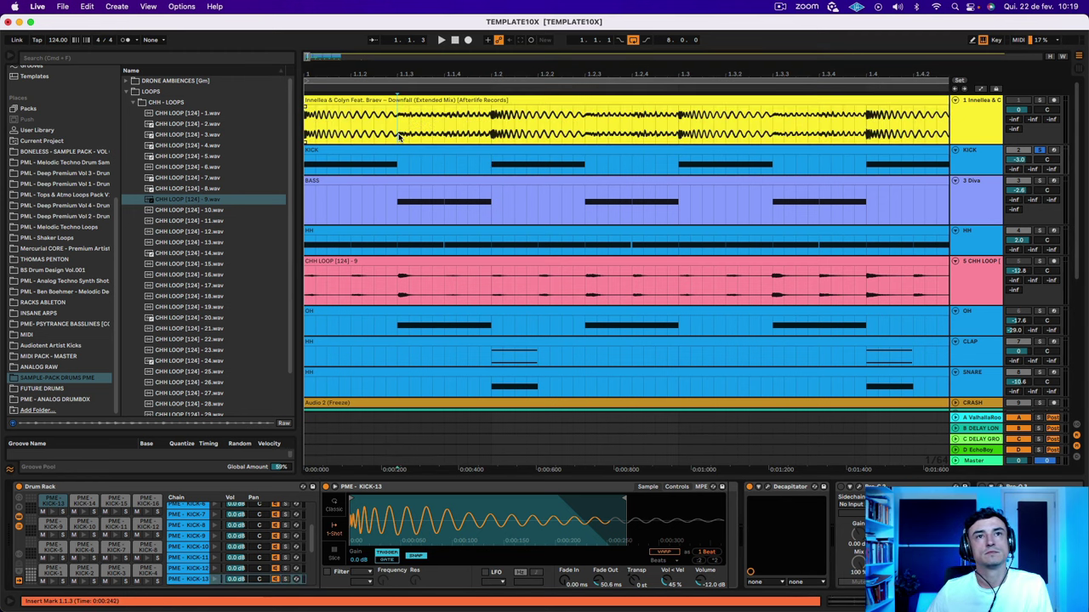
left_click_drag(400, 136, 298, 131)
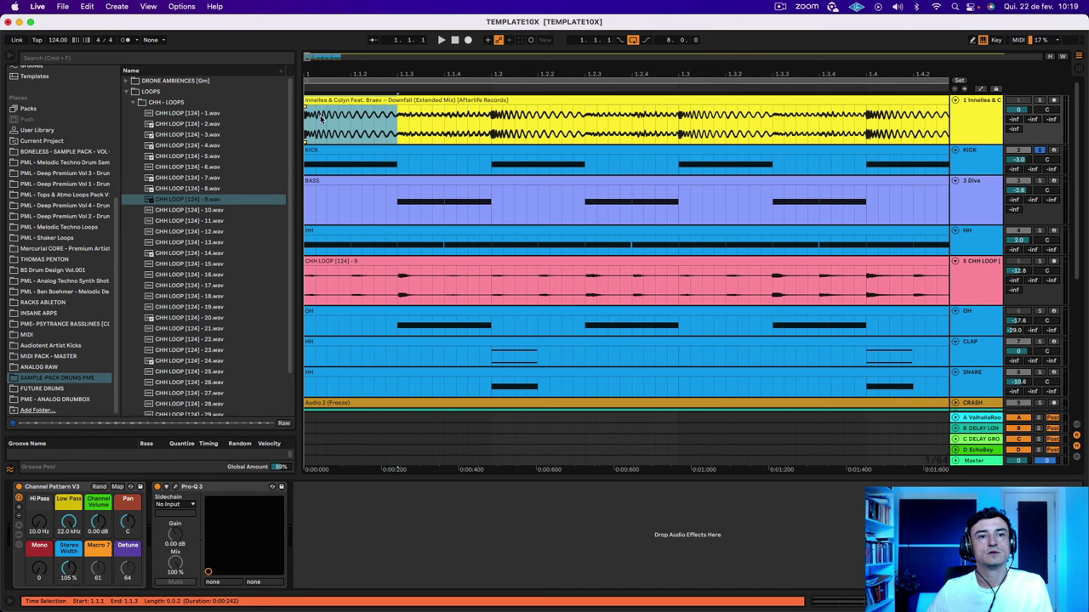
Reselect the reference kick from 1.1.3 back to 1.1.1 to gauge its length.
left_click(393, 137)
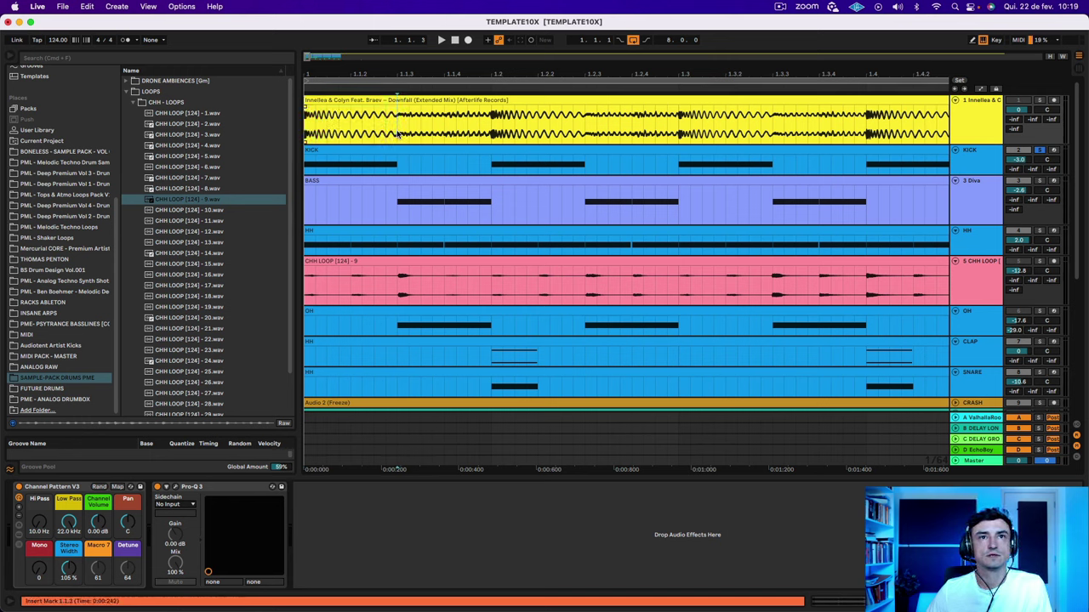
left_click_drag(397, 131, 304, 131)
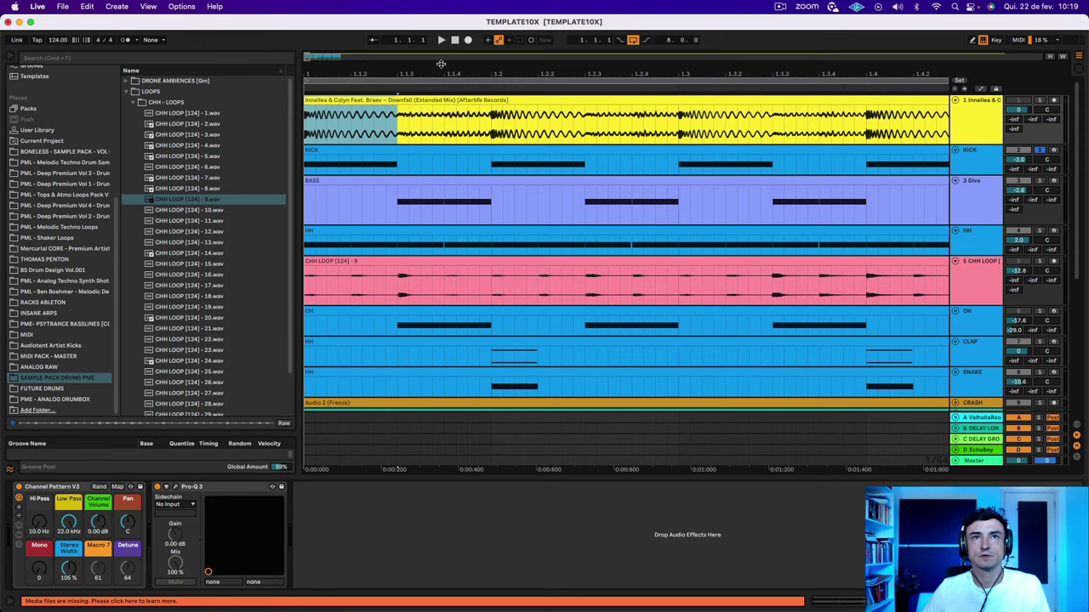
Extend the end of the PME - KICK-13 sample slightly on the KICK track and play the kick.
left_click(369, 157)
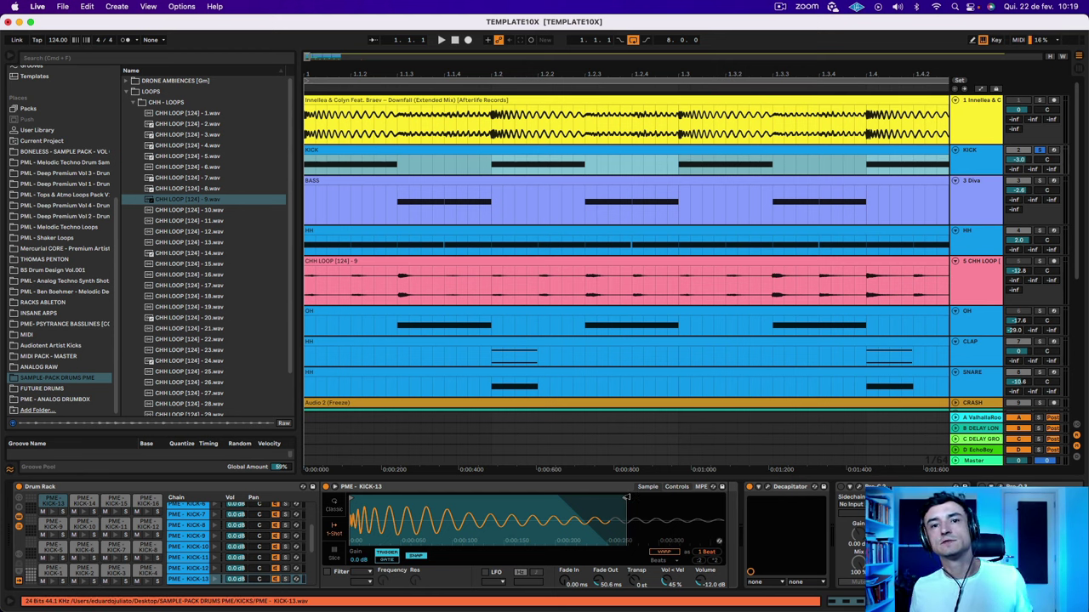
left_click_drag(627, 498, 629, 498)
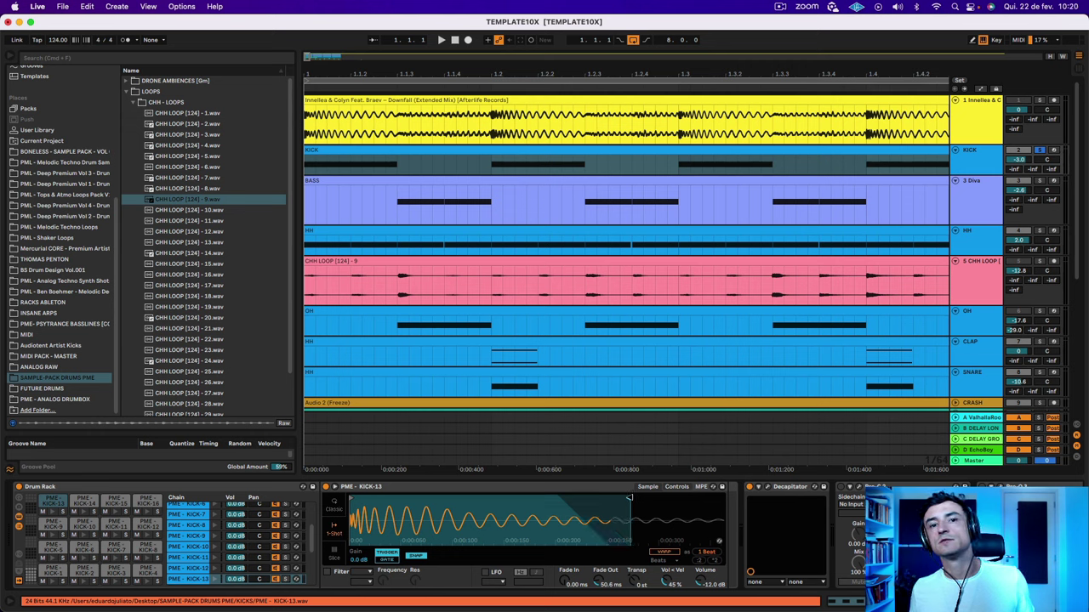
key("space")
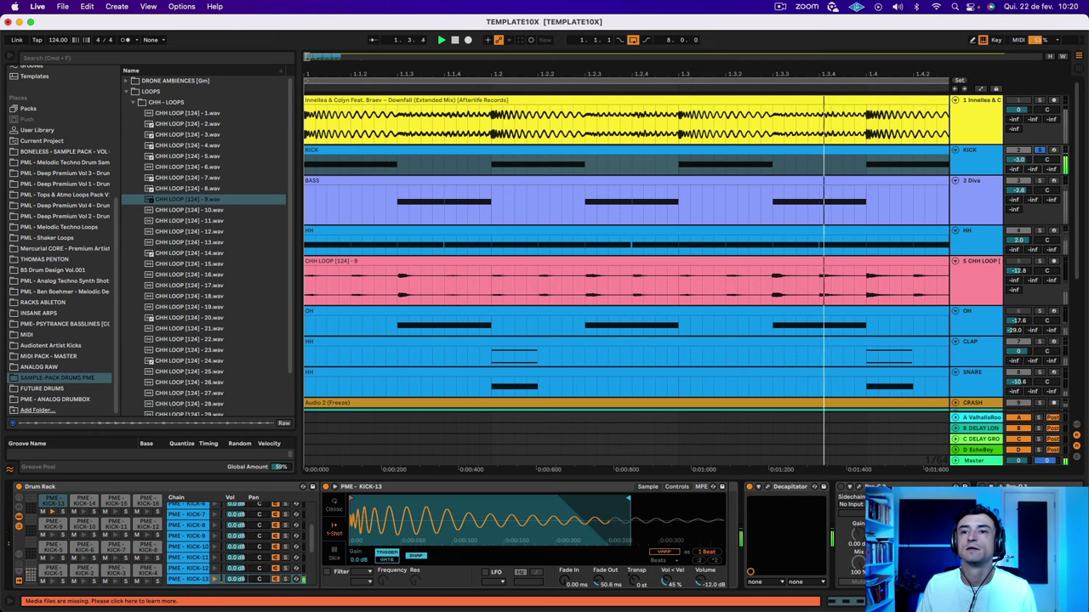
Open ShaperBox 3 on the KICK track, examine the kick's waveform during playback, and close the plug-in window.
scroll(898, 487, "right", 5)
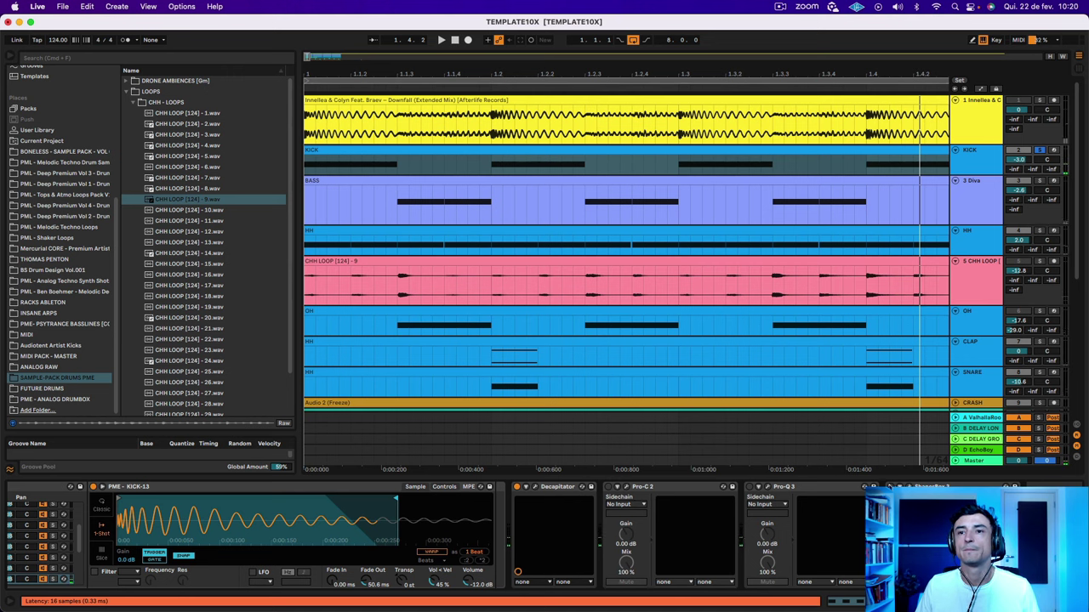
left_click(908, 487)
key("space")
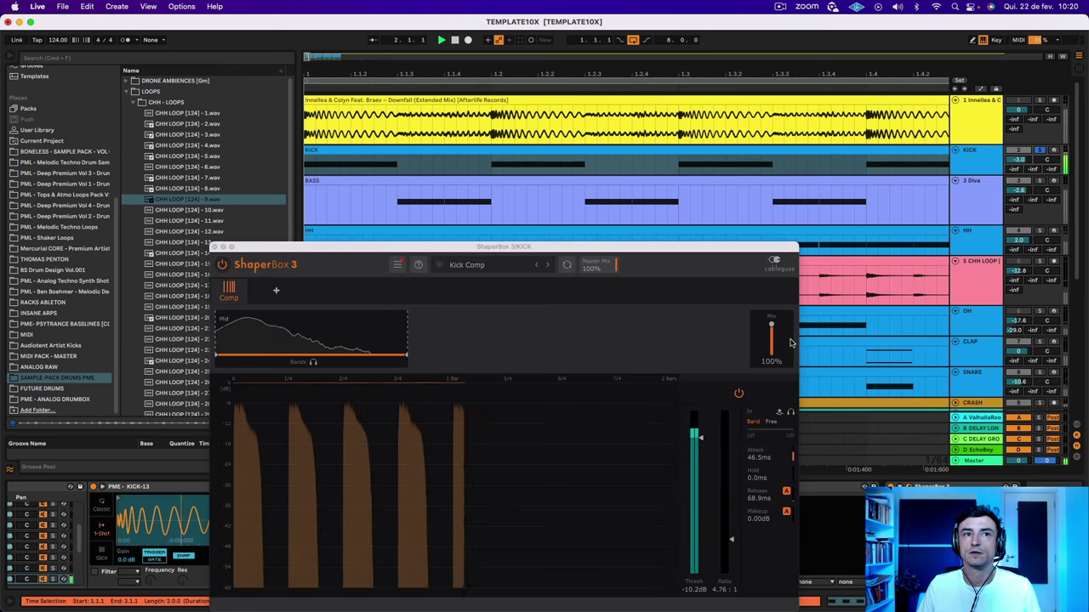
left_click_drag(579, 247, 625, 69)
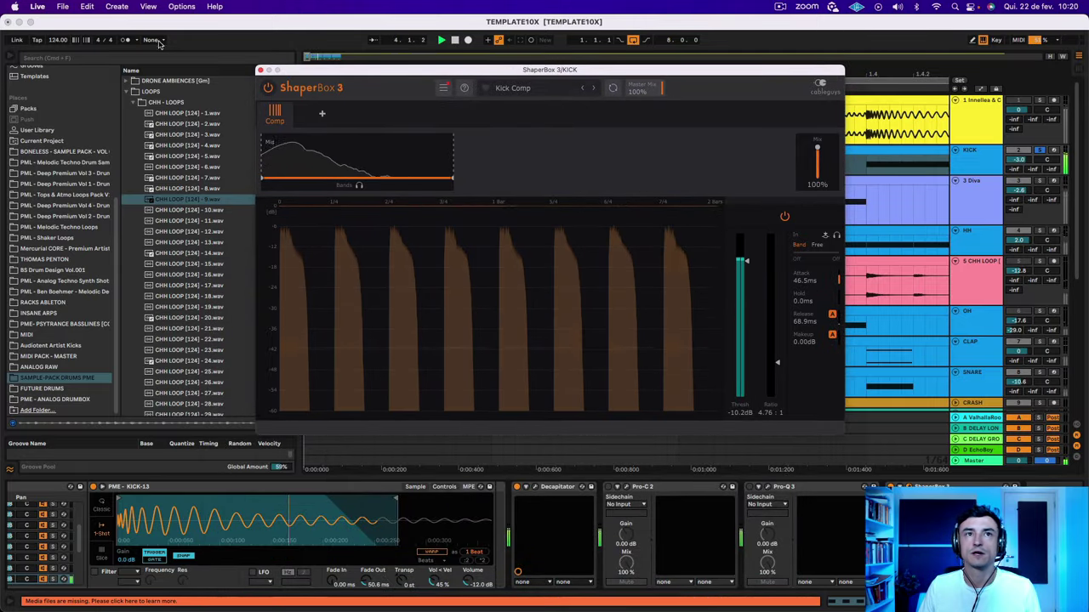
key("space")
left_click(259, 71)
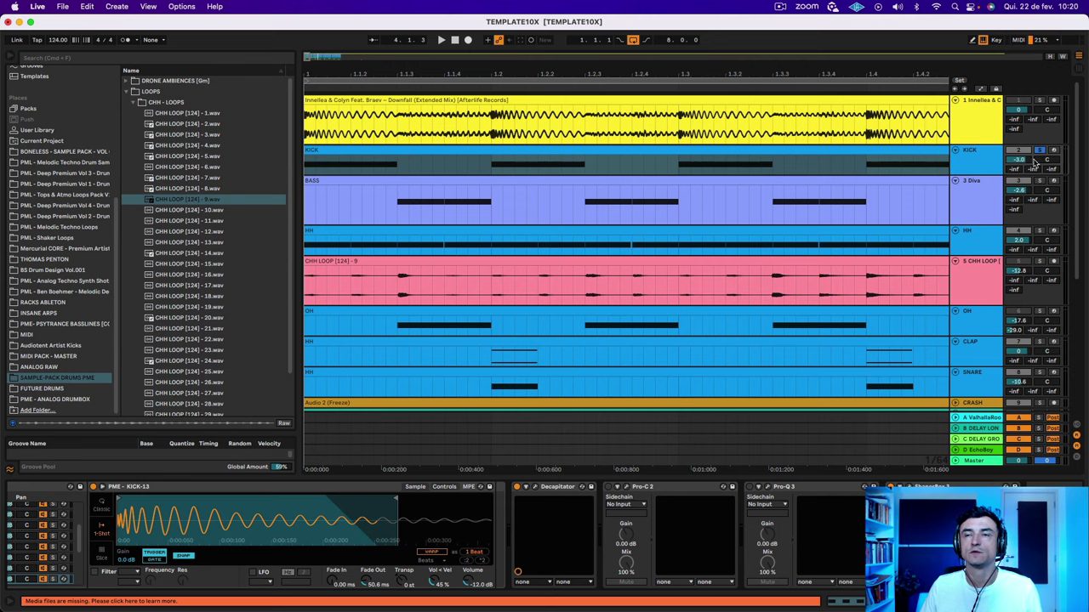
Switch on the KICK track's Pro-Q 3 and add a near-flat bell band at about 139 Hz during playback.
left_click(977, 149)
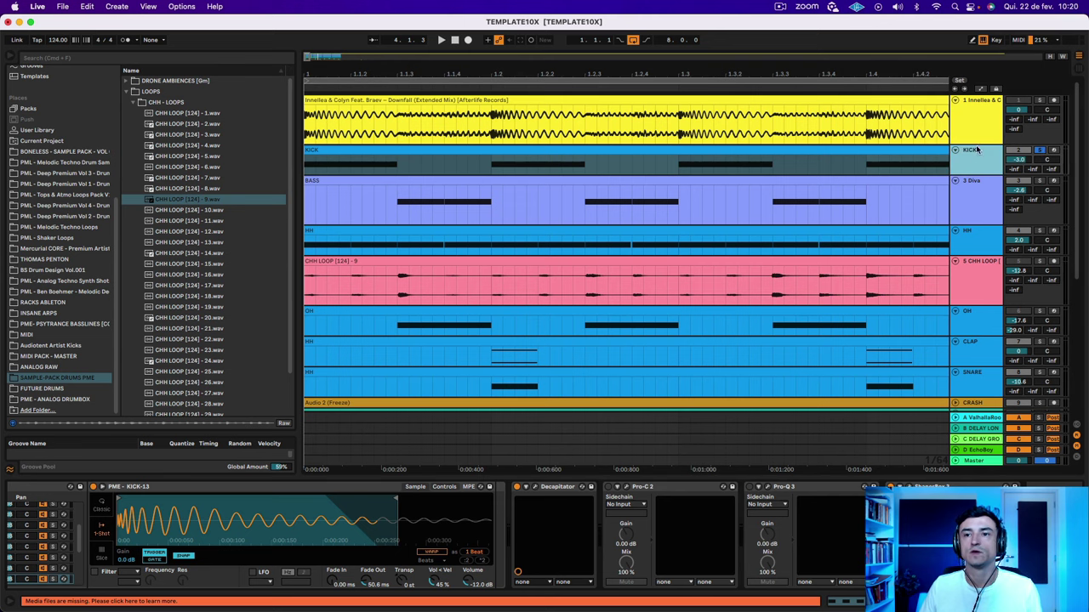
left_click(749, 488)
left_click(770, 489)
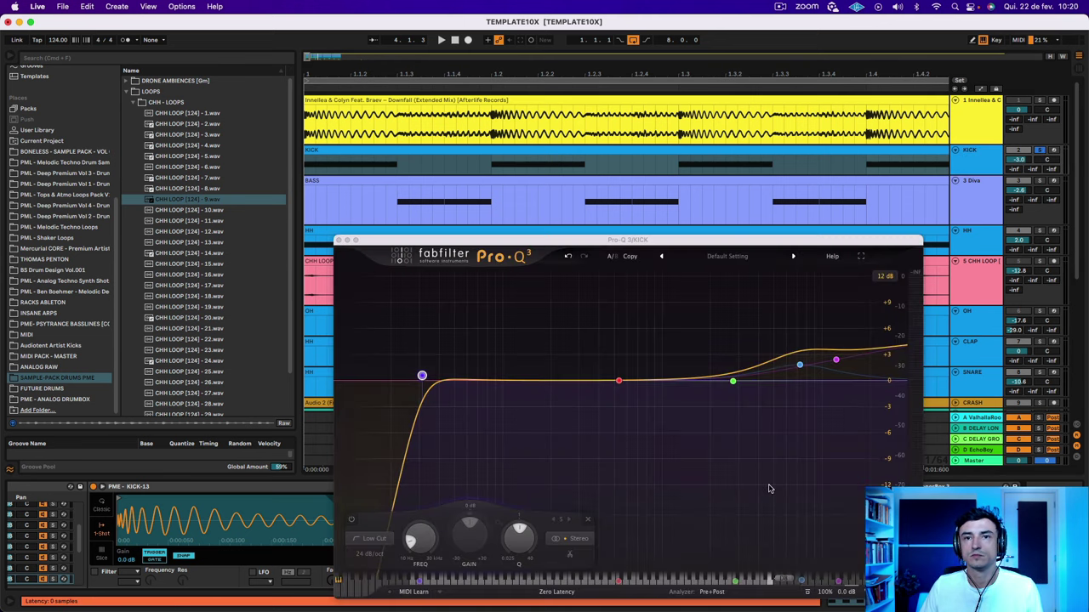
key("space")
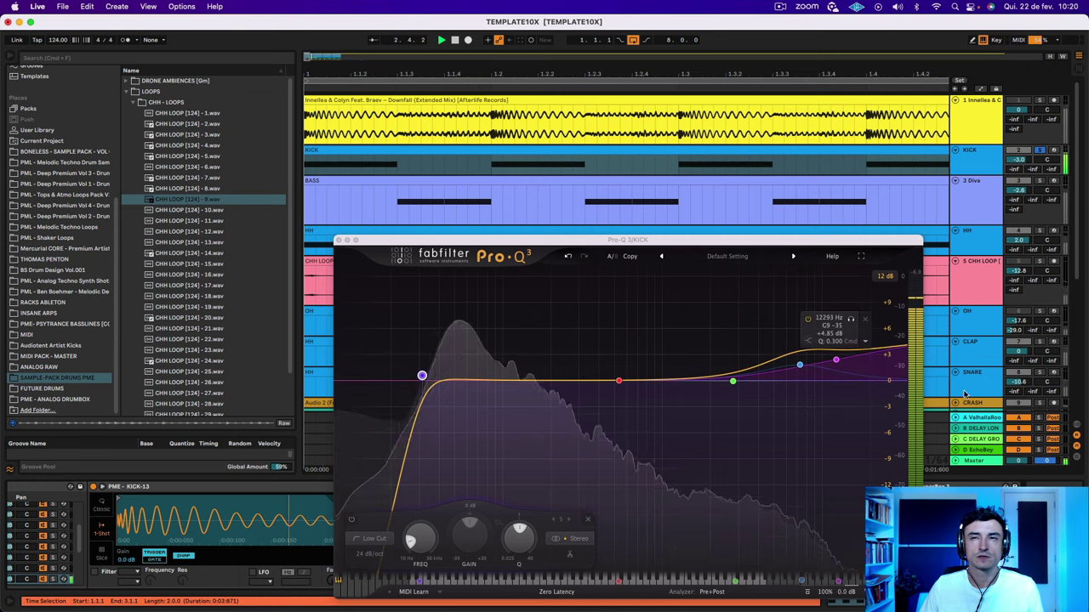
left_click_drag(486, 383, 525, 382)
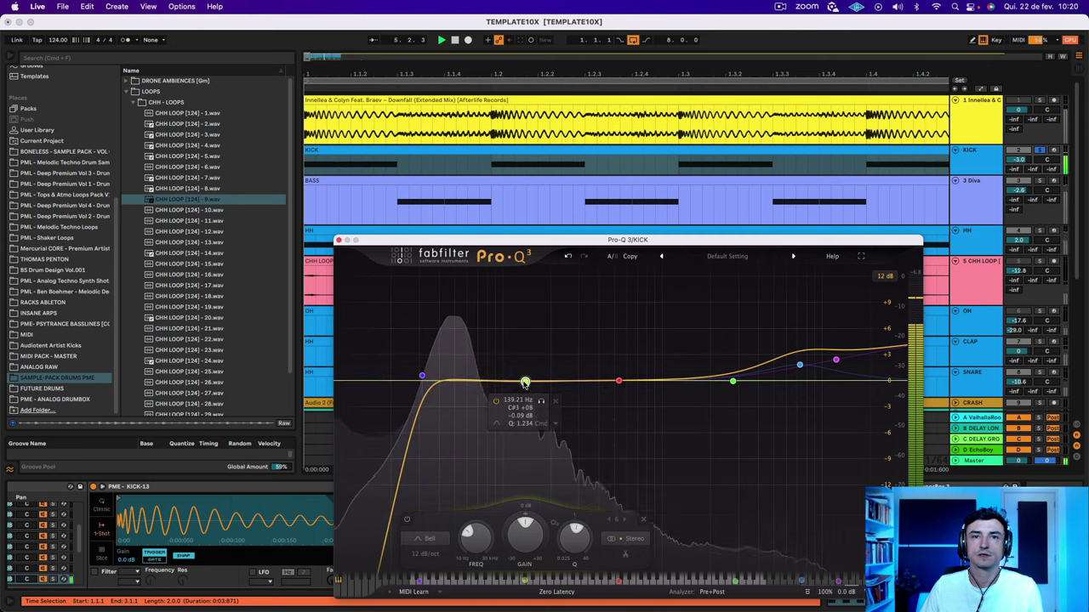
left_click(338, 241)
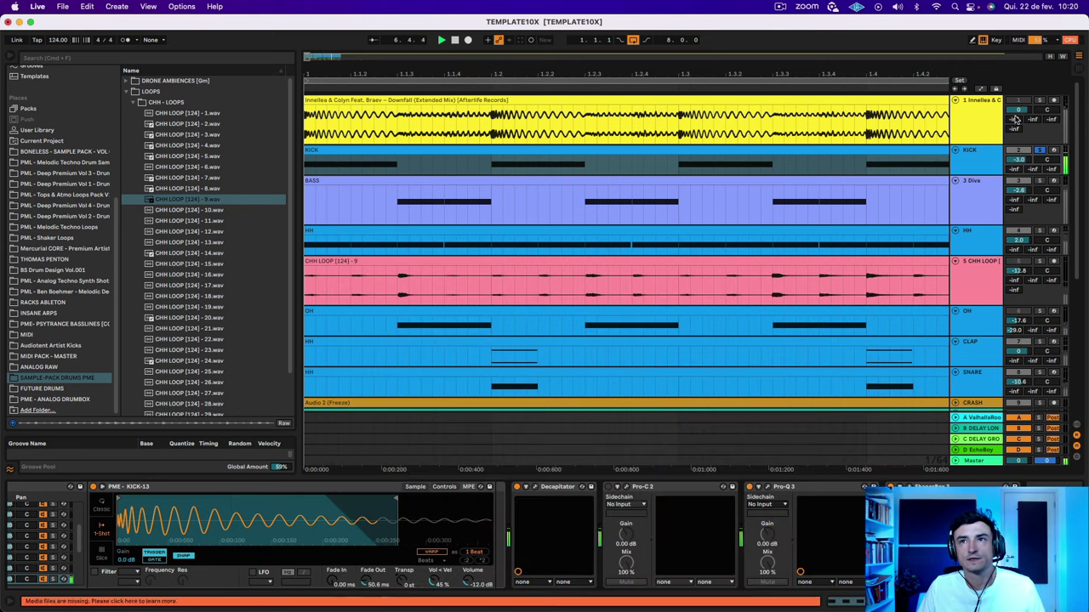
Switch on and open Pro-C 2 on the KICK track, and play the soloed kick through it.
left_click(991, 199)
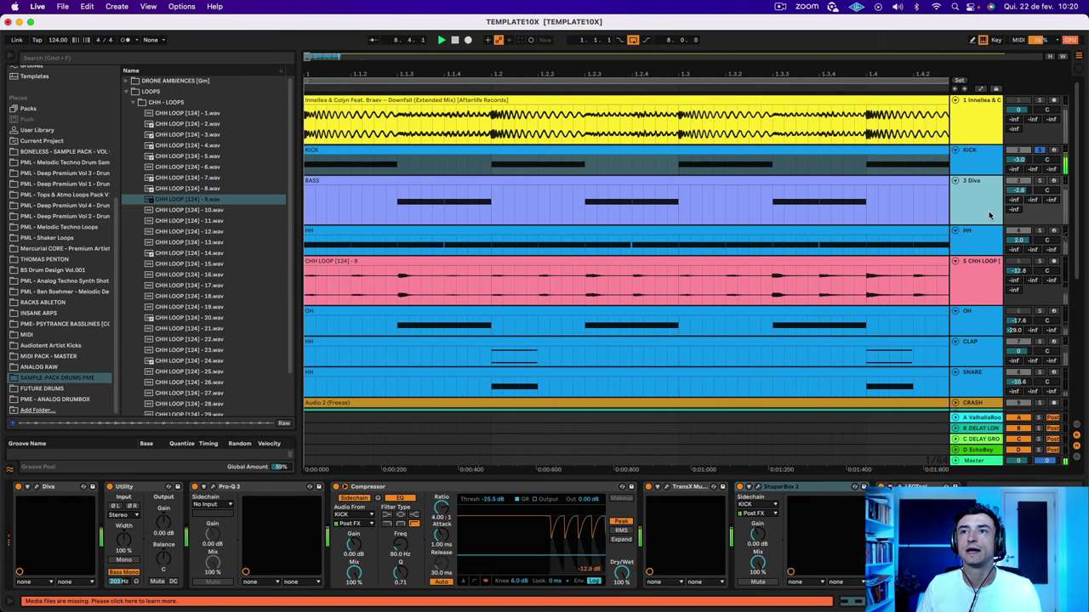
left_click(983, 162)
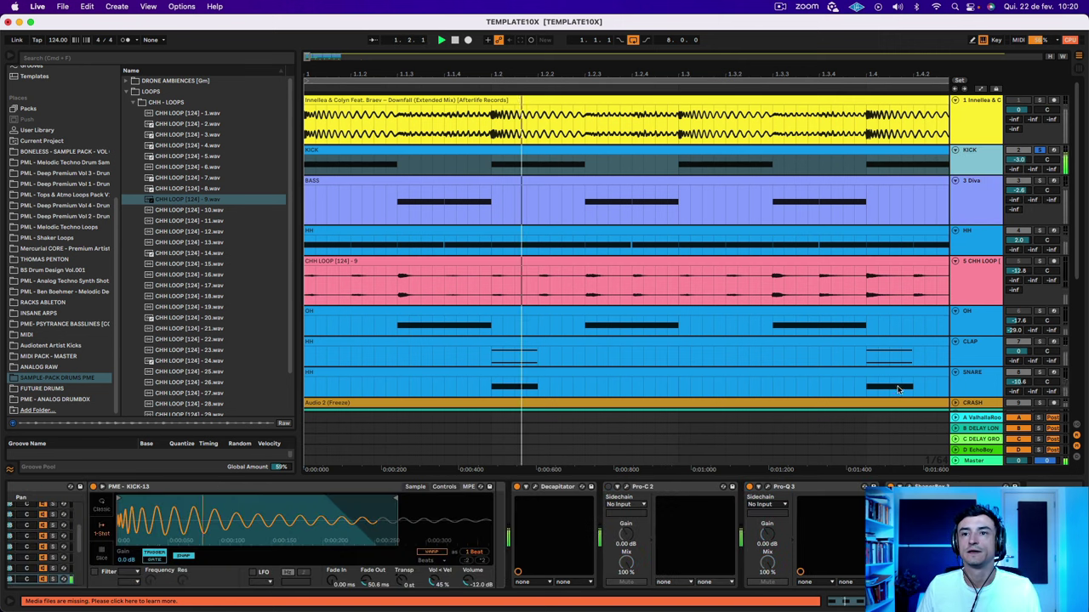
left_click(626, 488)
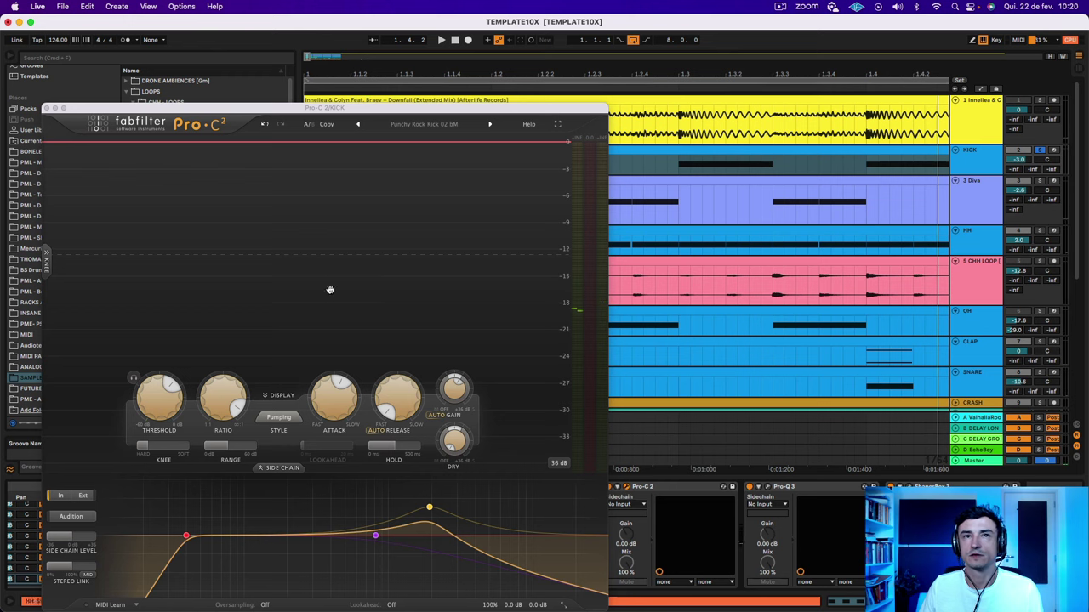
left_click_drag(288, 109, 385, 4)
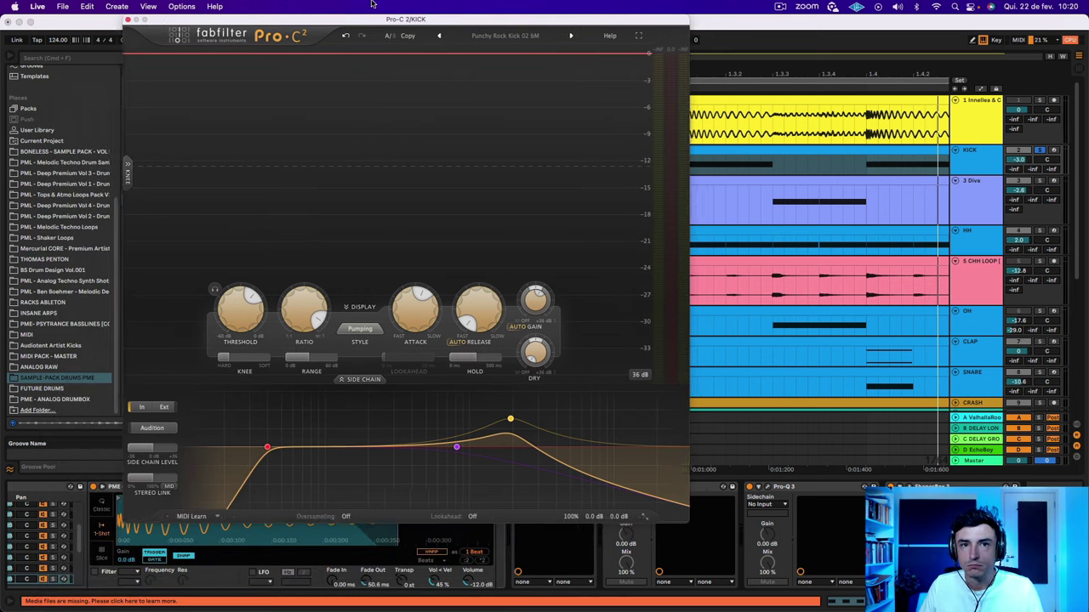
key("space")
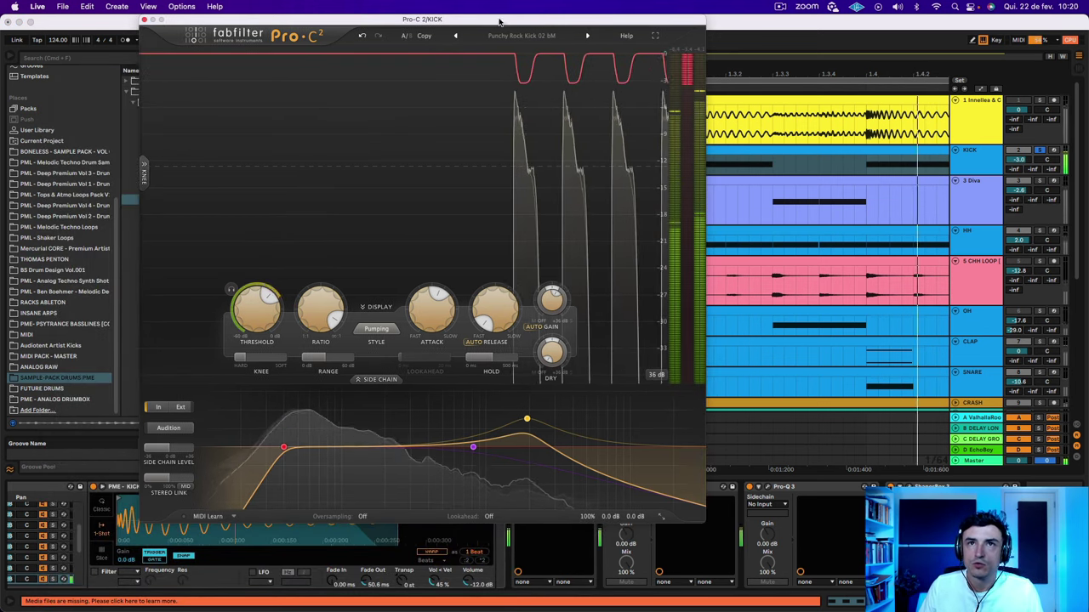
Sweep the Pro-C 2 Attack to 0.005 ms and 250 ms, and return it to about 60 ms.
mouse_move(429, 312)
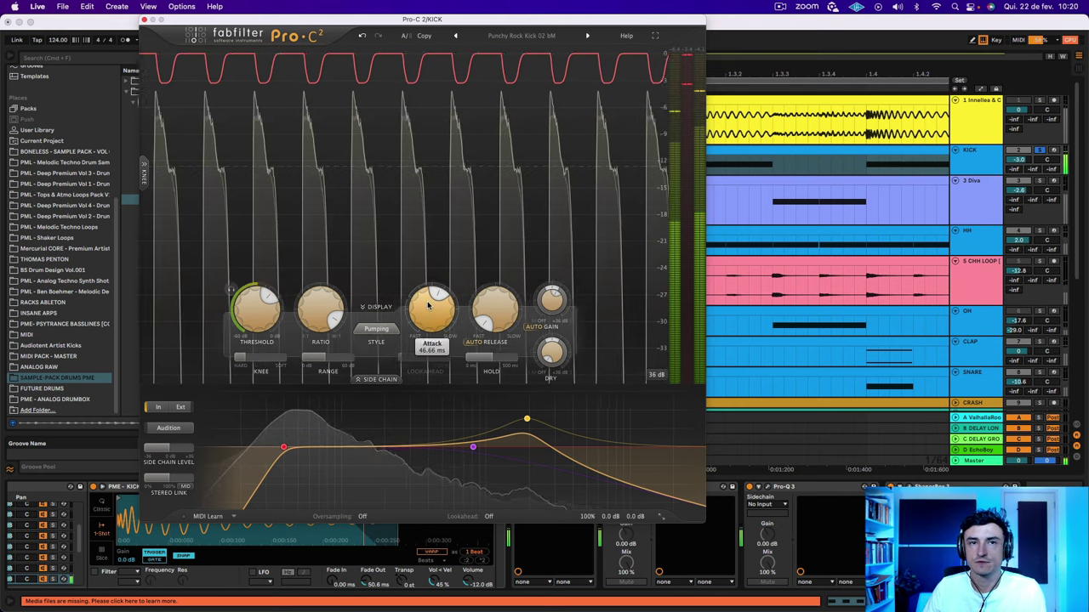
left_click_drag(433, 311, 428, 370)
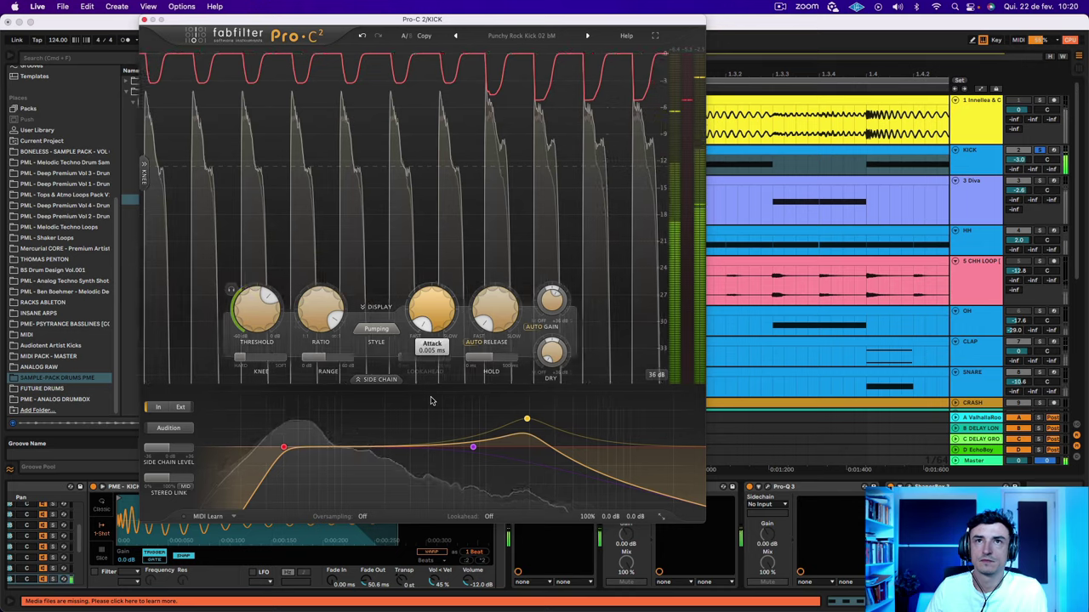
left_click_drag(438, 319, 438, 319)
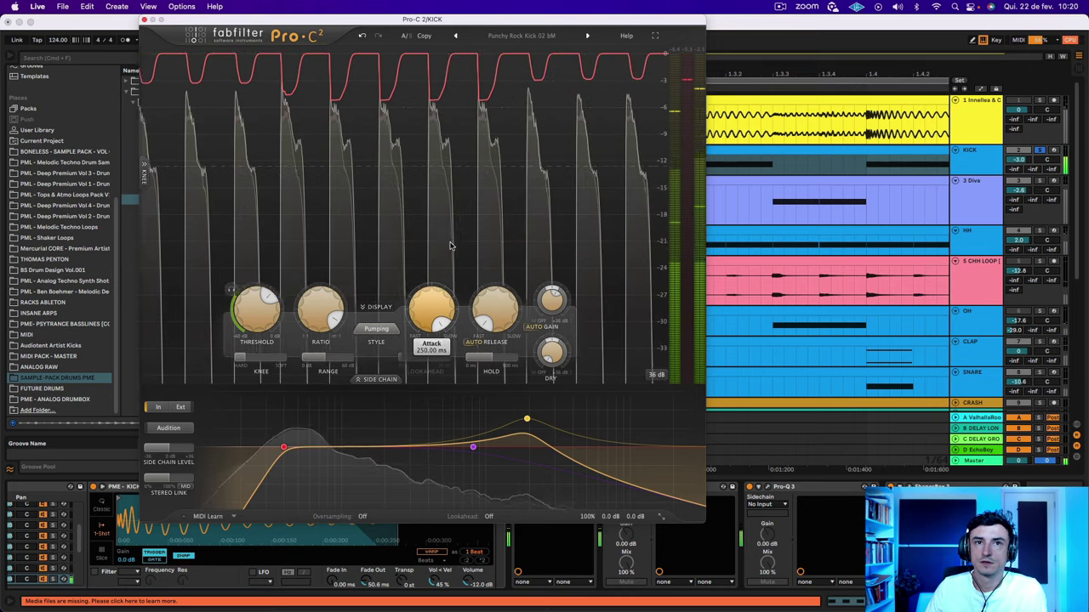
left_click_drag(451, 247, 445, 297)
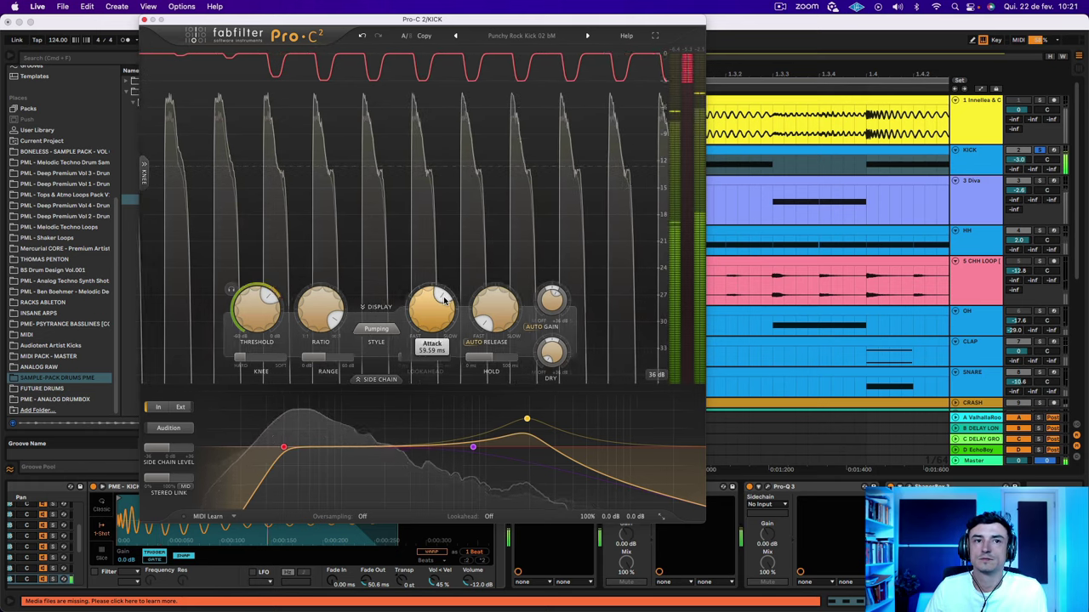
Lower the Pro-C 2 Threshold to about -51 dB, readjust it, and test the Attack at 250 ms.
mouse_move(307, 311)
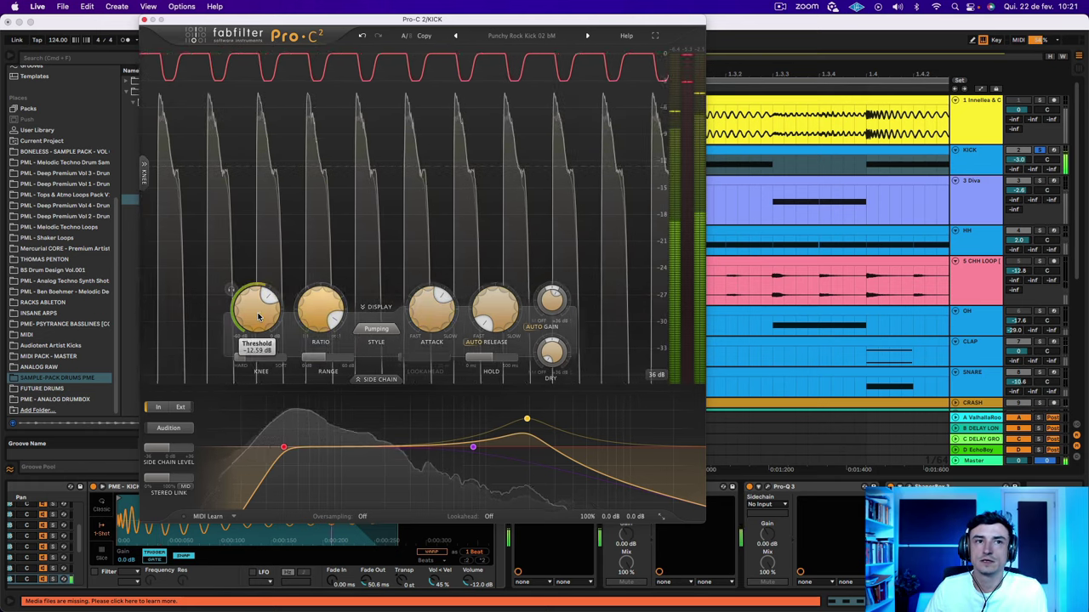
mouse_move(269, 317)
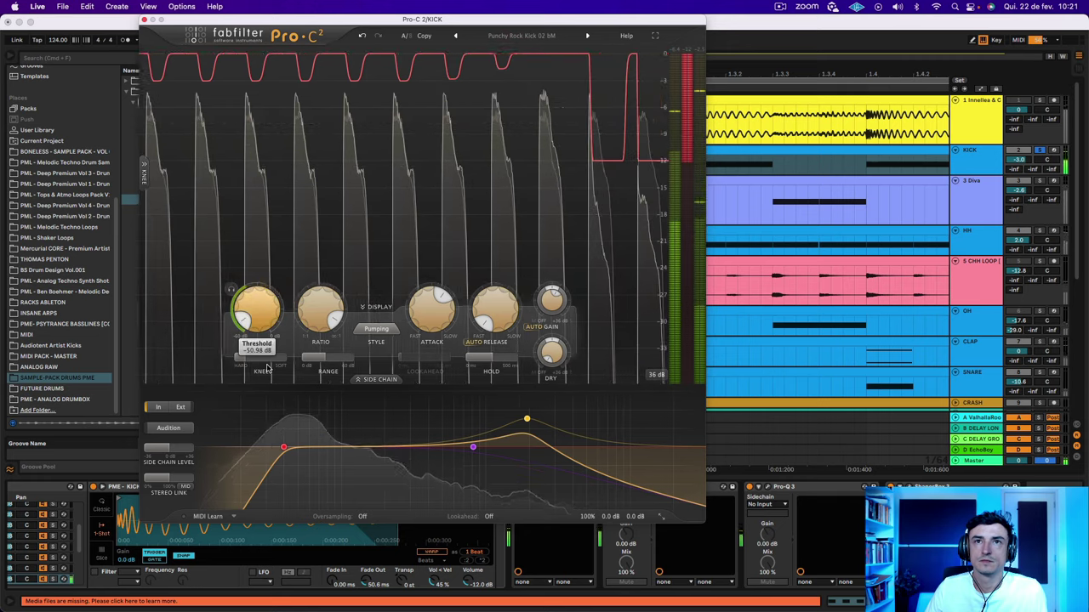
left_click_drag(267, 367, 270, 344)
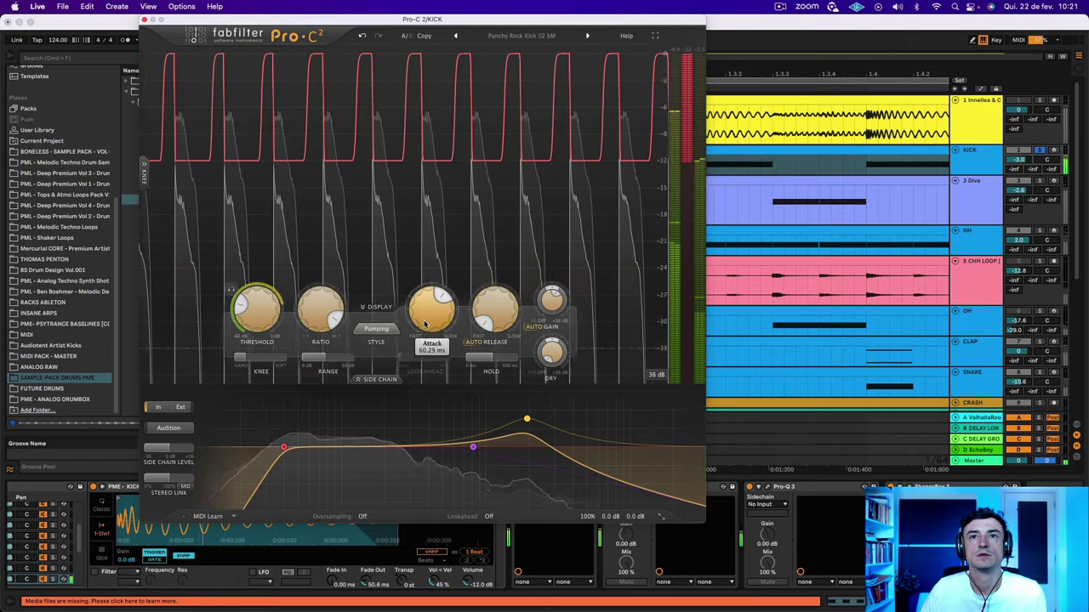
scroll(426, 313, "up", 2)
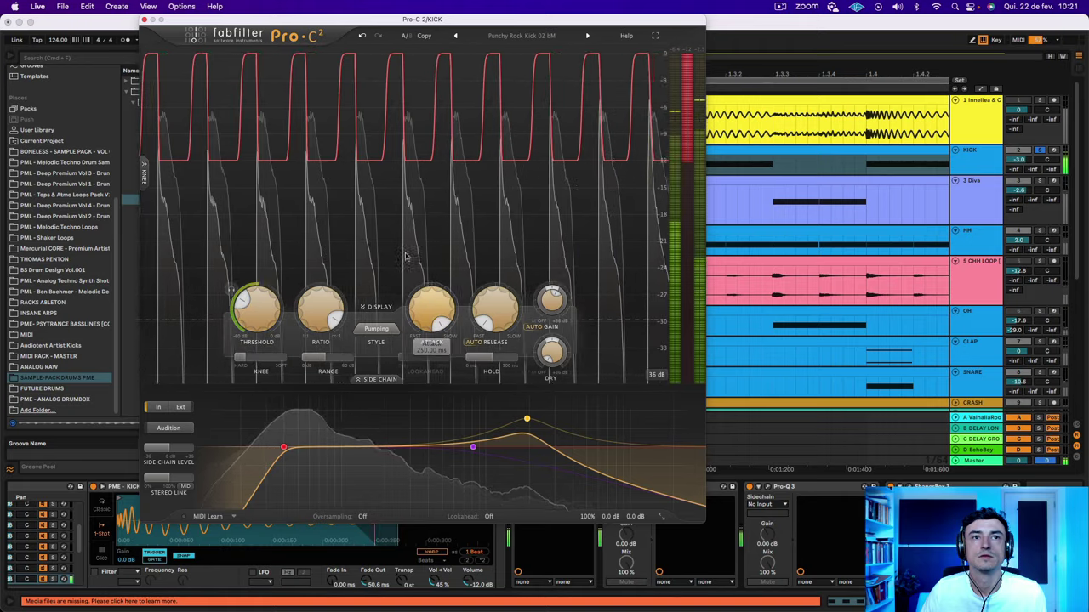
Set the Attack to 0.005 ms and compare the kick with the Threshold at 0 dB and near its minimum.
left_click_drag(252, 311, 255, 292)
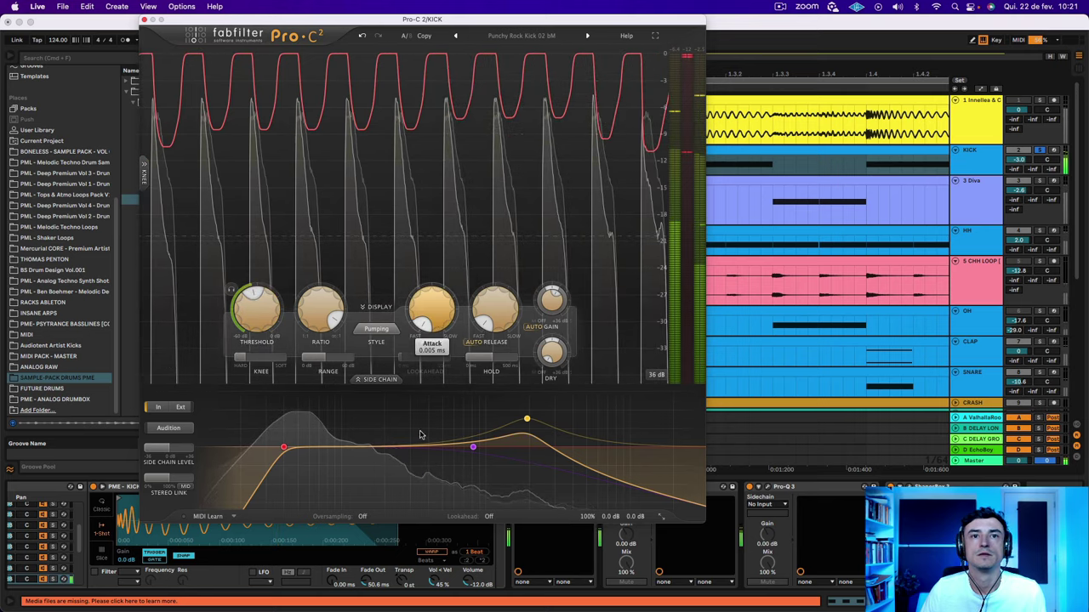
left_click_drag(256, 310, 272, 223)
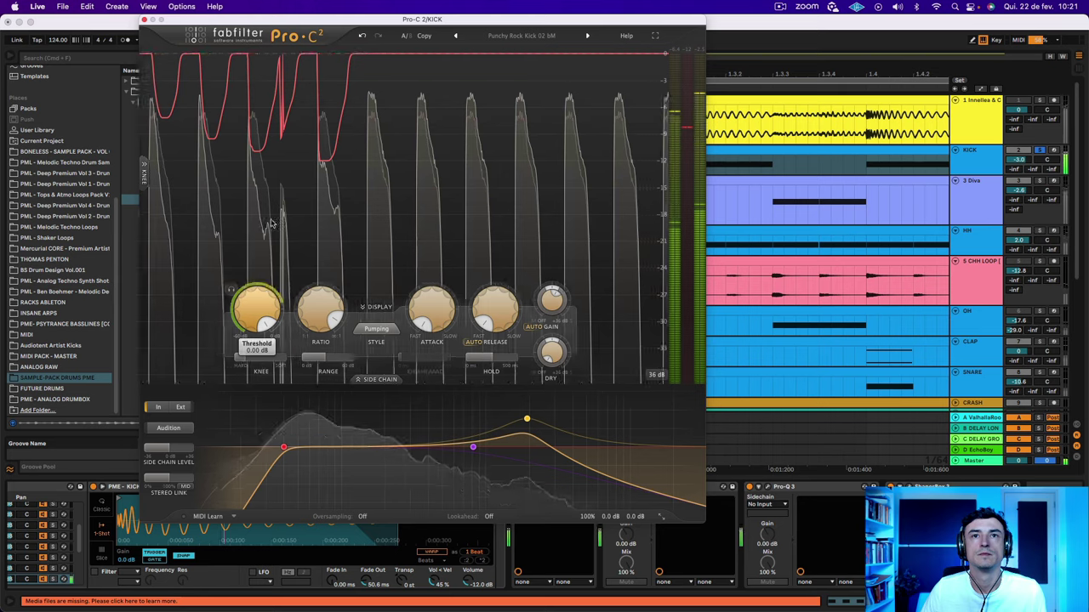
left_click_drag(258, 437, 256, 433)
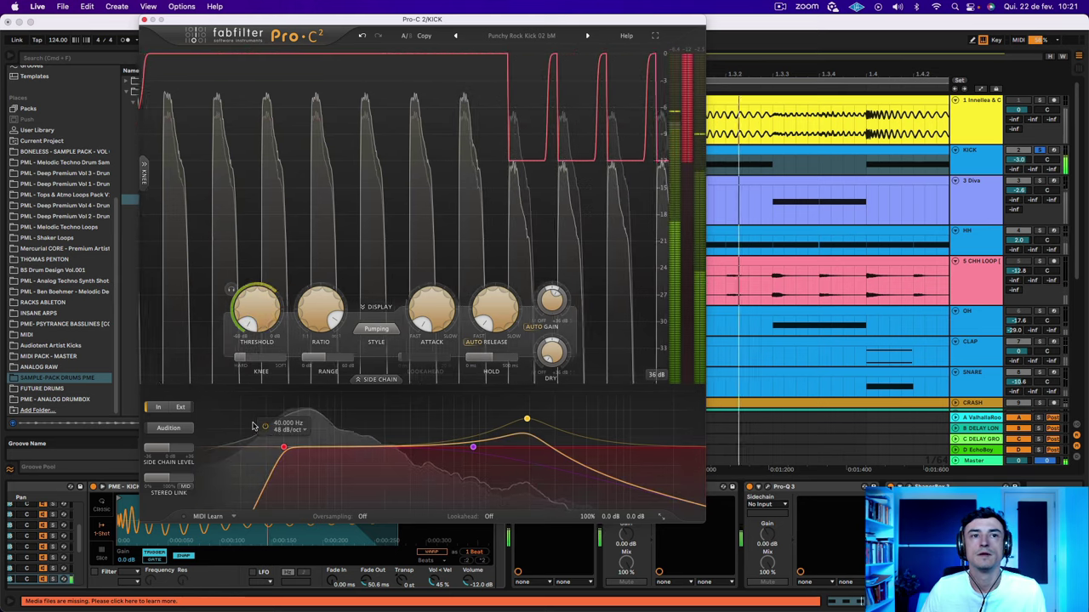
Try the Punch compression style in Pro-C 2 and return the style to Pumping.
left_click_drag(260, 322, 260, 314)
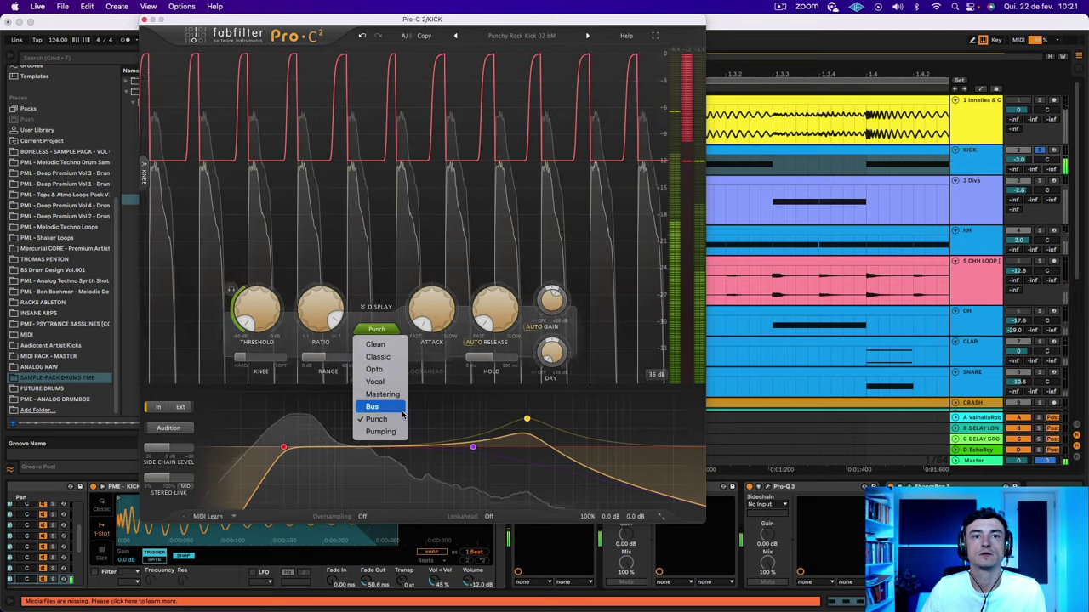
left_click(393, 433)
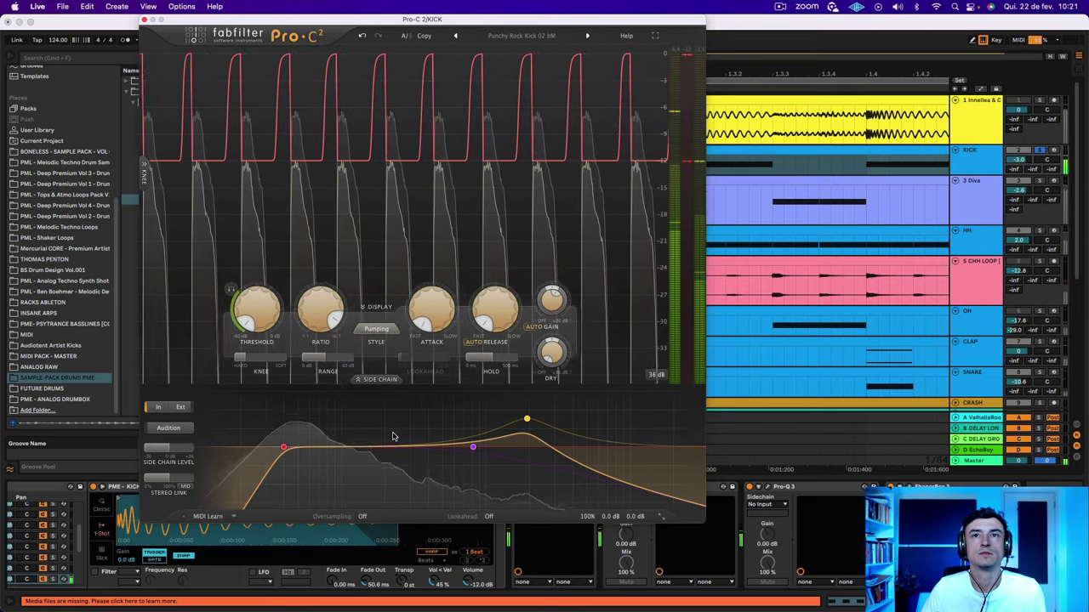
Raise the Pro-C 2 Range to its maximum and readjust the Threshold near -60 dB, with the Attack at 0.014 ms.
left_click_drag(277, 312, 275, 334)
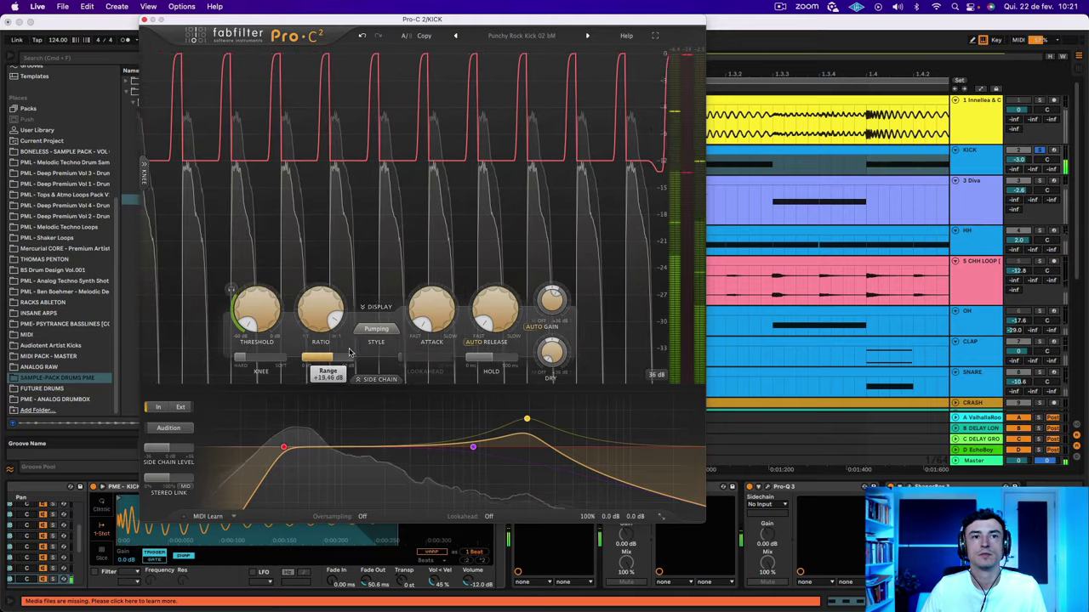
left_click_drag(349, 353, 420, 353)
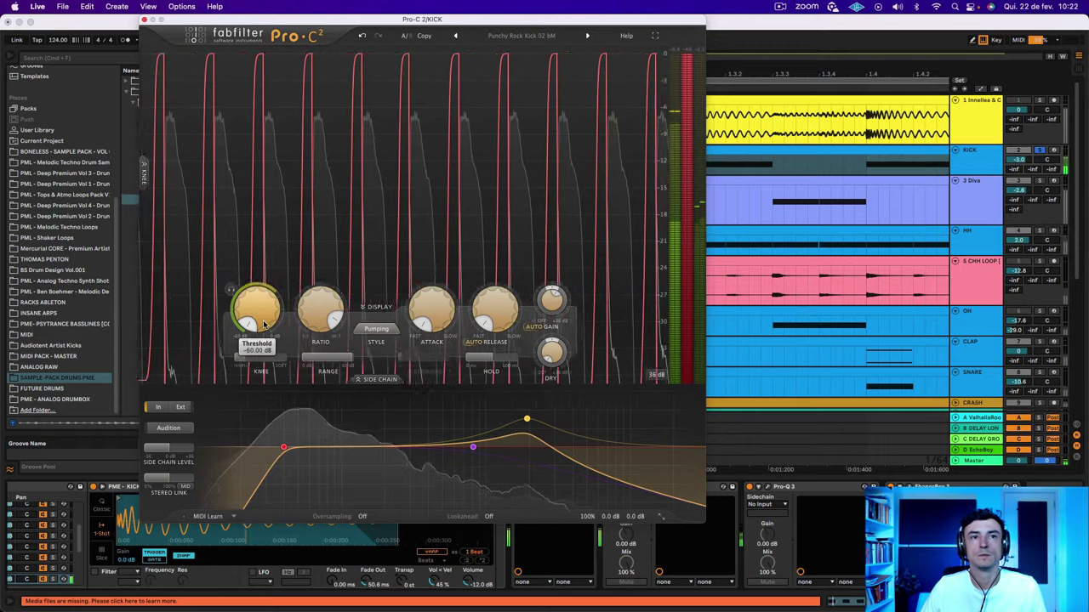
left_click_drag(263, 324, 267, 320)
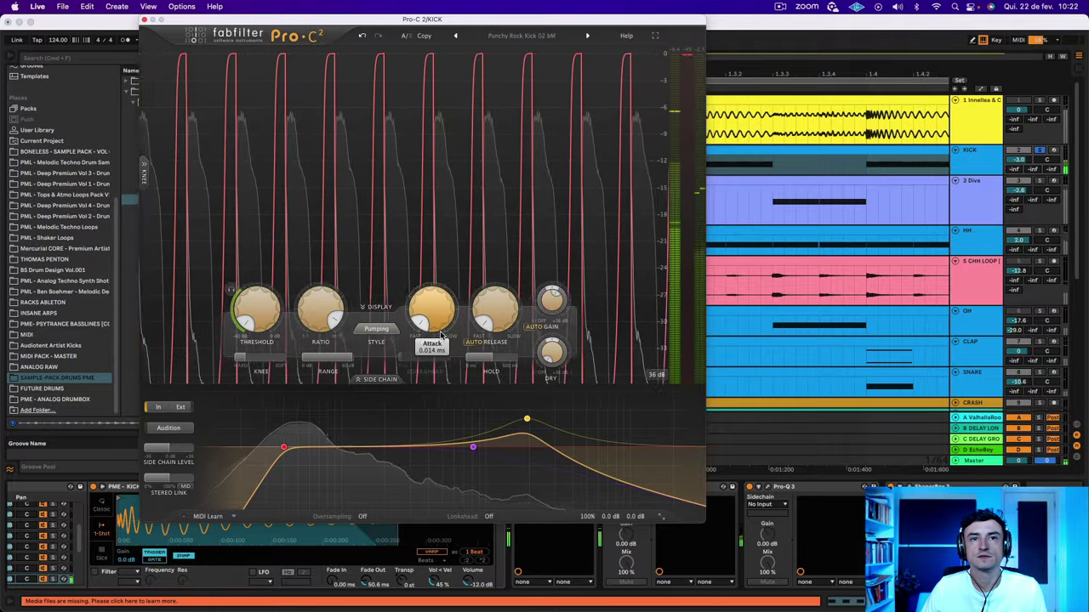
Raise the Pro-C 2 Attack in stages to 250 ms, raise the Threshold above its minimum, and lengthen the Release.
left_click_drag(433, 318, 427, 235)
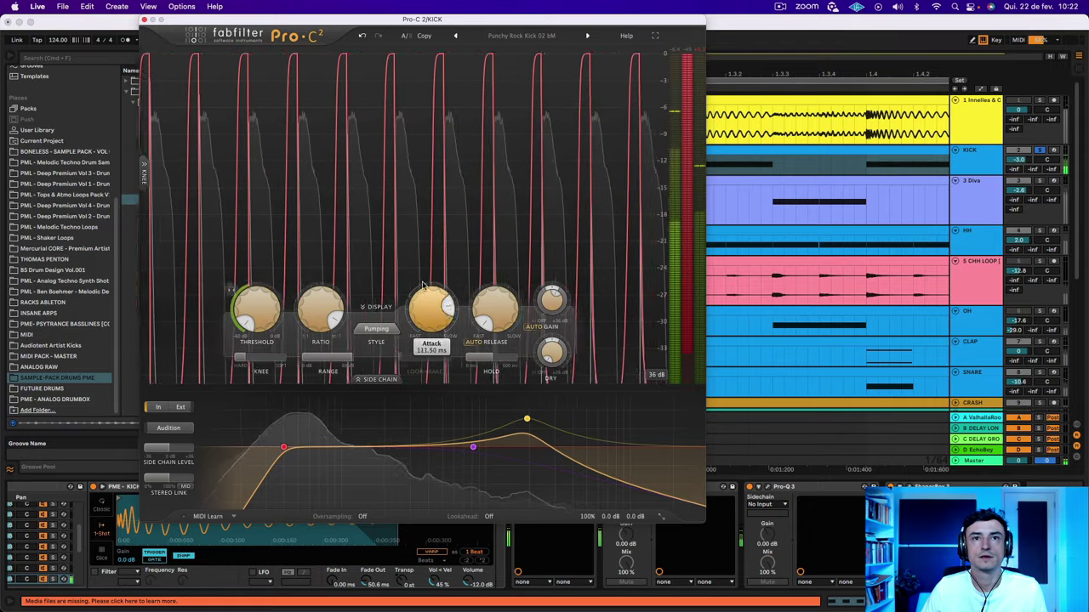
left_click_drag(260, 296, 261, 279)
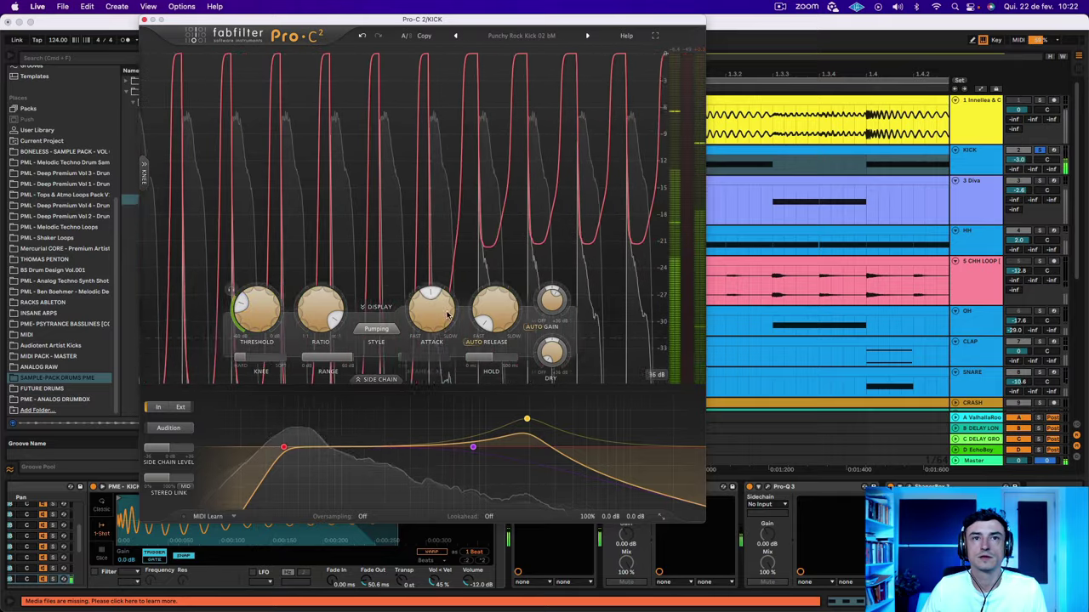
left_click_drag(445, 277, 449, 251)
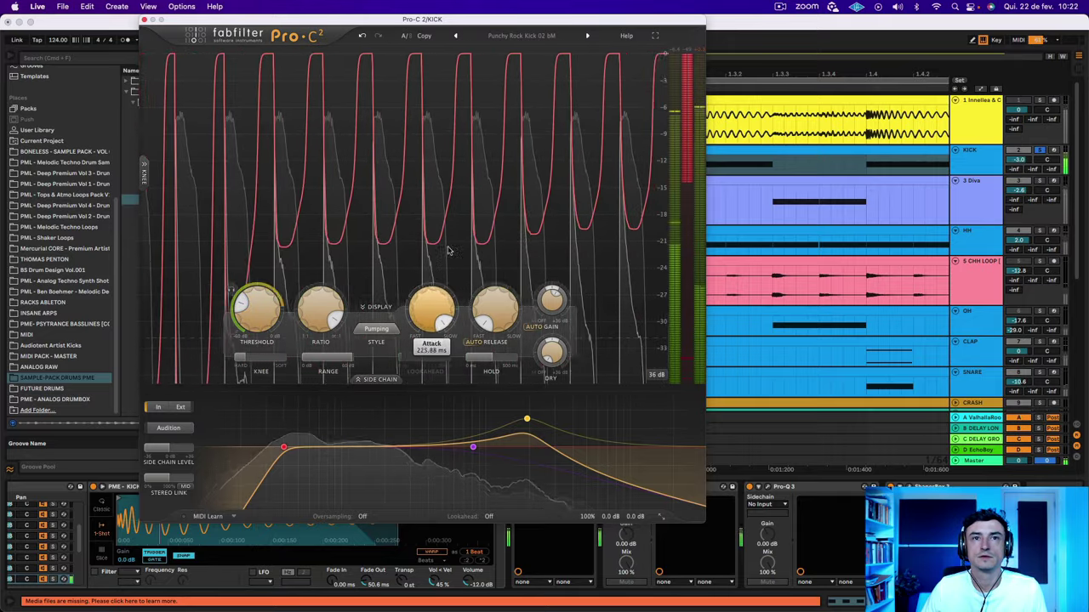
left_click_drag(499, 303, 499, 290)
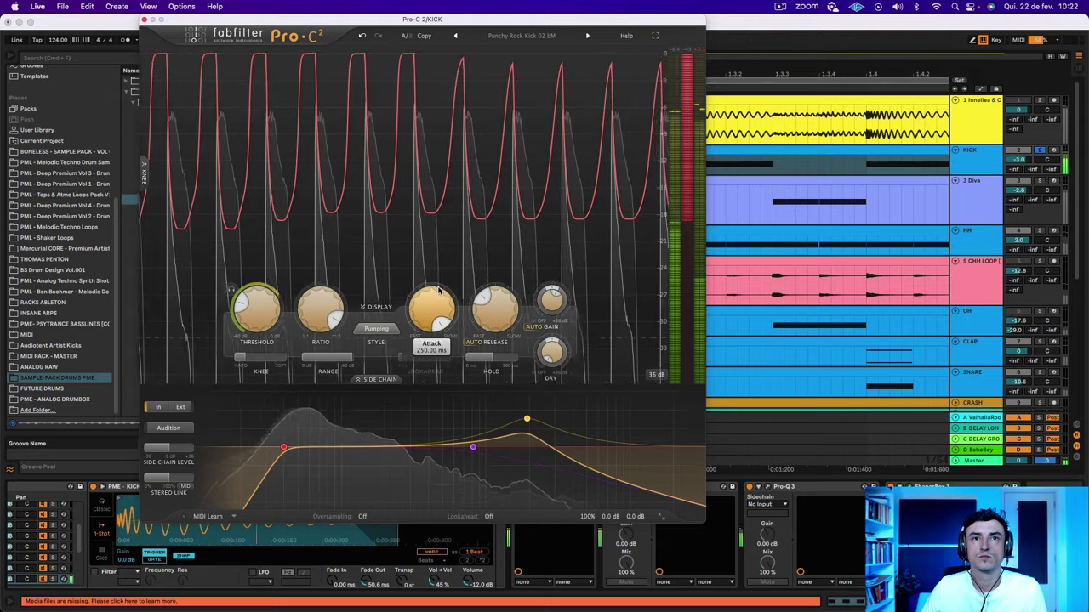
Switch the compression style to Punch and compare Attack times up to 250 ms, leaving the Attack at about 162 ms.
left_click(378, 329)
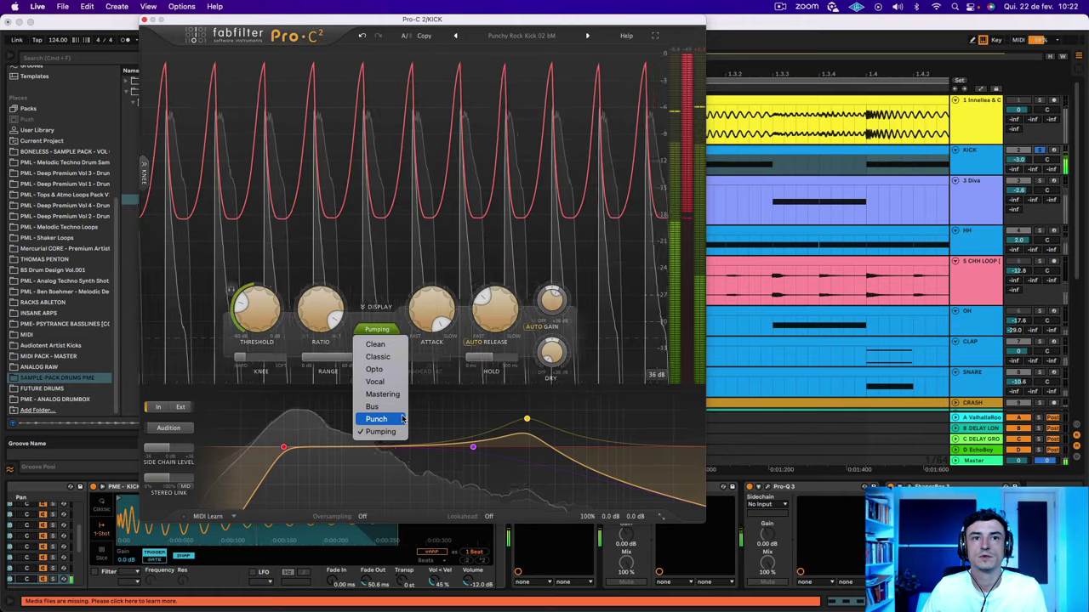
left_click(403, 419)
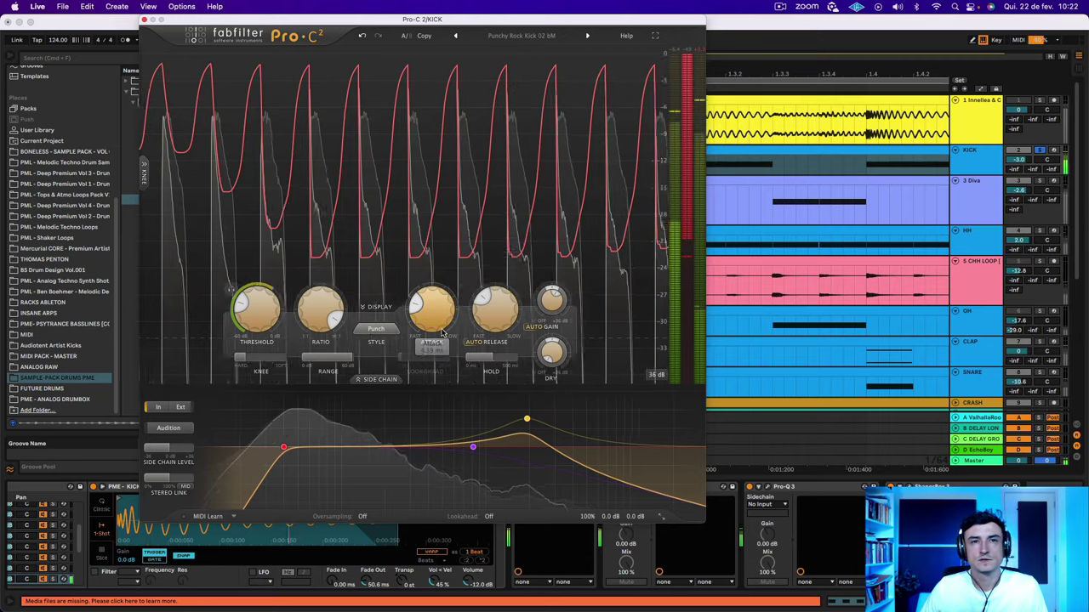
left_click_drag(441, 334, 427, 273)
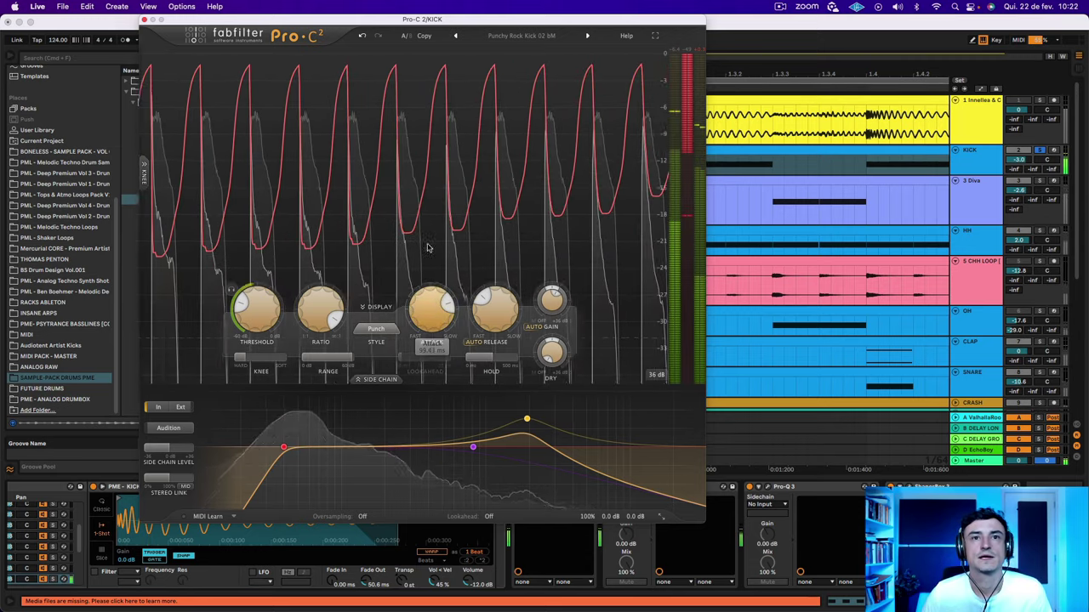
mouse_move(425, 307)
left_mouse_down()
mouse_move(426, 295)
mouse_move(425, 304)
left_mouse_up()
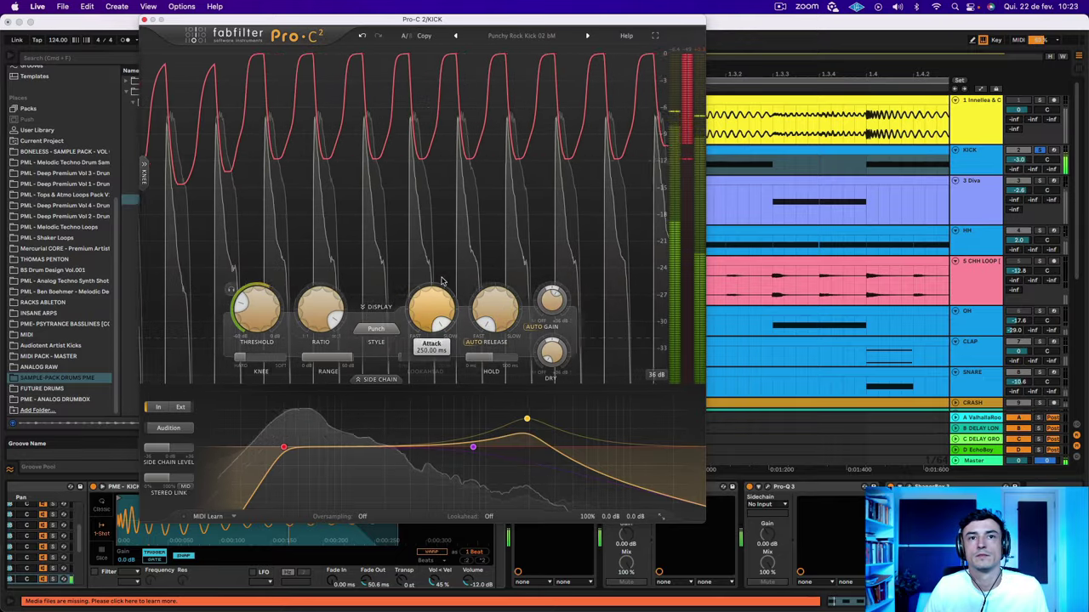
left_click_drag(442, 281, 436, 304)
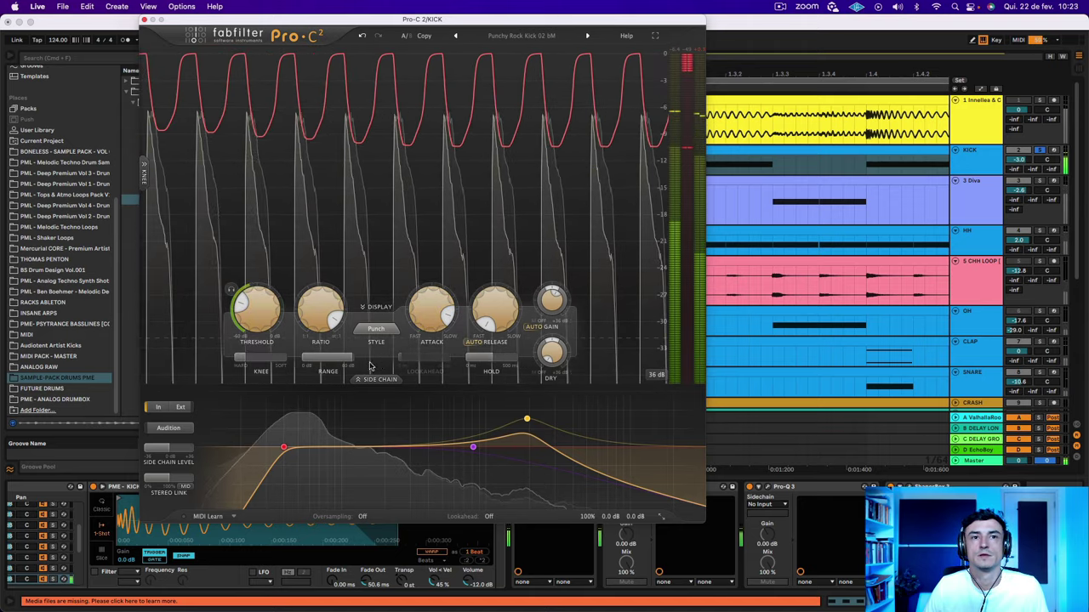
Set the Pro-C 2 Range to 12 dB.
double_click(321, 360)
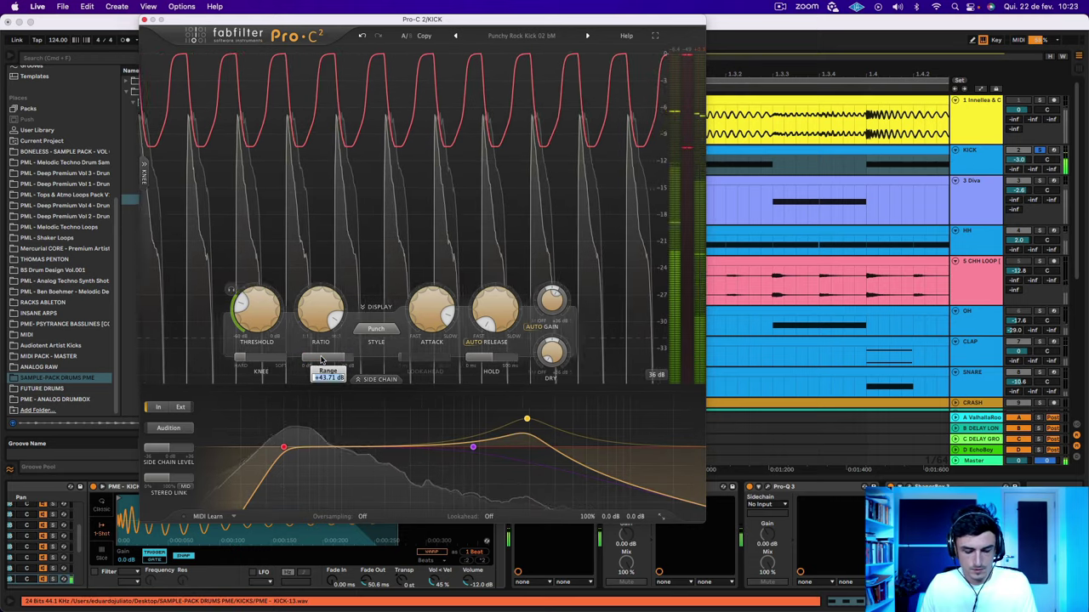
type("12")
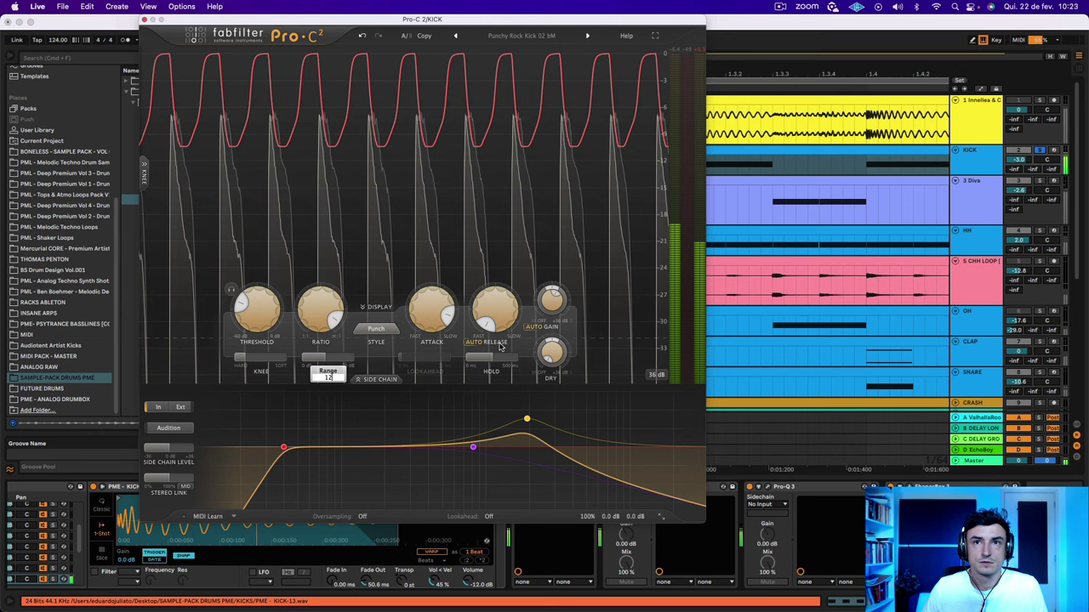
key("Return")
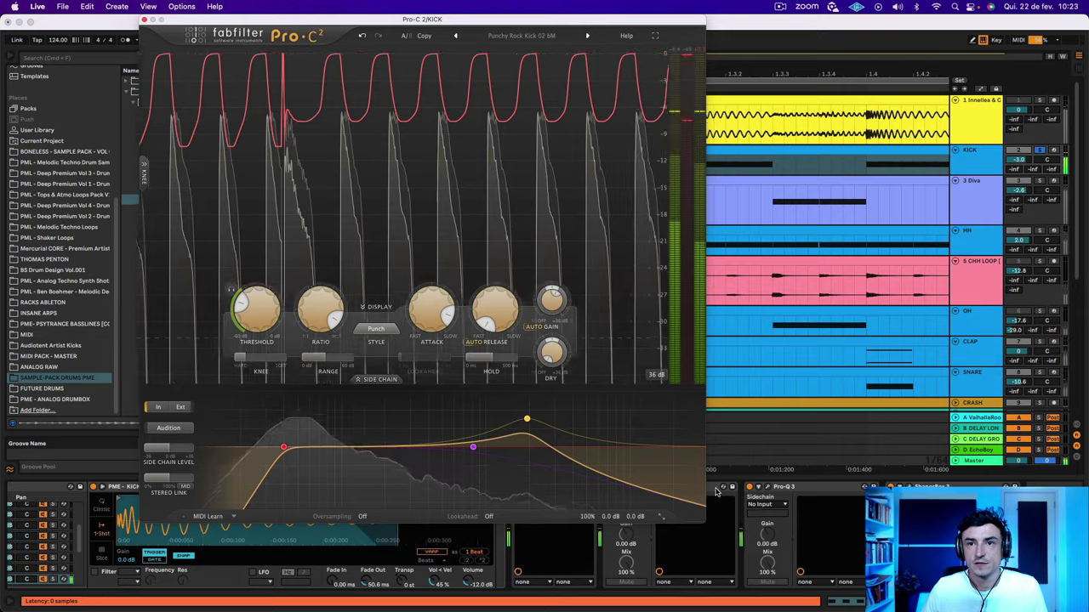
Compare the kick with Pro-C 2 bypassed and re-enabled, moving its window clear of the device chain.
left_click_drag(650, 21, 522, 37)
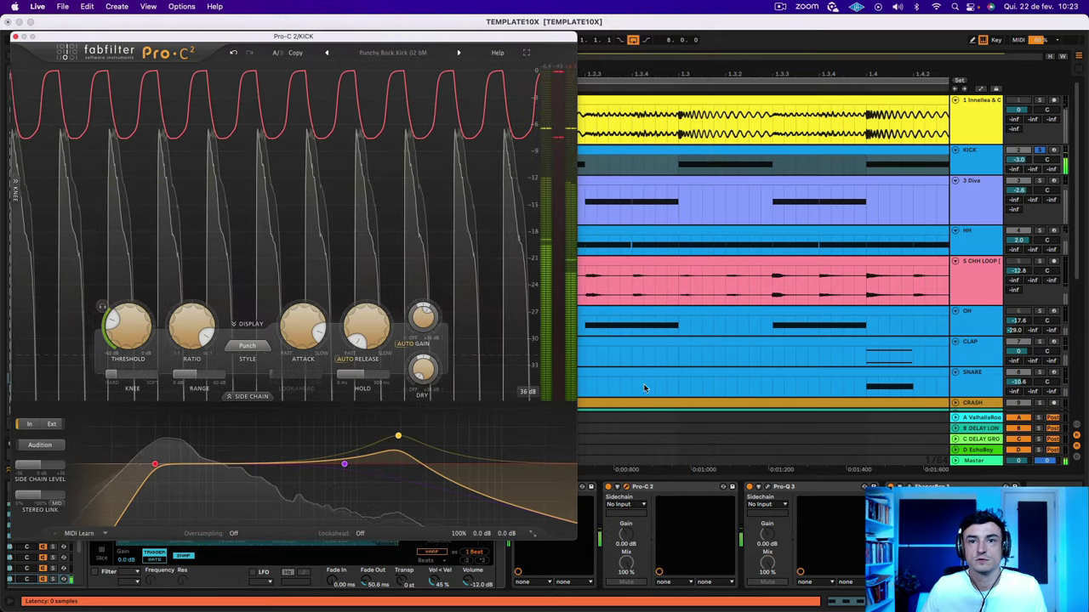
left_click(608, 487)
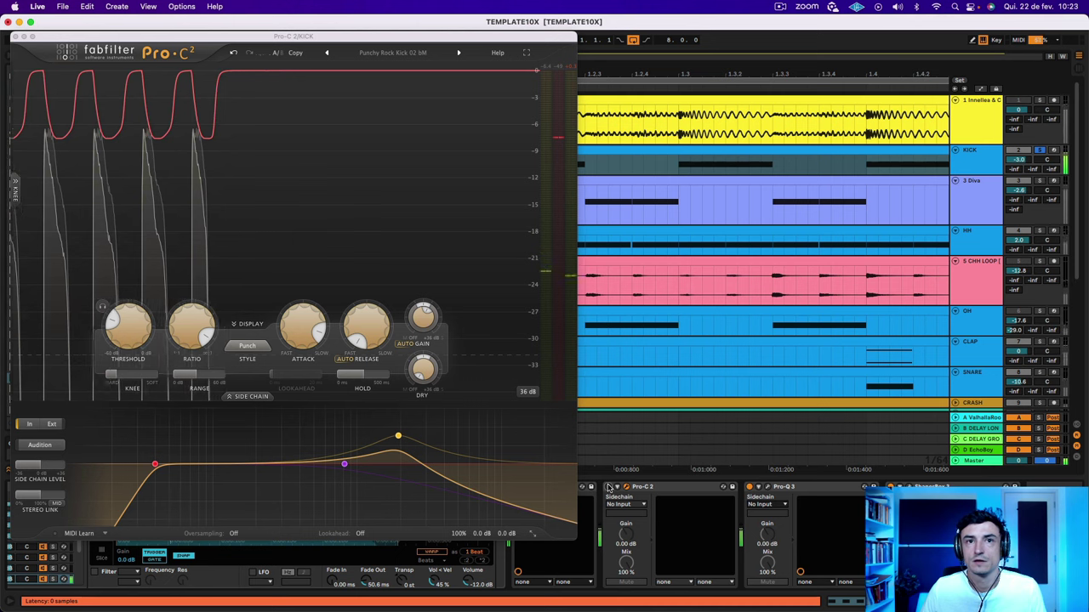
left_click(608, 486)
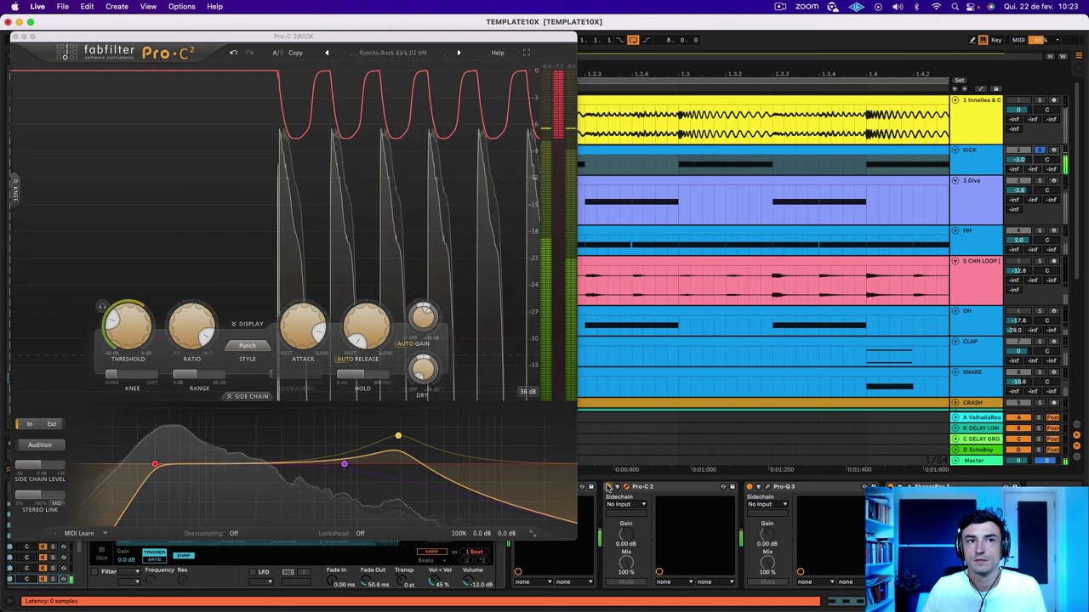
Test the Ratio at 1.19:1, raise it to a middle setting, and adjust the Knee to its hardest value.
left_click_drag(190, 320, 191, 364)
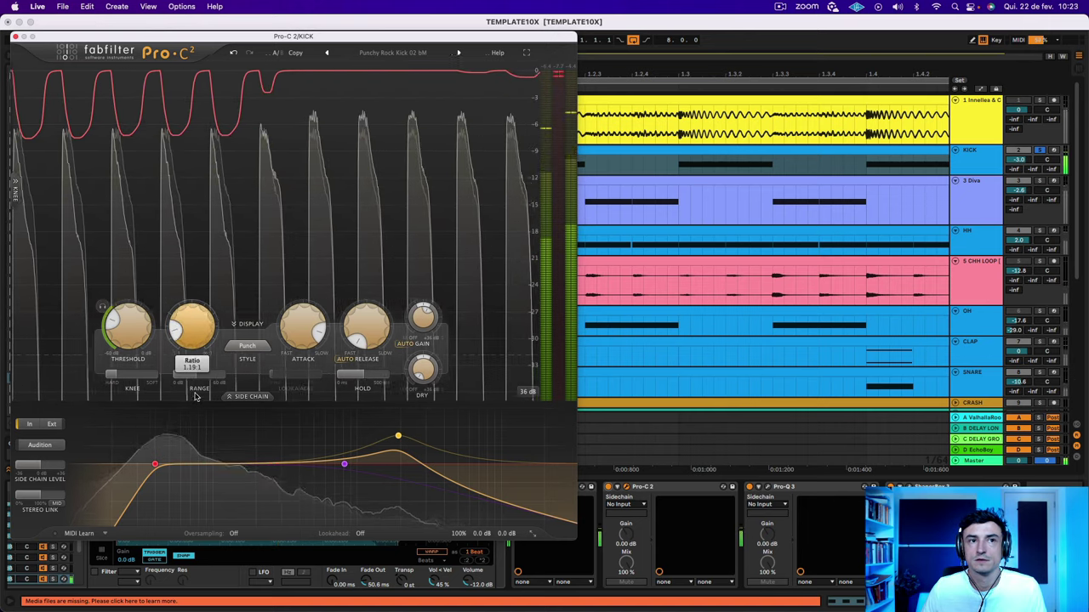
left_click_drag(194, 379, 189, 354)
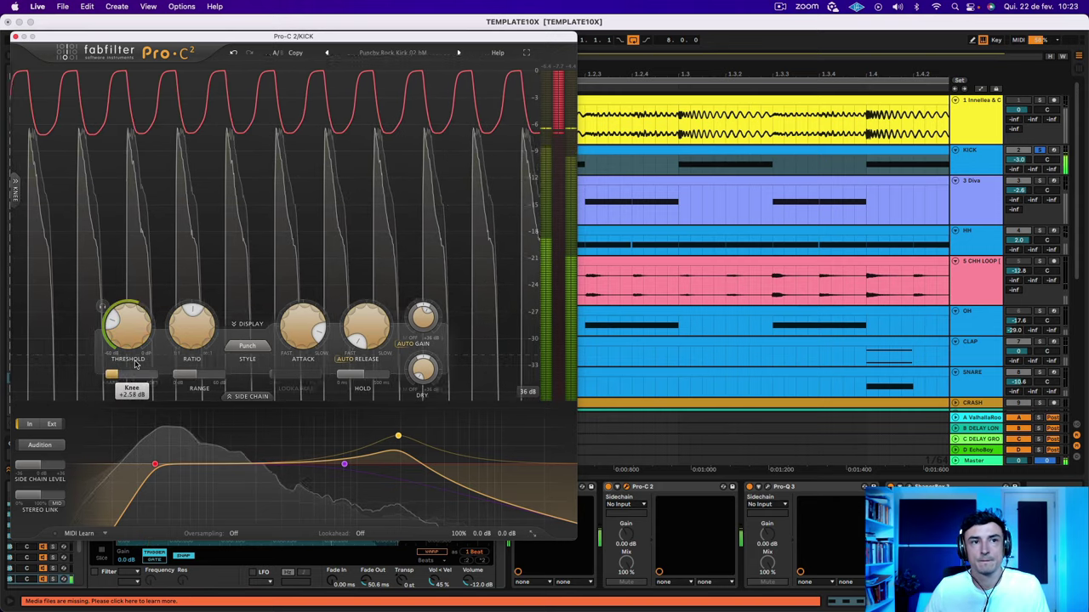
left_click_drag(134, 364, 97, 610)
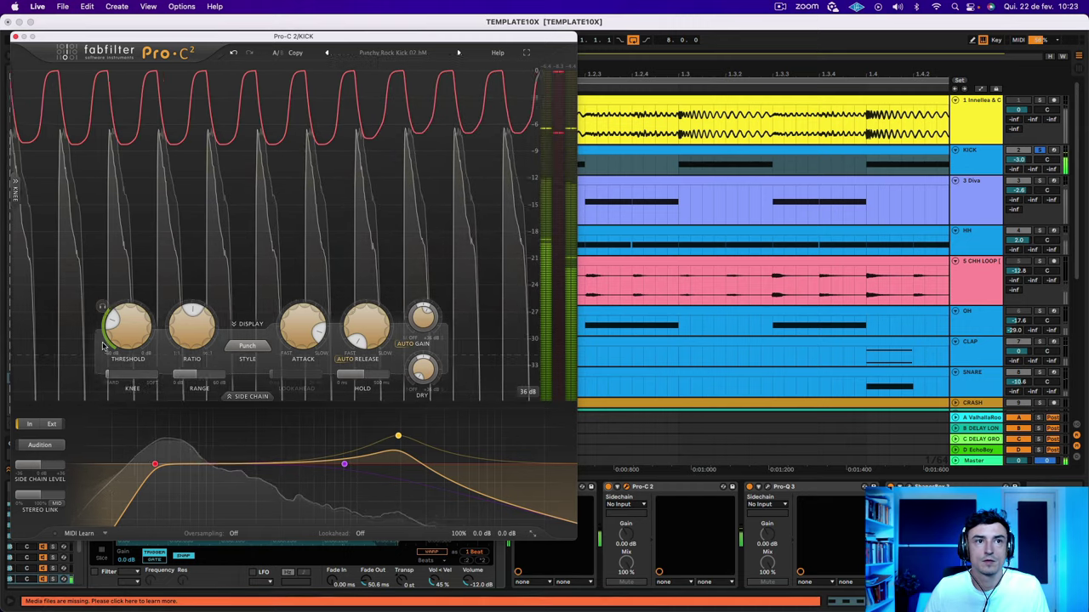
left_click_drag(109, 375, 113, 491)
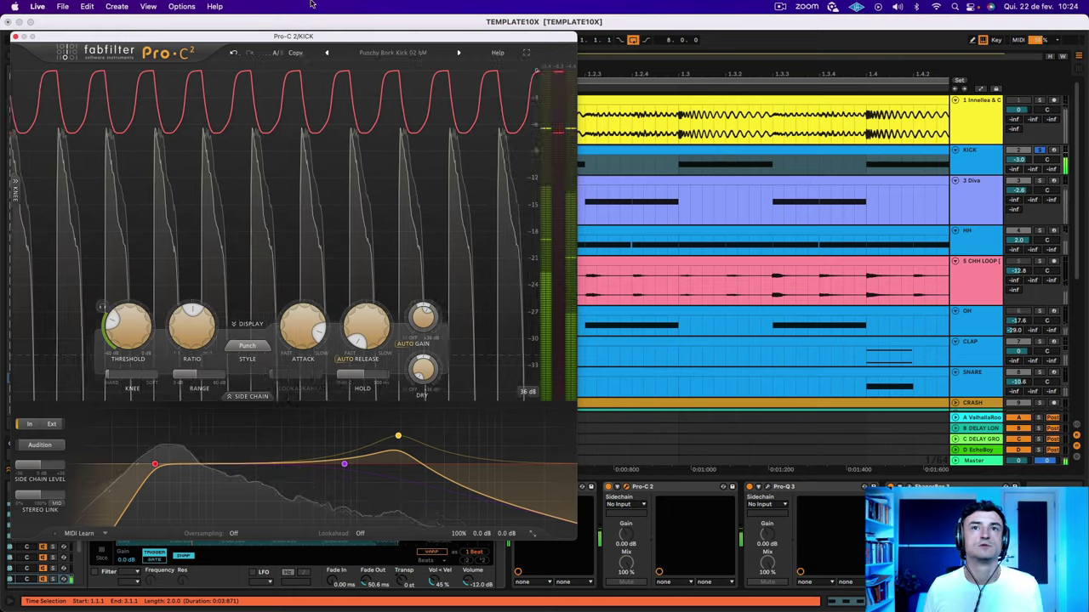
Check the Pro-C 2 Attack value, close the compressor window, and play the kick.
left_click_drag(49, 37, 142, 45)
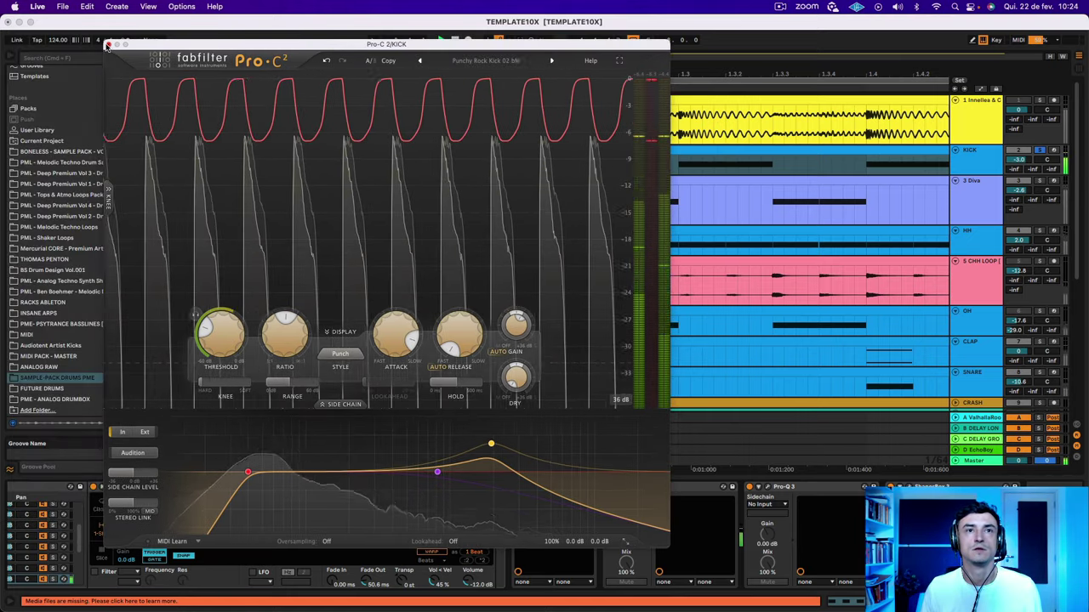
mouse_move(385, 333)
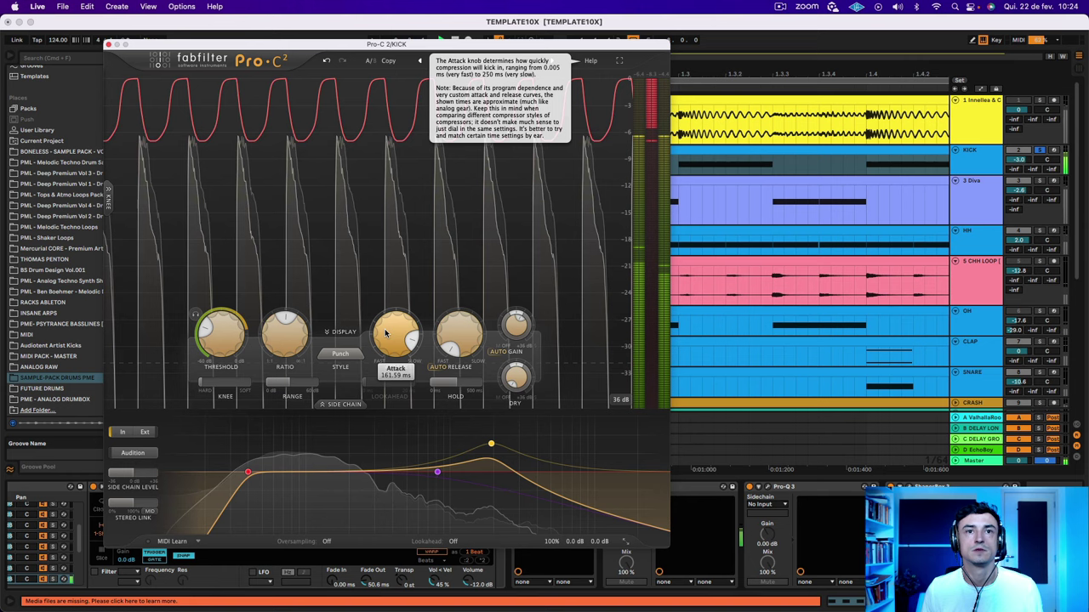
left_click(110, 44)
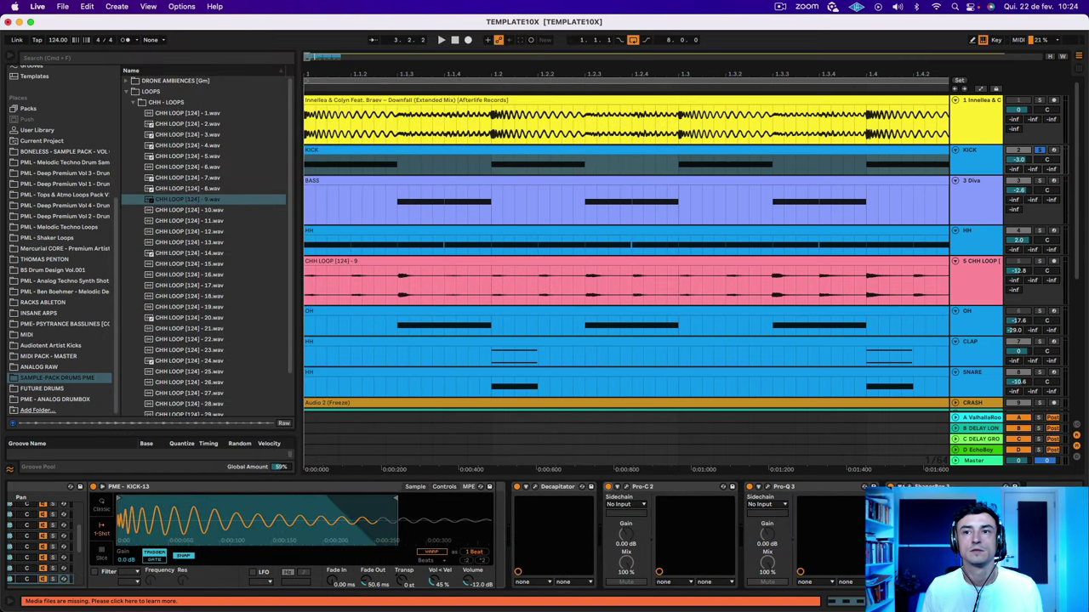
key("space")
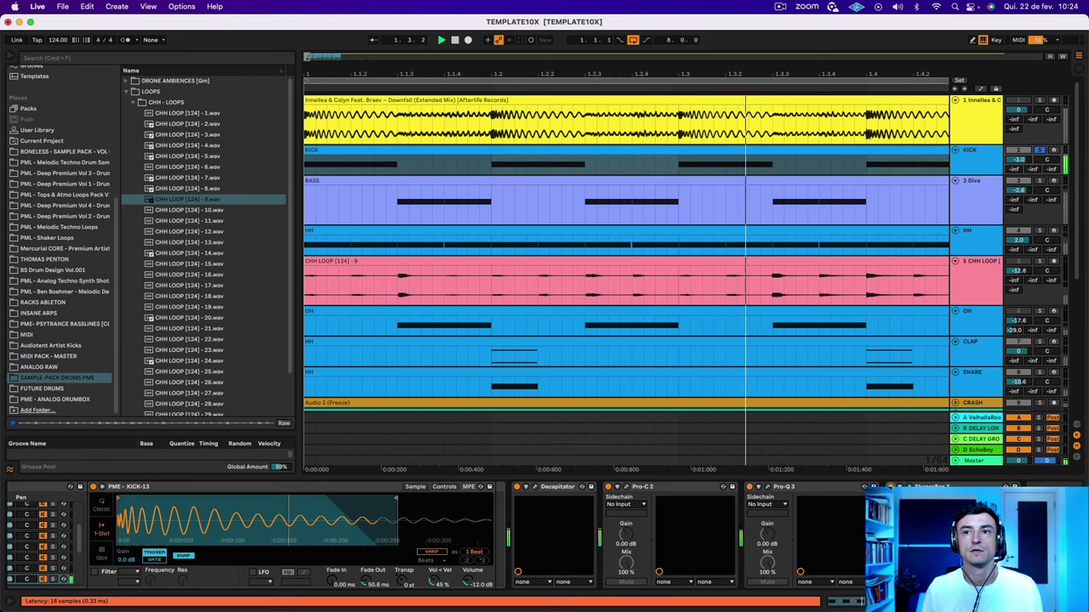
Open ShaperBox 3 on the kick track, view its Dynamics presets, return to the Comp module, and start playback.
left_click(908, 487)
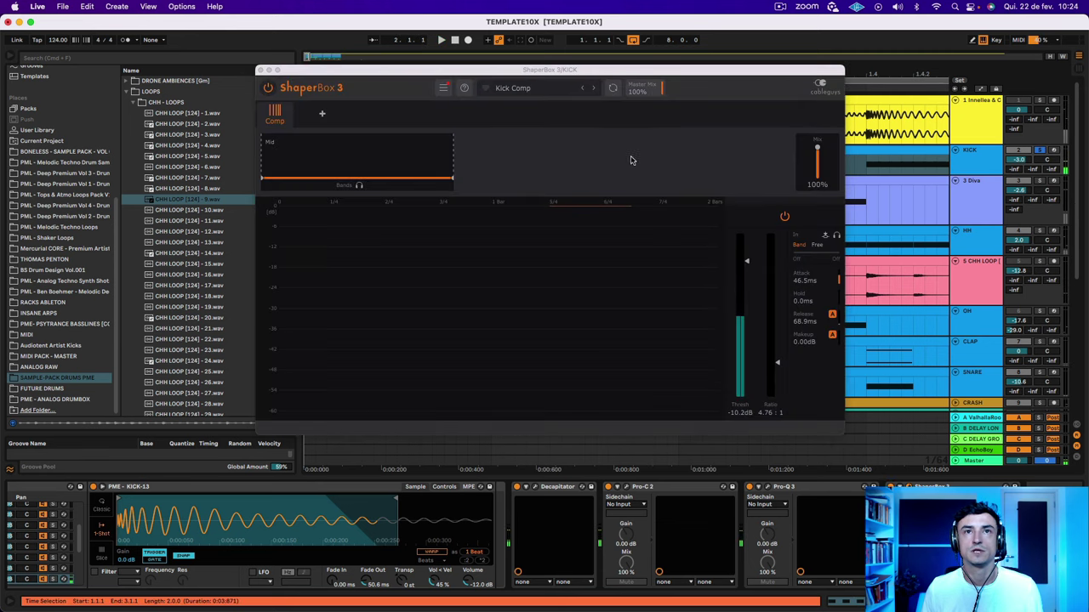
left_click(539, 89)
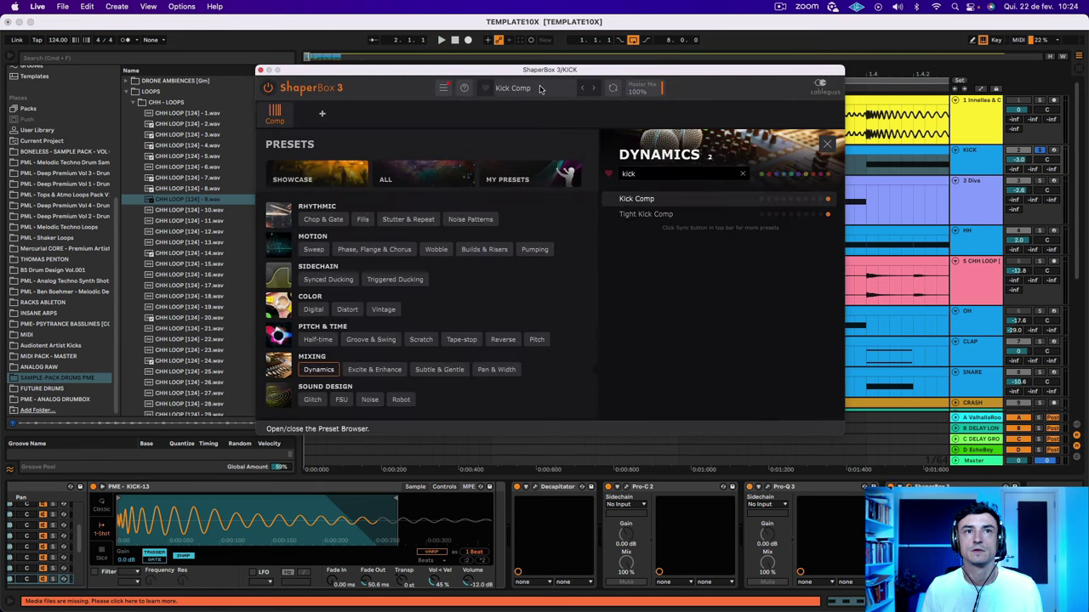
left_click(273, 116)
key("space")
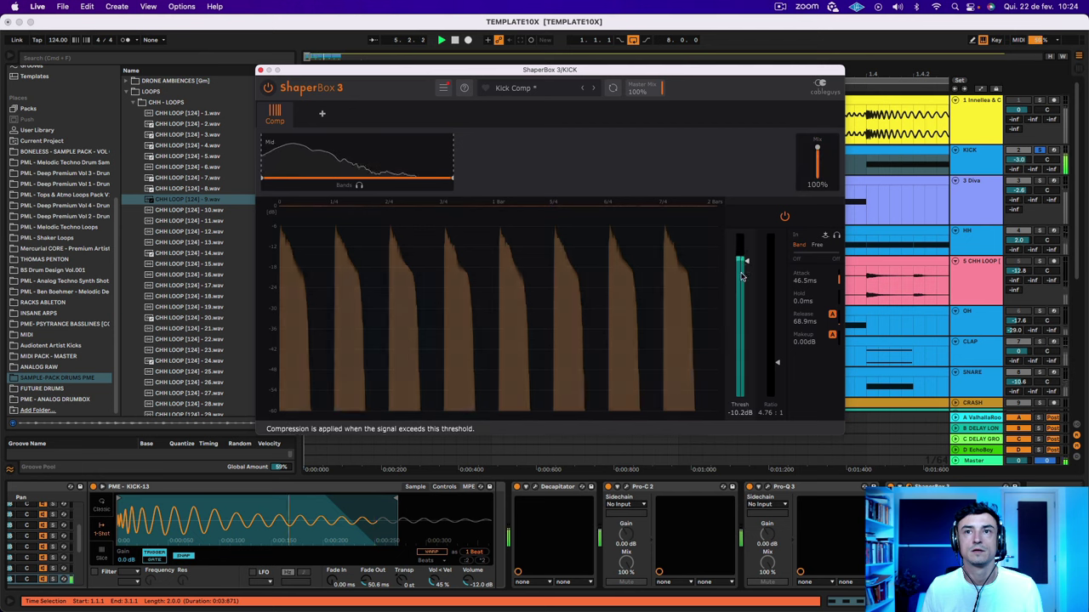
Set the ShaperBox Comp Threshold to 0 dB and Attack to 94.9 ms, comparing against a Threshold of about -30 dB.
left_click_drag(746, 264, 746, 234)
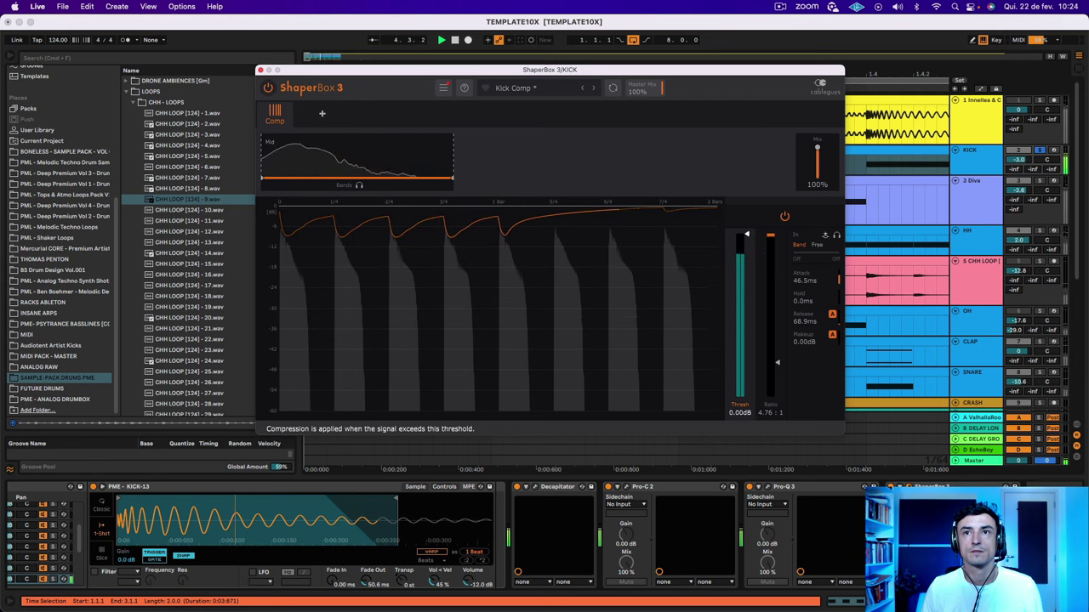
left_click_drag(804, 280, 804, 276)
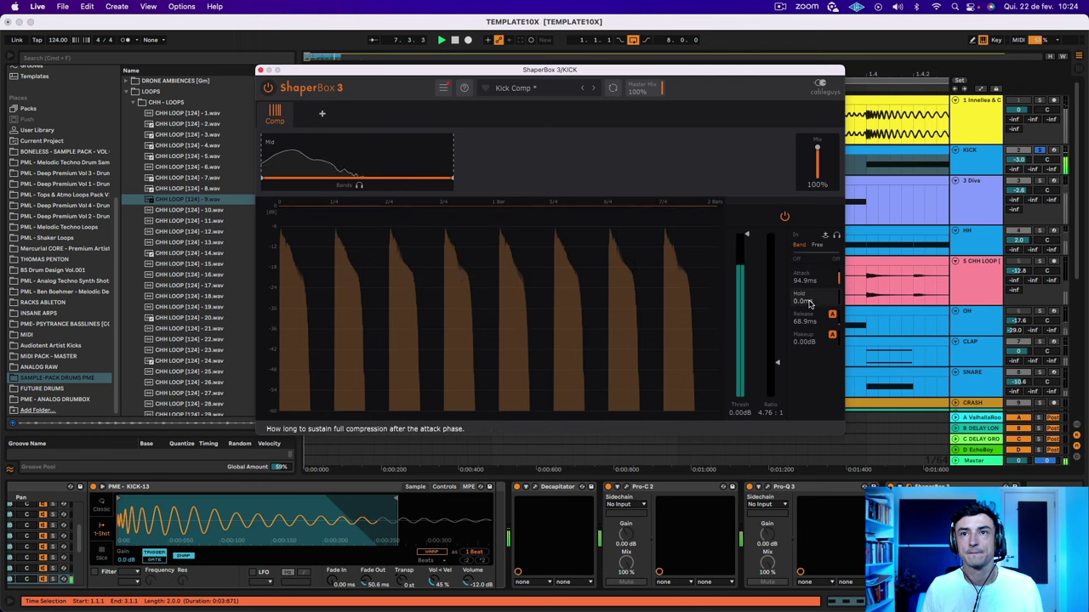
left_click_drag(746, 235, 746, 315)
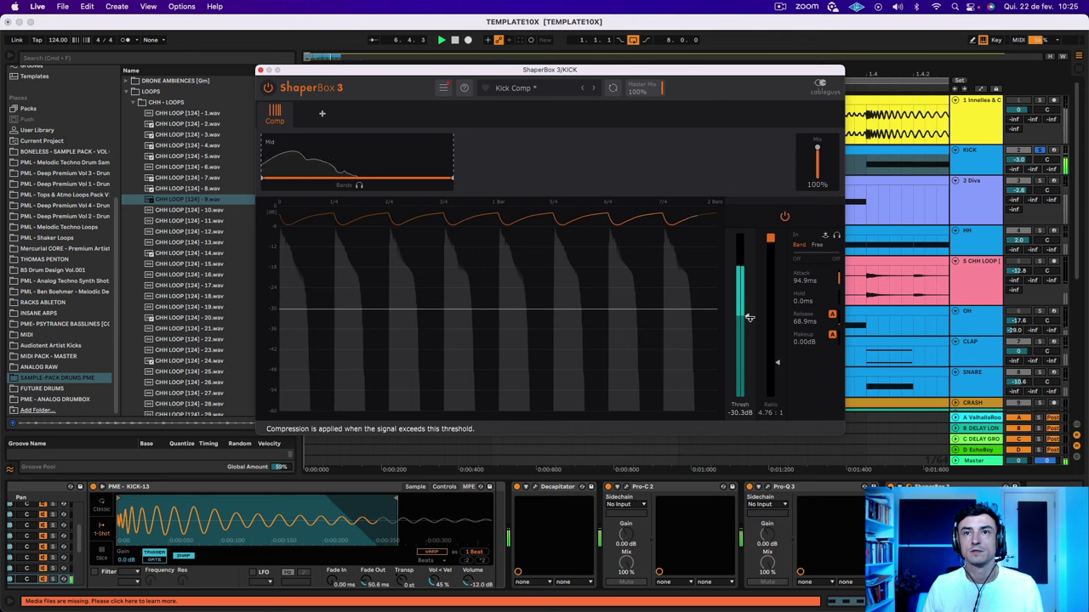
left_click_drag(748, 317, 746, 233)
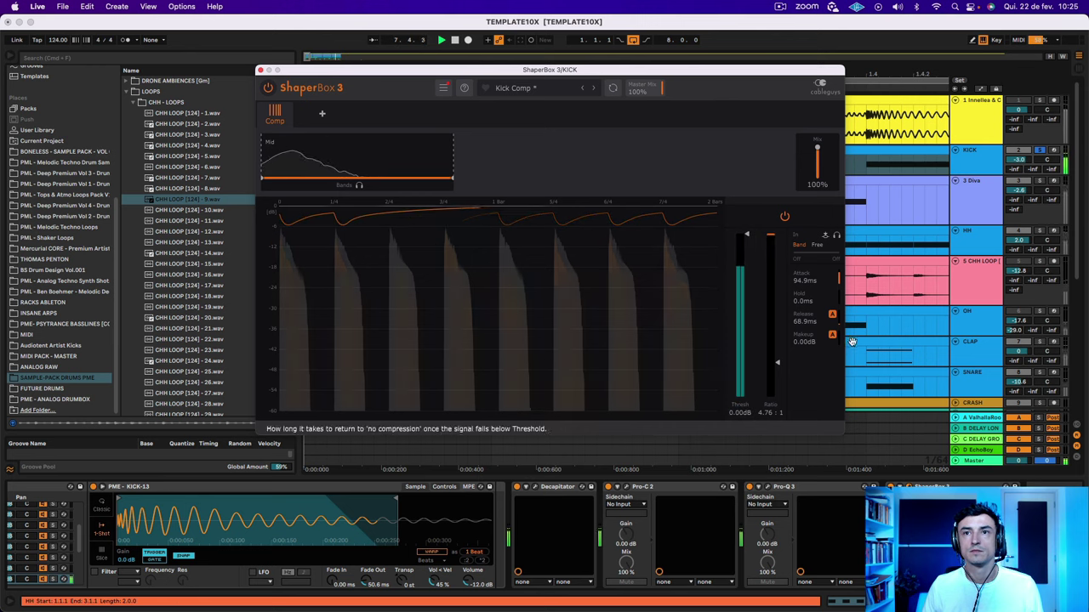
Close ShaperBox 3, select Pro-Q 3 in the kick's device chain, and stop playback.
left_click(260, 70)
left_click(774, 488)
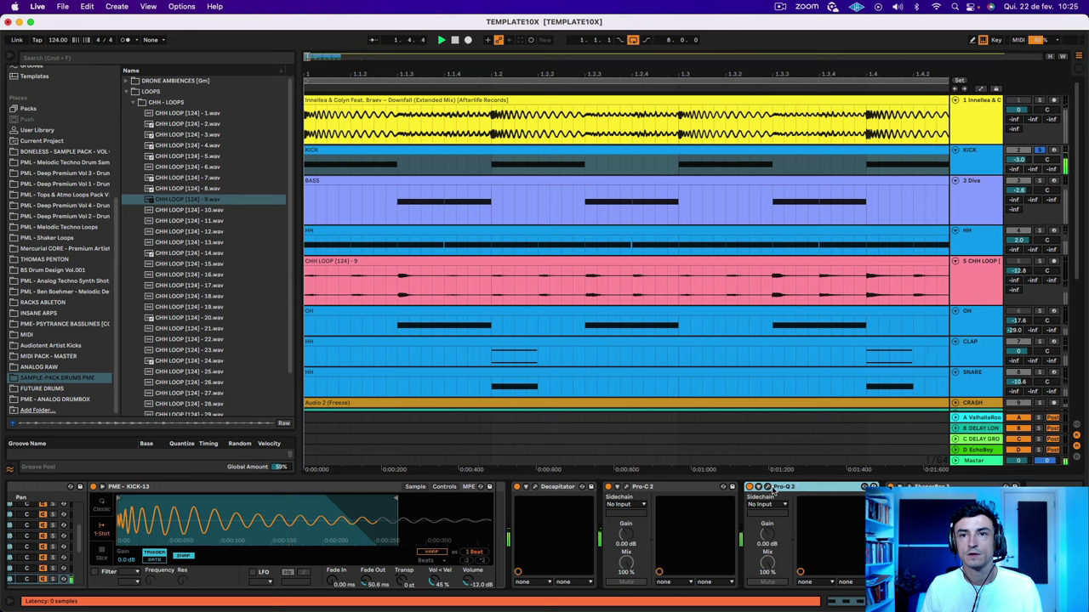
key("space")
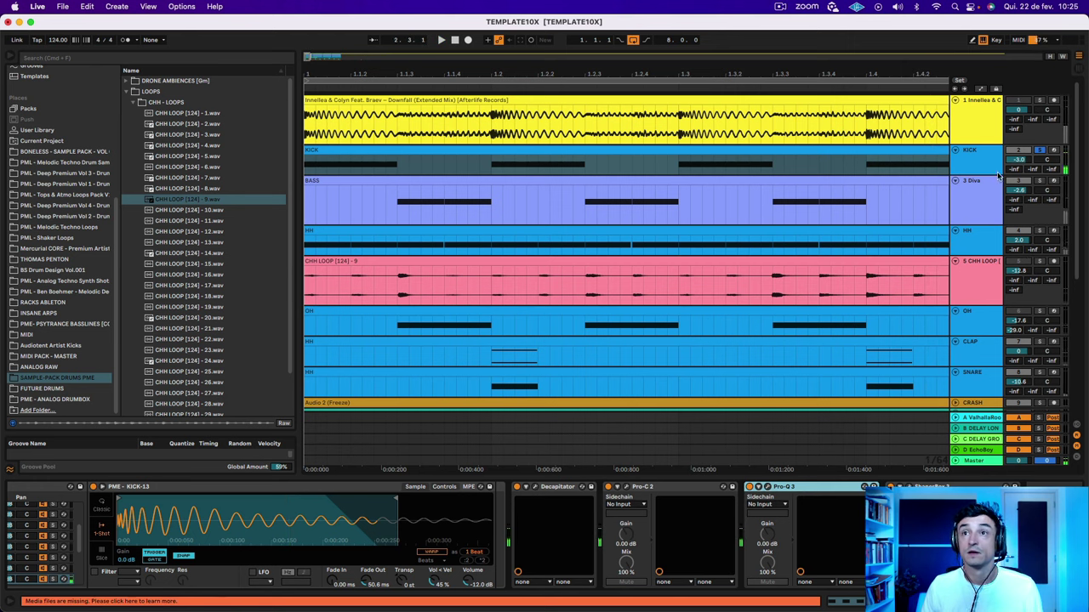
Bypass Utility, Pro-Q 3, Compressor, TransX Multi and ShaperBox 3 on the Diva bass track, and play the unprocessed bass with the kick.
left_click(978, 204)
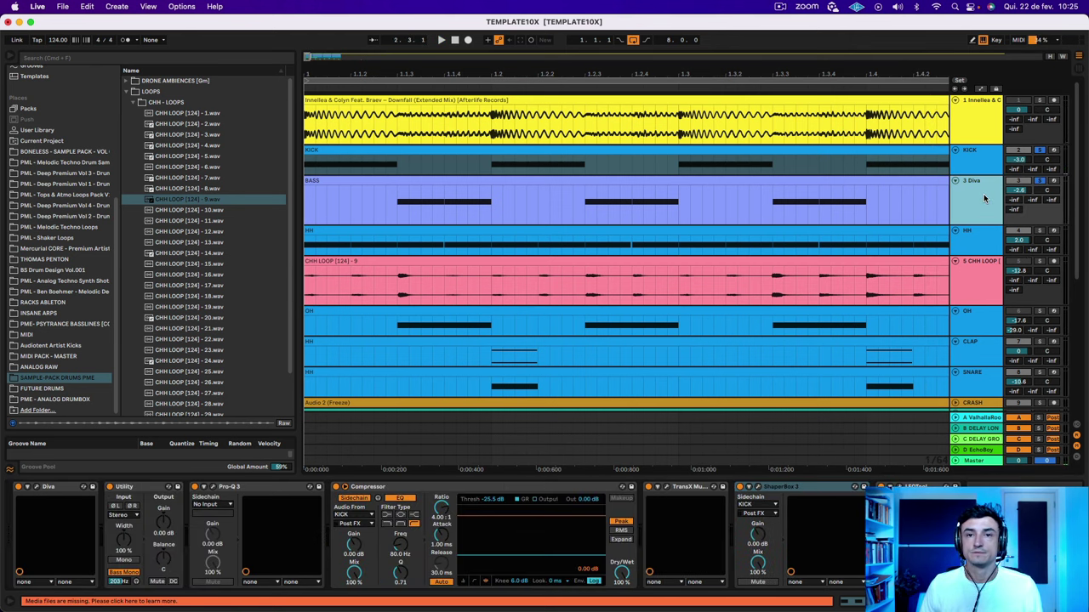
left_click(109, 487)
left_click(195, 488)
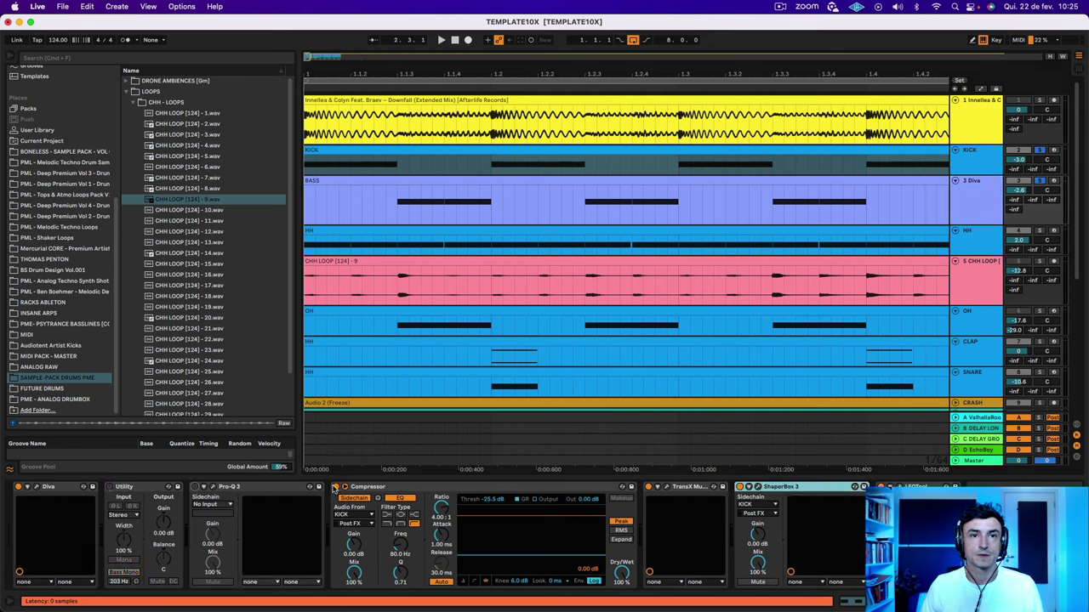
left_click(336, 487)
left_click(648, 487)
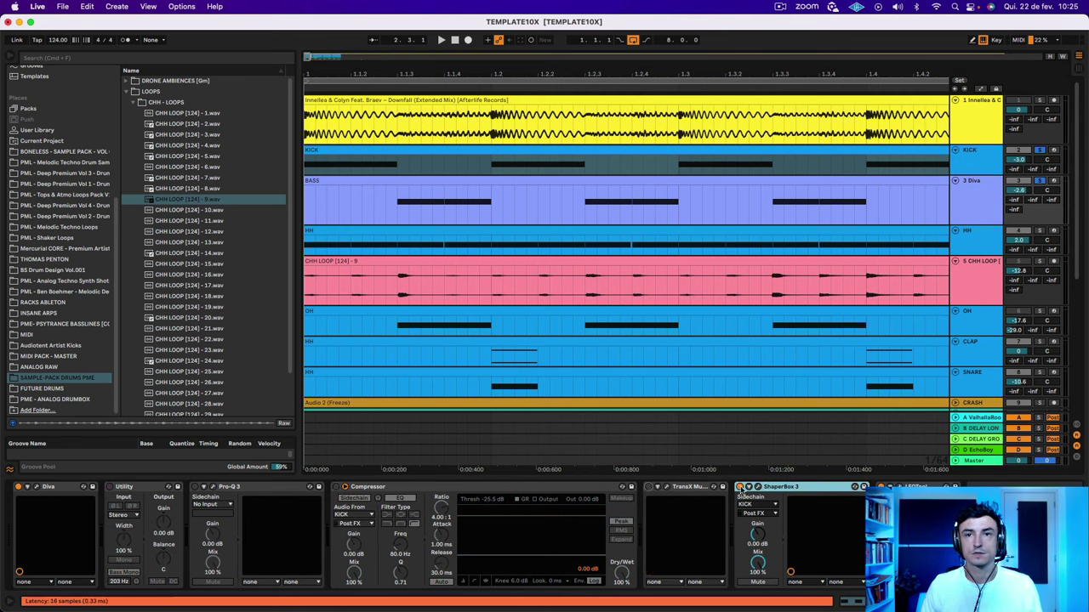
left_click(739, 488)
key("space")
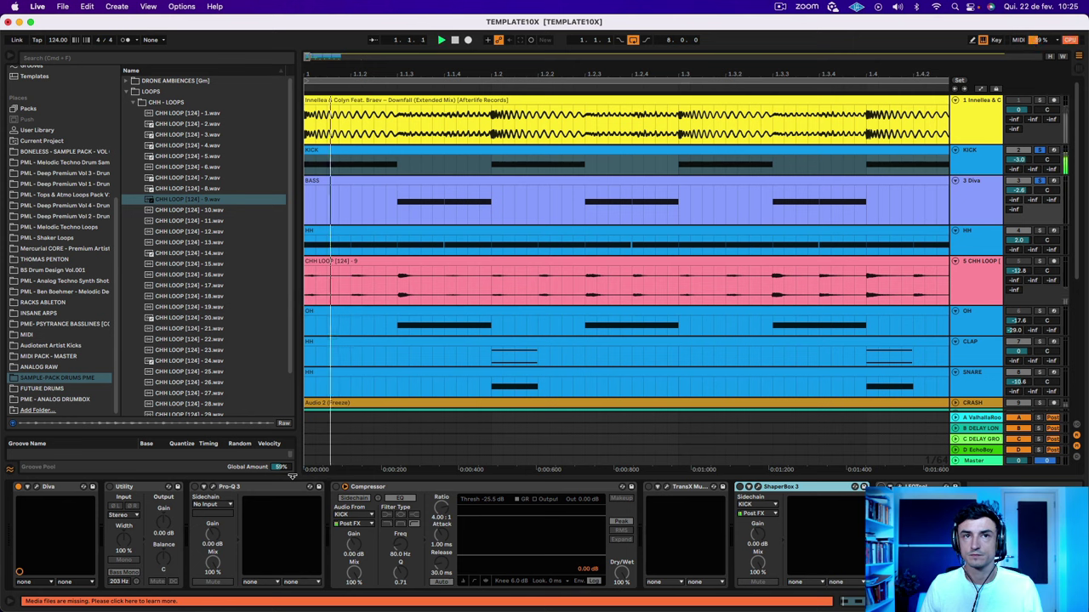
View the BASS clip's D1 notes, return to the arrangement, and select the whole BASS clip.
left_click(468, 184)
double_click(468, 184)
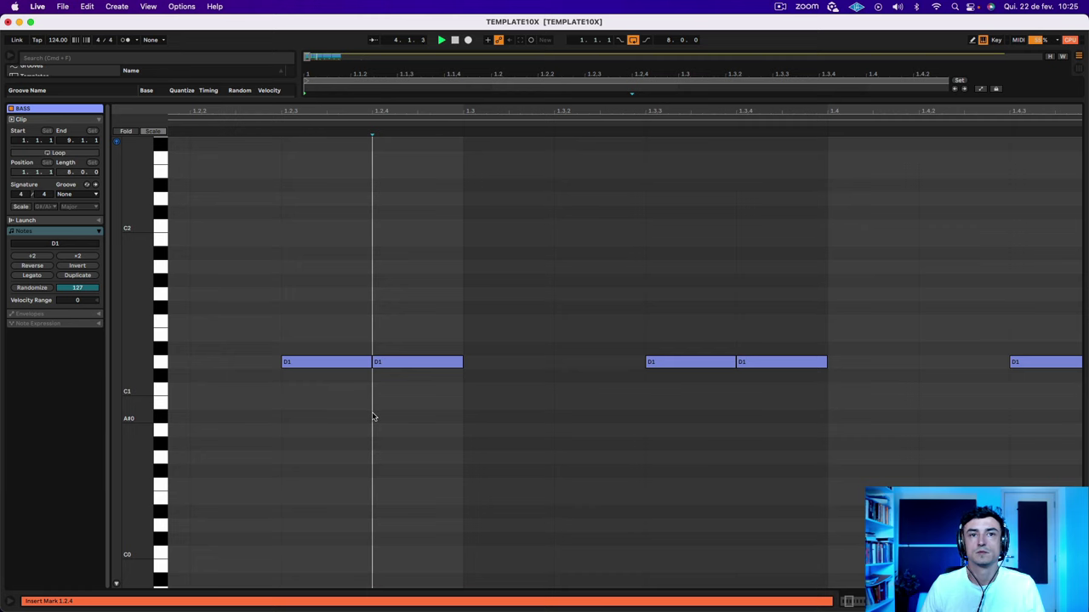
key("shift+Tab")
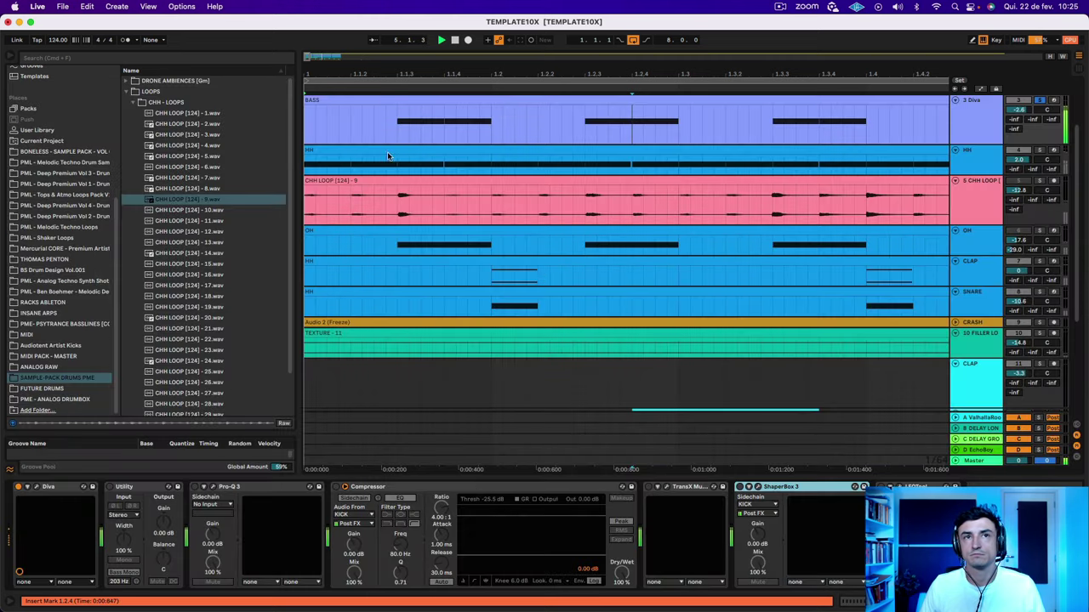
left_click(366, 101)
left_click_drag(379, 75, 318, 77)
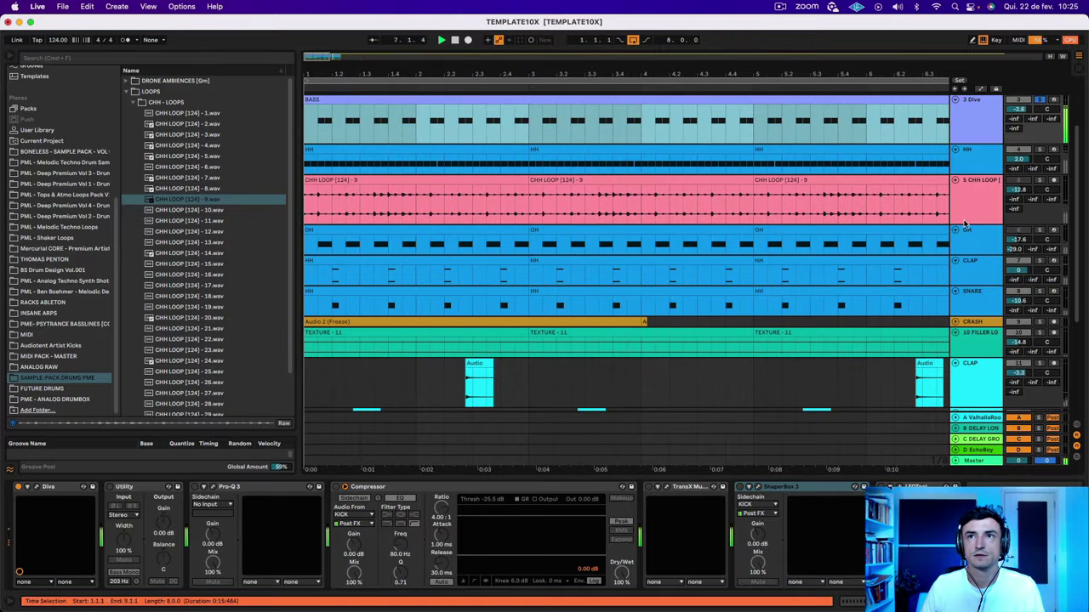
View the note pattern of the second KICK clip and return to the arrangement.
scroll(961, 227, "up", 3)
left_click(721, 144)
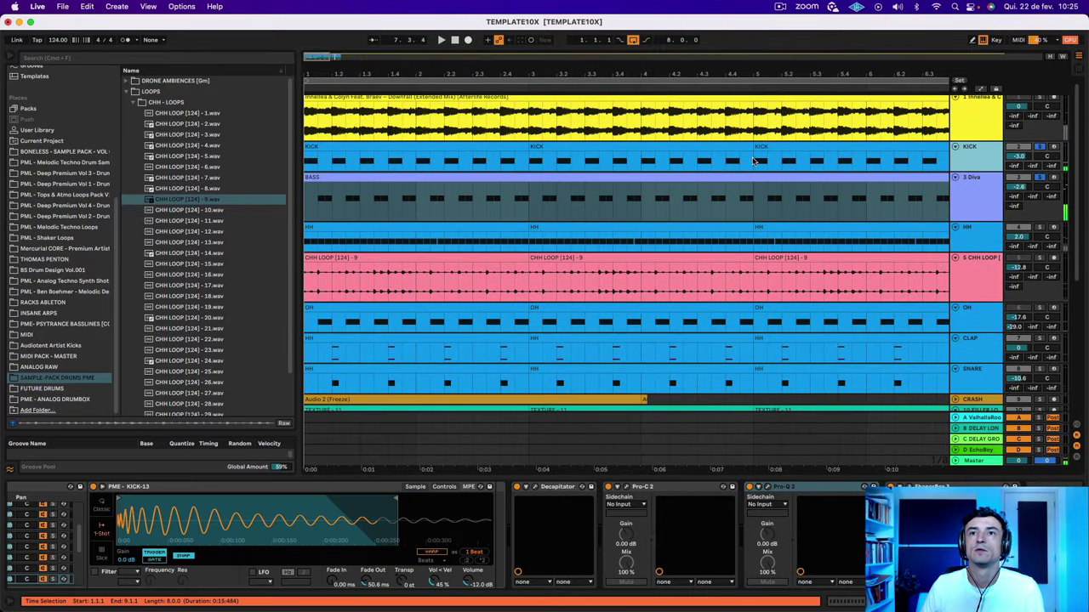
double_click(720, 144)
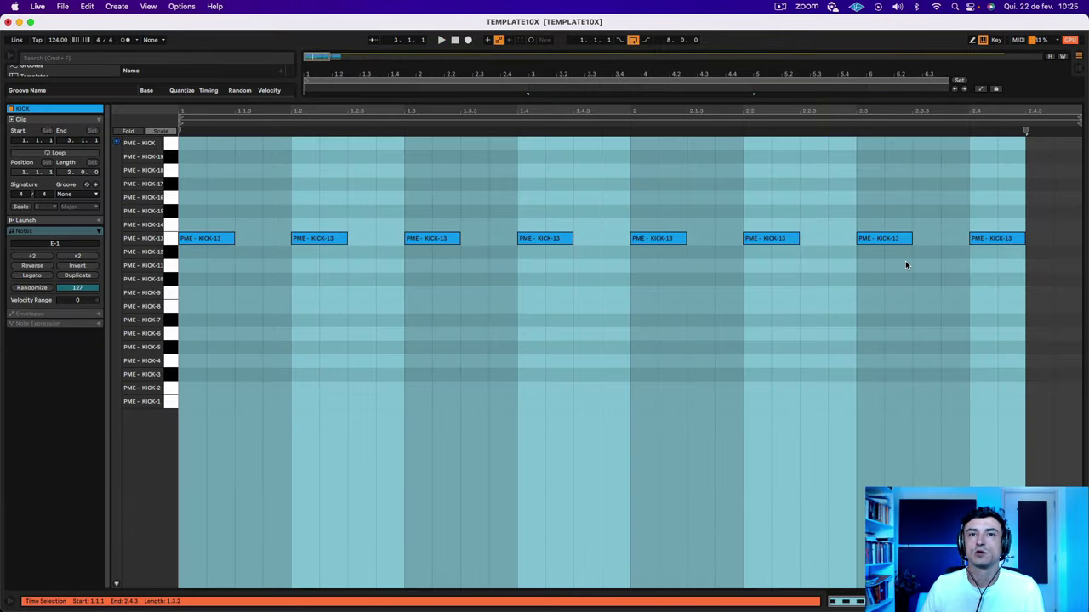
key("shift+Tab")
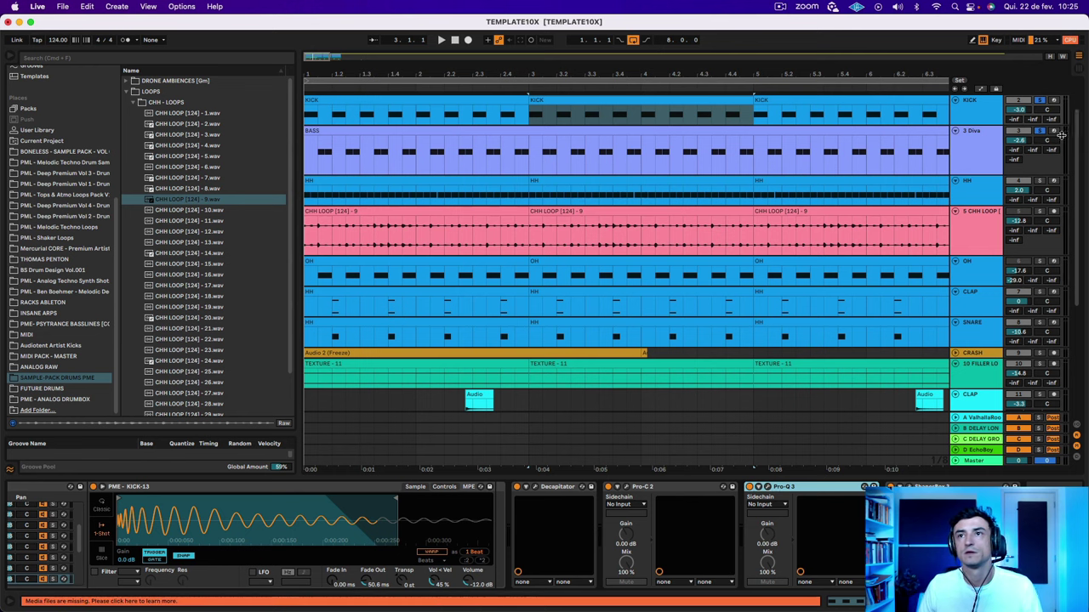
Review the BASS clip's full note pattern, play it briefly from the arrangement, and show the Diva synth window above the device chain.
left_click(967, 143)
double_click(807, 136)
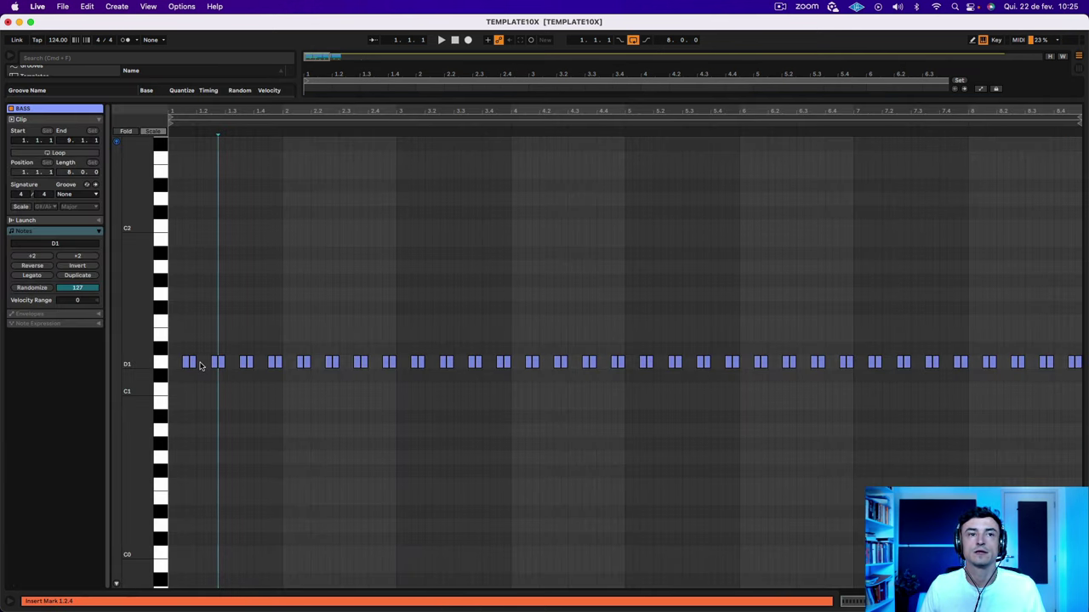
key("shift+Tab")
key("space")
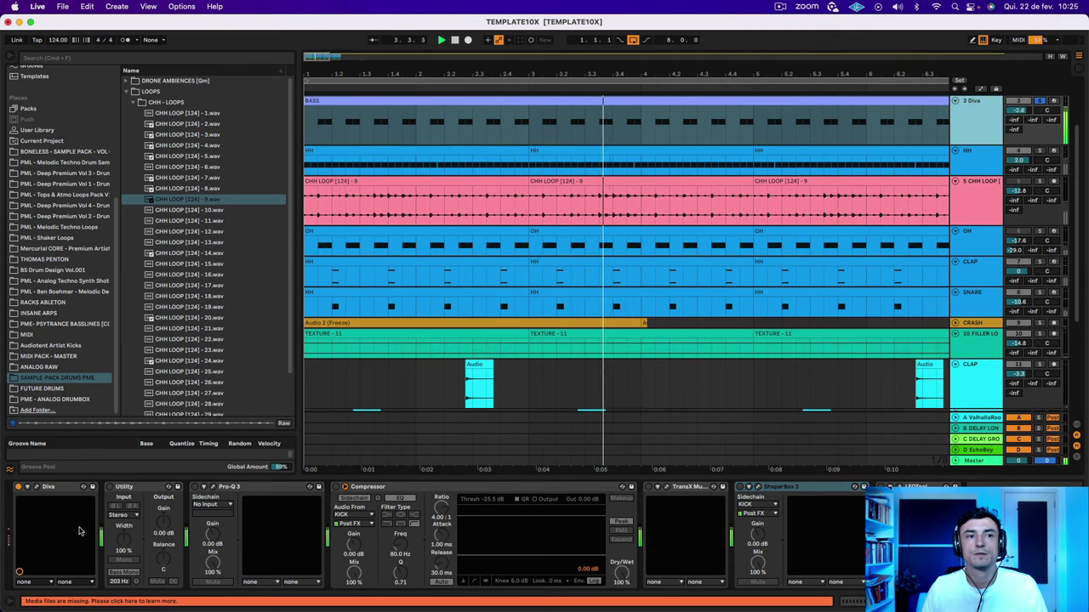
key("space")
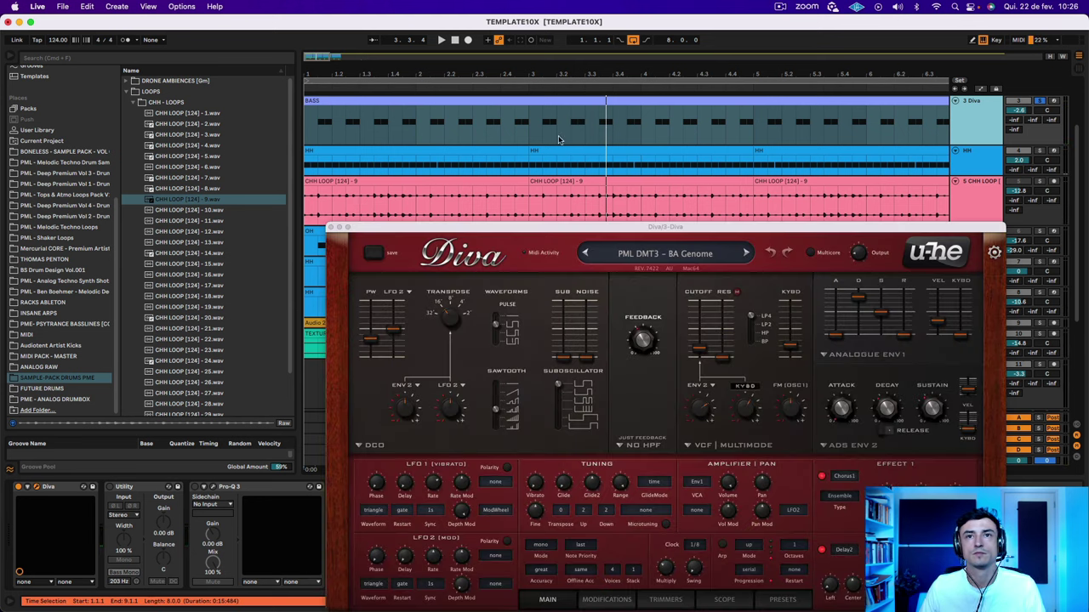
left_click_drag(587, 228, 502, 58)
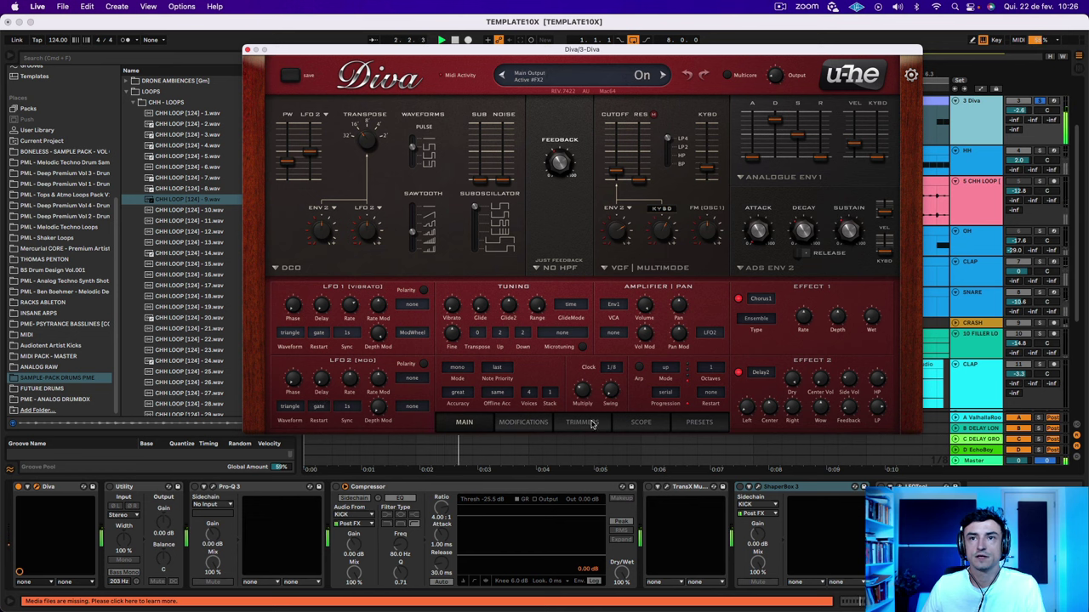
Re-enable Utility and Pro-Q 3 on the bass track and show the Pro-Q 3 EQ curve.
left_click(112, 490)
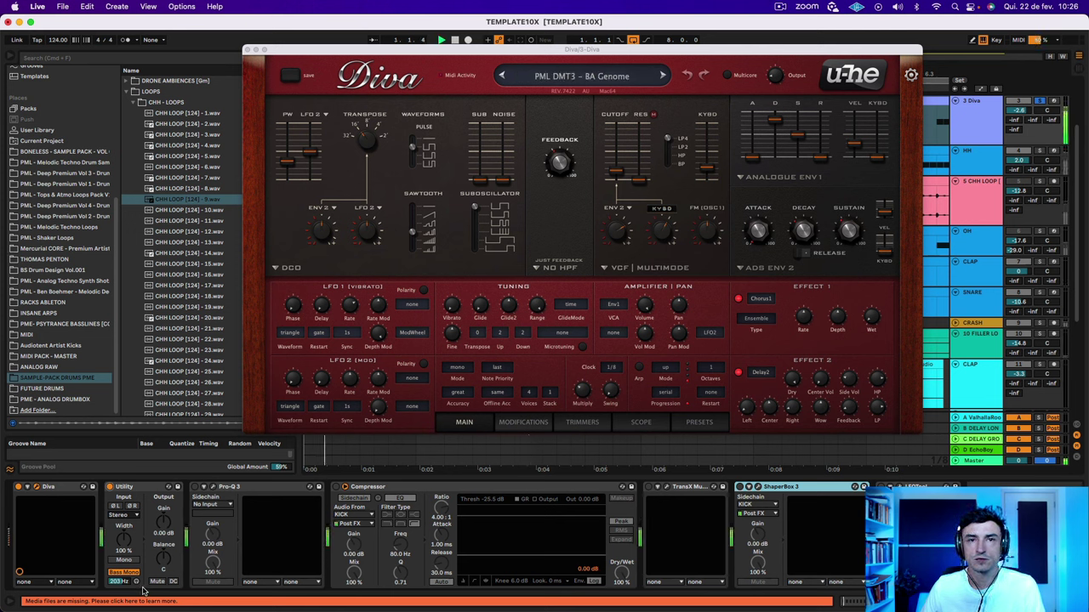
left_click(194, 488)
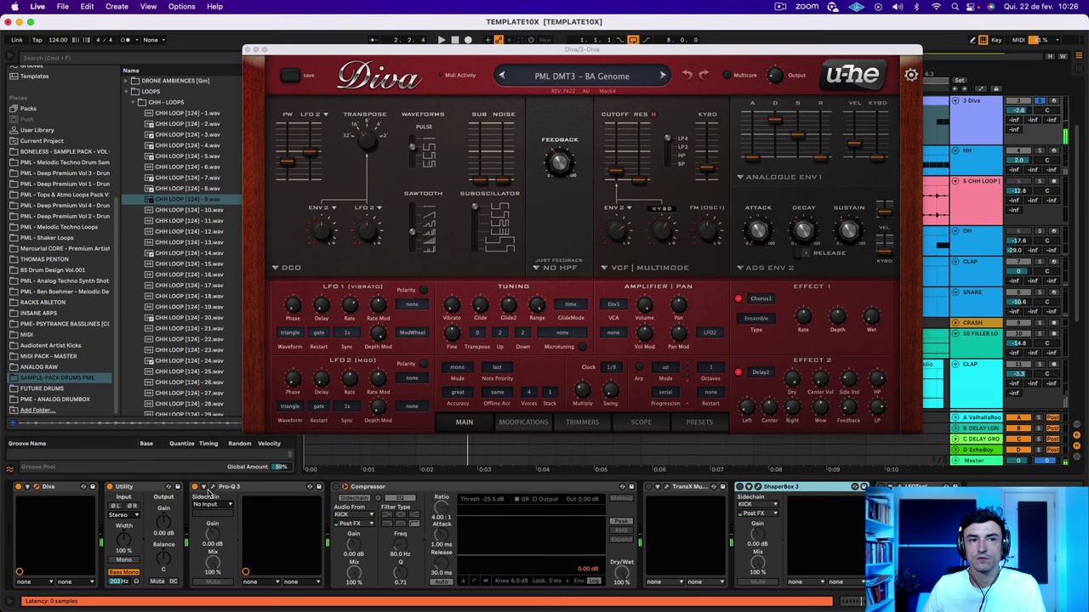
left_click(205, 488)
left_click_drag(229, 184, 476, 138)
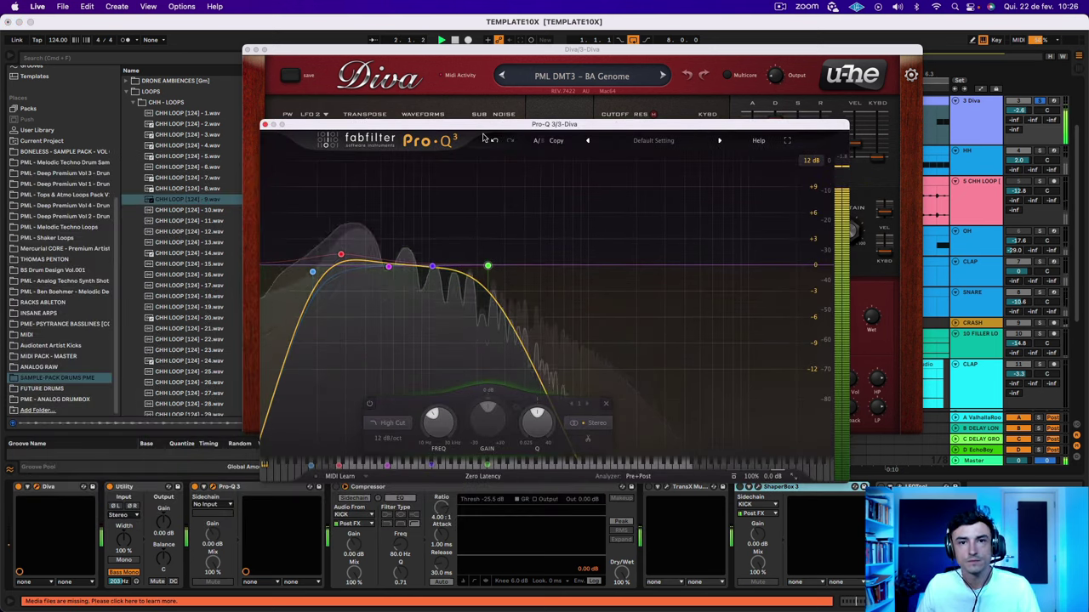
Solo the reference track to compare it with the bass, restore the solo on KICK and Diva, and play them together.
scroll(1026, 126, "up", 2)
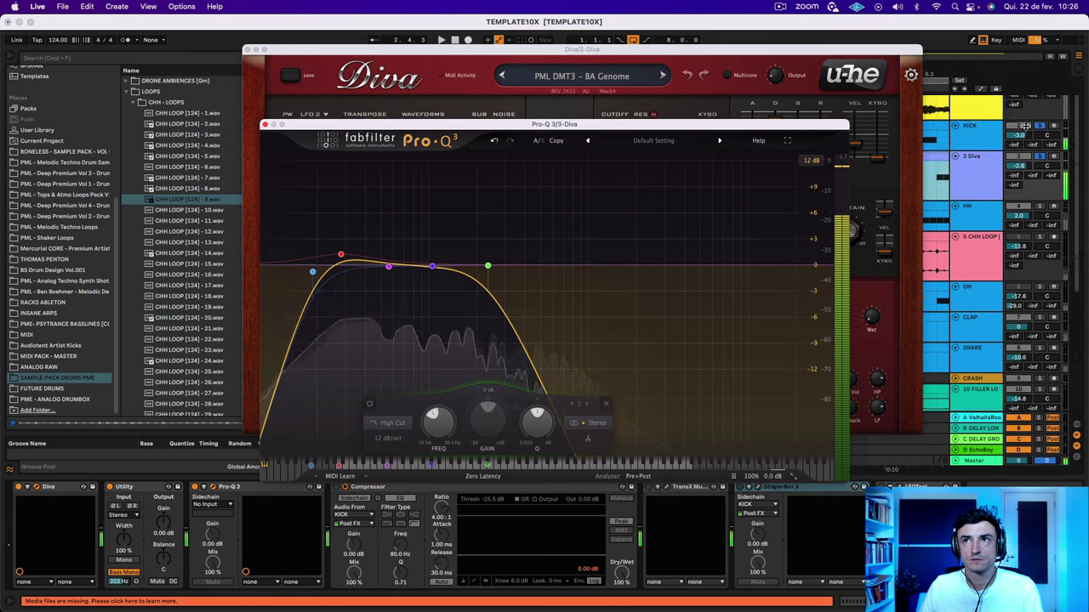
scroll(1029, 115, "up", 2)
left_click(1040, 101)
key("space")
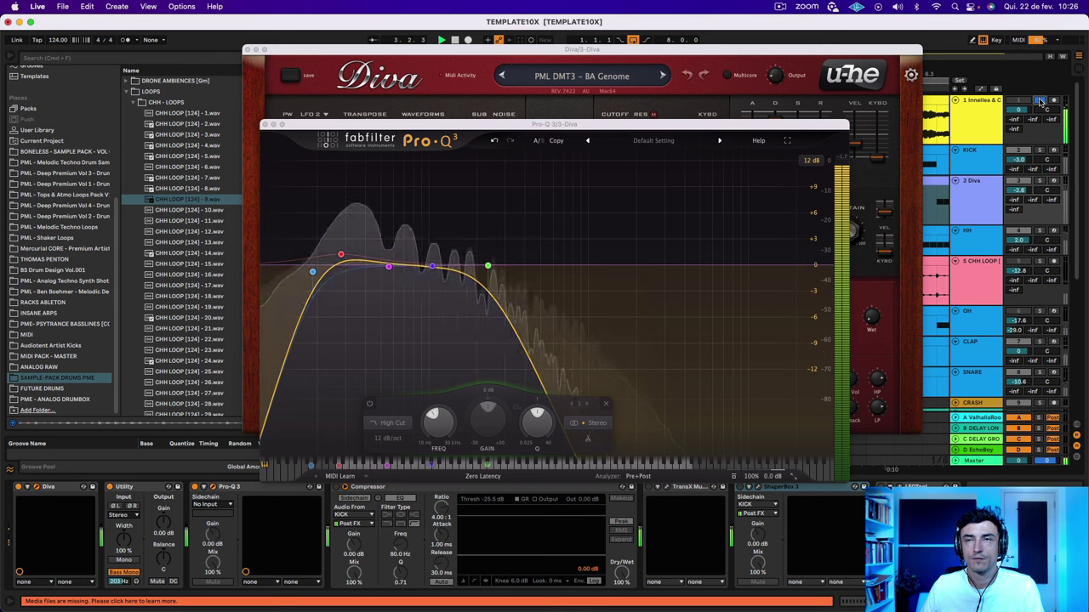
key("space")
left_click(1040, 151)
left_click(1041, 180, "super")
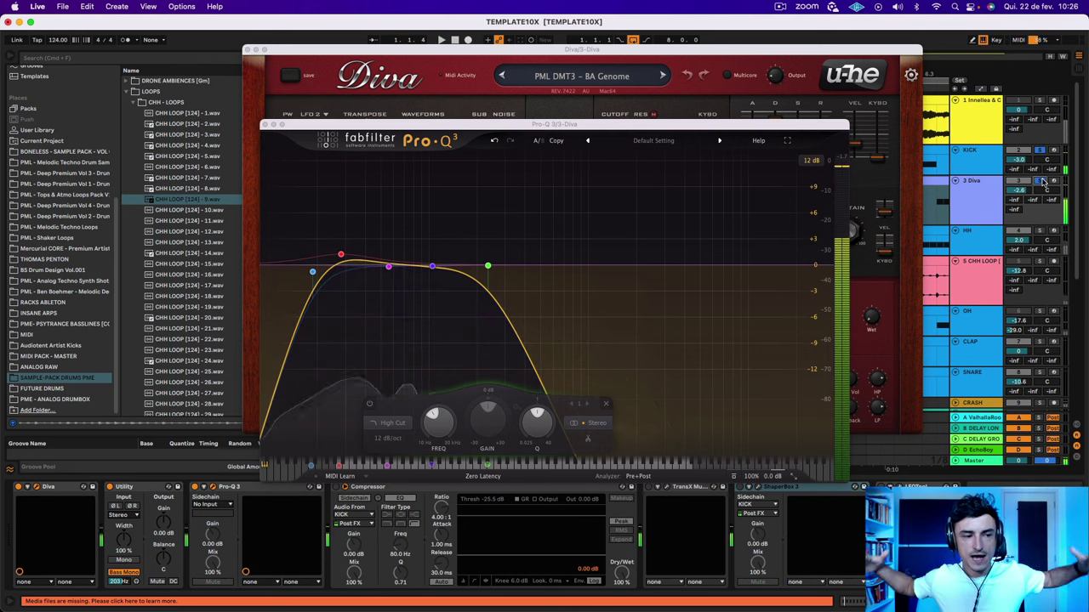
key("space")
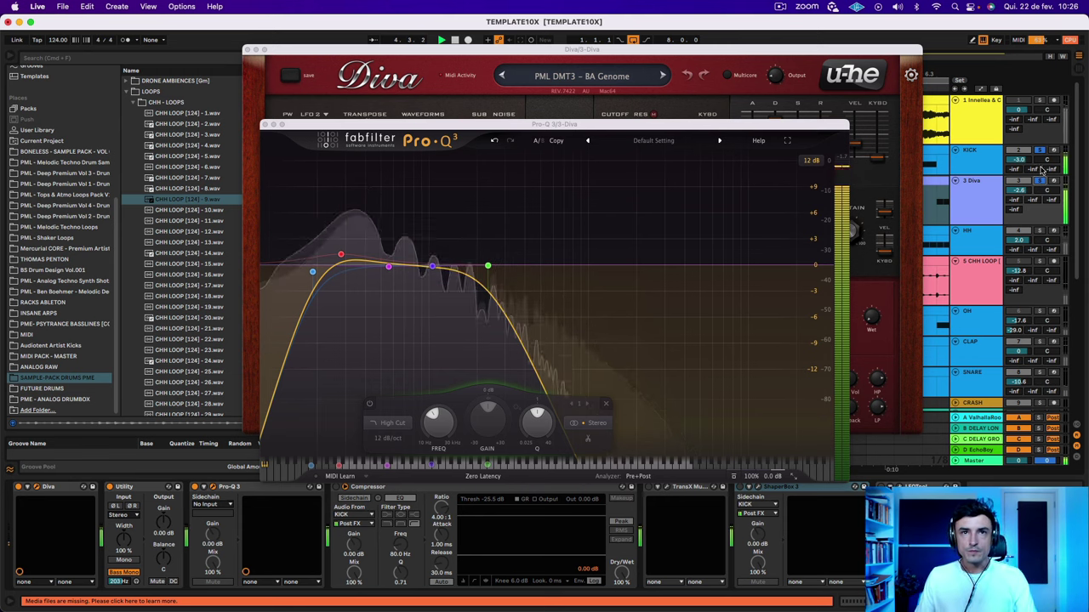
Close the Pro-Q 3 and Diva windows, re-enable the bass track's sidechain Compressor, and play kick and bass through it.
left_click(265, 125)
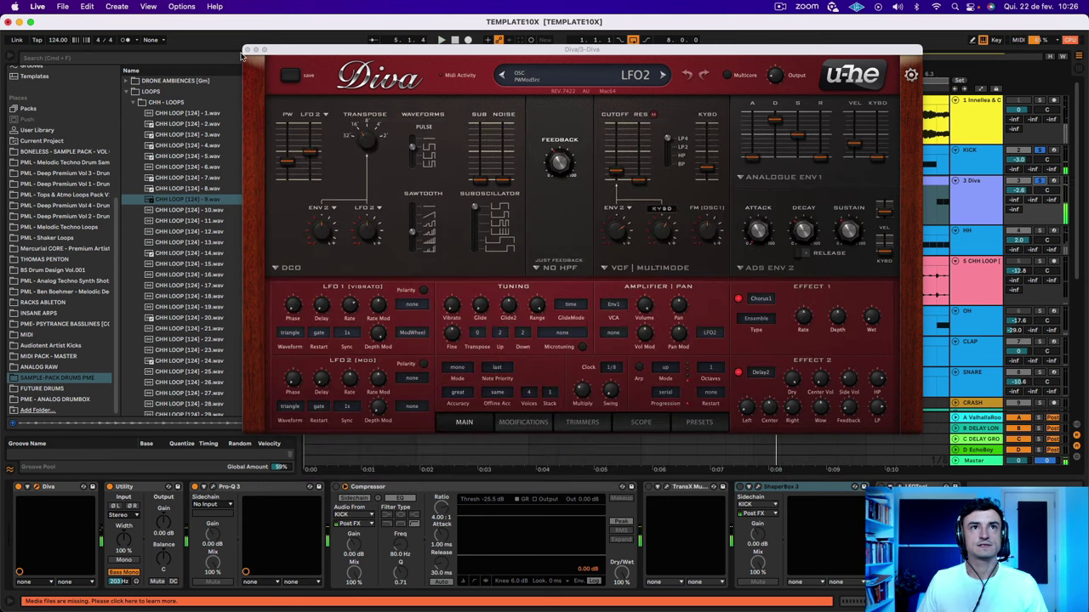
left_click(246, 50)
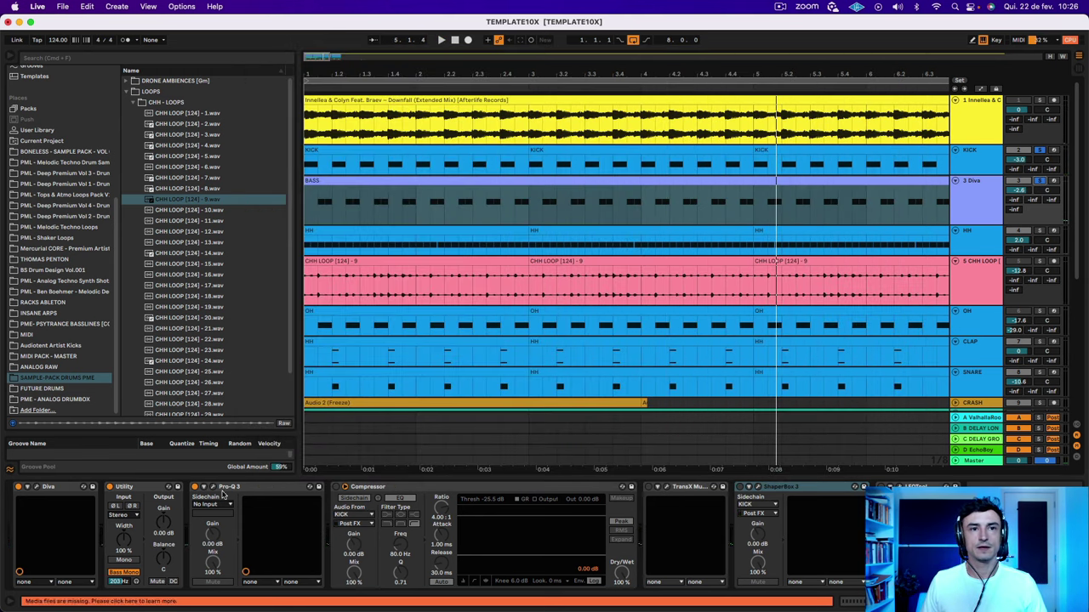
left_click(336, 488)
key("space")
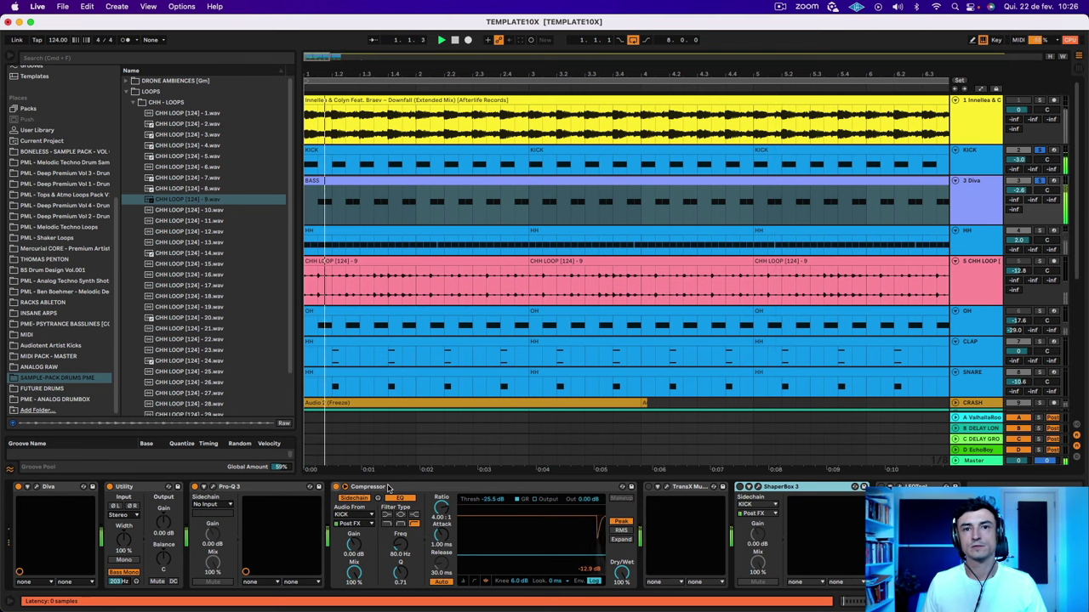
left_click(390, 485)
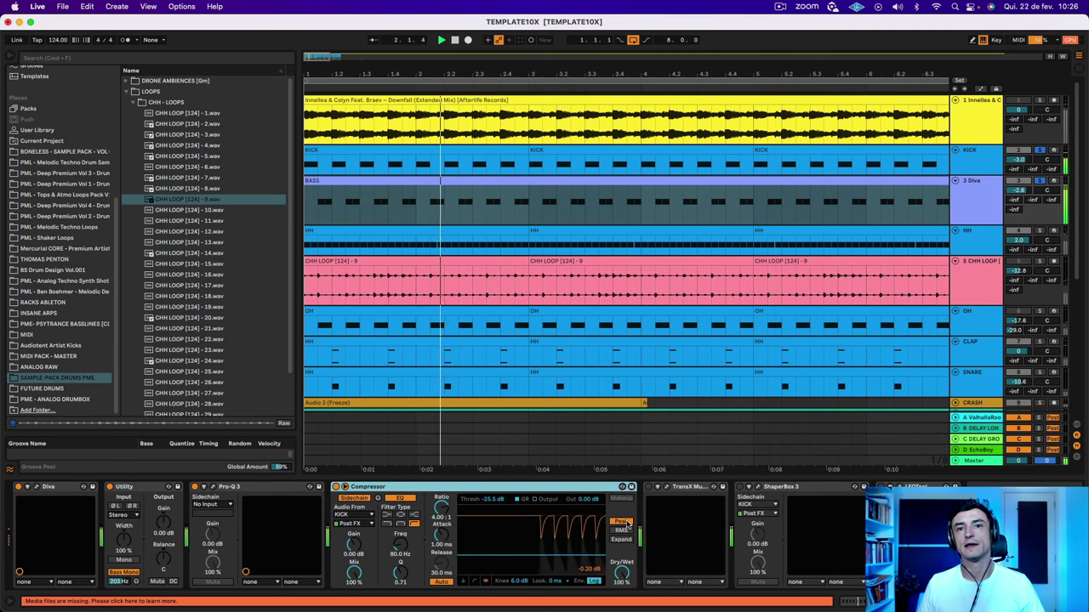
Re-enable TransX Multi on the bass track, switch off its bands, and audition the lowest band alone.
left_click(648, 487)
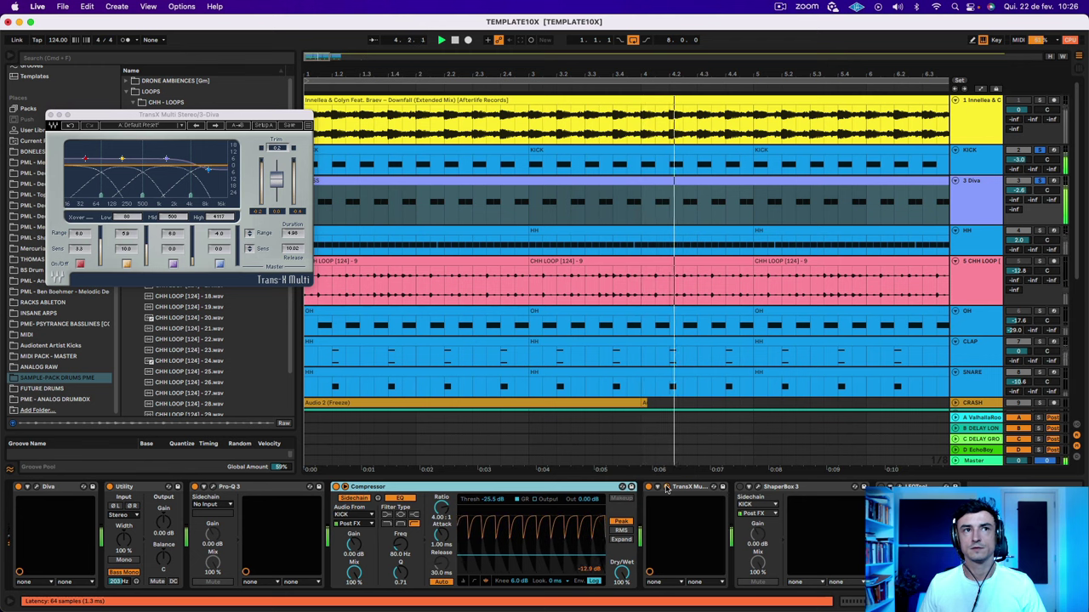
left_click(174, 266)
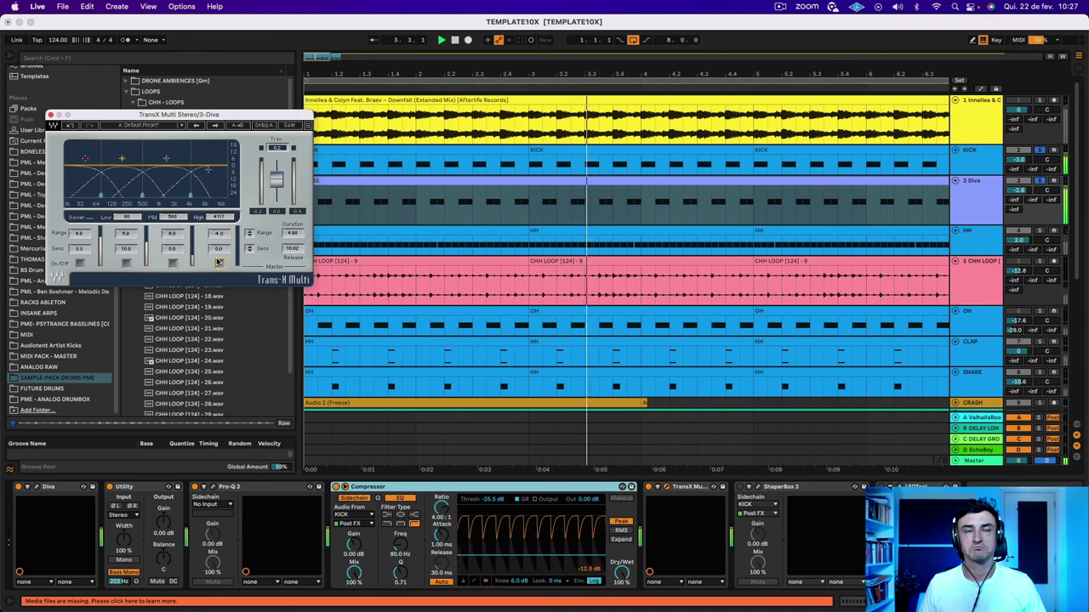
left_click(80, 264)
left_click(79, 263)
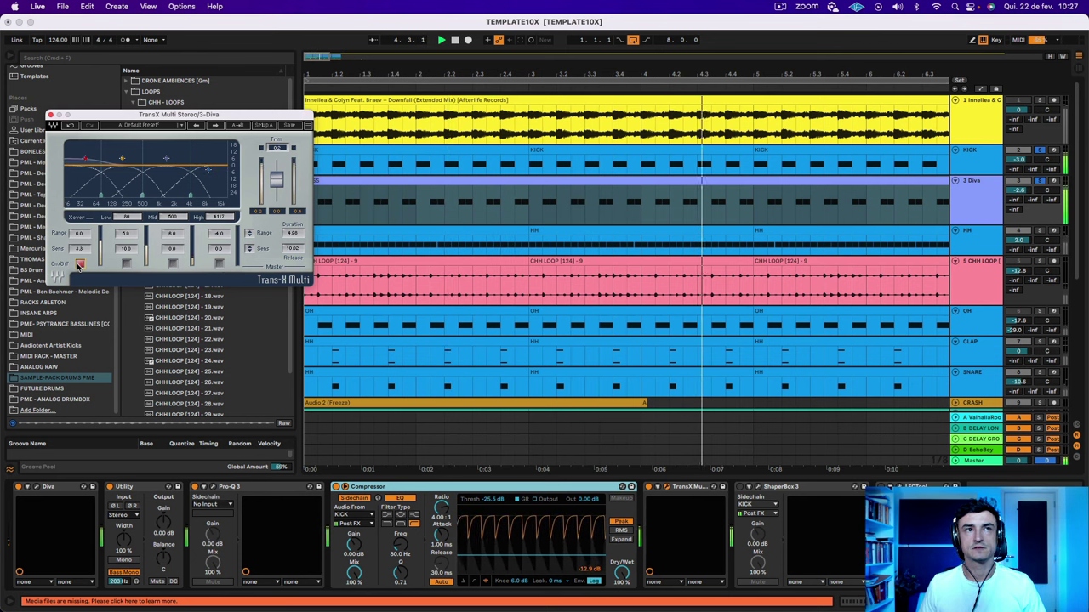
Keep only TransX Multi's second band active, raise its Range to 6.8, and set the master Duration to 2.49.
left_click(125, 264)
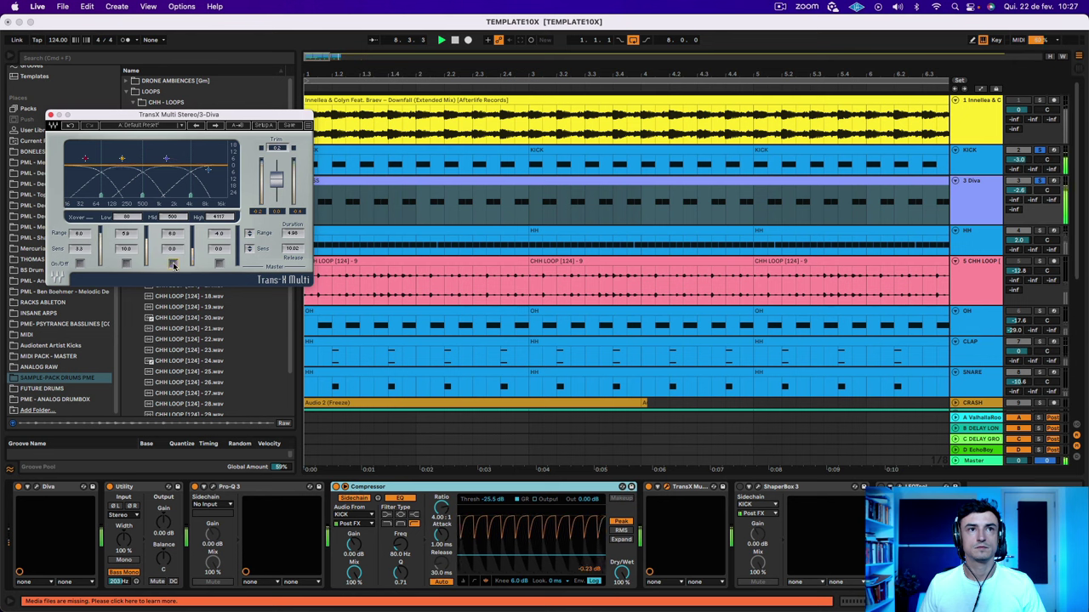
left_click(125, 264)
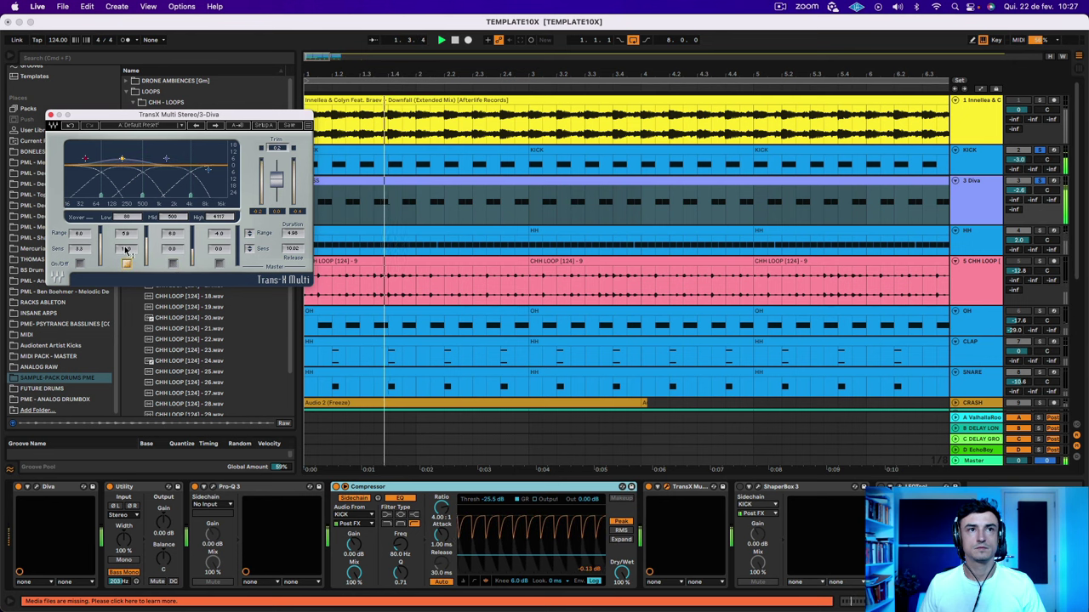
left_click(126, 250)
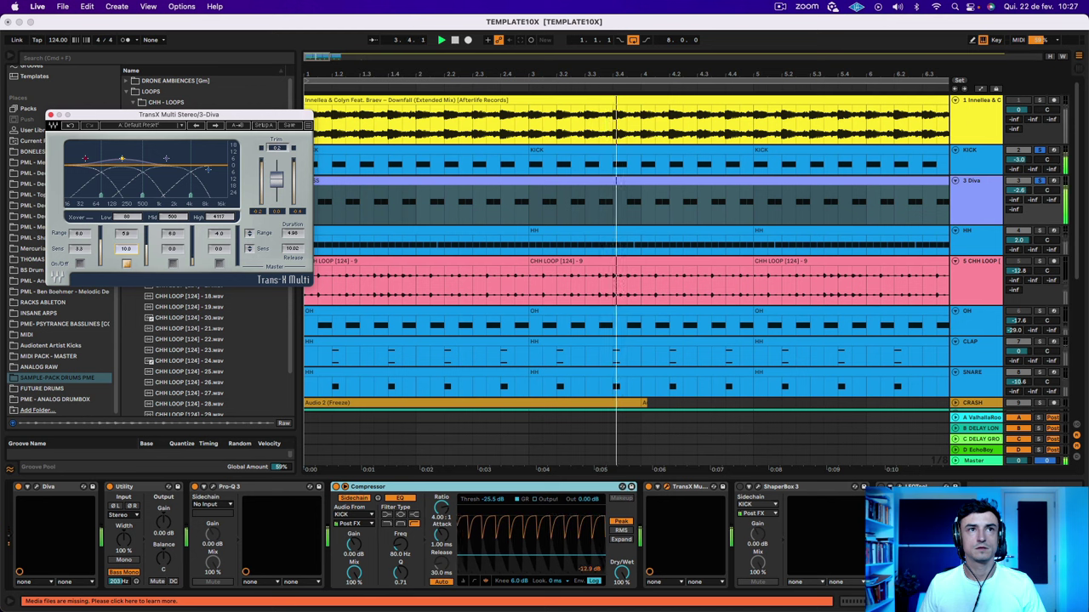
mouse_move(125, 234)
left_mouse_down()
mouse_move(126, 209)
mouse_move(126, 230)
left_mouse_up()
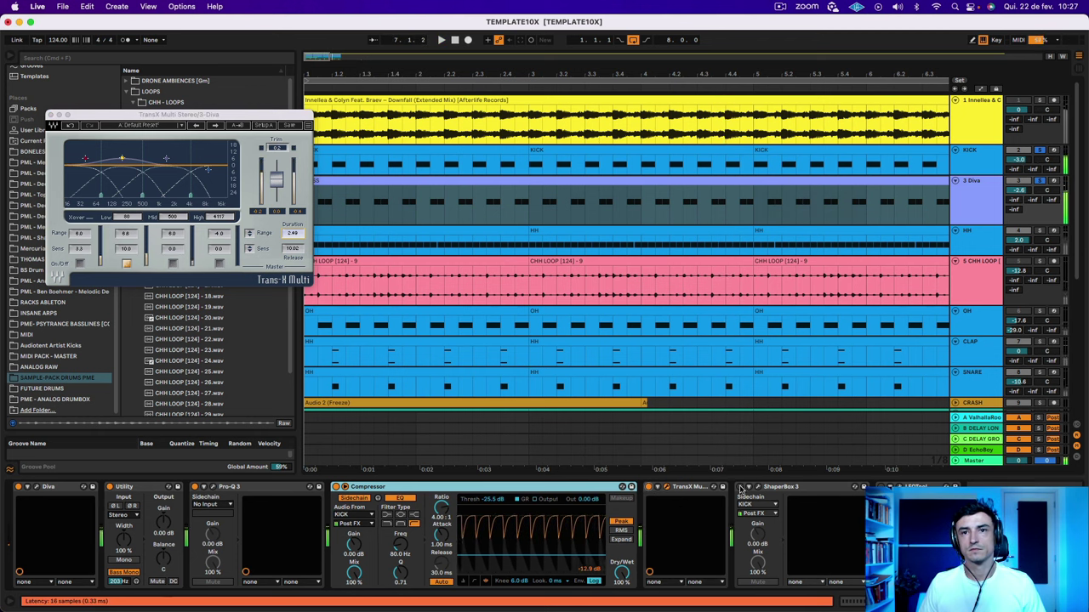
Open ShaperBox 3 on the bass track, move its window clear, and add an Oscilloscope to it.
left_click(786, 489)
left_click(758, 487)
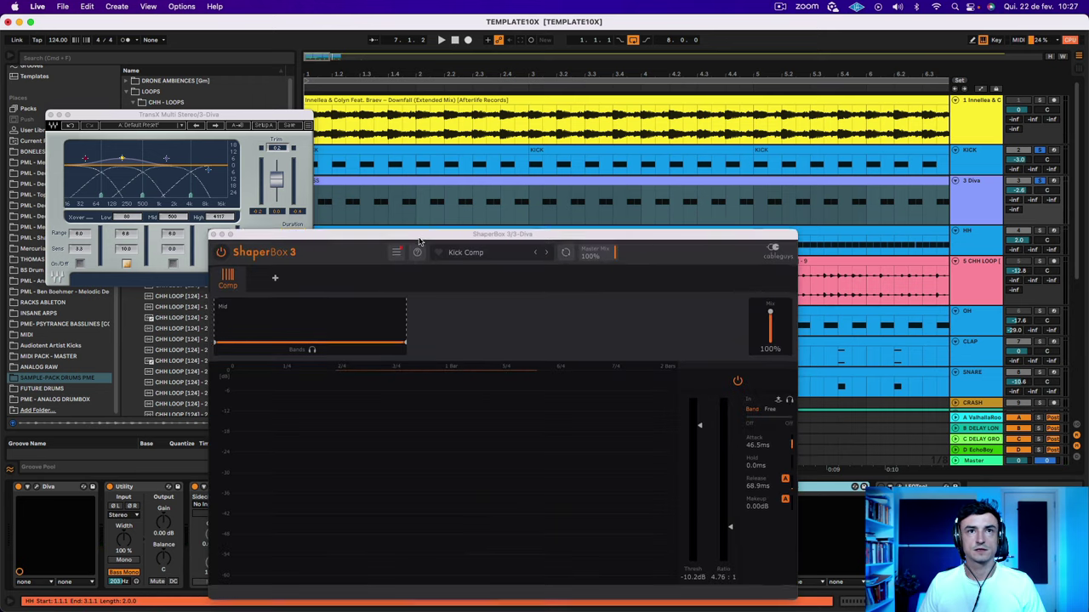
left_click_drag(420, 236, 406, 126)
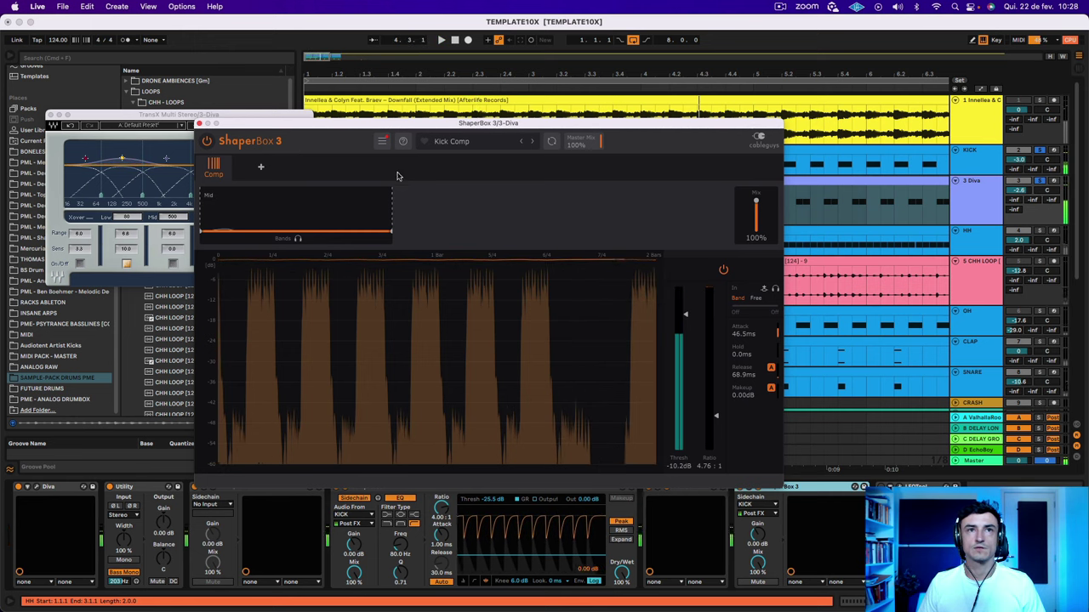
left_click(265, 171)
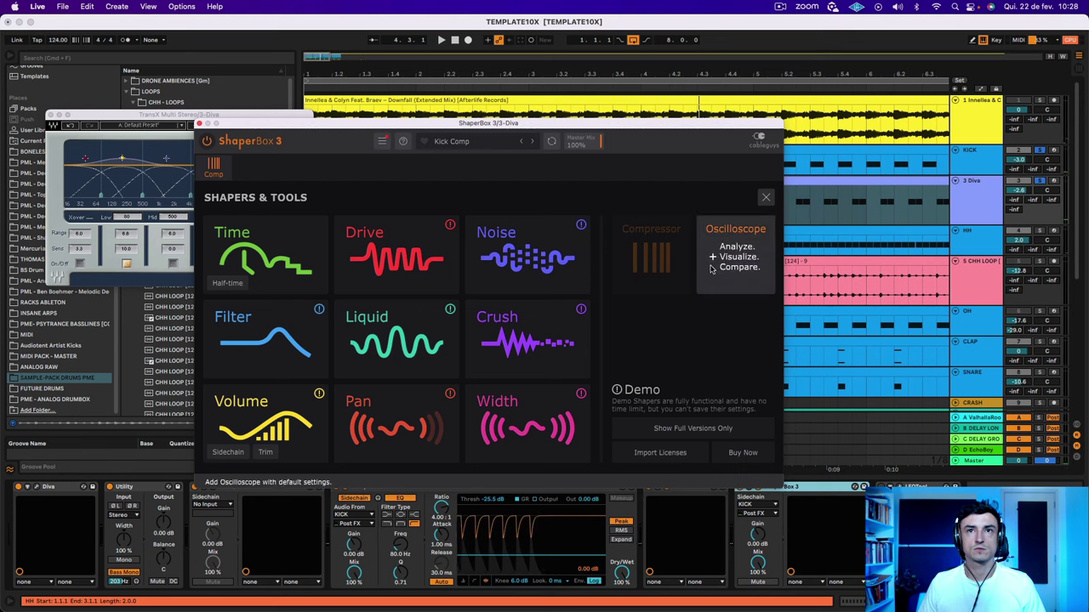
left_click(735, 264)
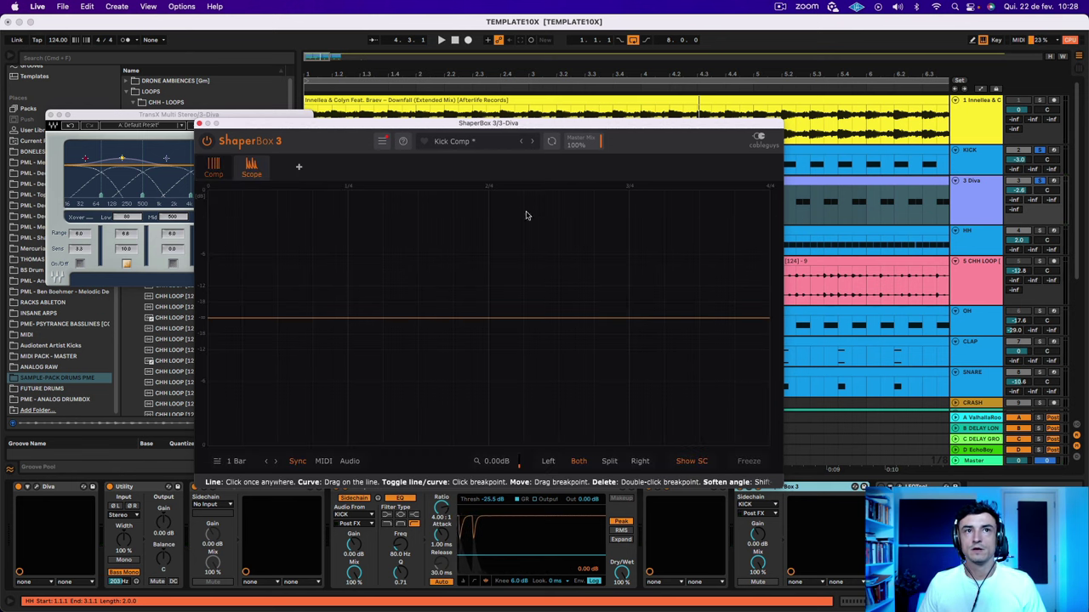
Play kick and bass together and compare their waveforms in the ShaperBox 3 Oscilloscope.
key("space")
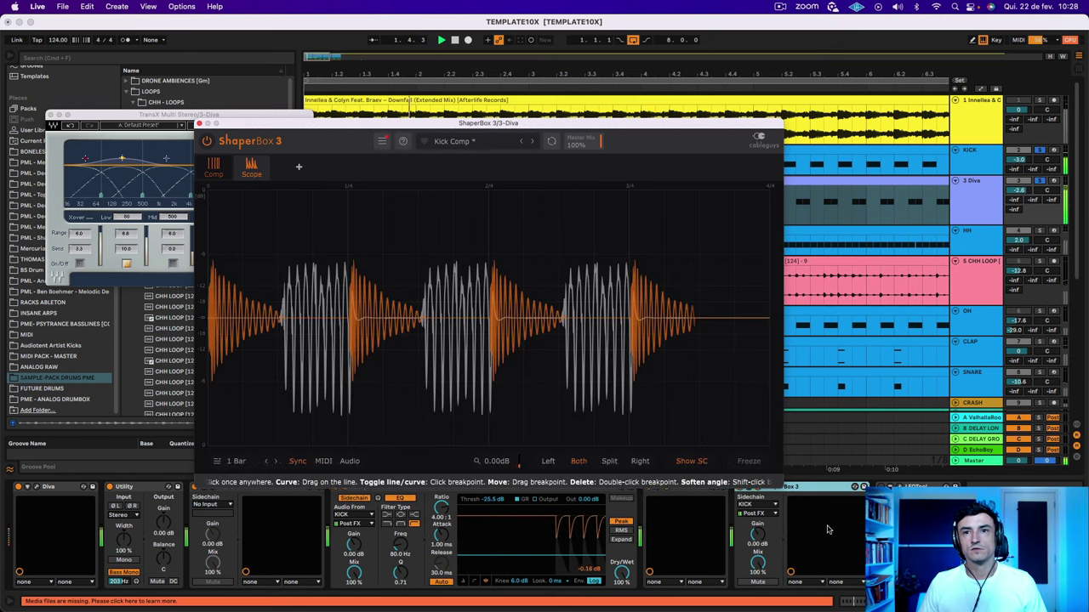
key("space")
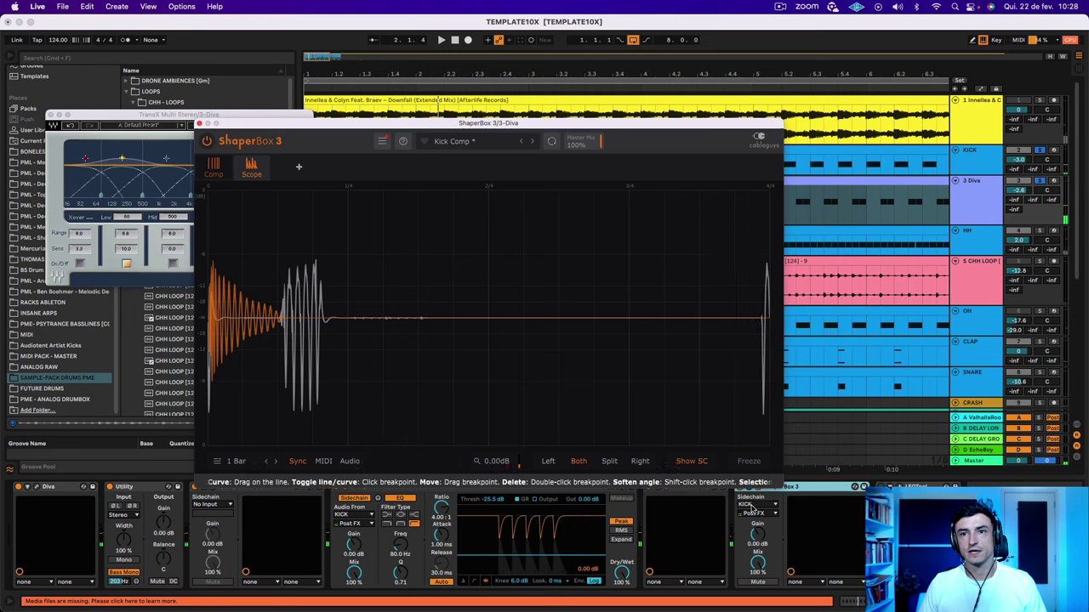
key("space")
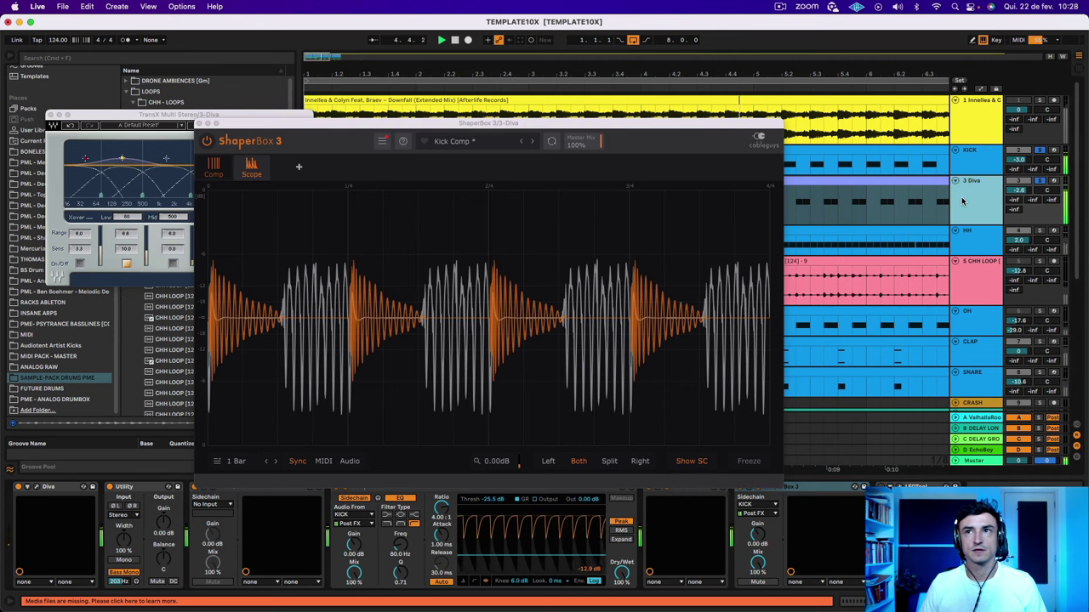
Switch to the Session mixer, move ShaperBox 3 aside, and check the peak levels of KICK and Diva from a fresh reading.
left_click(1078, 69)
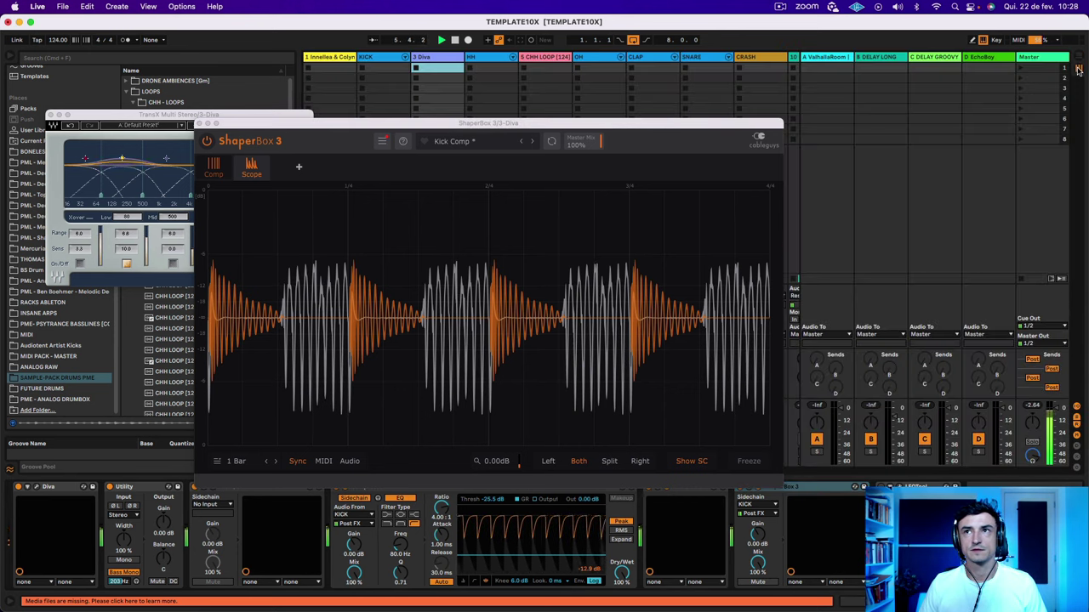
left_click_drag(653, 132, 980, 508)
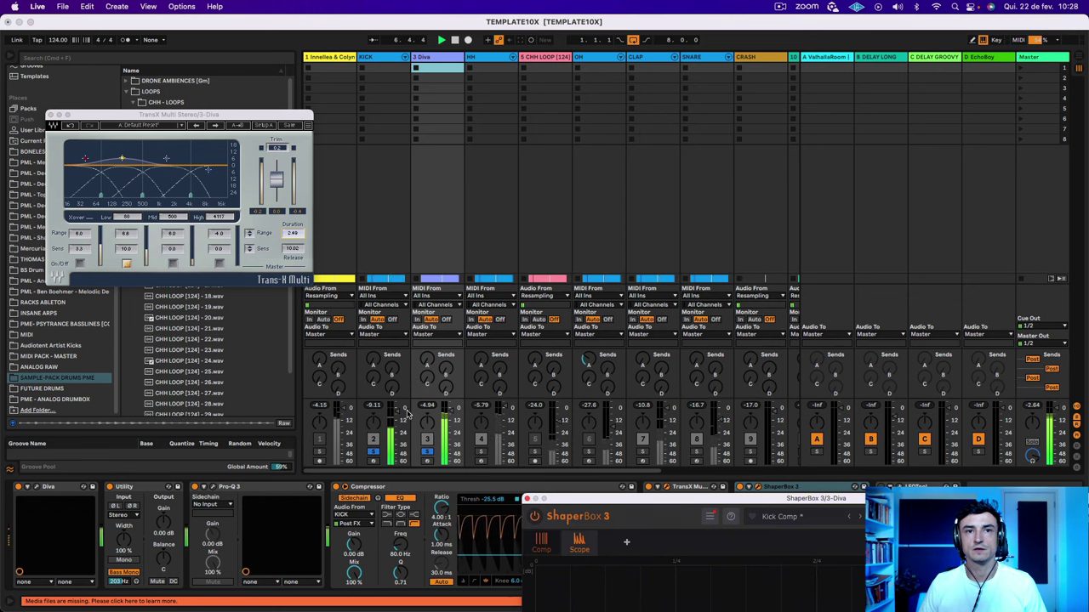
left_click(377, 408)
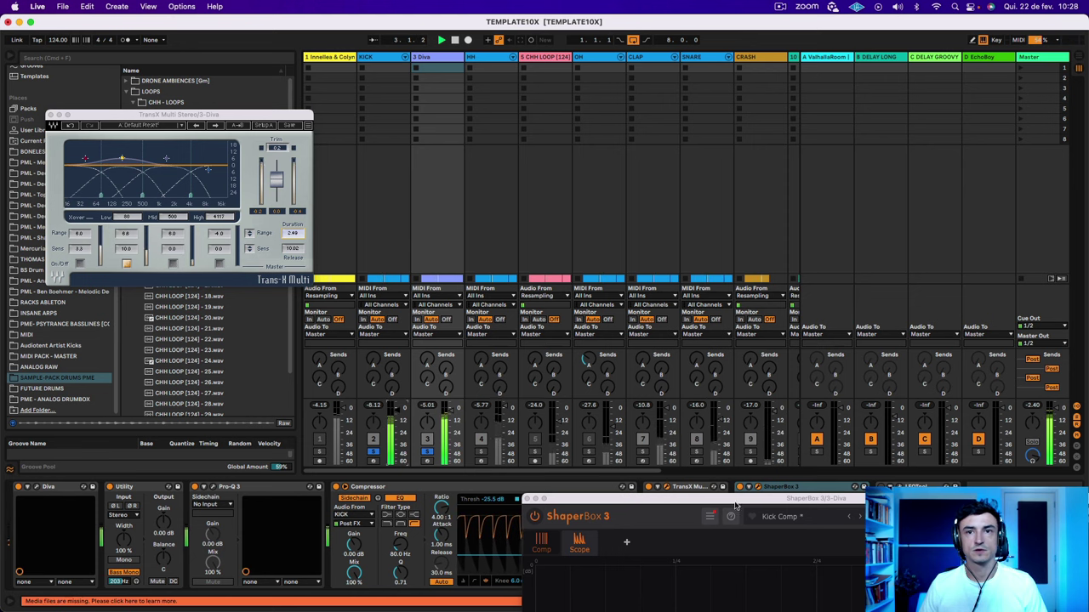
left_click(854, 576)
Open Pro-C 2 on the KICK track, raise its Wet Gain to +4.12 dB, and close it.
left_click(370, 214)
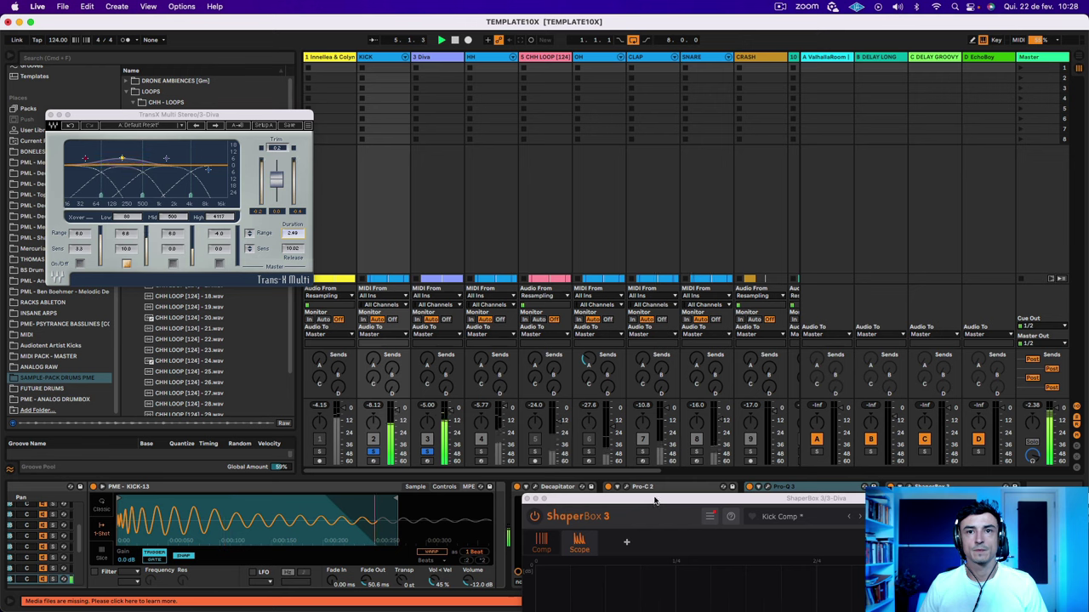
left_click_drag(655, 502, 730, 546)
left_click(697, 489)
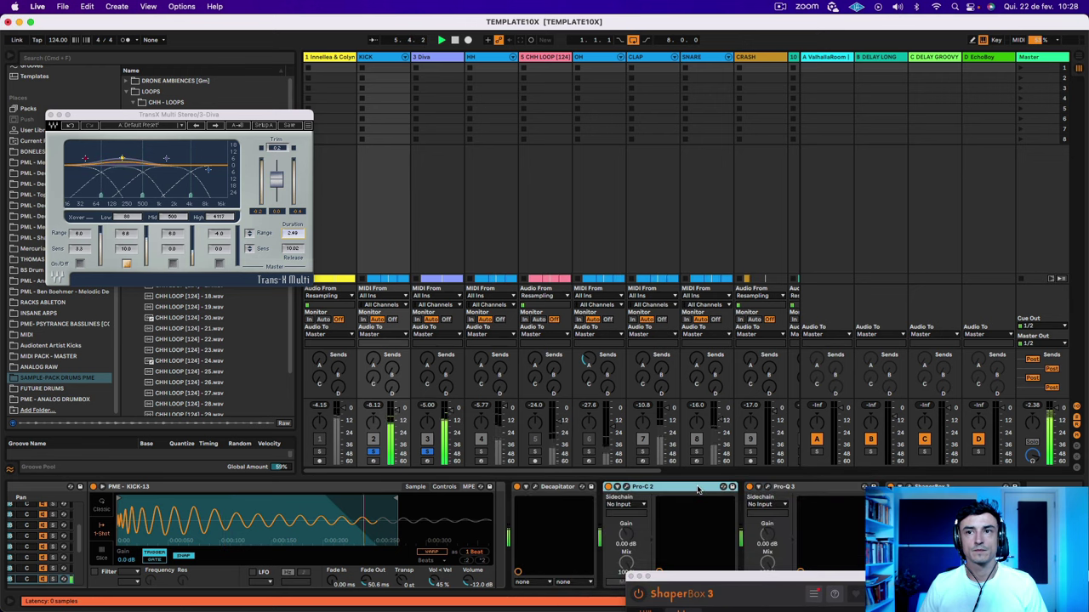
left_click(626, 487)
left_click_drag(376, 41, 808, 51)
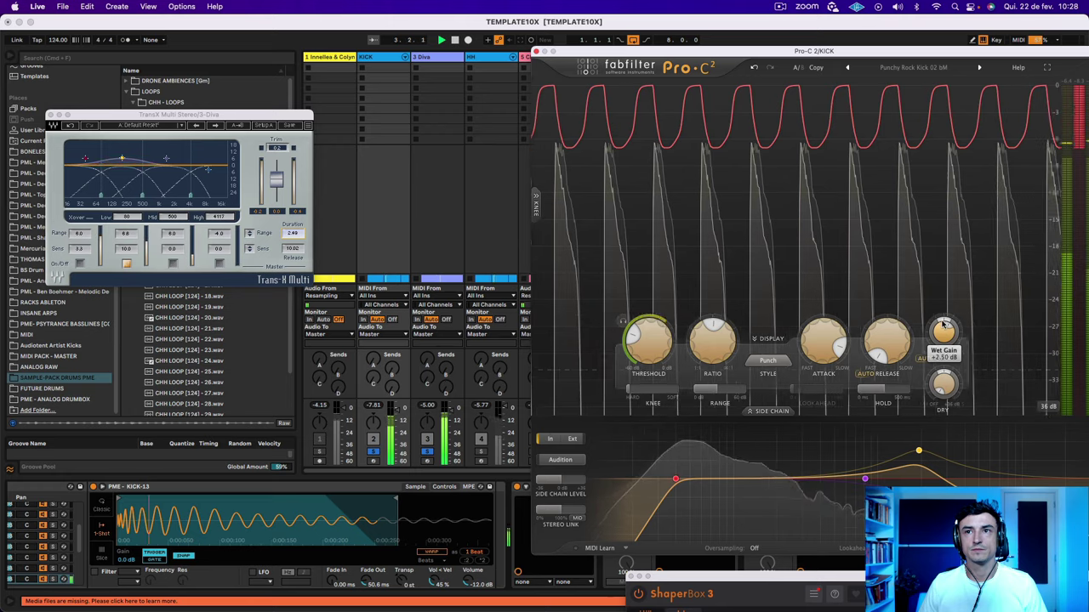
scroll(941, 323, "up", 2)
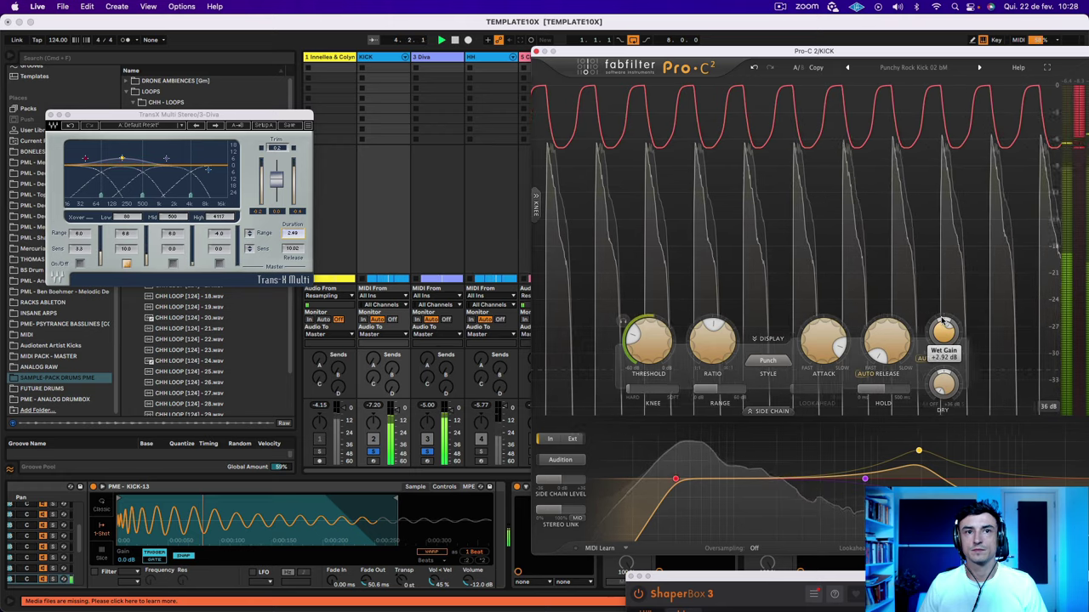
scroll(942, 319, "up", 2)
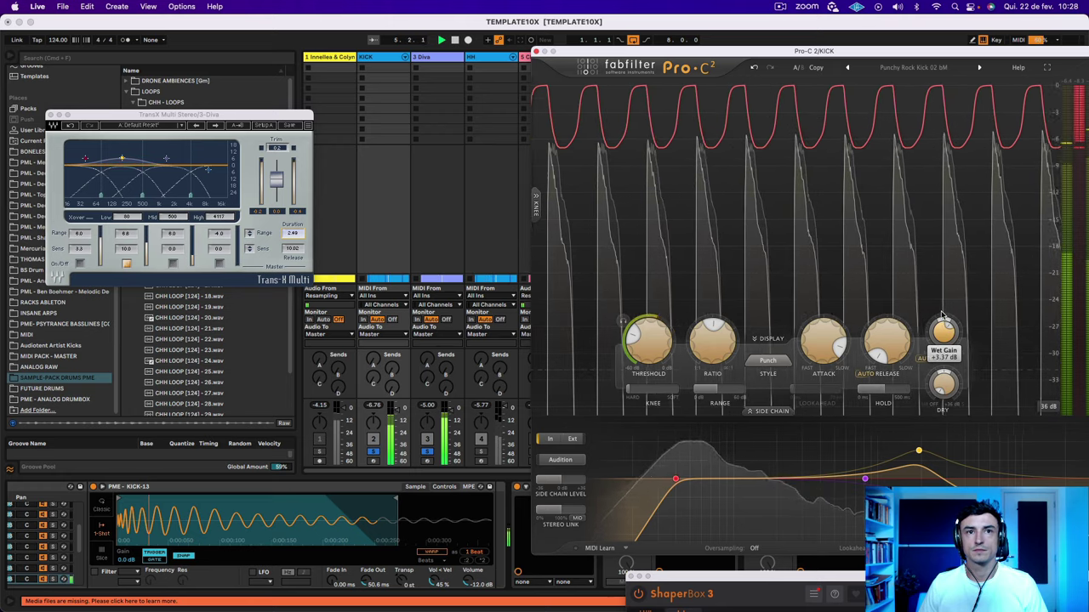
scroll(941, 319, "up", 1)
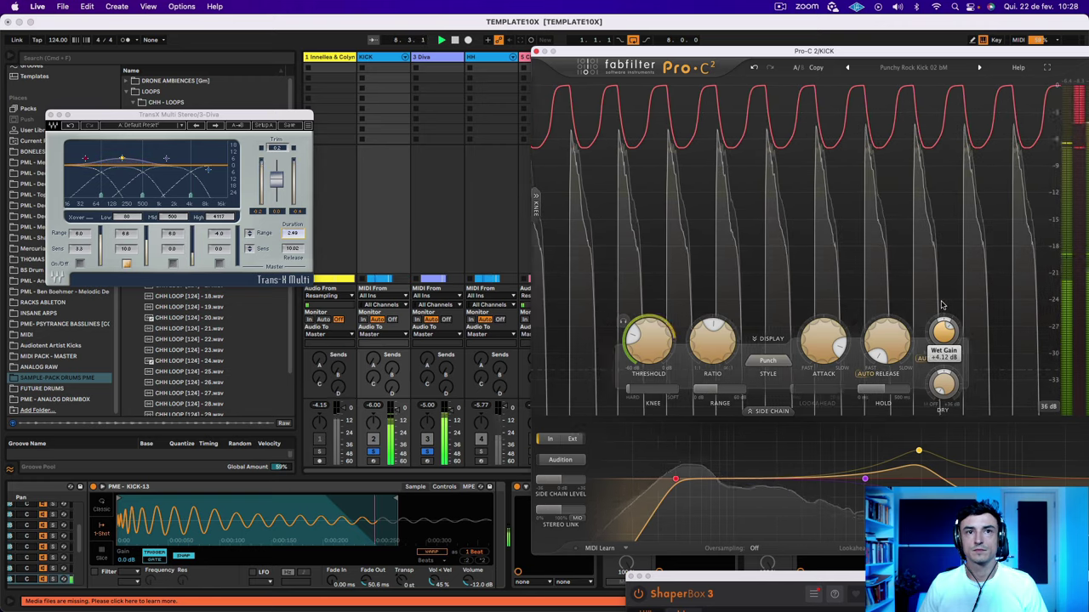
left_click(536, 52)
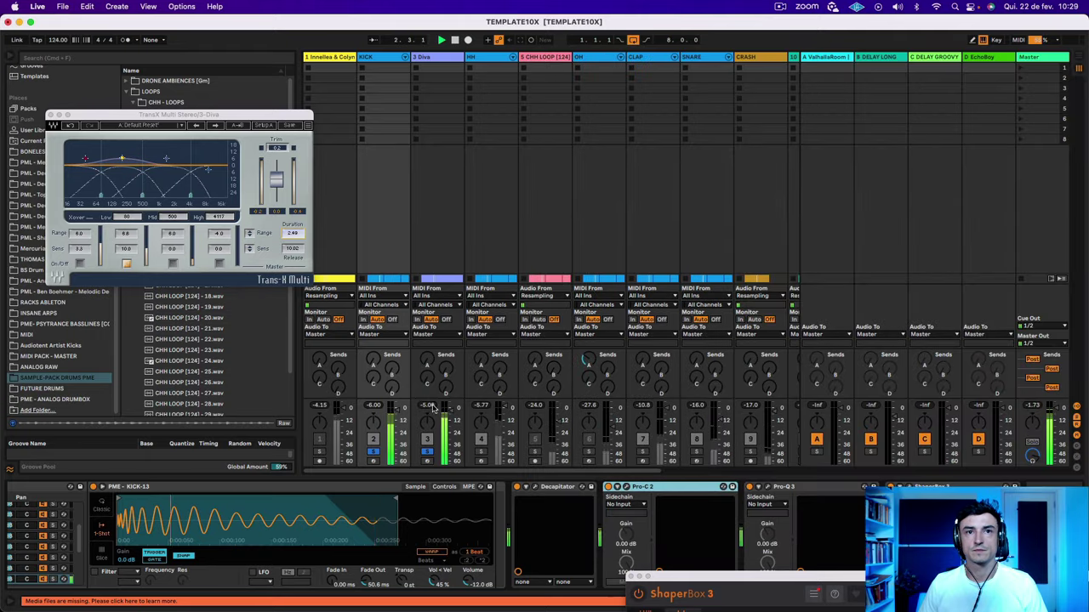
Lower the Diva track's volume to -5.3 dB, and briefly open and close the KICK track's ShaperBox 3.
left_click(394, 416)
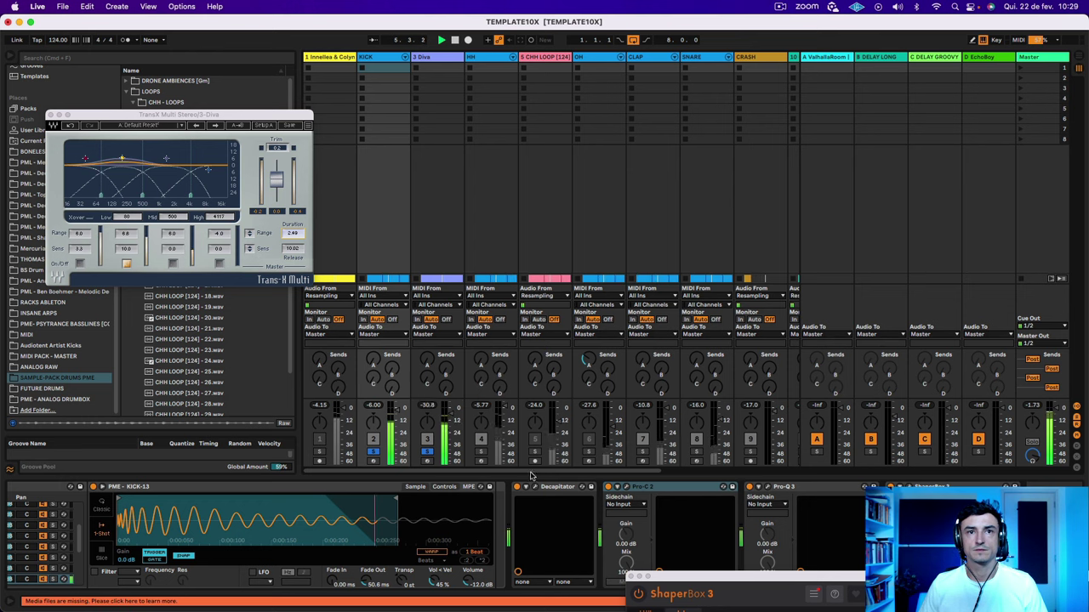
left_click(909, 488)
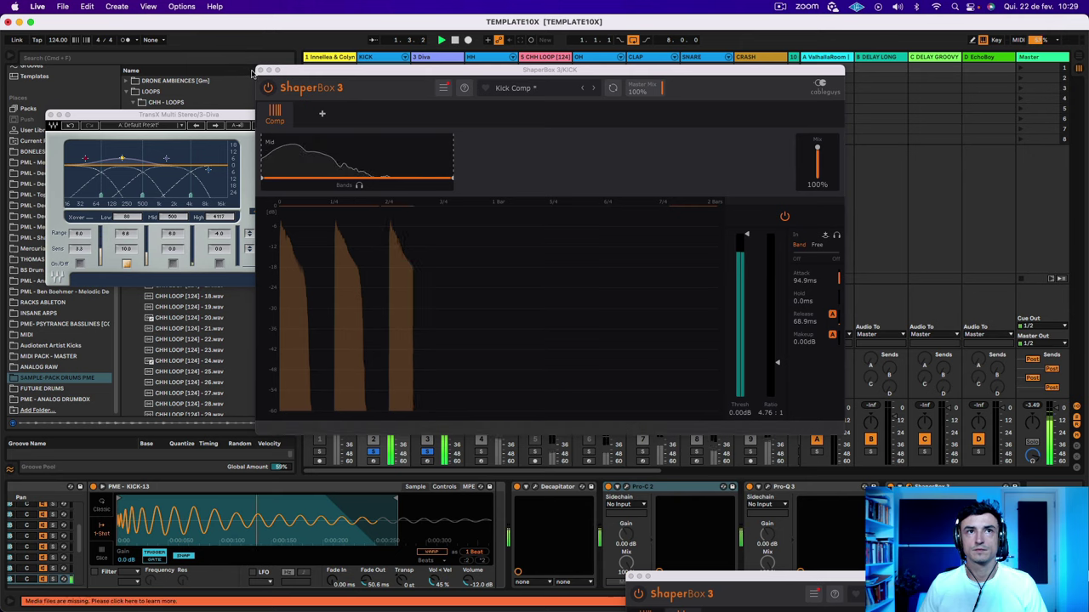
key("super+w")
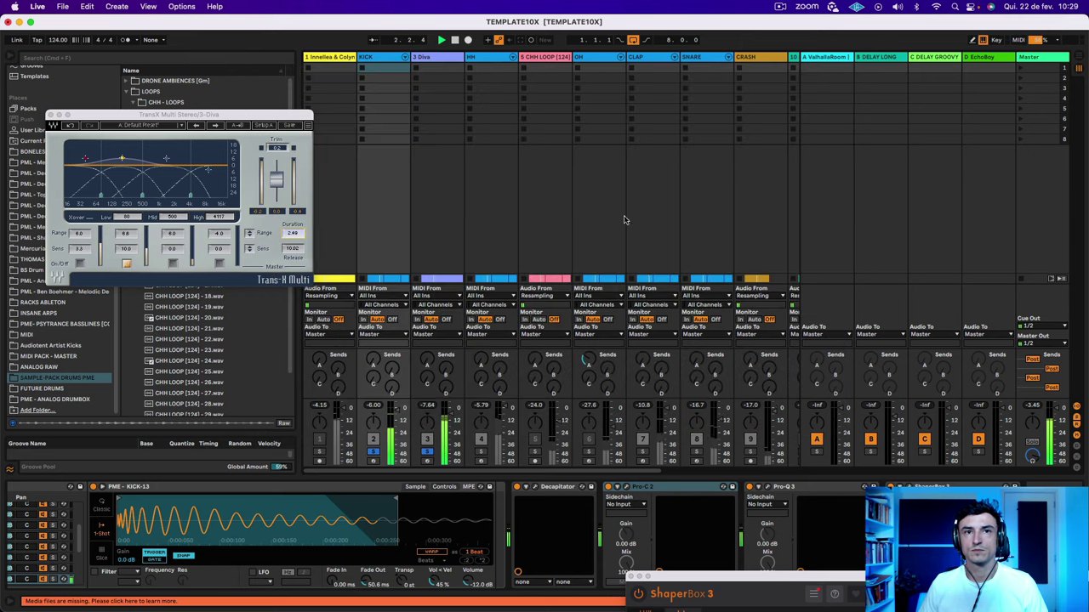
Reopen the Diva track's ShaperBox 3, compare the kick and bass waveforms in its Oscilloscope during playback, and close it.
left_click(432, 129)
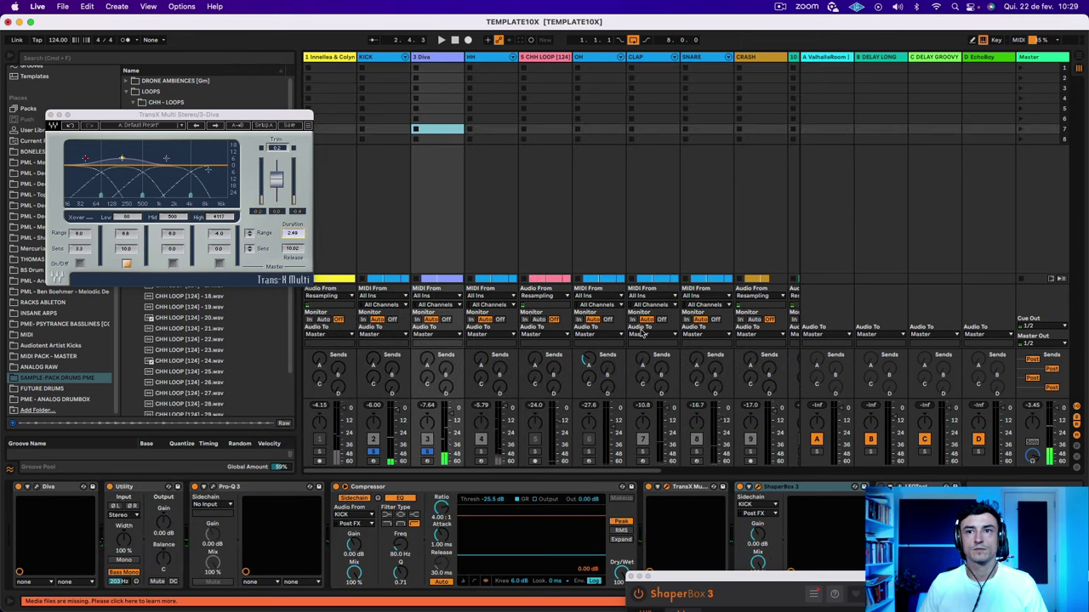
left_click(757, 488)
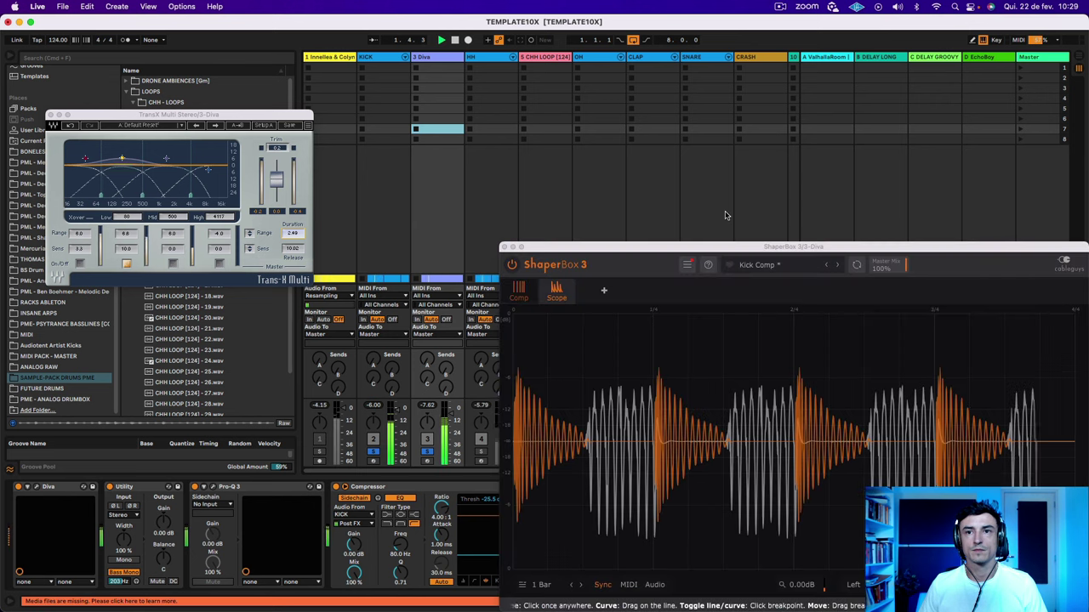
left_click_drag(754, 250, 647, 133)
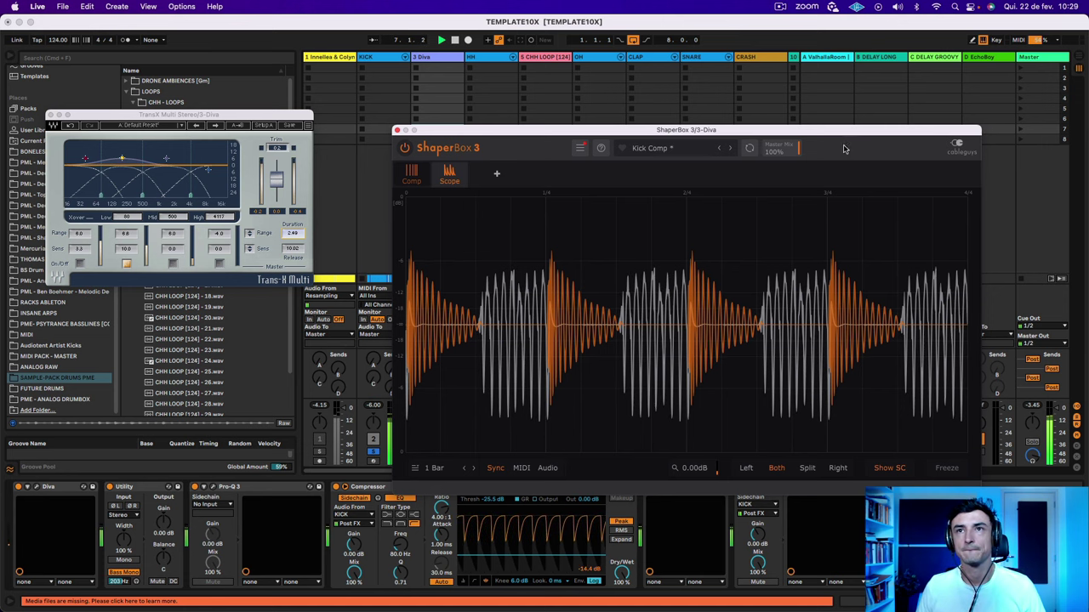
mouse_move(841, 134)
left_mouse_down()
mouse_move(623, 218)
mouse_move(841, 121)
left_mouse_up()
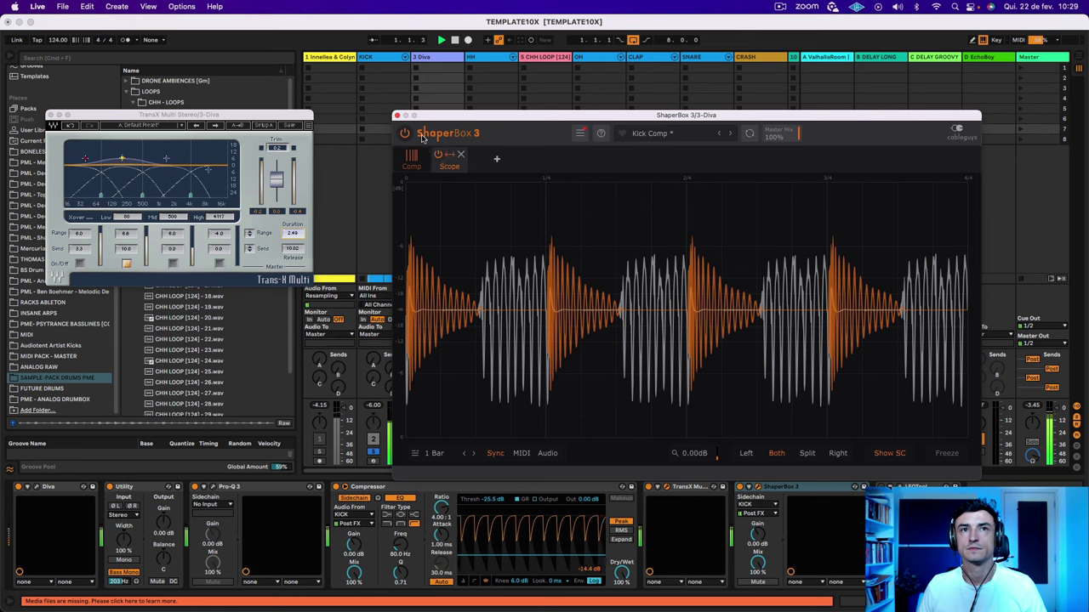
left_click(396, 117)
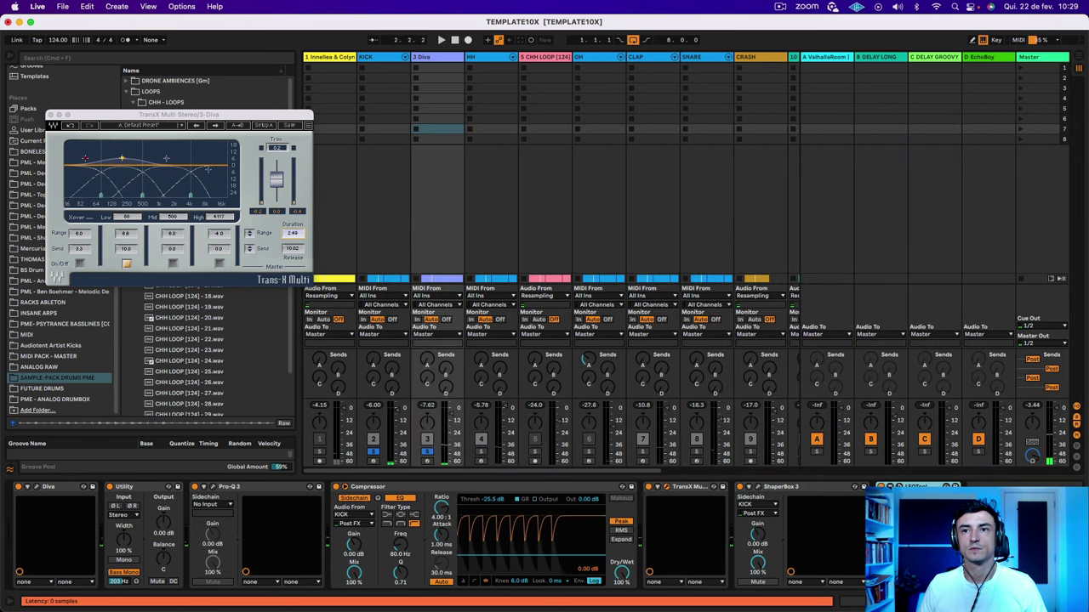
Open LFOTool on the Diva track, curve the rising edge of its LFO shape, start the full level slightly earlier, and close it.
left_click(898, 487)
key("space")
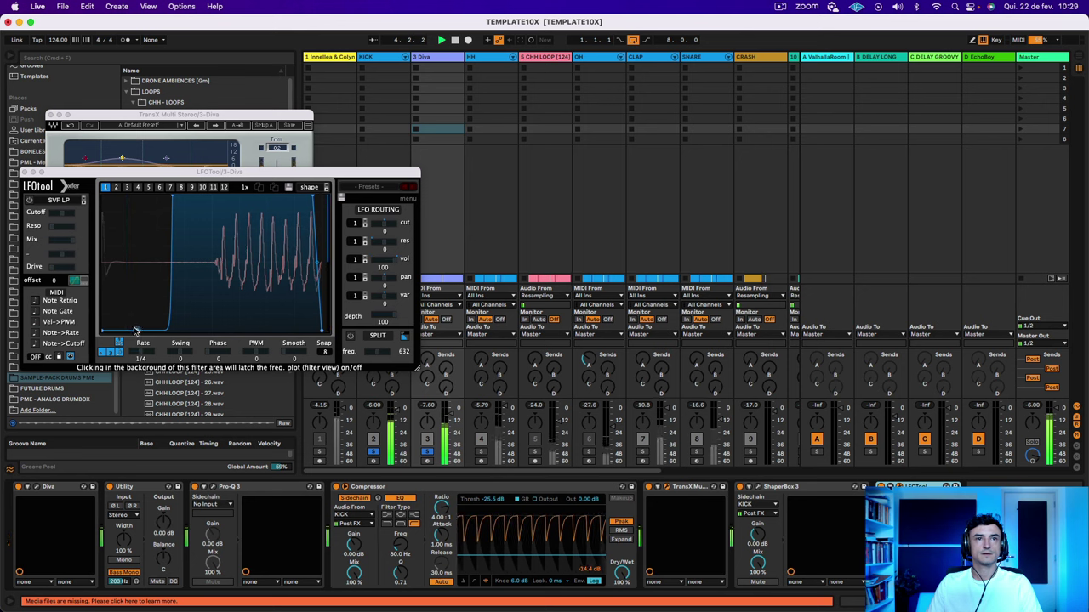
left_click_drag(134, 330, 147, 283)
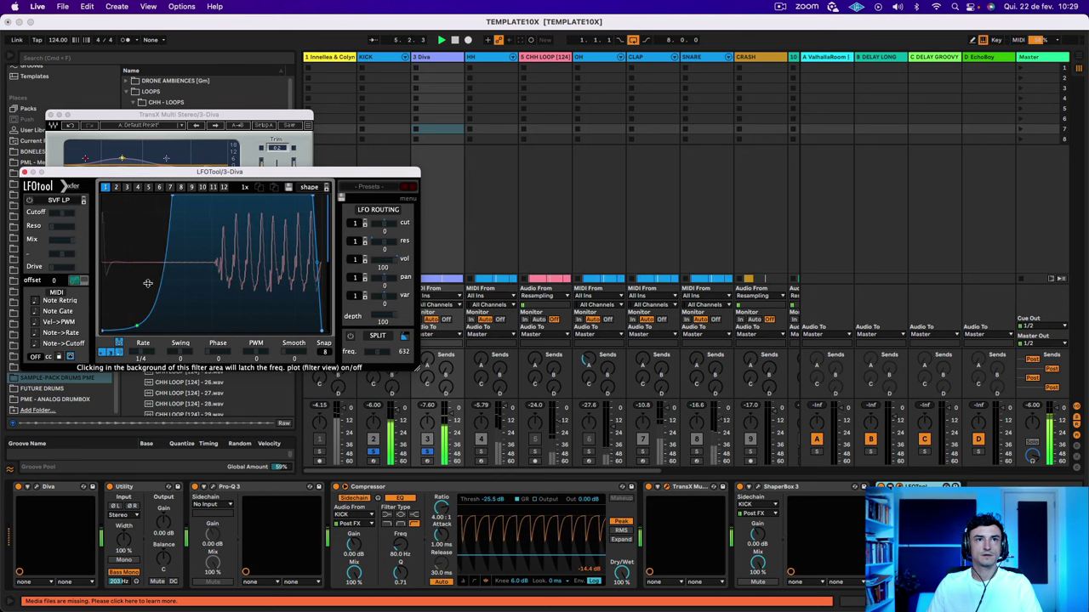
left_click_drag(169, 198, 159, 188)
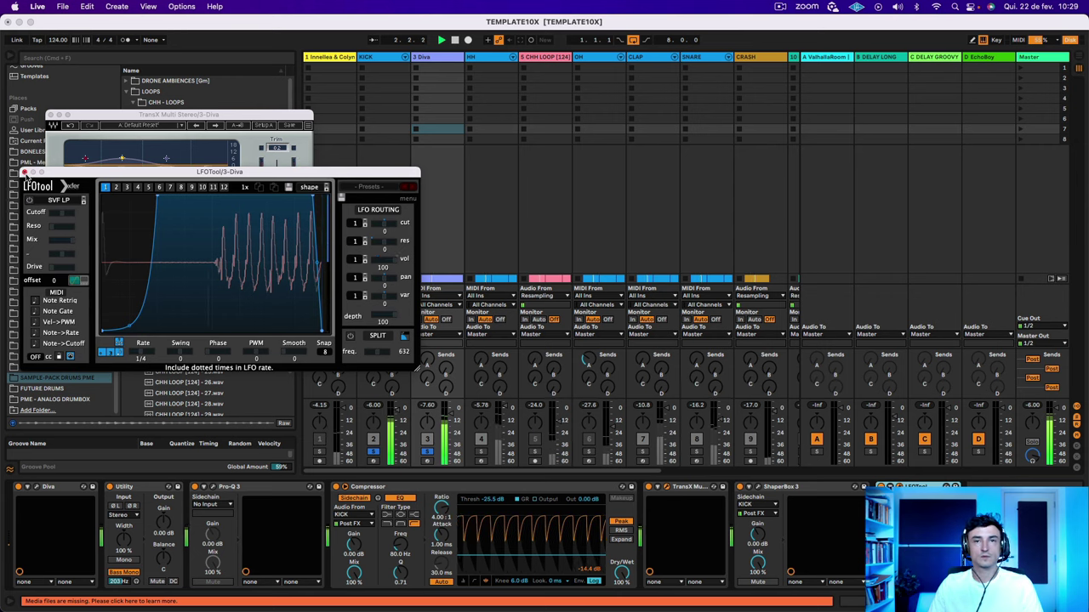
left_click(24, 172)
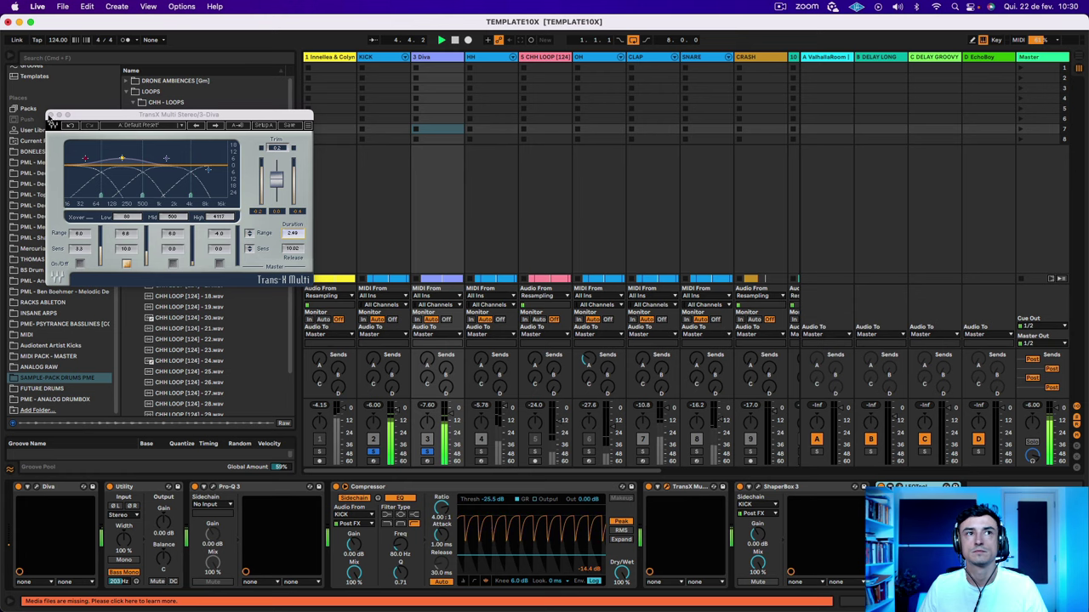
Return to the Arrangement, hide the open plug-in windows, and fit the whole eight-bar loop in view.
key("Tab")
key("super+alt+p")
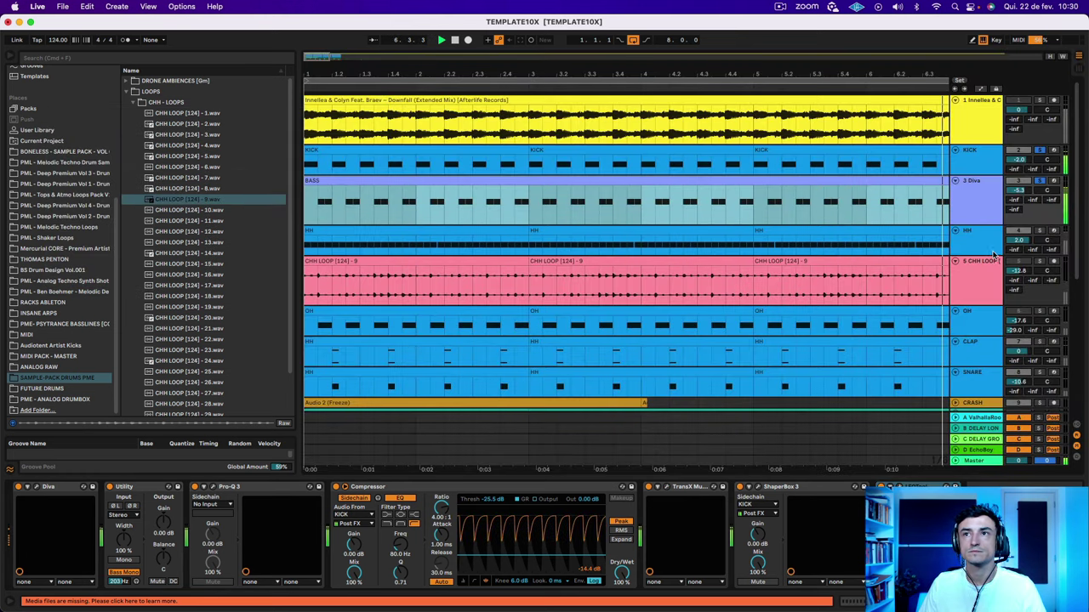
key("minus")
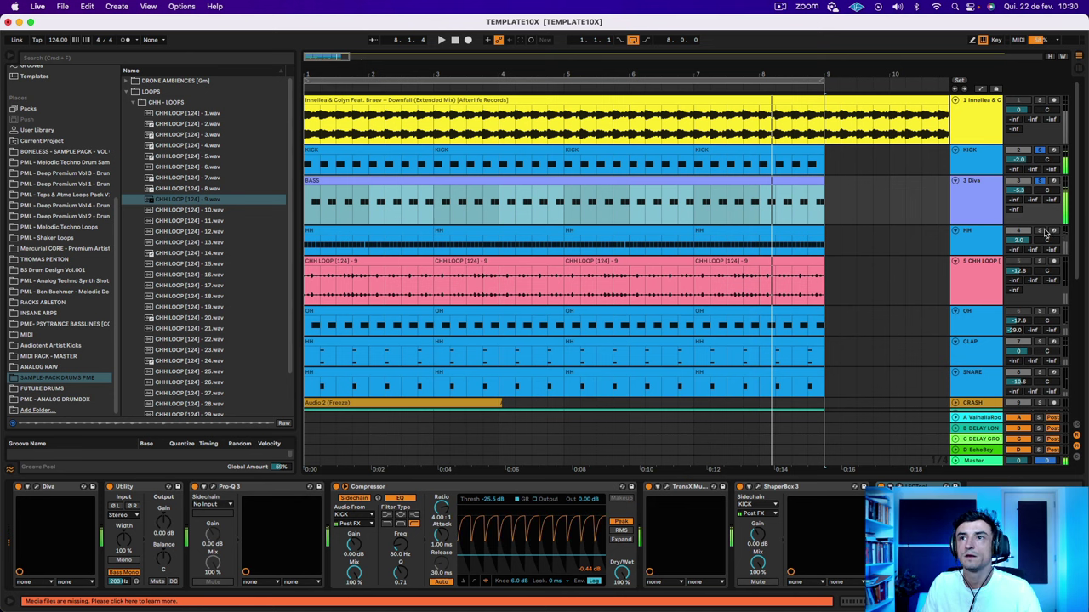
Solo the HH track alongside KICK and Diva, and review its device chain from the Drum Rack through Channel Pattern V3 to the drum effect racks.
left_click(962, 246)
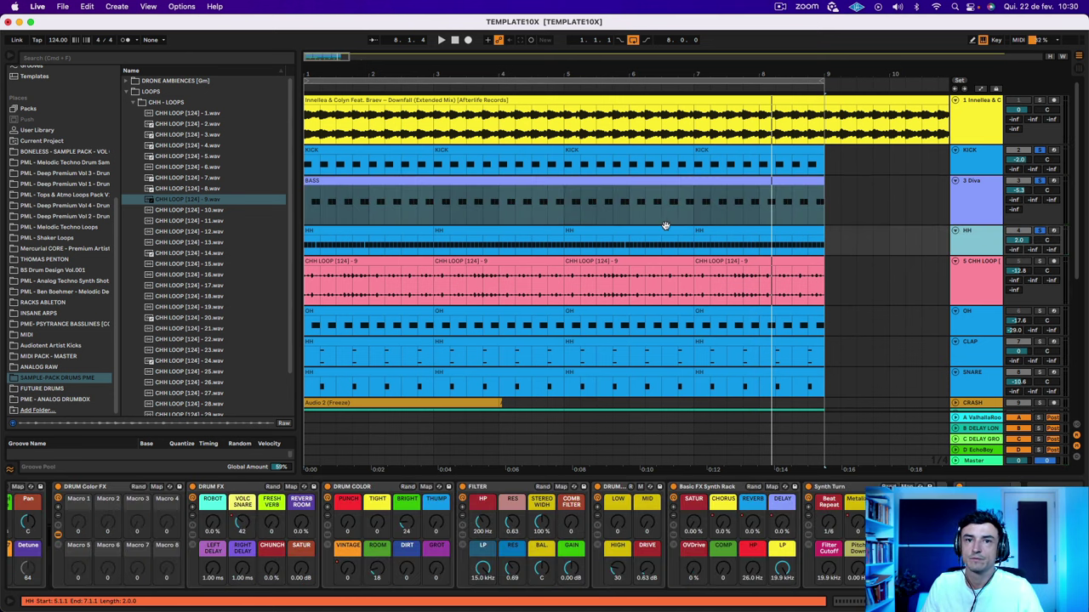
left_click(455, 535)
scroll(561, 524, "left", 15)
scroll(811, 521, "left", 2)
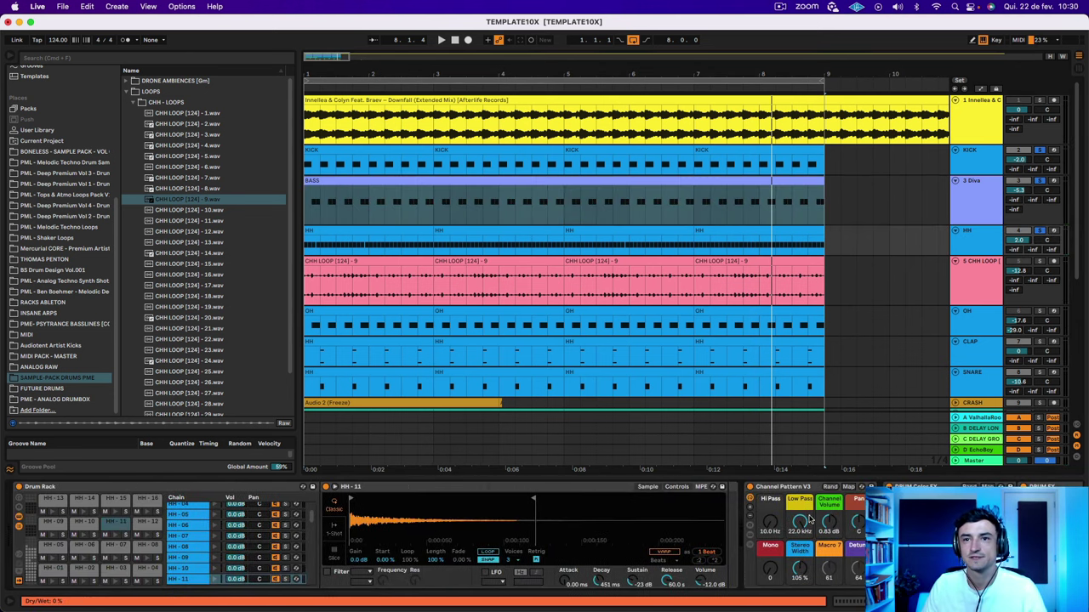
scroll(806, 494, "right", 1)
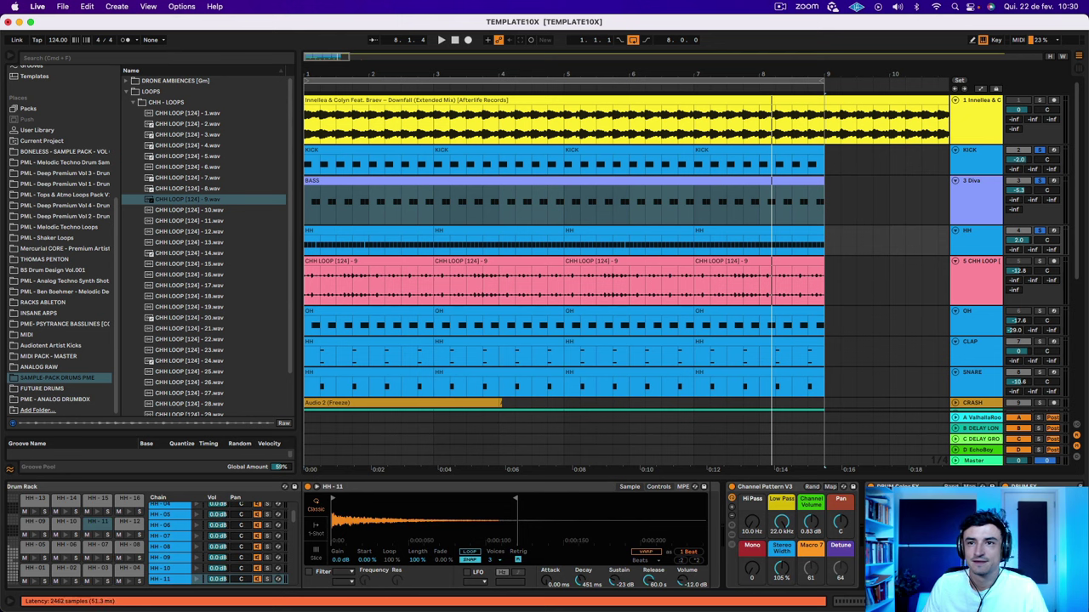
scroll(544, 536, "right", 15)
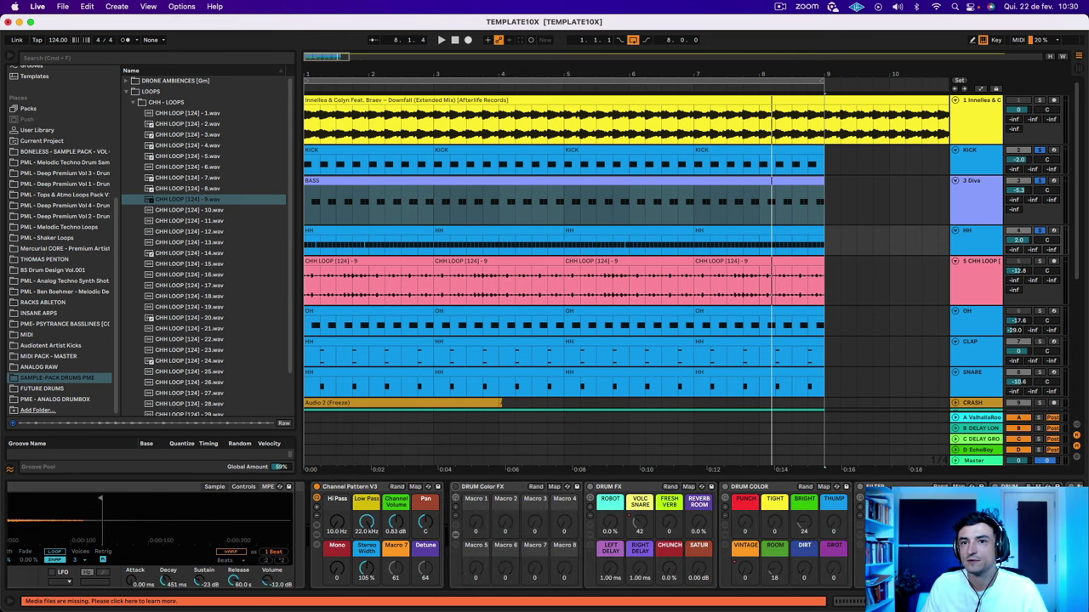
Play back the soloed hi-hats and consolidate the four HH clips from bar 1 to bar 9 into a single clip.
scroll(544, 536, "left", 15)
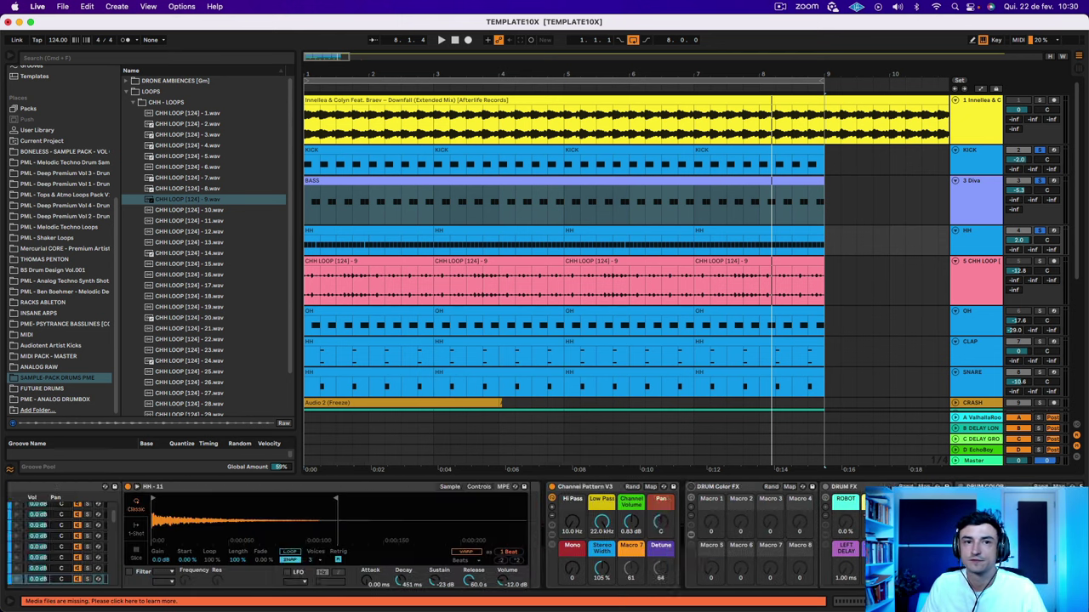
key("space")
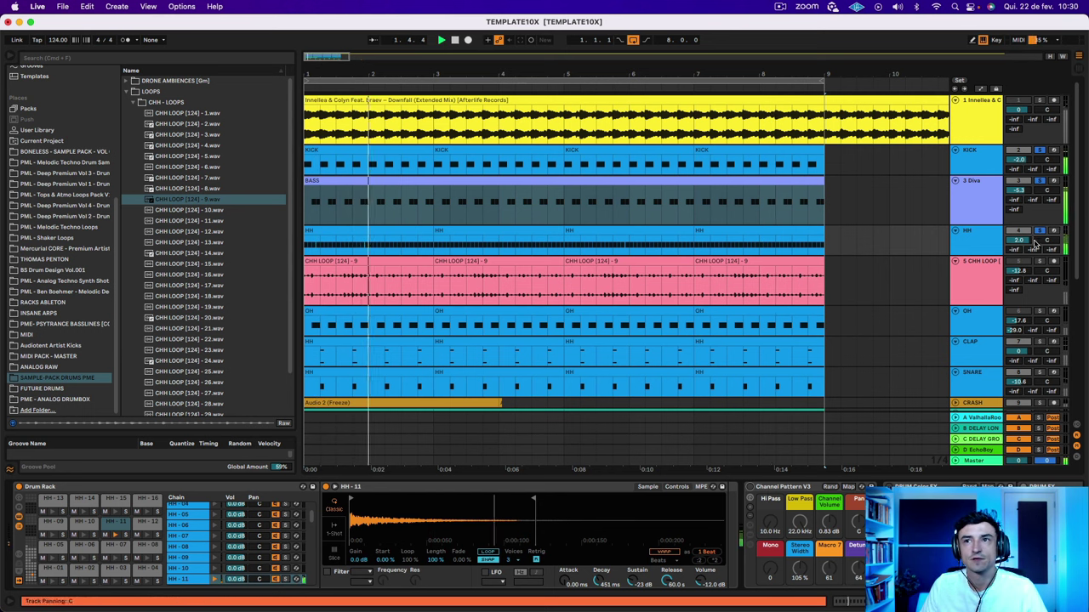
left_click(985, 242)
key("space")
left_click(363, 233)
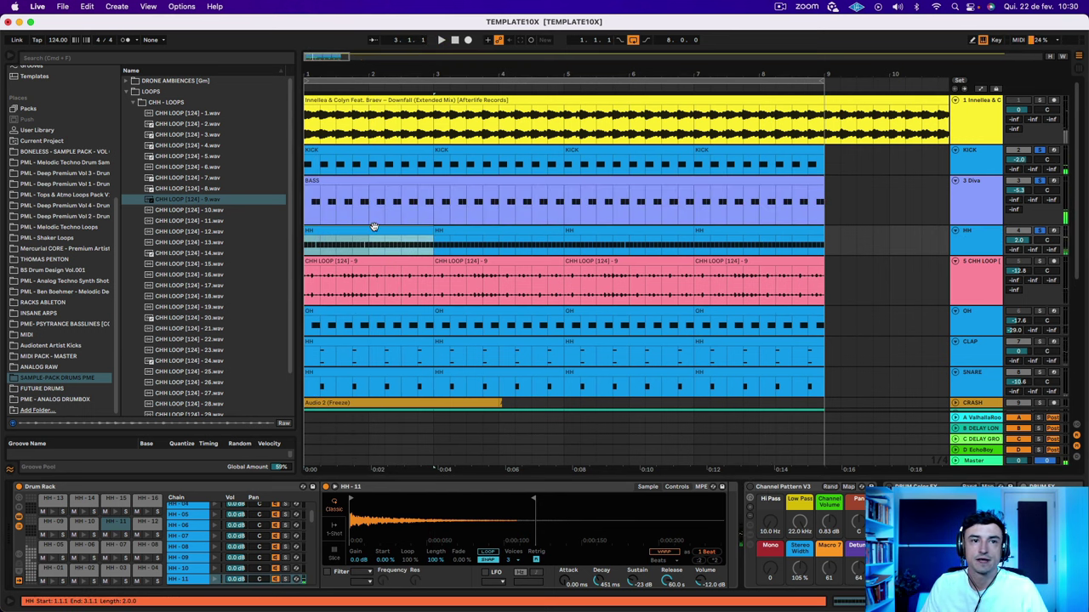
left_click(753, 231, "shift")
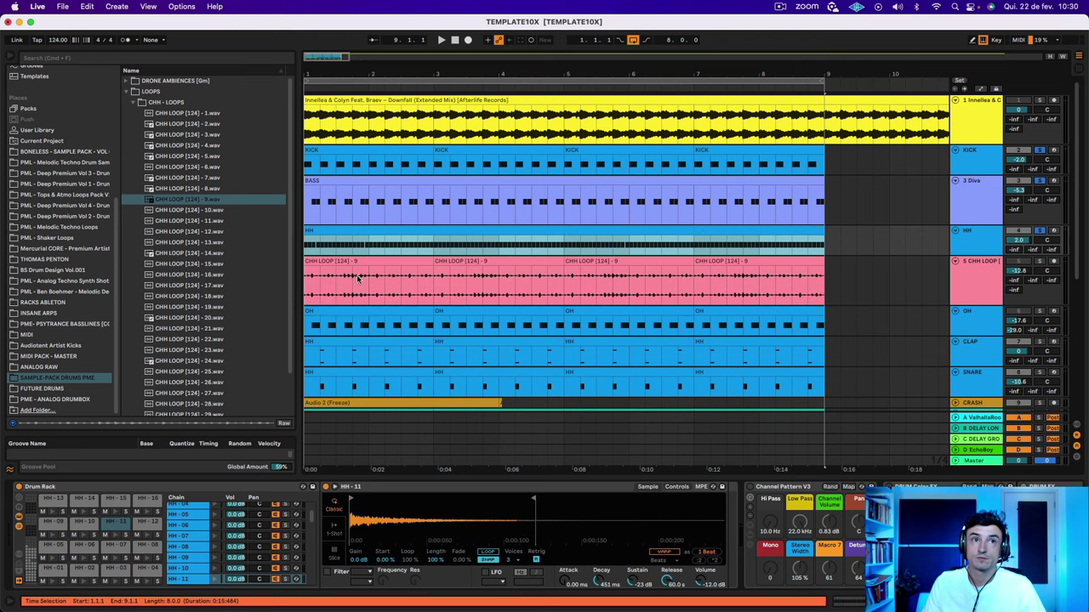
Collapse the LOOPS folder and browse the closed hat samples in ONE SHOT > 4. CLOSED HATS of the drum sample pack.
left_click(132, 102)
left_click(125, 92)
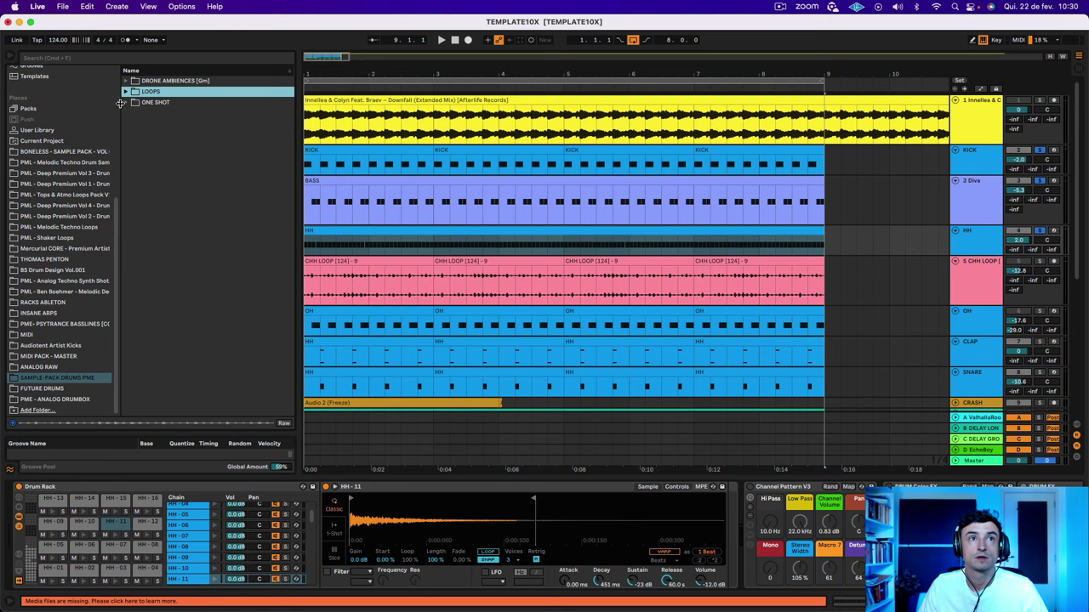
left_click(125, 102)
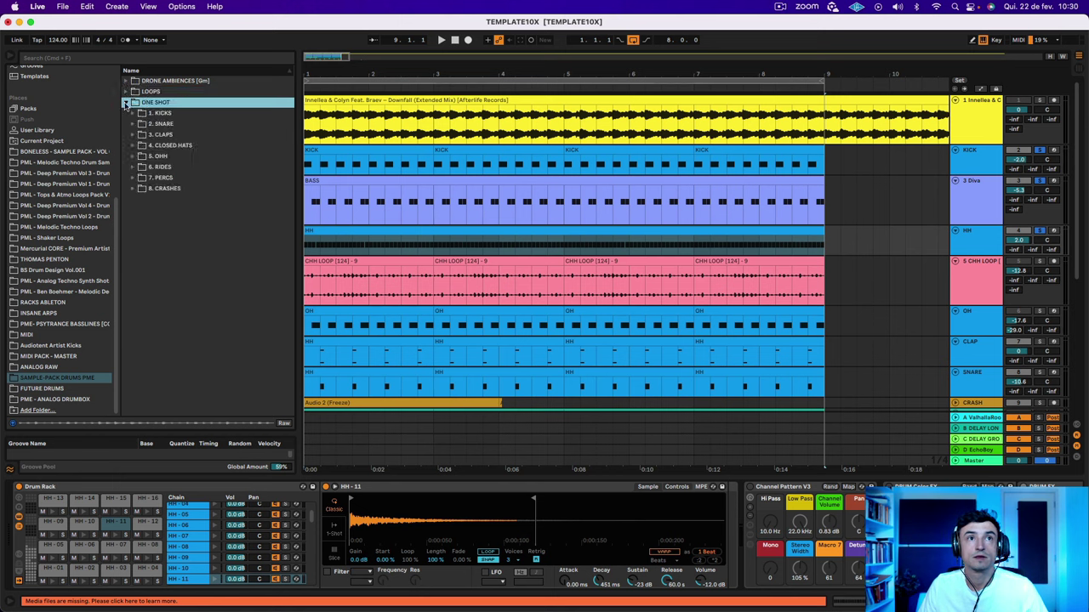
left_click(132, 146)
scroll(211, 264, "down", 10)
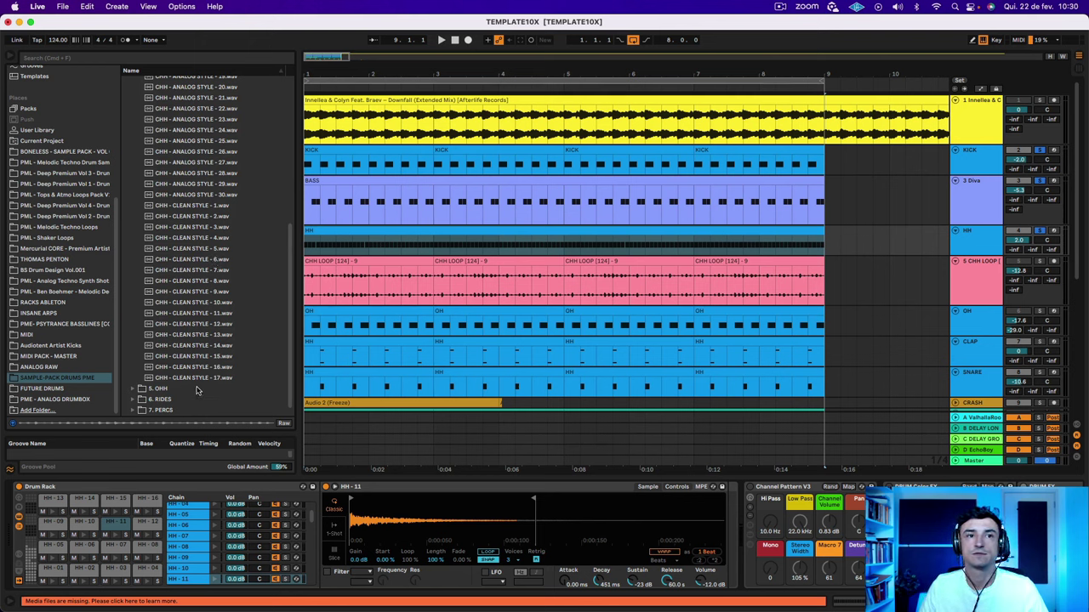
left_click(408, 231)
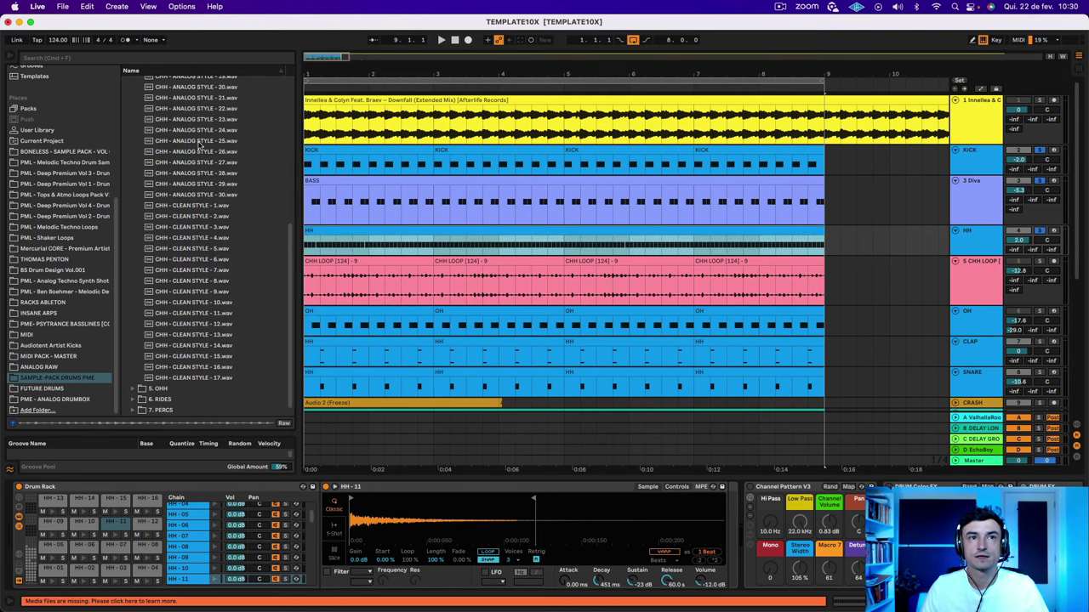
scroll(240, 304, "up", 3)
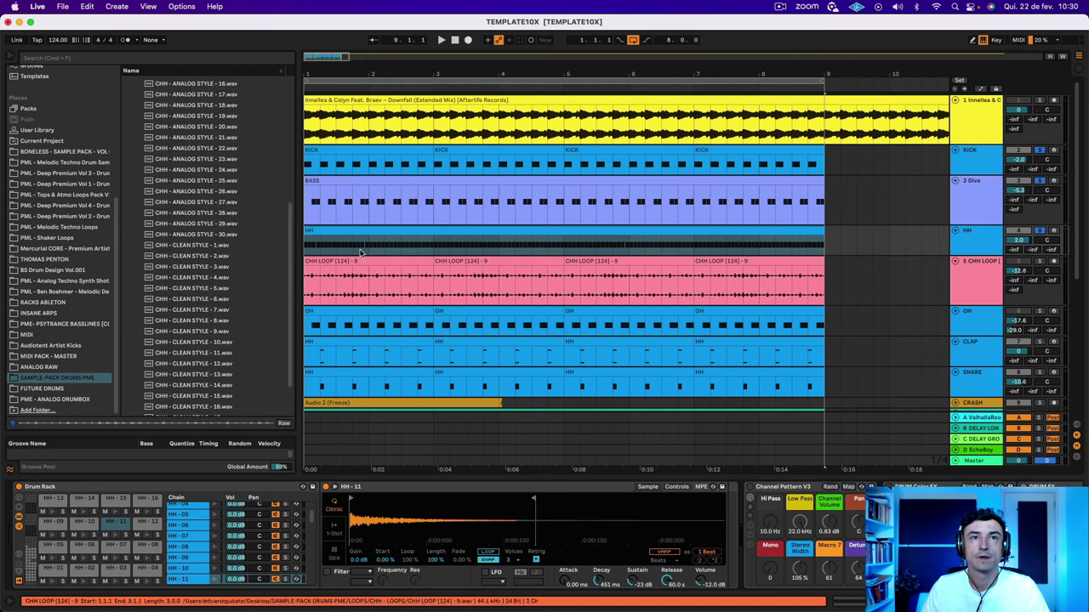
Open the consolidated HH clip in the expanded MIDI note editor and zoom in on its first bar.
scroll(361, 237, "down", 1)
scroll(382, 232, "down", 1)
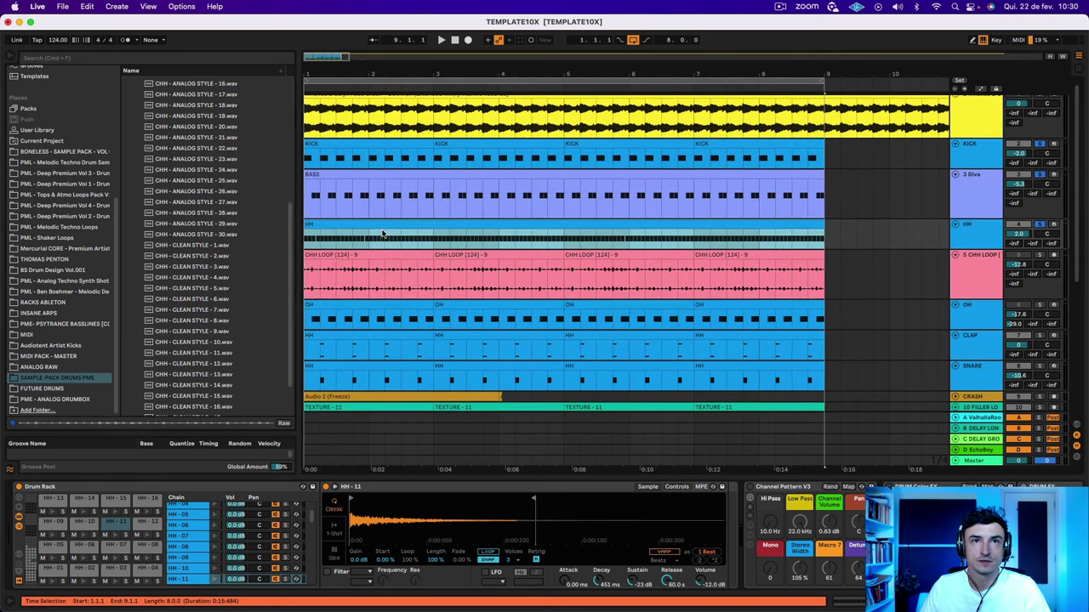
double_click(379, 224)
left_click(378, 226)
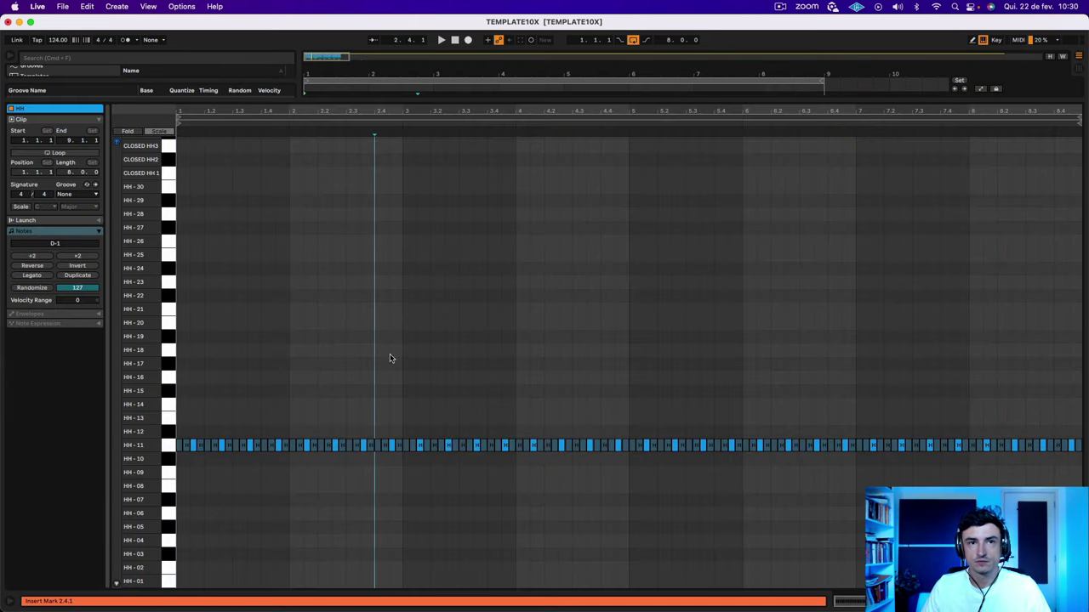
left_click_drag(204, 113, 352, 238)
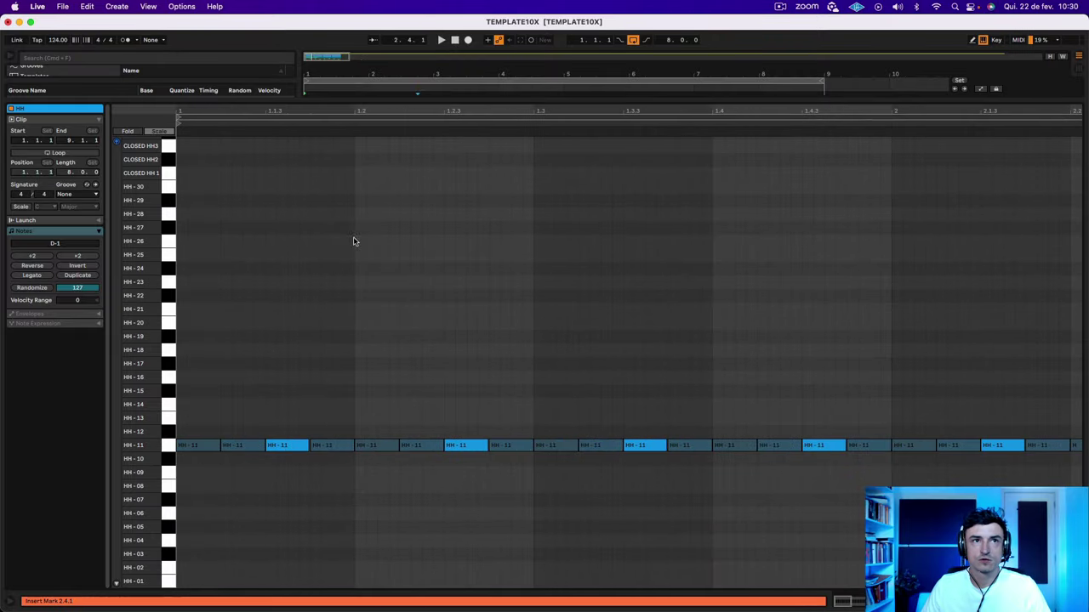
left_click_drag(290, 475, 375, 383)
left_click(924, 529)
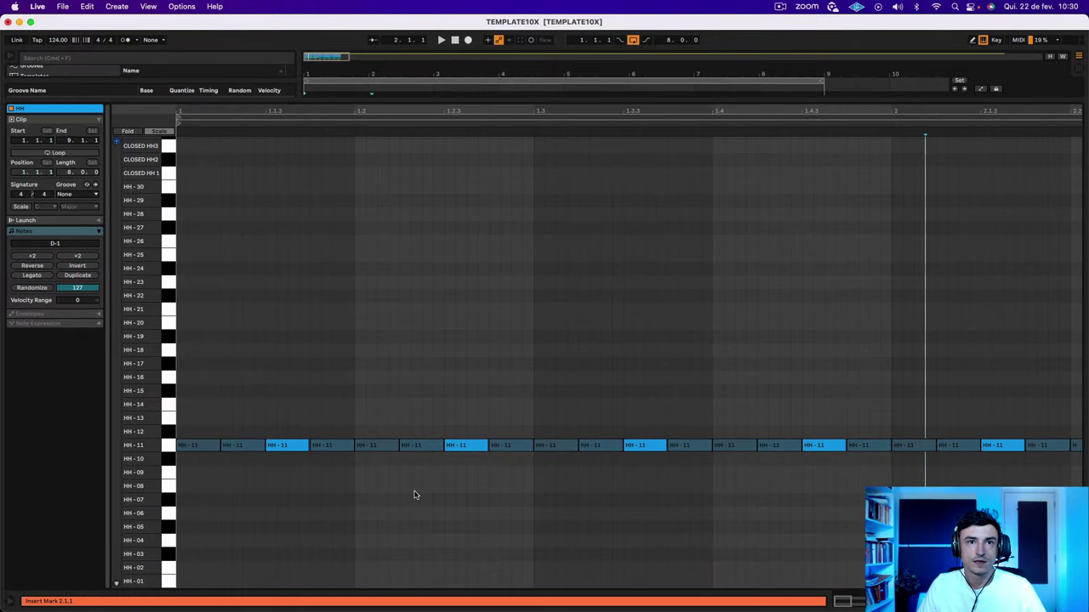
left_click(312, 476)
right_click(280, 321)
left_click(358, 471)
left_click(267, 468)
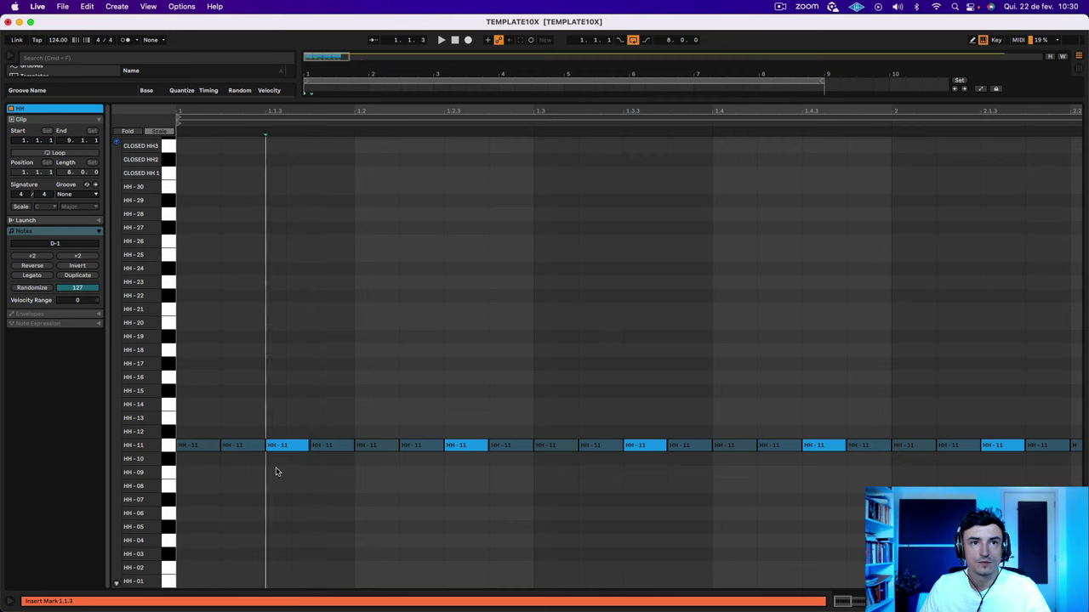
Check the velocity of each HH - 11 note within the first beat, comparing the accented off-beat note with its neighbours.
left_click(183, 446)
left_click(226, 451)
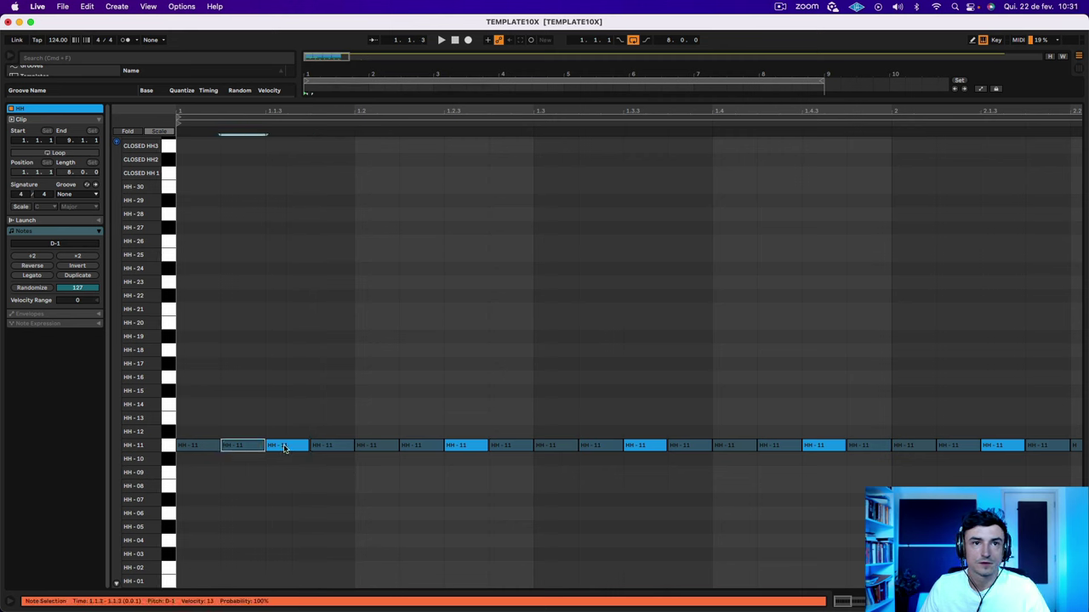
left_click(285, 448)
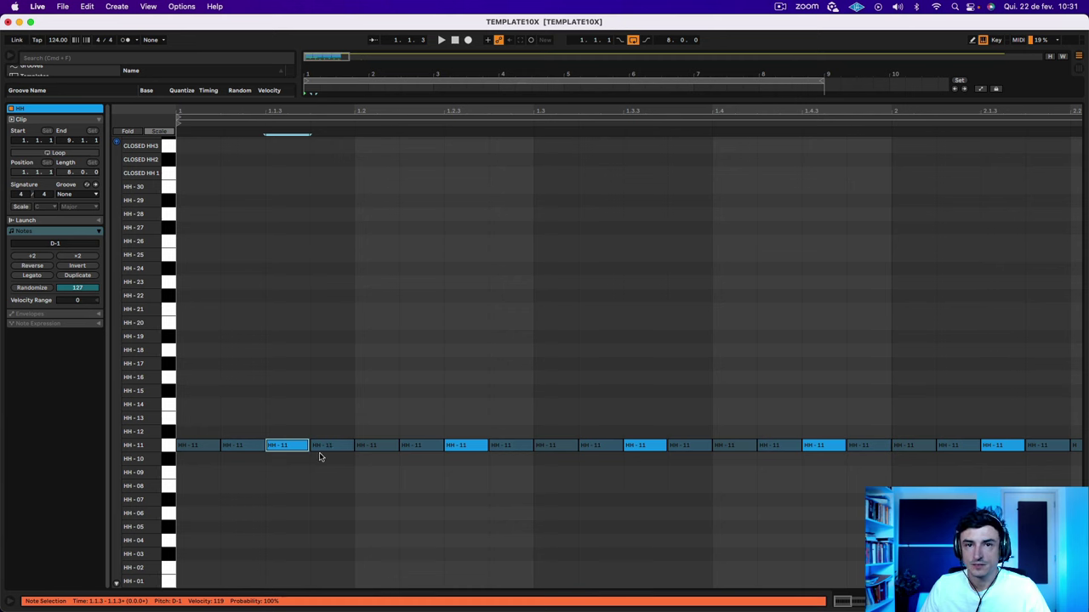
left_click(305, 466)
left_click_drag(295, 467, 289, 322)
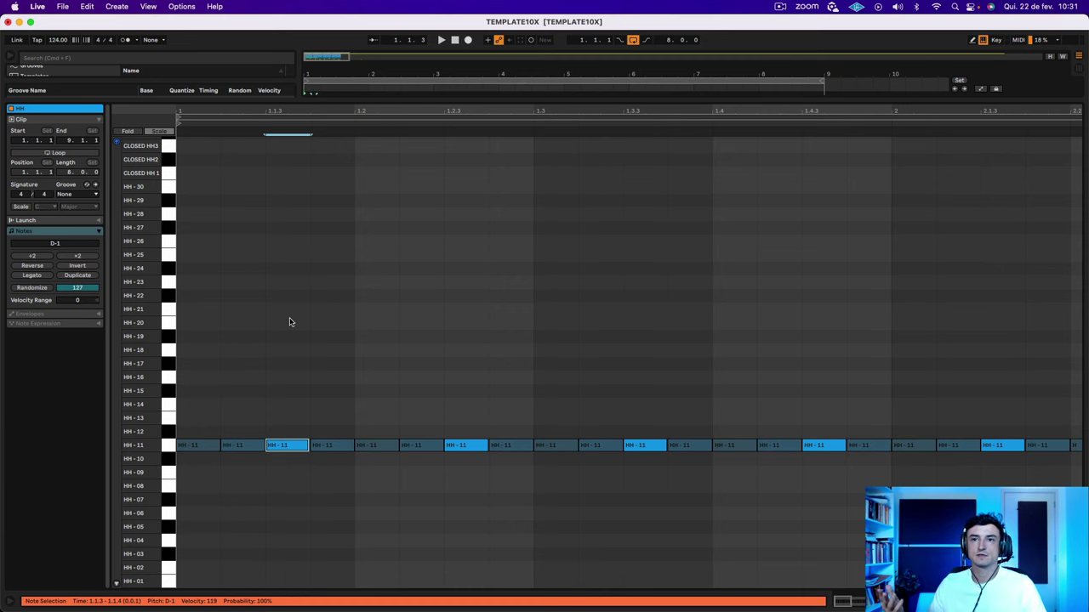
left_click_drag(212, 389, 199, 528)
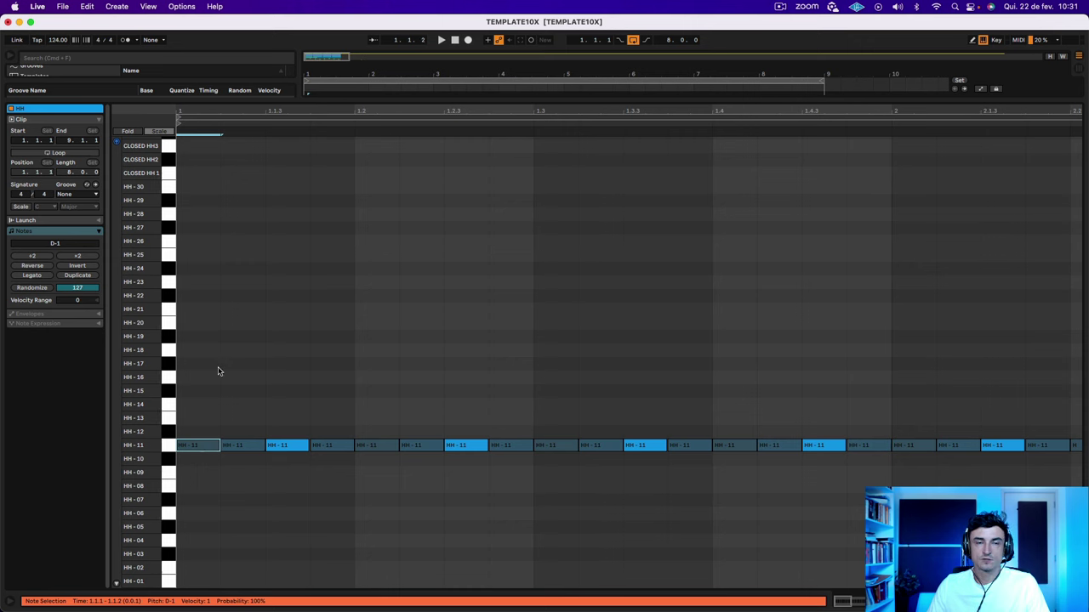
left_click(239, 450)
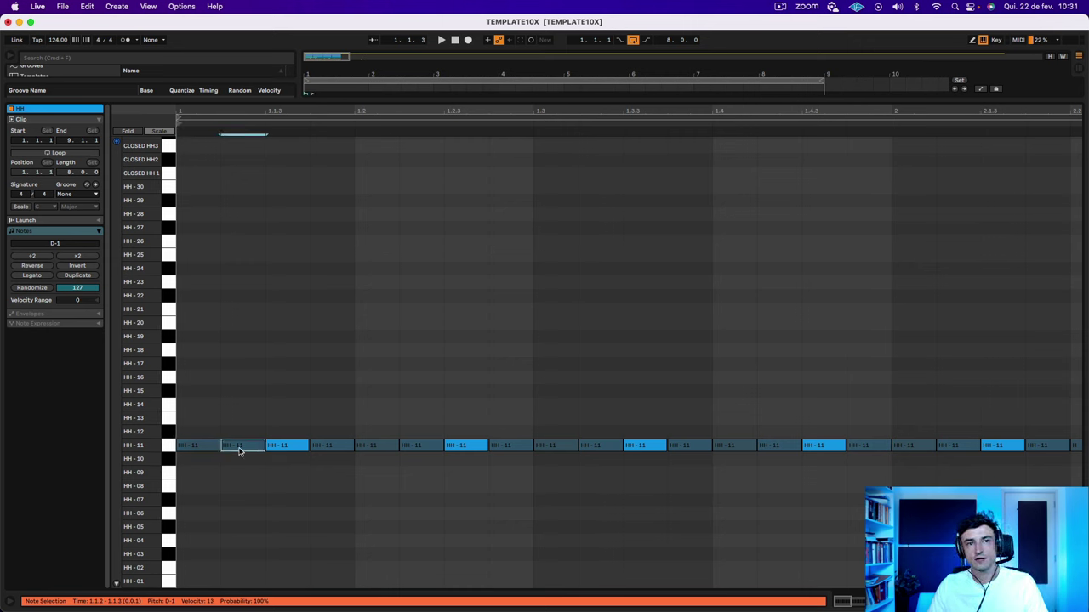
left_click(305, 448)
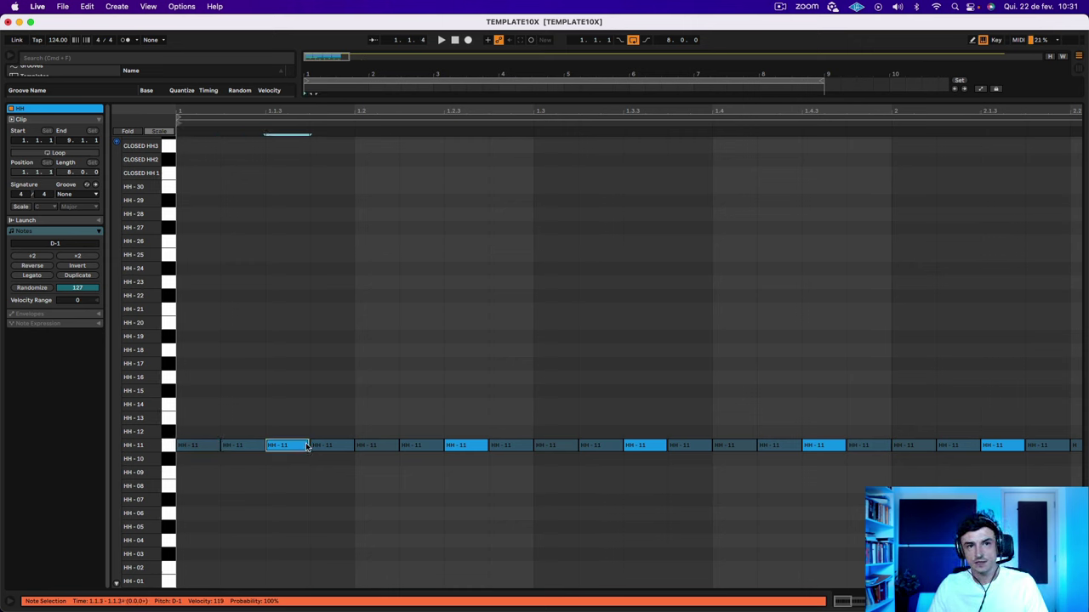
left_click(332, 446)
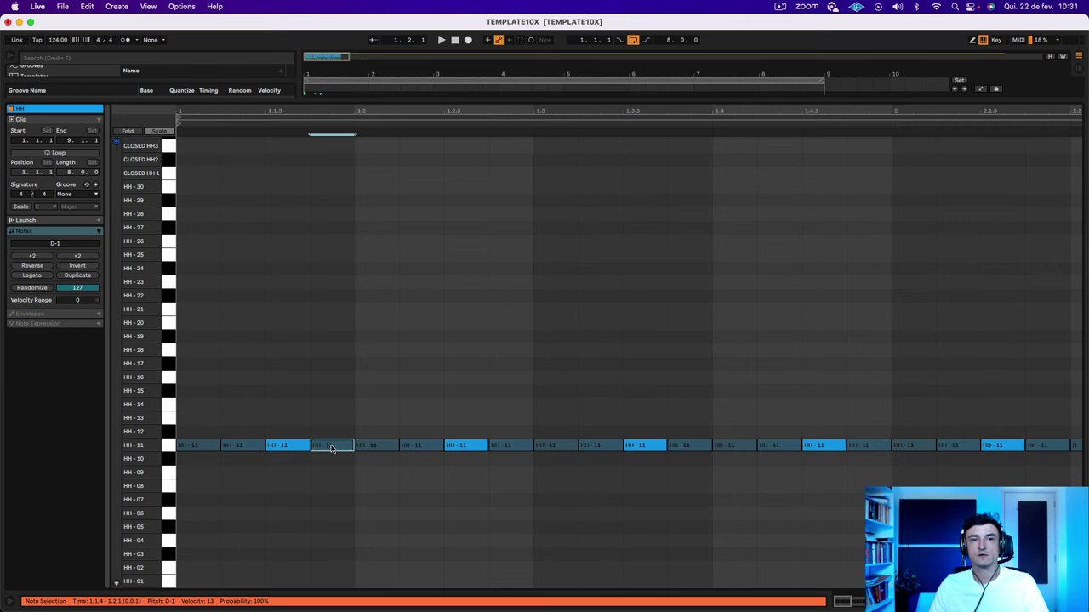
Play the pattern, return to the Arrangement, and set the HH - 11 envelope to Decay 292 ms and Sustain -26 dB.
key("space")
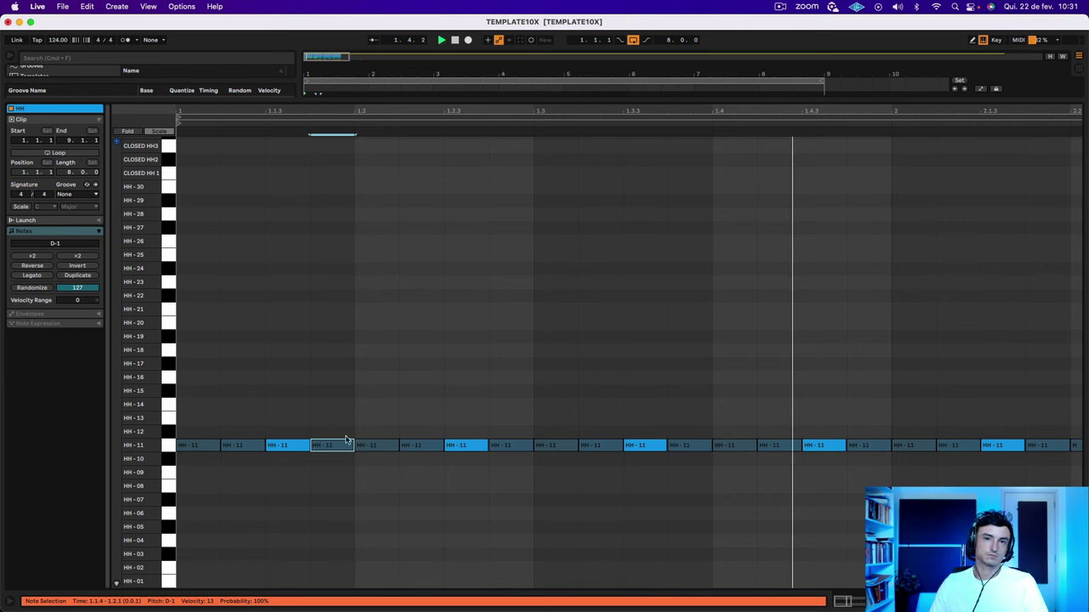
key("shift+Tab")
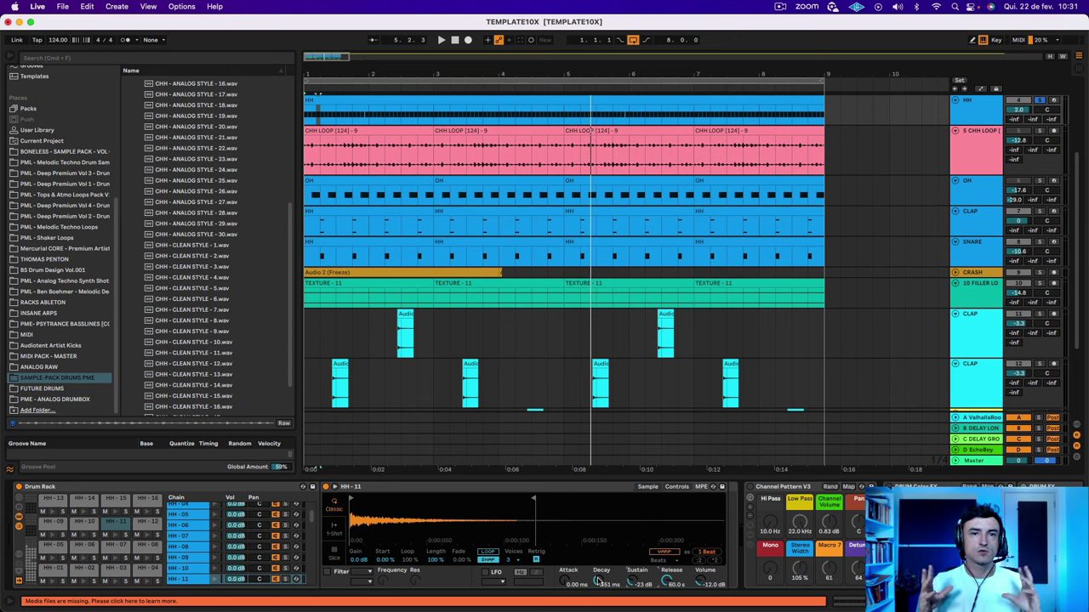
key("space")
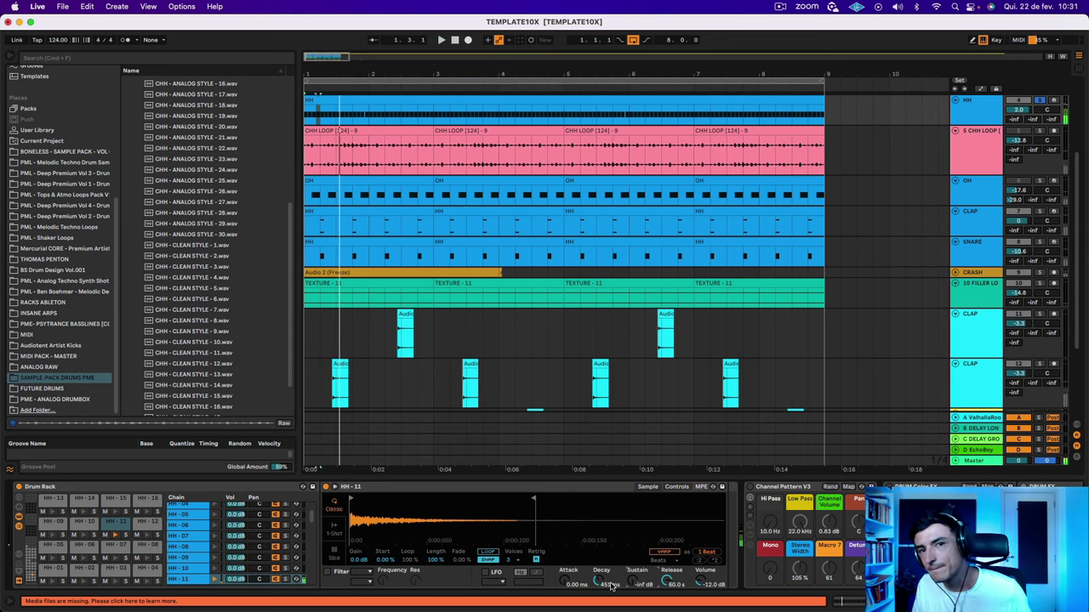
left_click_drag(598, 581, 634, 570)
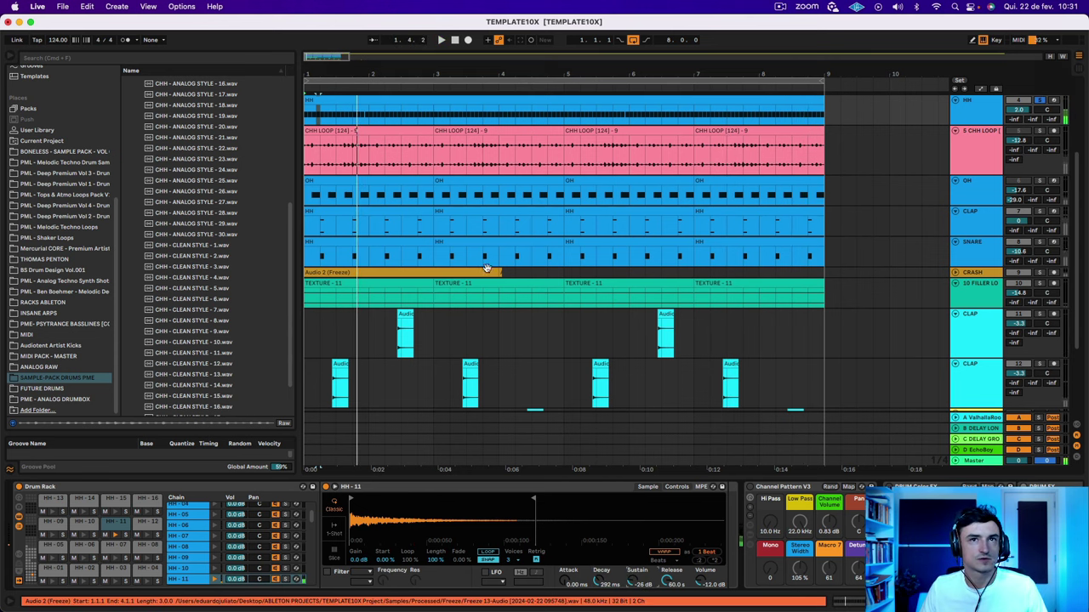
Compare the hi-hats with the reference by soloing and playing the Downfall track and the HH track in turn.
scroll(502, 249, "up", 5)
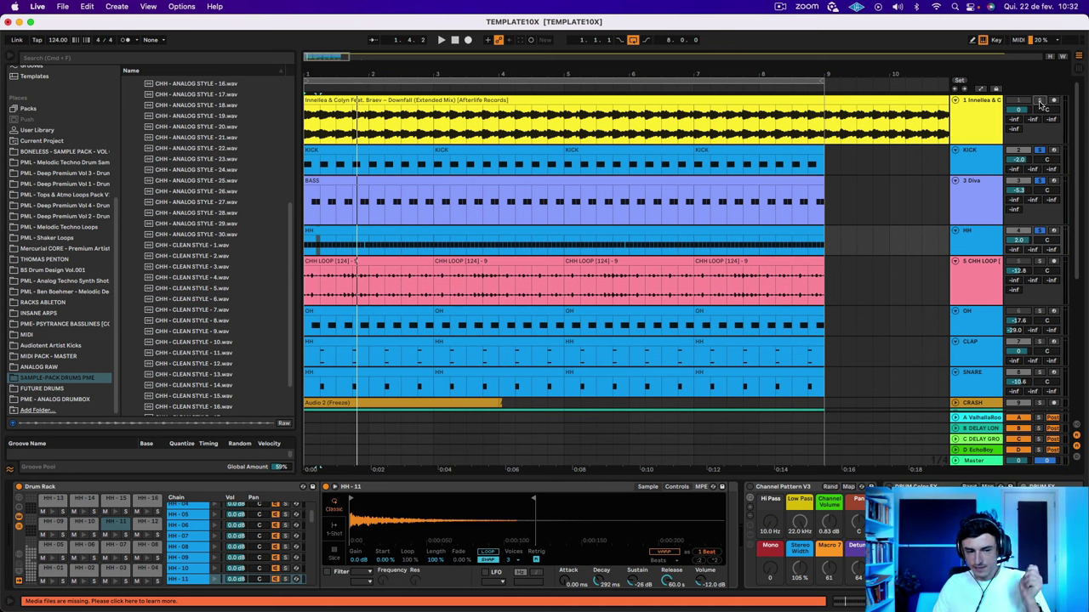
key("space")
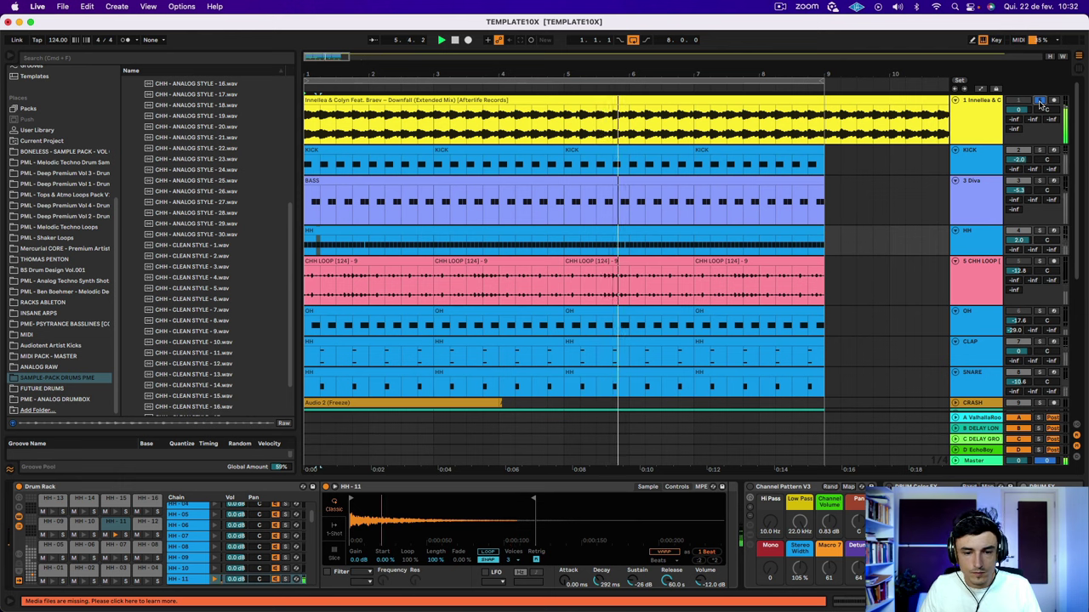
key("space")
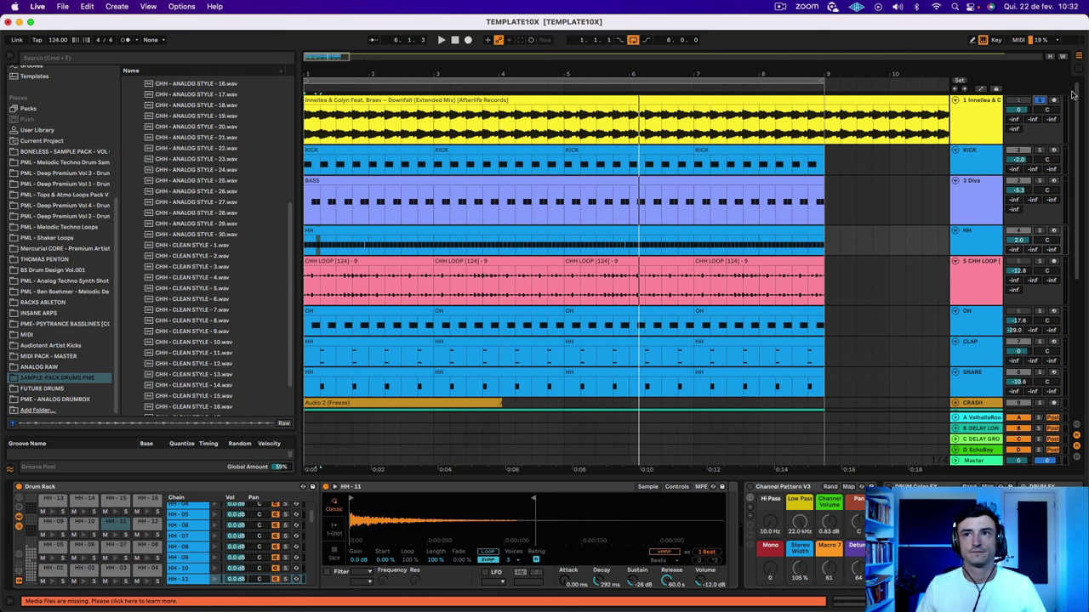
left_click(1040, 231)
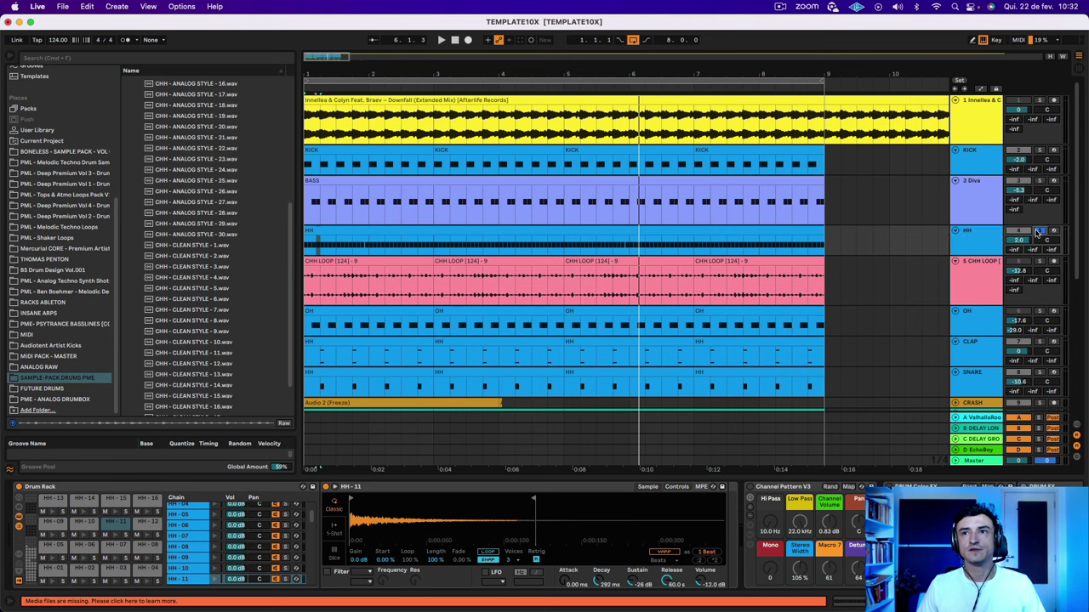
key("space")
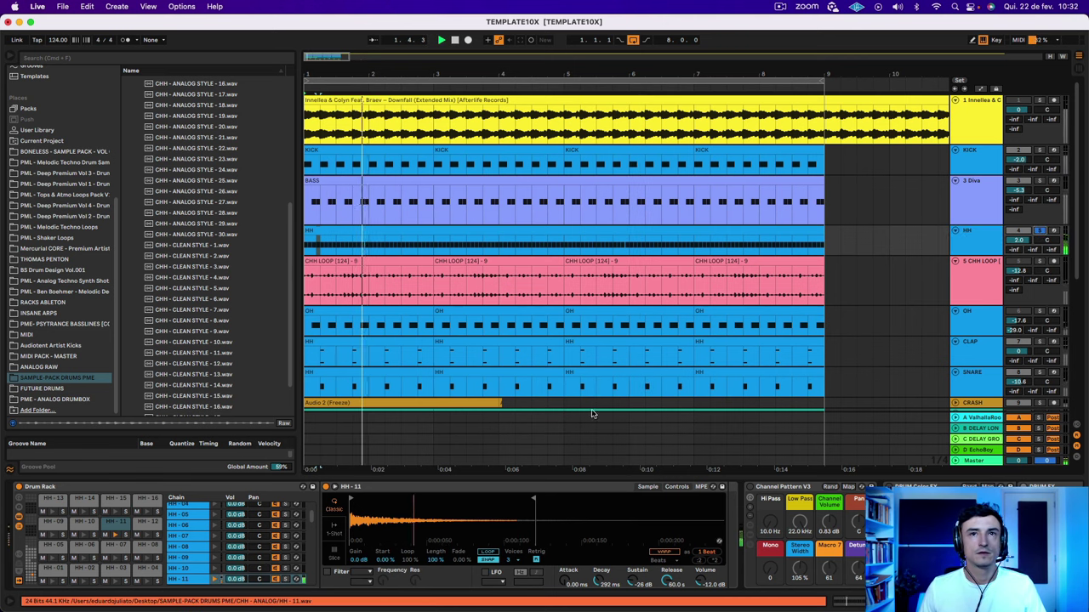
Enlarge the HH track with automation shown and draw HH - 11 Sustain automation at the clip's start in Draw Mode.
left_click(976, 240)
left_click(810, 230)
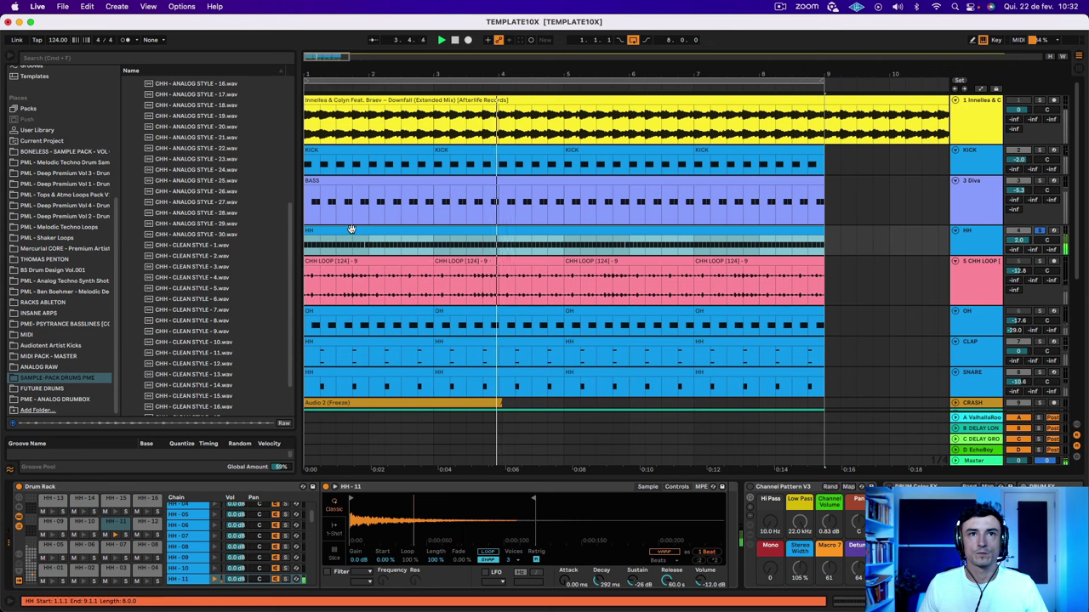
left_click_drag(977, 258, 968, 273)
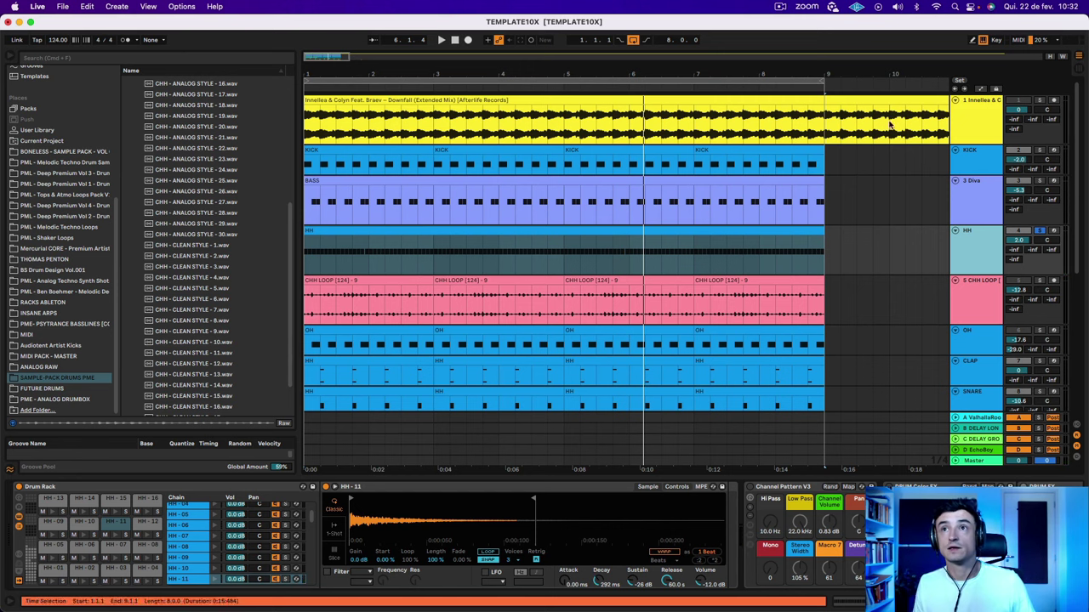
left_click(982, 40)
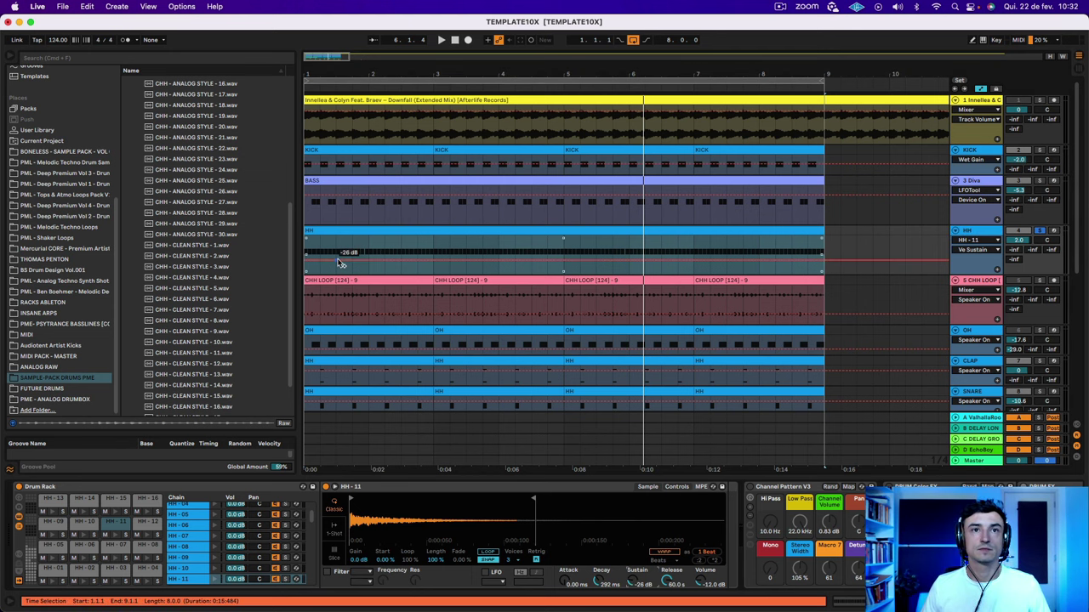
right_click(344, 269)
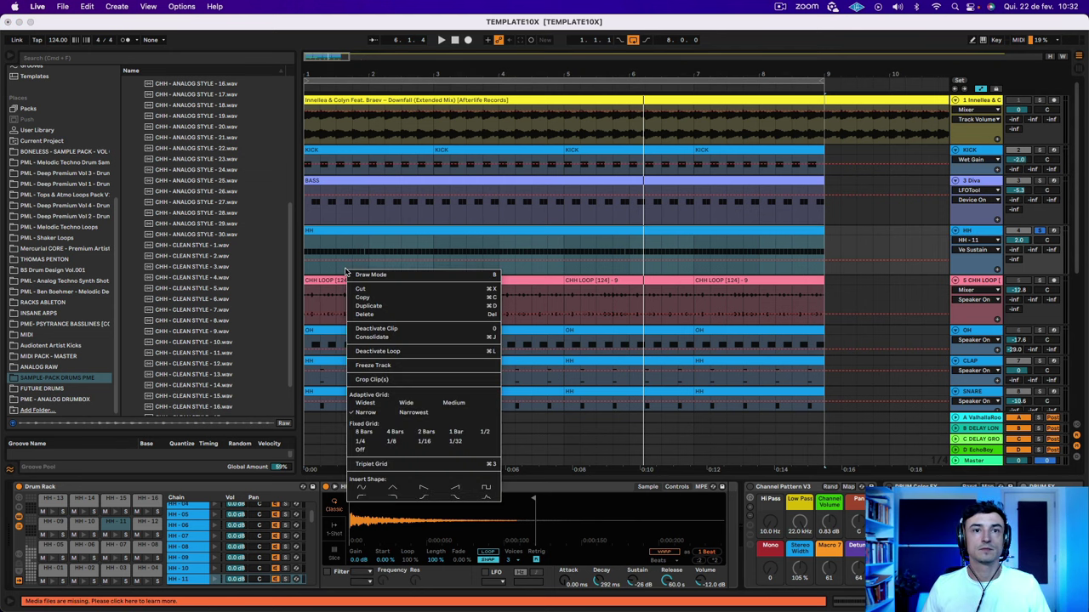
left_click(335, 269)
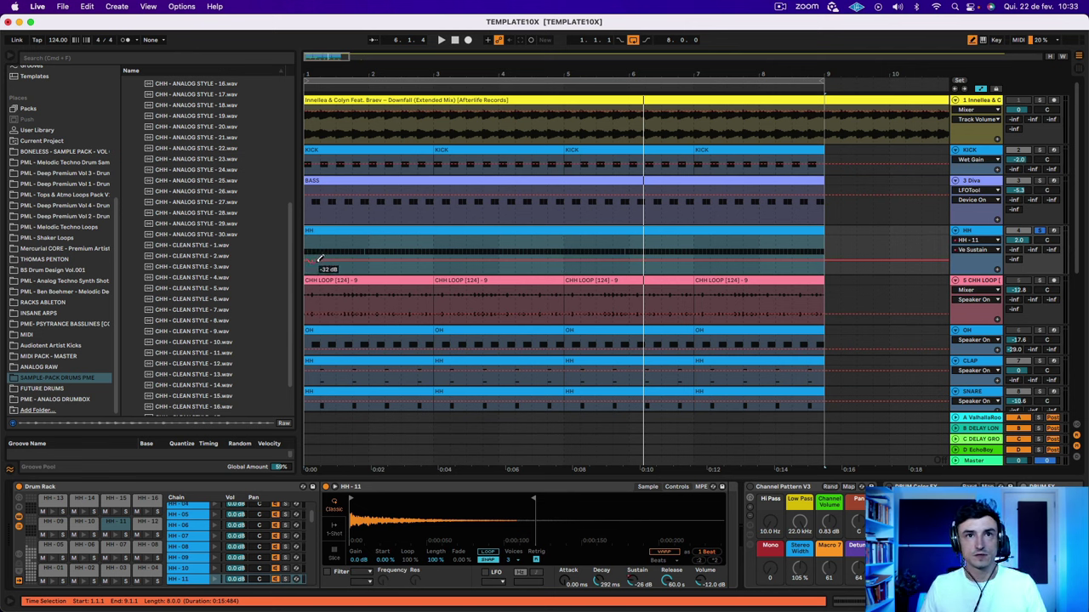
Draw wavy sustain automation for the HH - 11 sample across bars 1 to 9 of the HH clip during playback.
key("space")
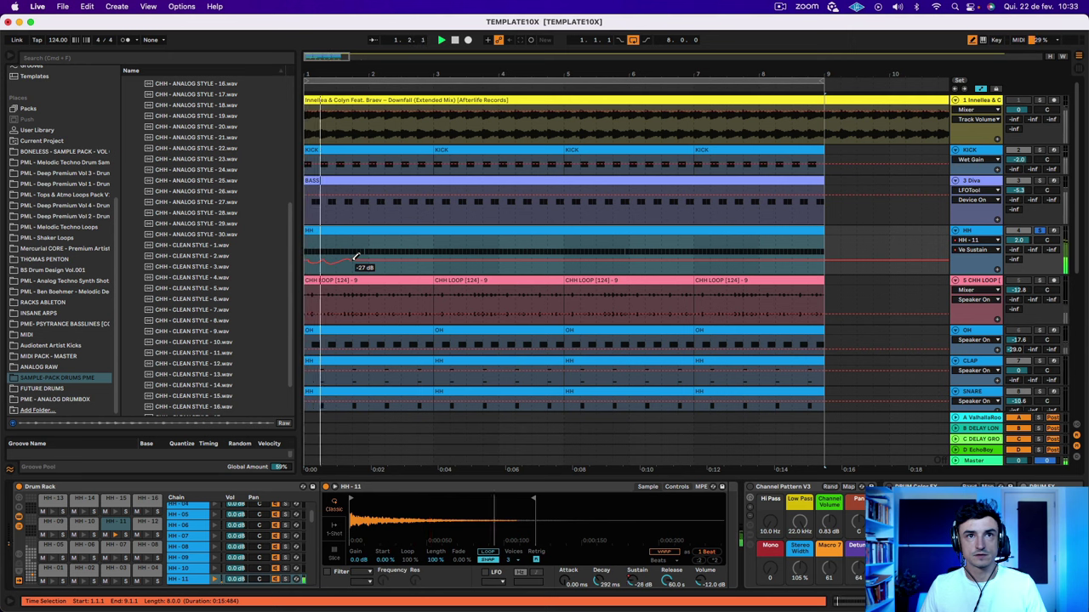
mouse_move(361, 251)
left_mouse_down()
mouse_move(377, 262)
mouse_move(462, 260)
mouse_move(534, 245)
mouse_move(574, 271)
mouse_move(504, 271)
mouse_move(479, 250)
mouse_move(834, 250)
mouse_move(815, 248)
left_mouse_up()
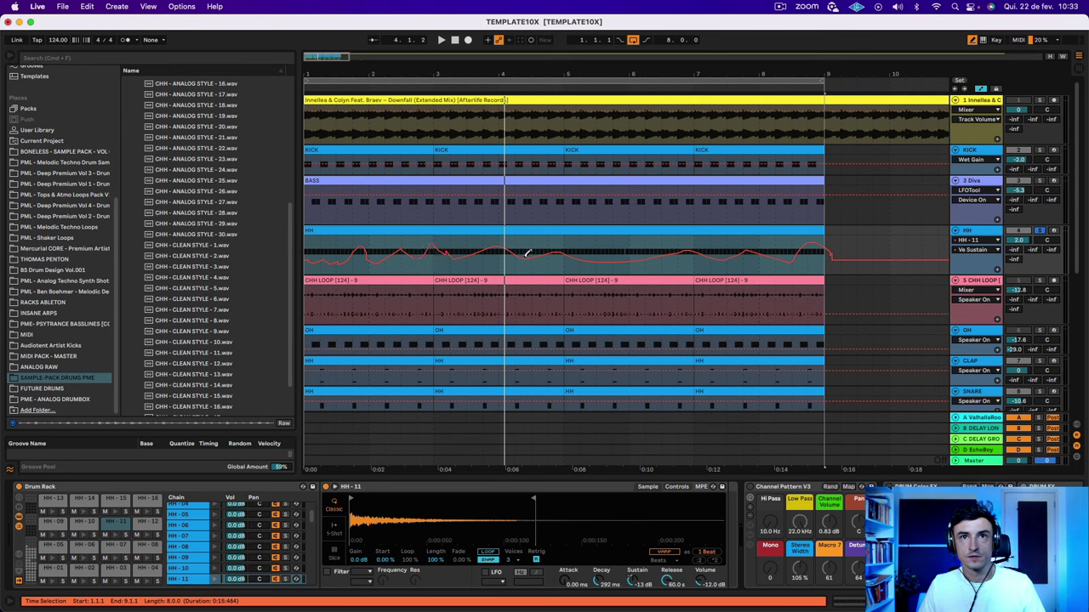
key("space")
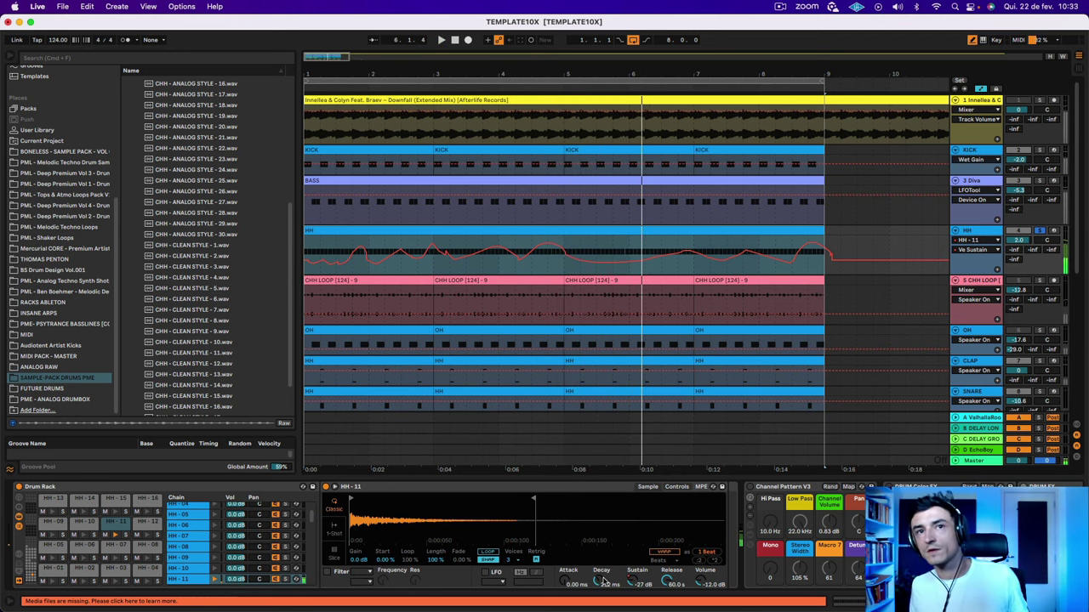
Draw decay automation for HH - 11 with a small bump near bar 2 and rises leading into bars 3, 5 and 9.
left_click(602, 582)
scroll(396, 257, "down", 1)
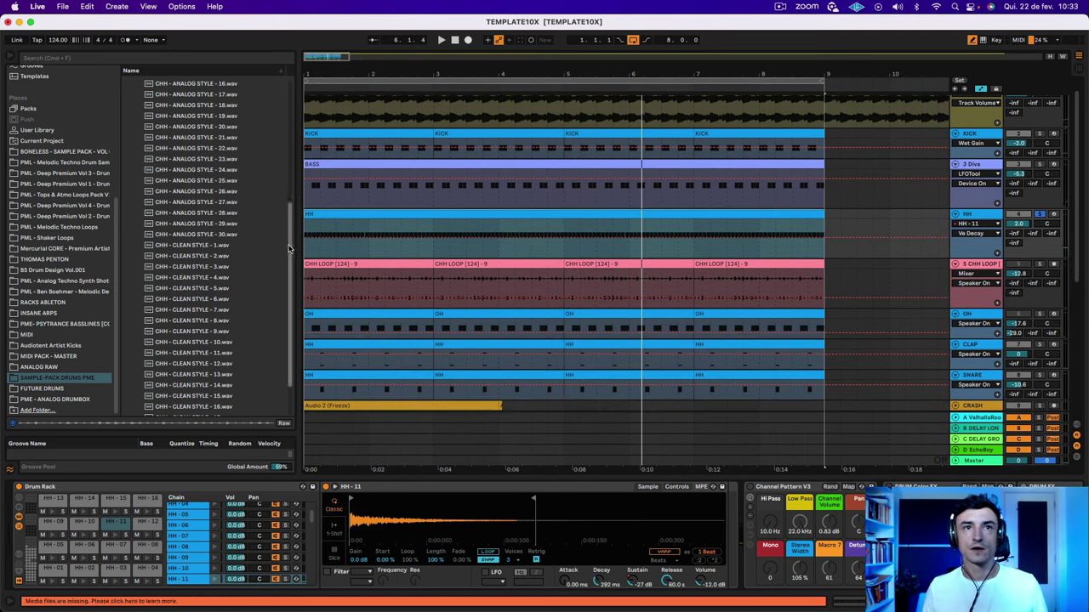
key("space")
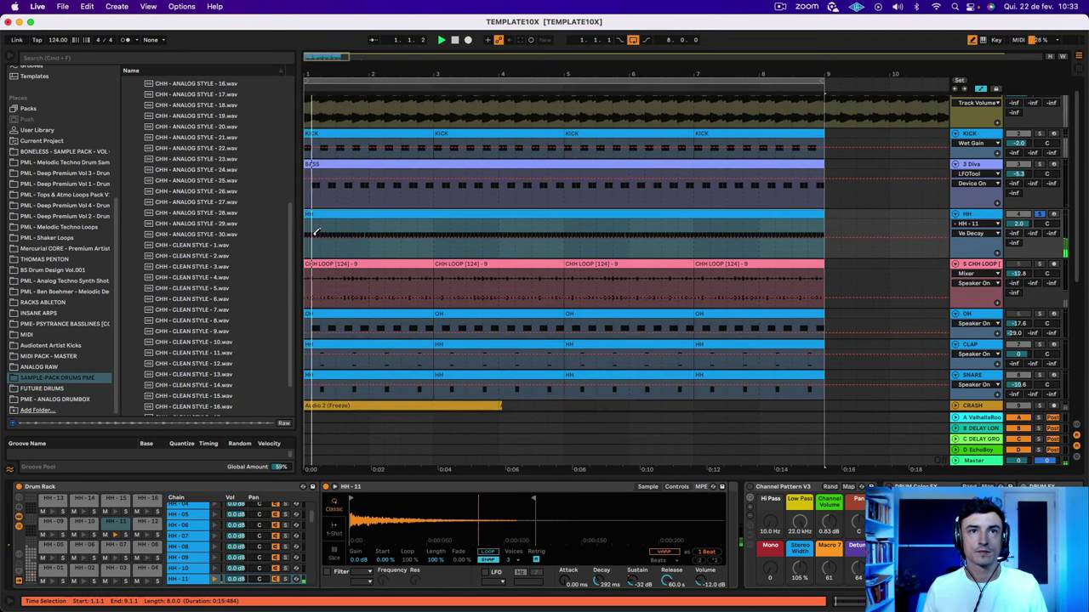
left_click(363, 235)
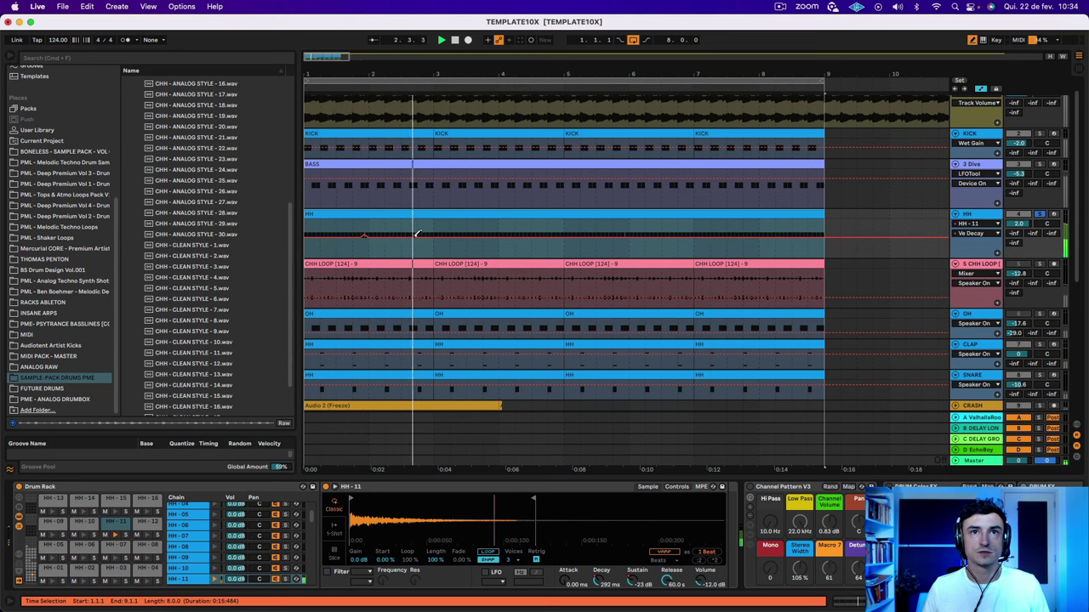
left_click_drag(416, 236, 433, 234)
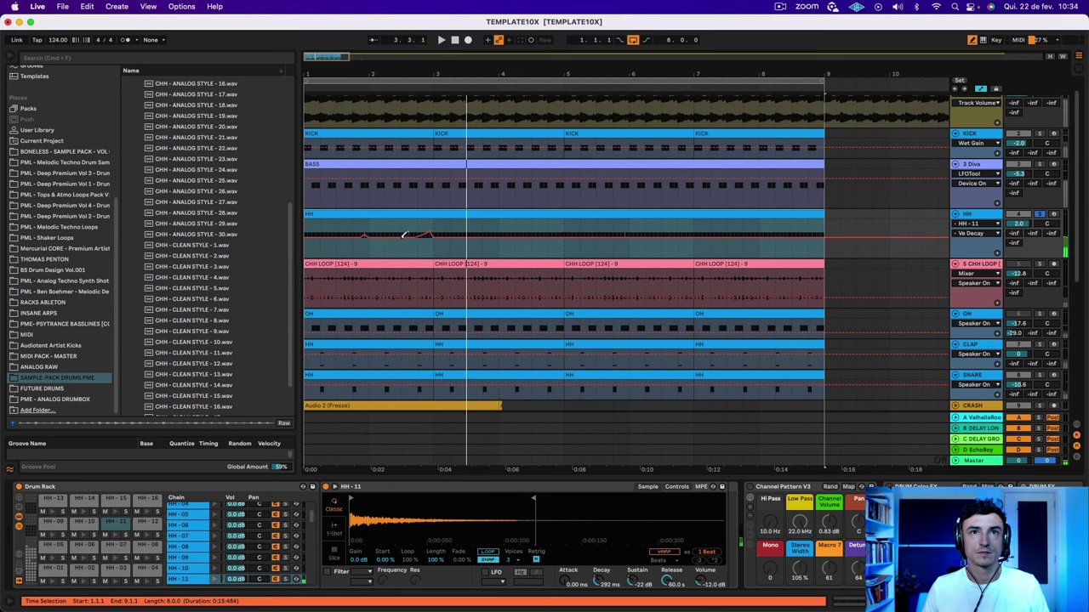
key("space")
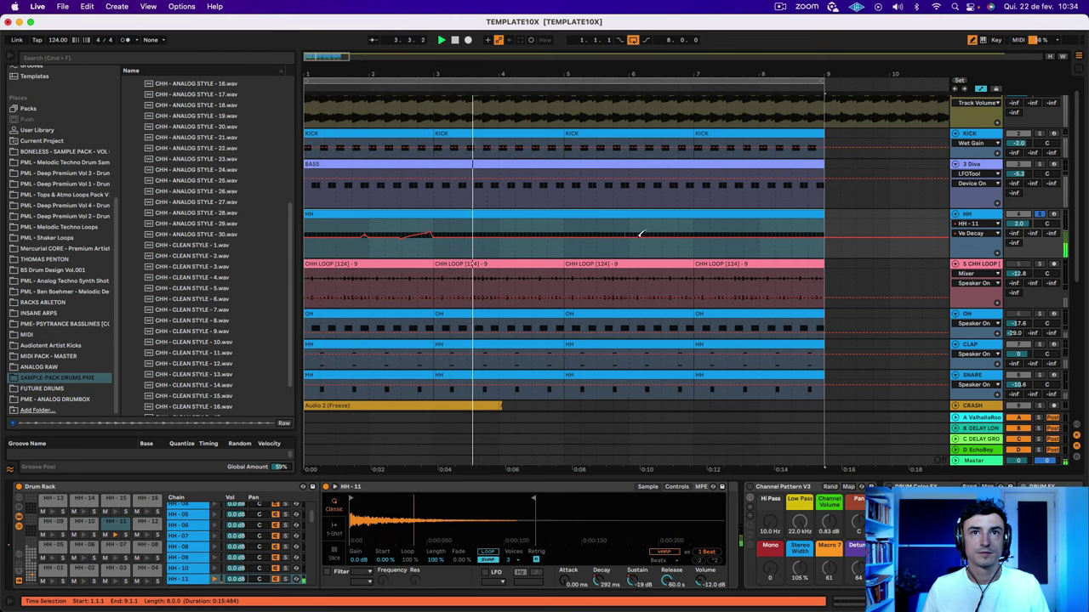
left_click_drag(512, 236, 563, 228)
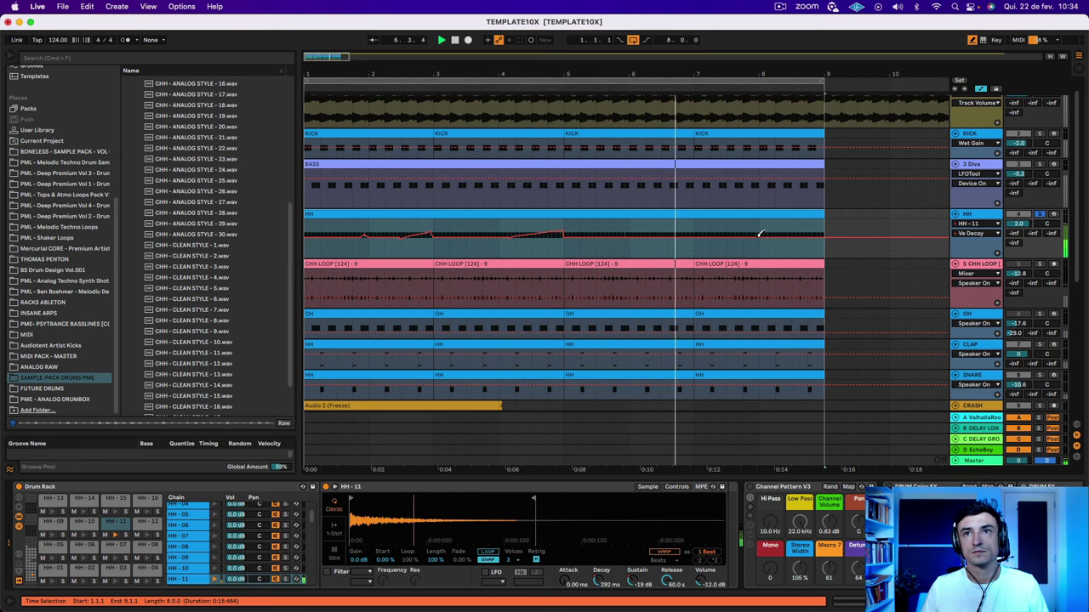
left_click_drag(759, 235, 828, 225)
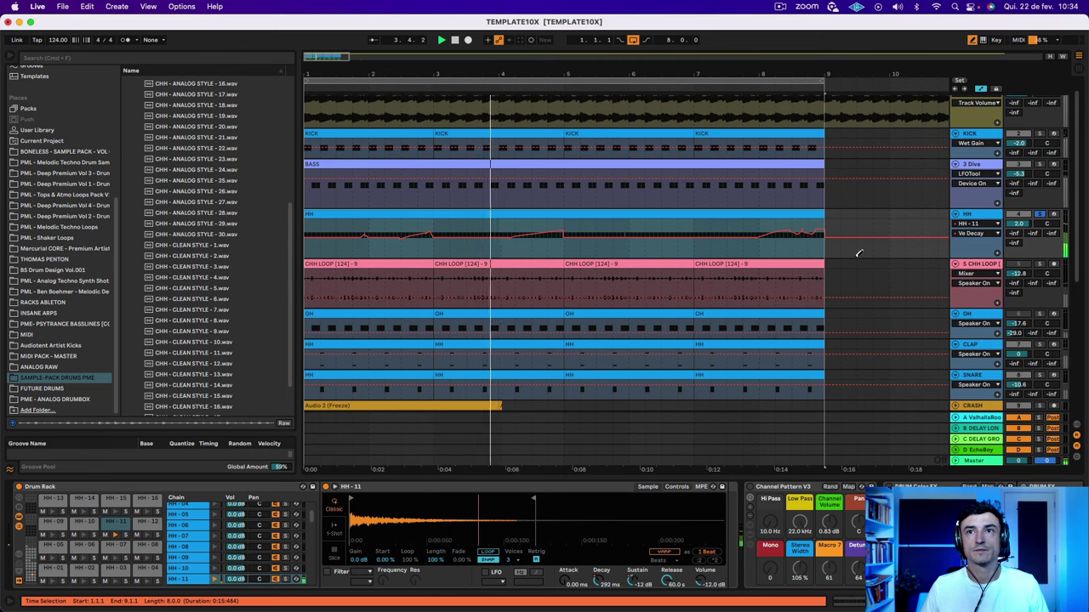
Draw attack automation for HH - 11 with short upward ramps leading into bars 3, 5, 7 and 9.
scroll(916, 296, "up", 1)
scroll(916, 296, "right", 1)
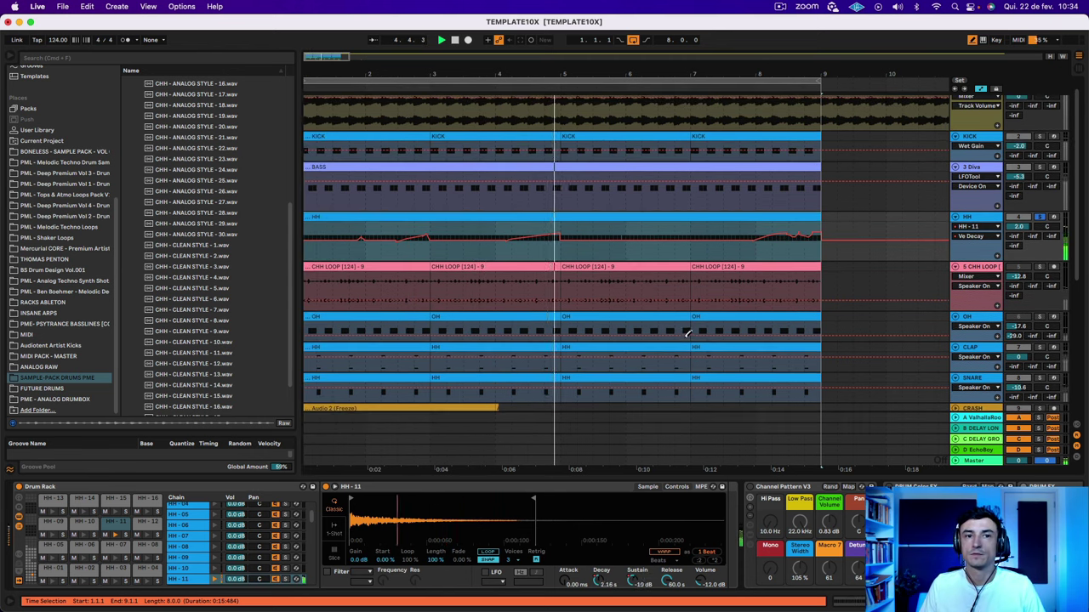
left_click(567, 583)
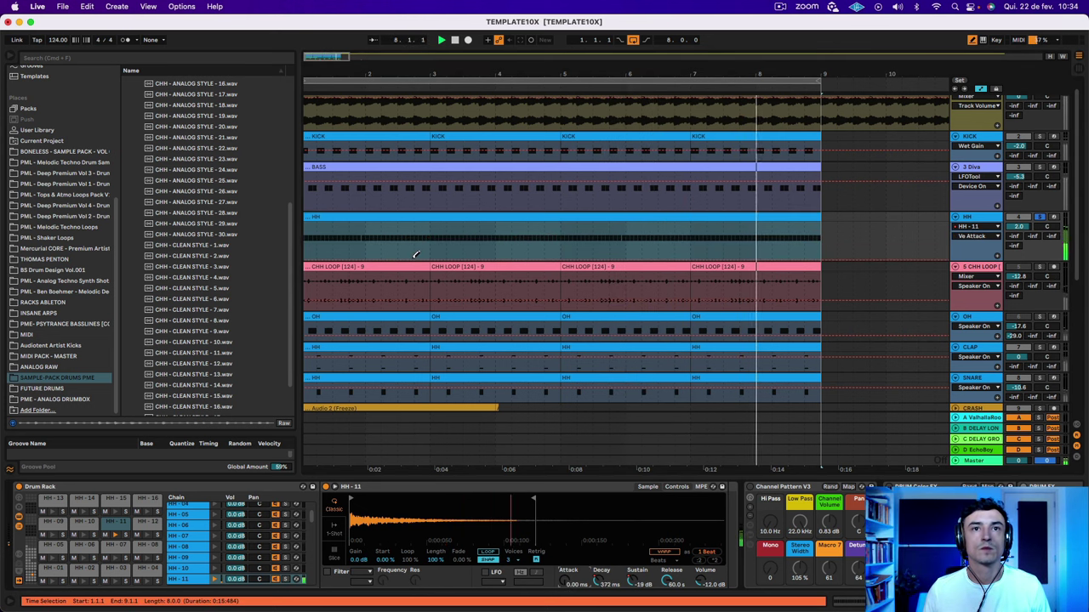
left_click_drag(413, 257, 429, 251)
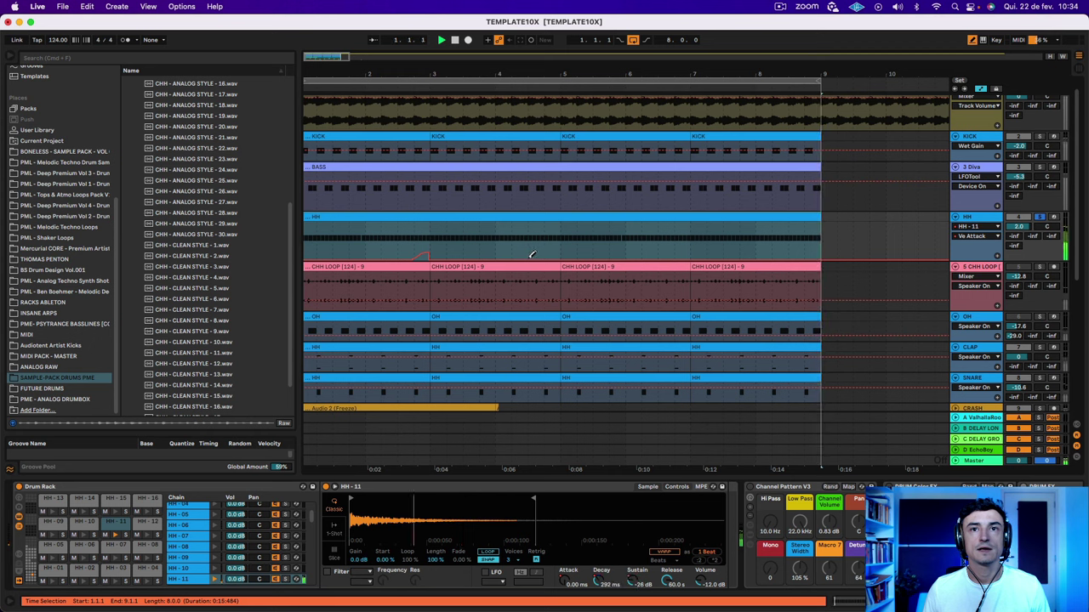
left_click_drag(545, 258, 560, 251)
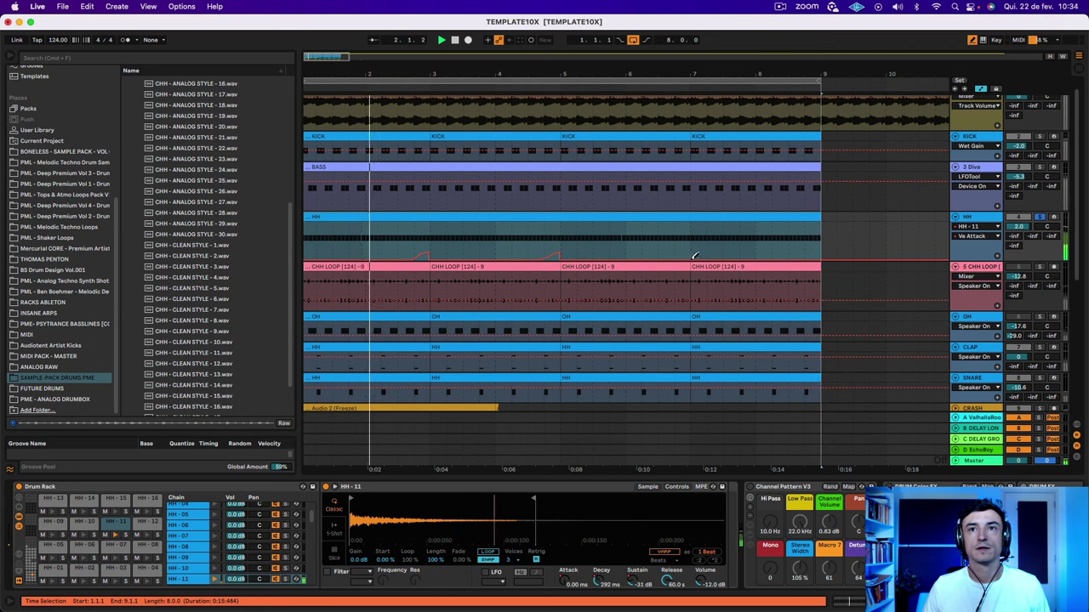
left_click_drag(663, 259, 690, 253)
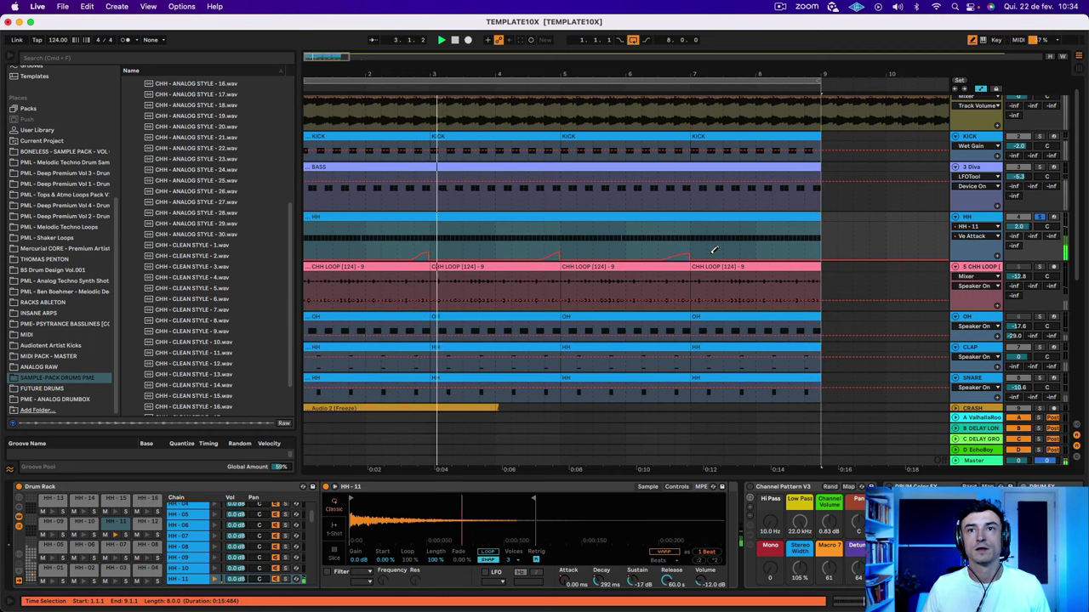
left_click_drag(757, 258, 834, 244)
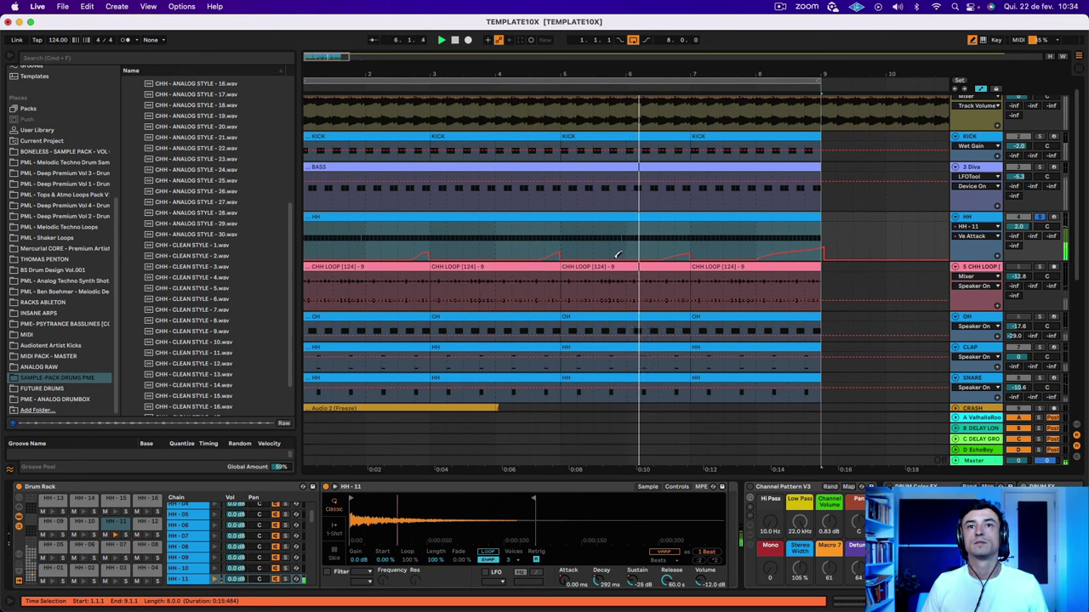
Add an attack spike just before bar 6, reshape the curves approaching bars 3 and 9, and play the loop.
left_click(599, 85)
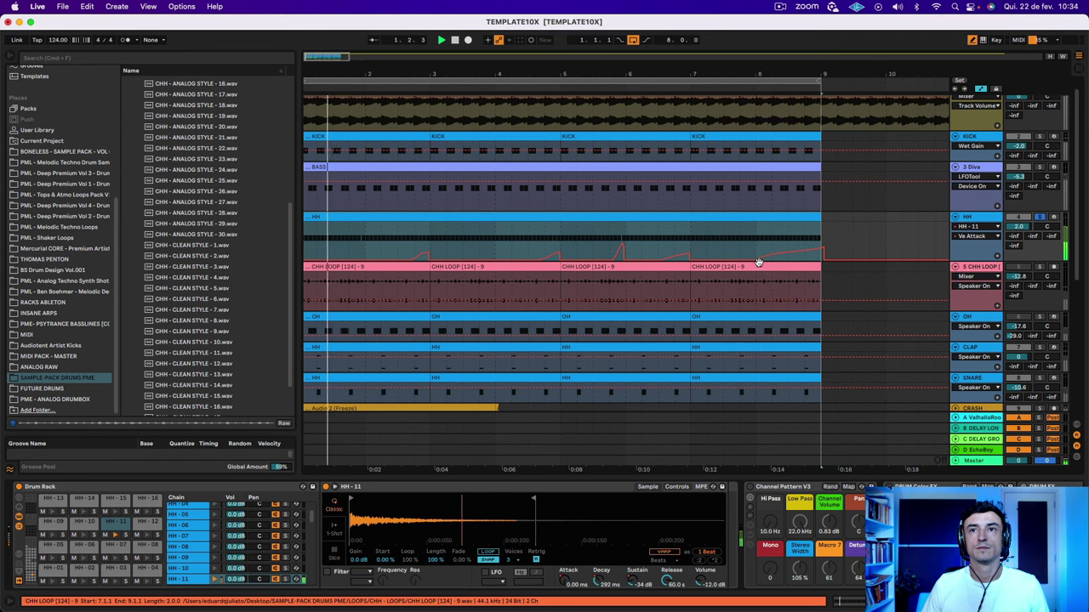
left_click(748, 86)
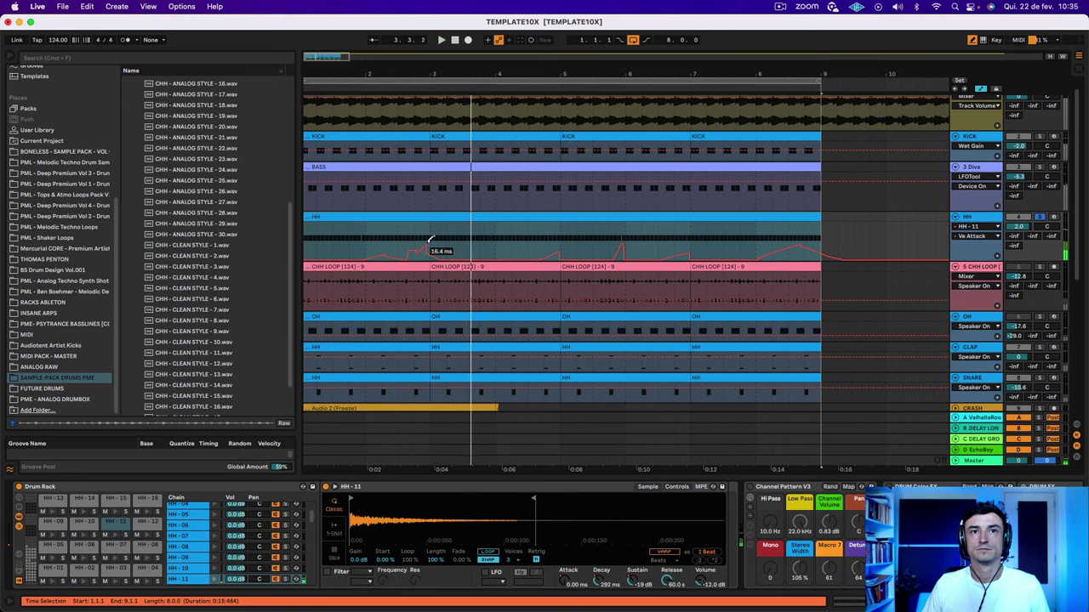
key("space")
key("space")
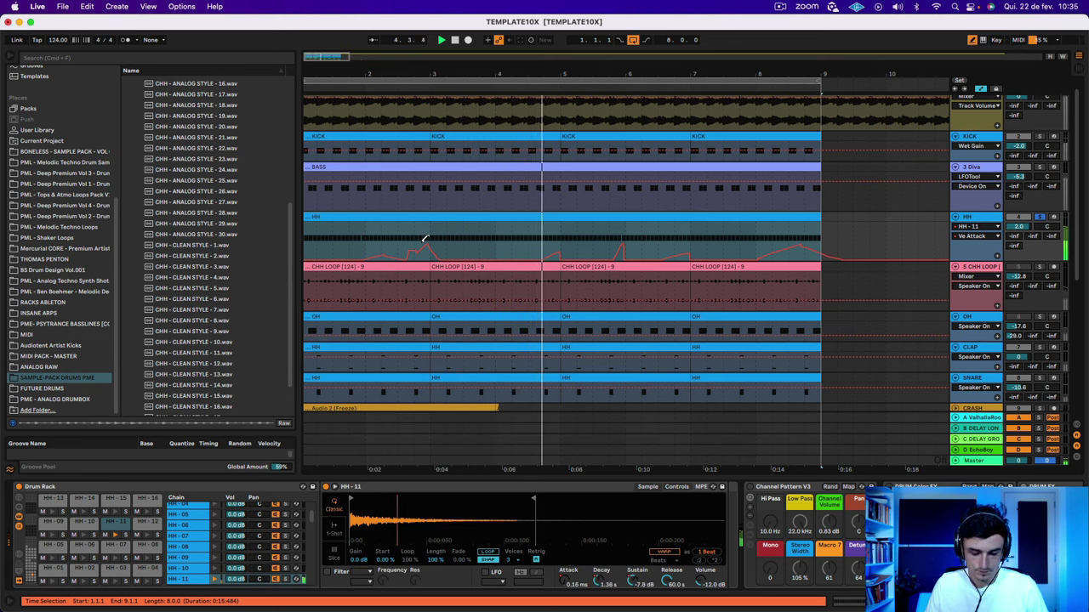
Hide the automation lanes, show the devices inside the DRUM FX rack, and unfold Vocoder Snare Drop.
key("a")
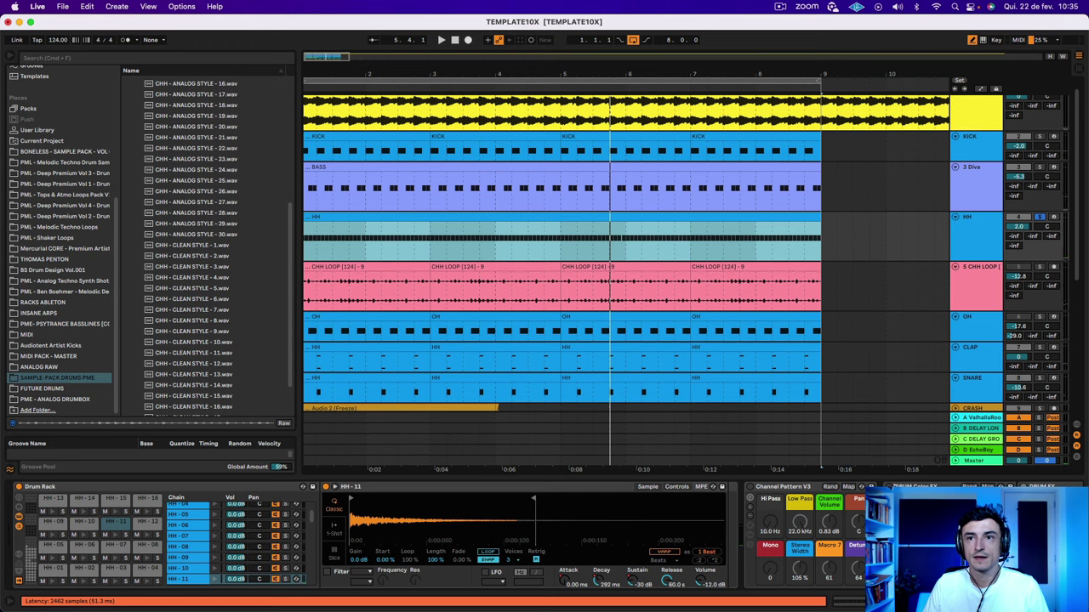
left_click(944, 489)
scroll(944, 510, "right", 5)
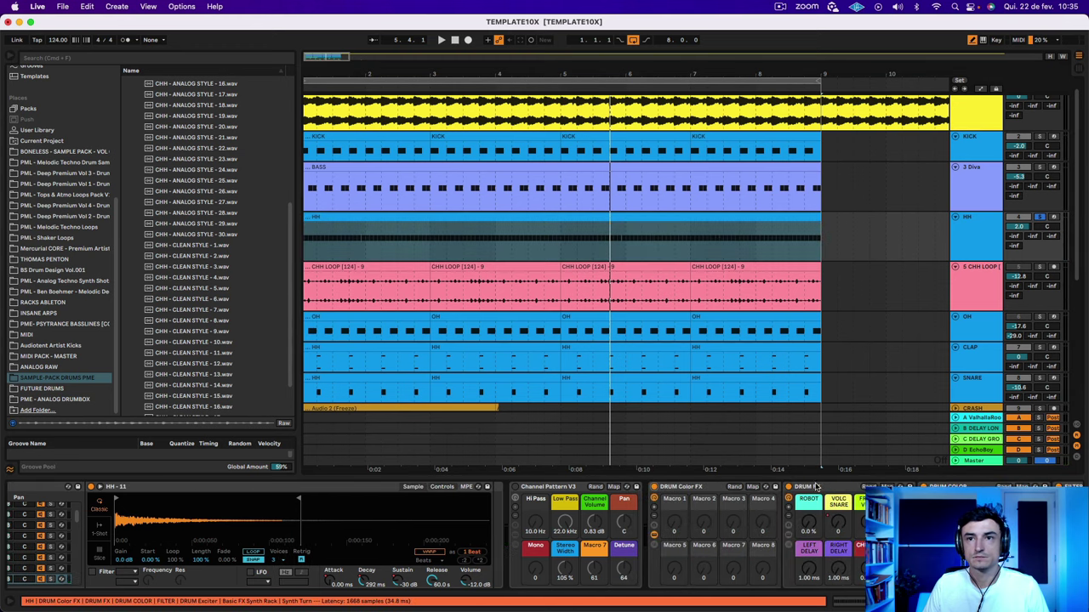
left_click(816, 487)
key("space")
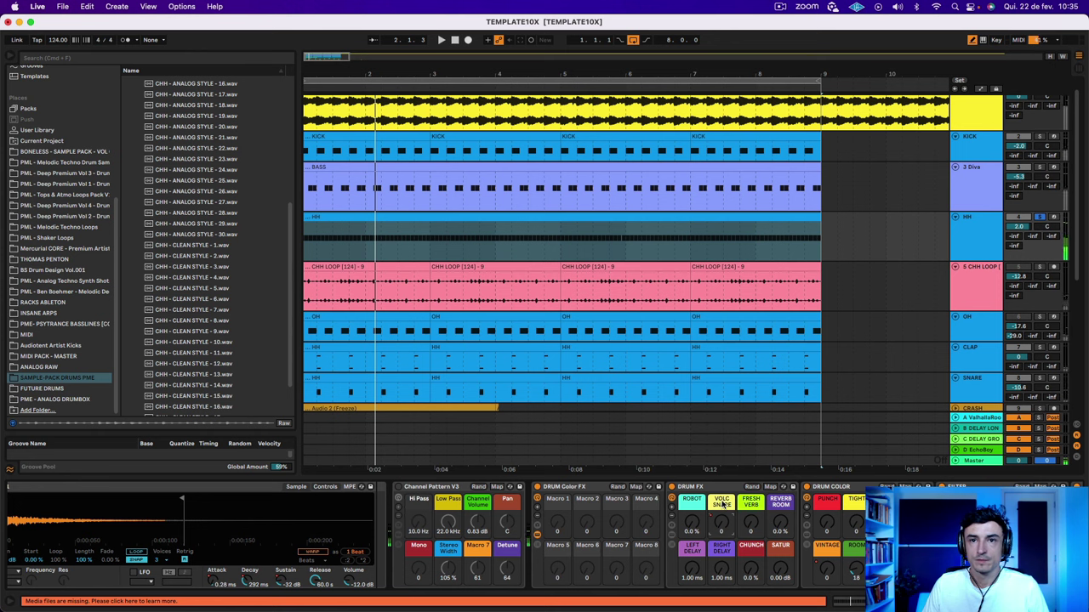
left_click(672, 538)
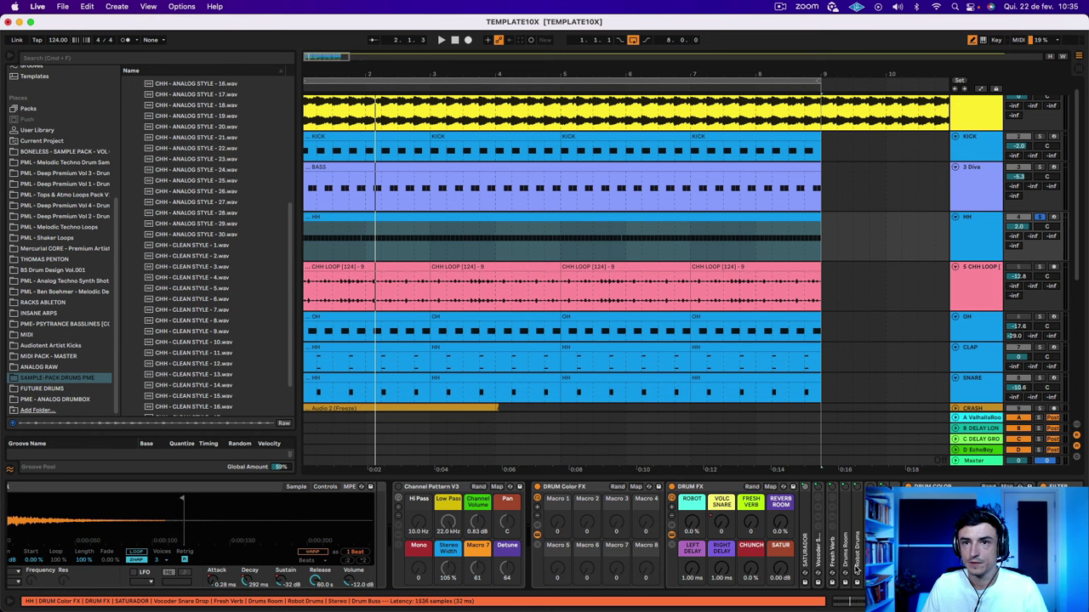
left_click(818, 562)
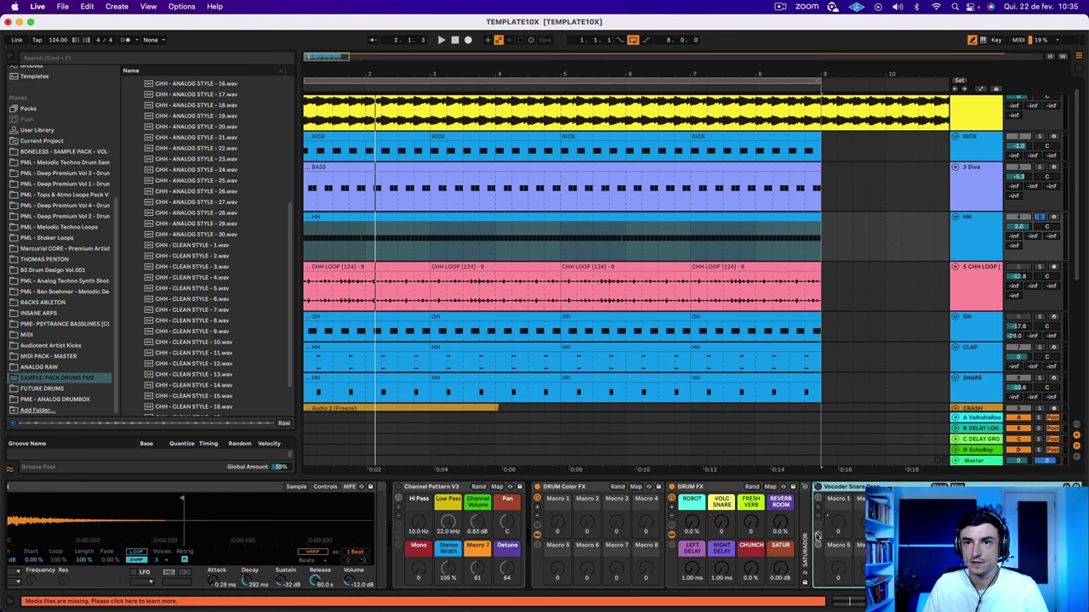
Inspect the Wet chain of Vocoder Snare Drop and audition the hi-hat loop with the DRUM FX rack.
scroll(809, 547, "right", 7)
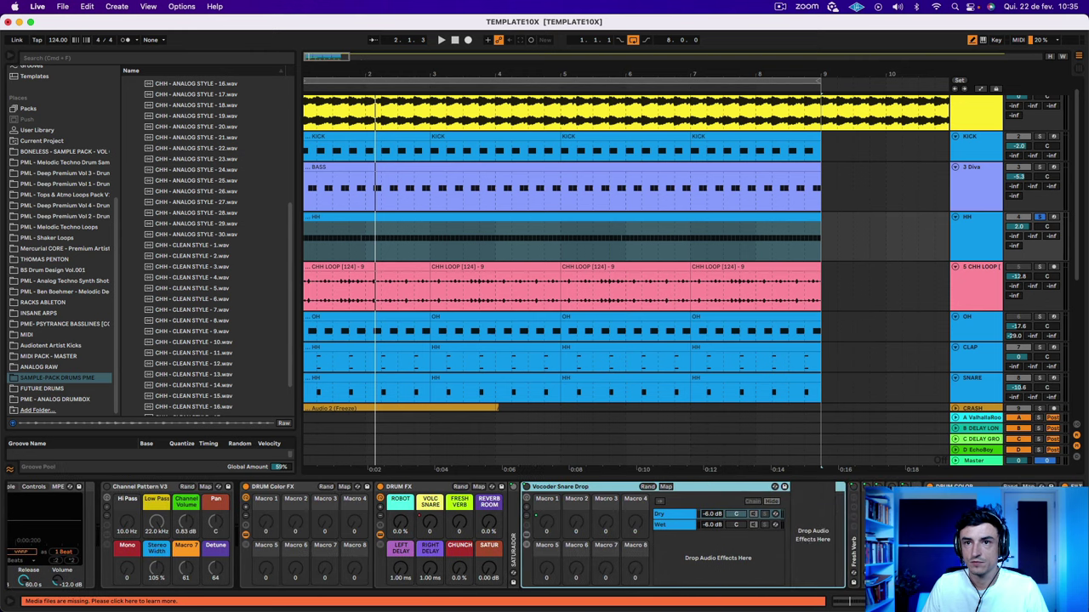
scroll(810, 547, "left", 4)
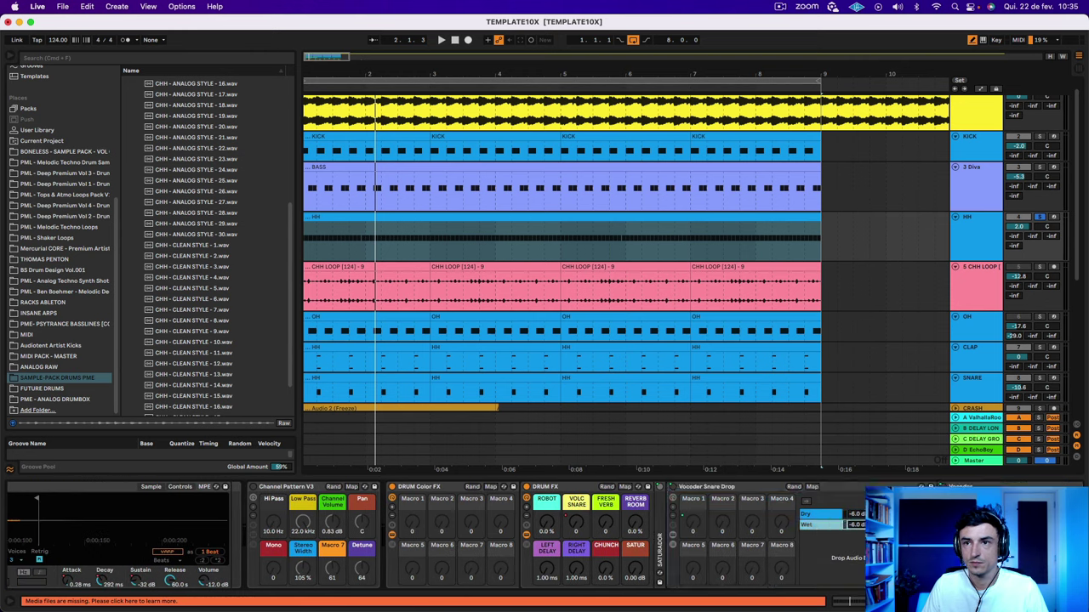
scroll(818, 528, "right", 6)
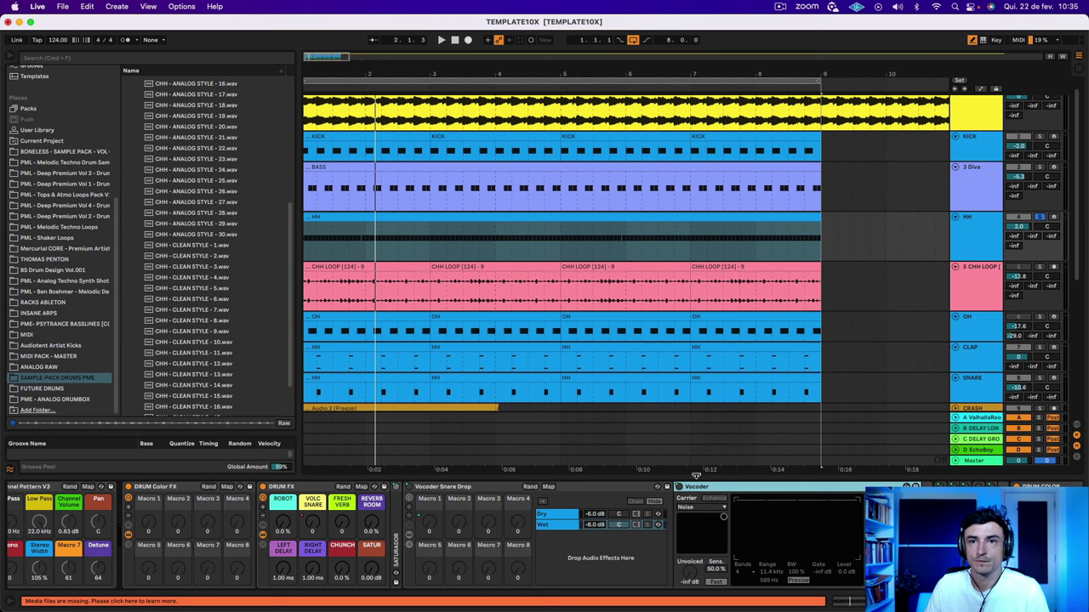
scroll(277, 500, "left", 1)
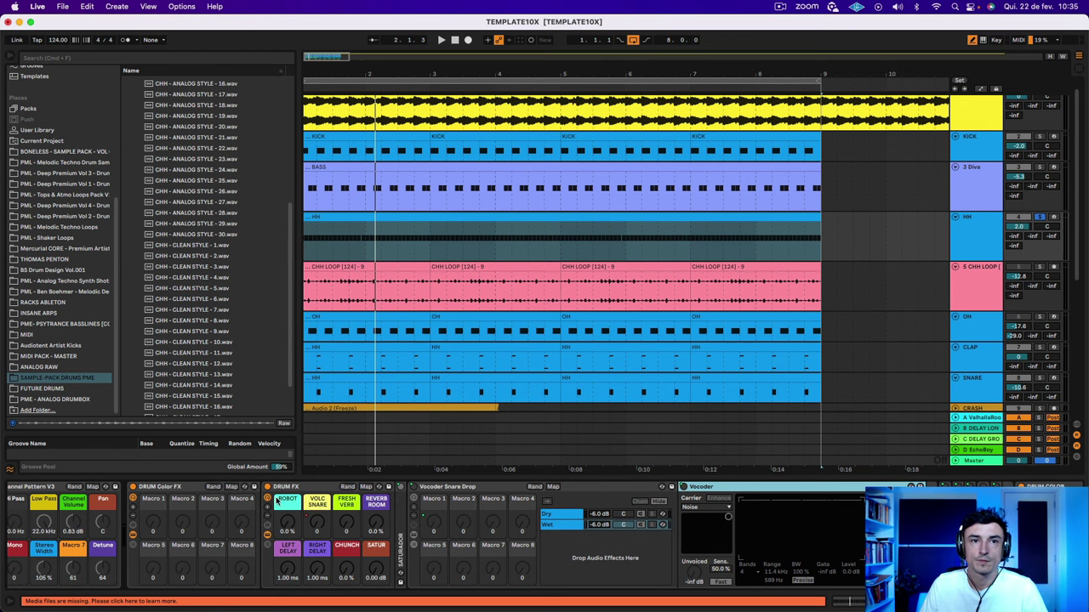
key("space")
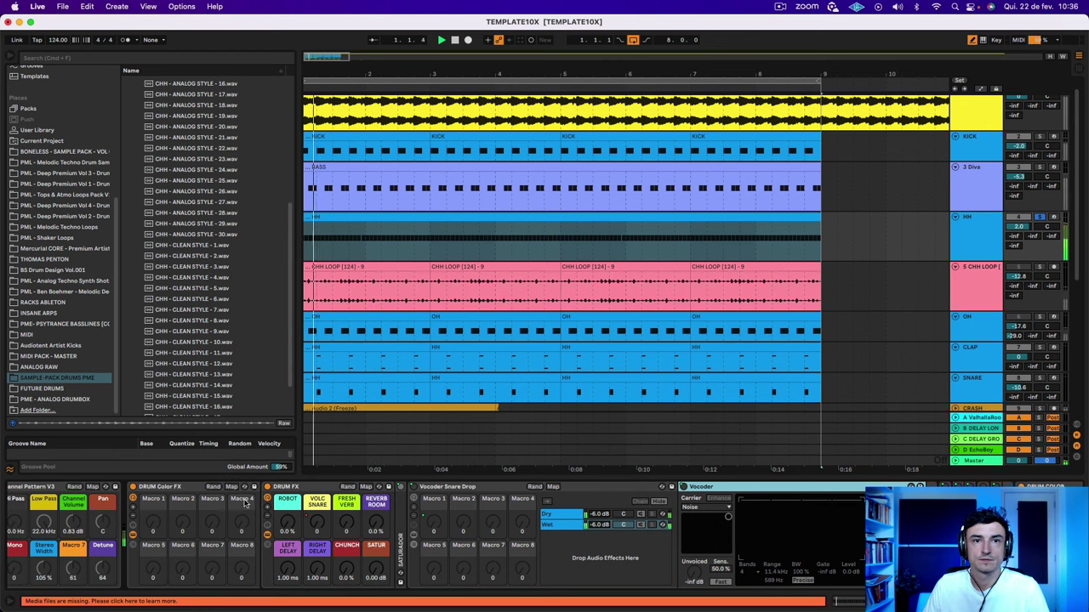
key("space")
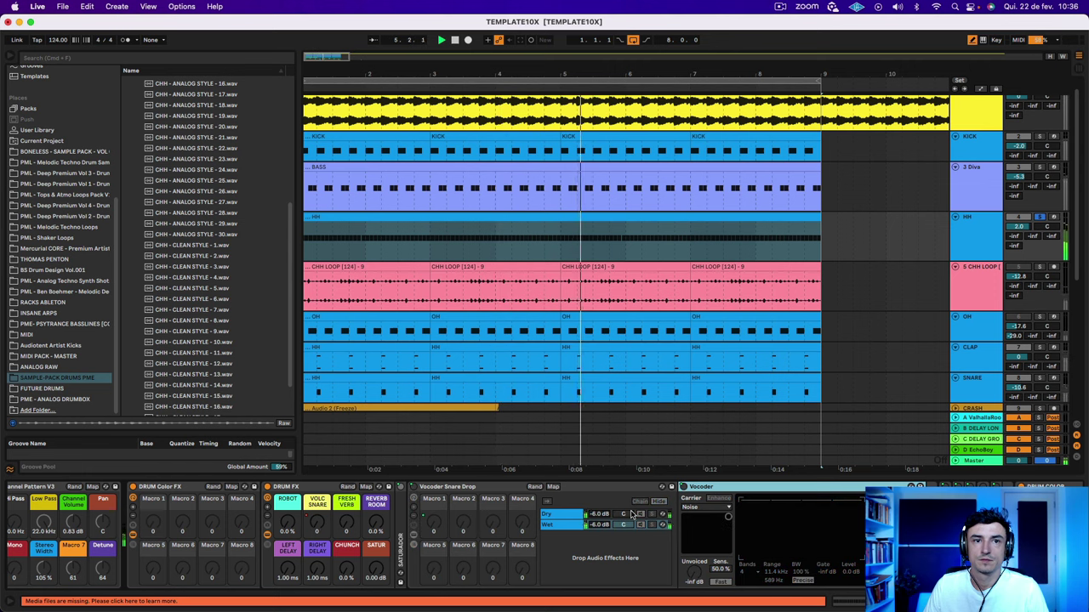
key("space")
Set the Basic FX Synth Rack's Delay to 7.5 % on the HH track and play the HH clip.
scroll(663, 517, "right", 5)
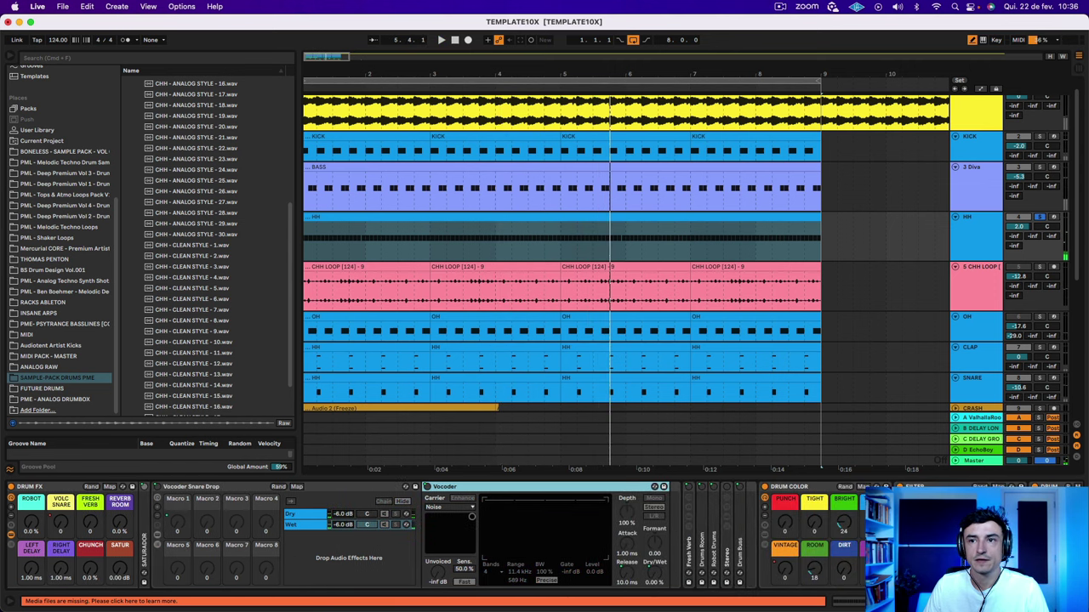
scroll(862, 539, "right", 3)
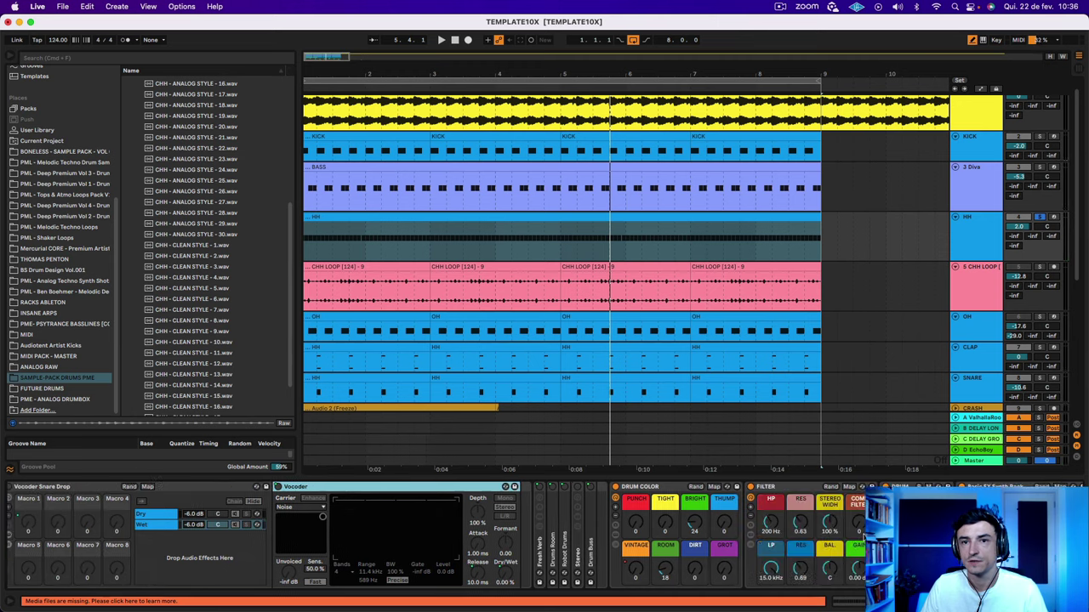
scroll(817, 519, "right", 5)
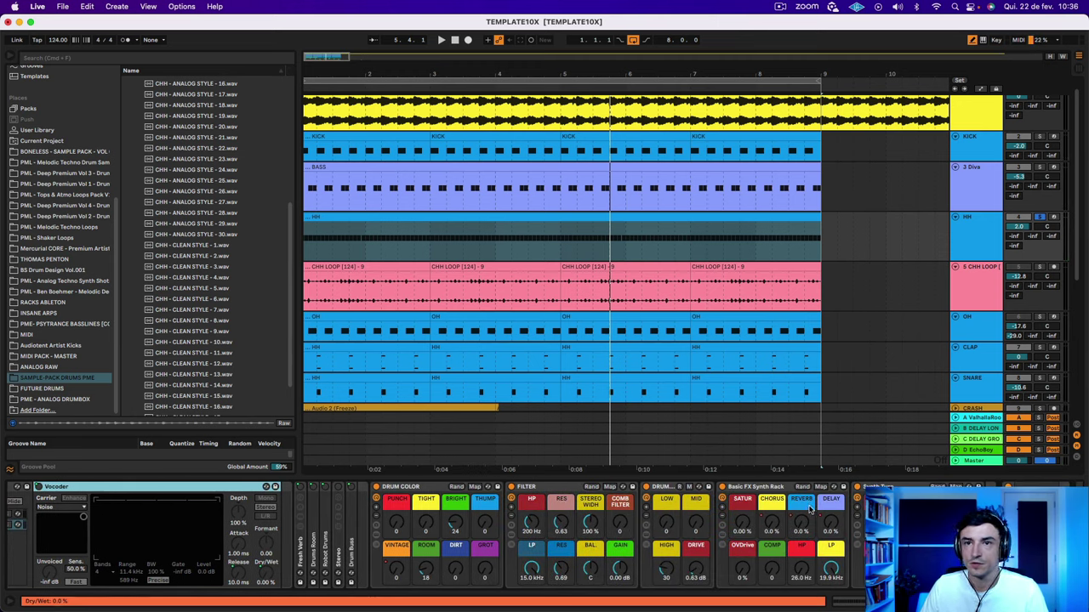
scroll(829, 519, "right", 1)
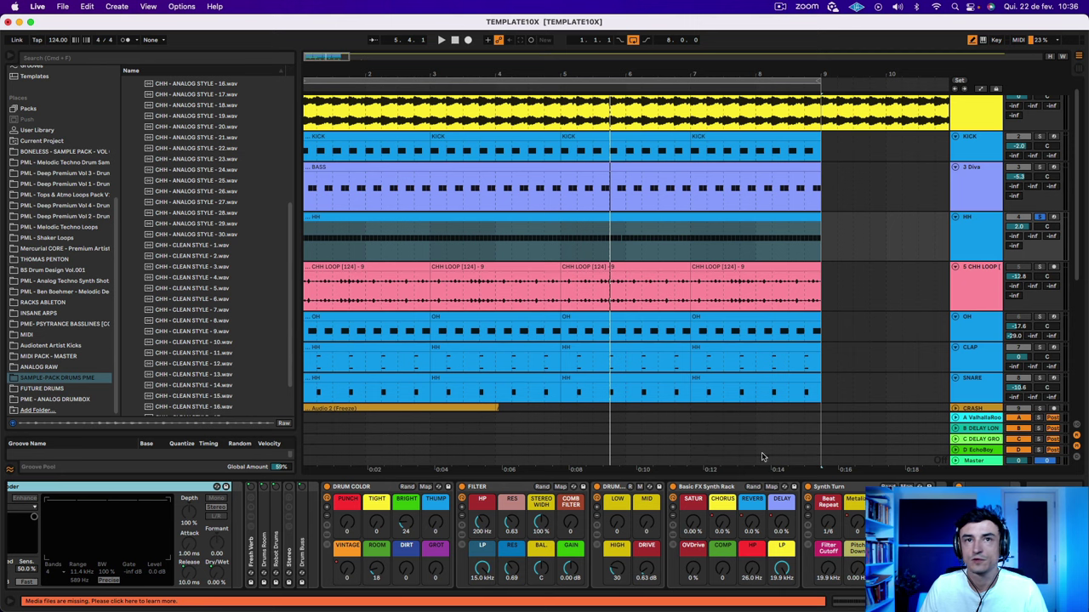
left_click(489, 215)
key("space")
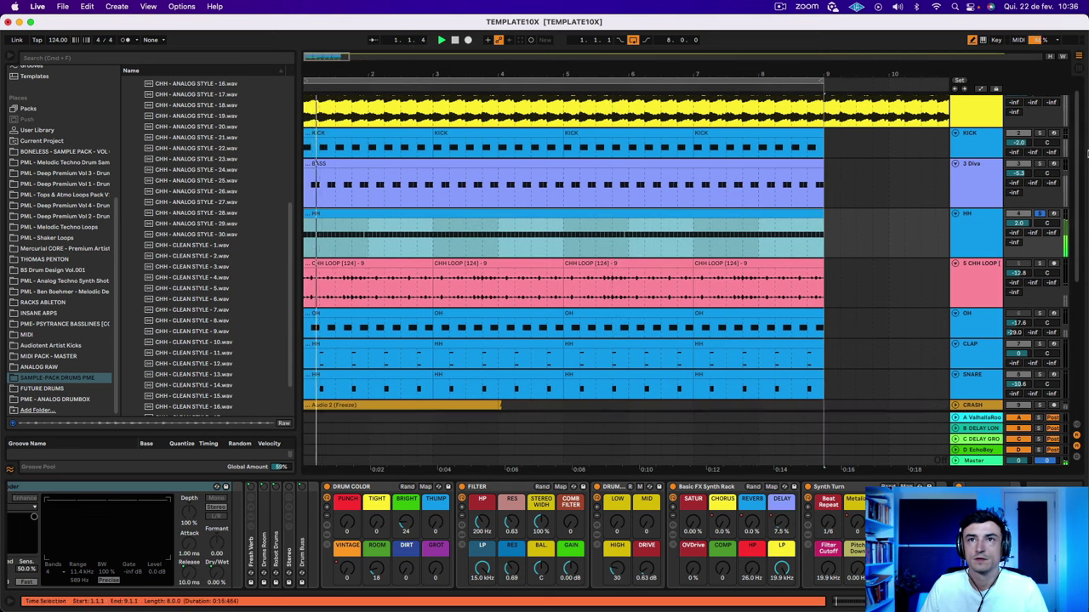
Show the automation lanes and look through the HH track's automatable devices while the loop plays.
key("a")
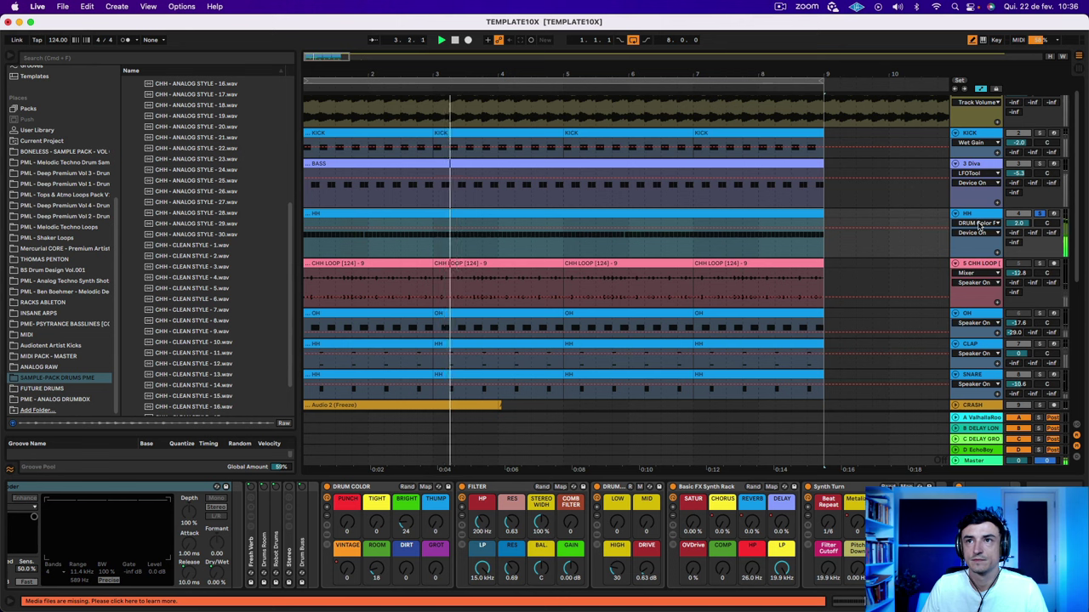
left_click(979, 224)
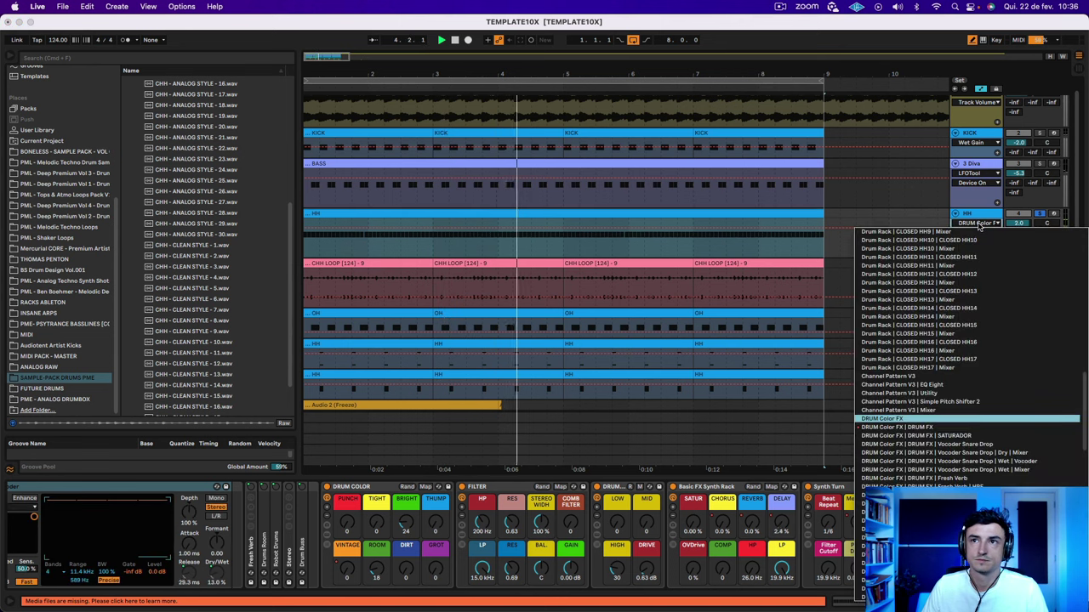
left_click(979, 226)
left_click(978, 233)
left_click(980, 227)
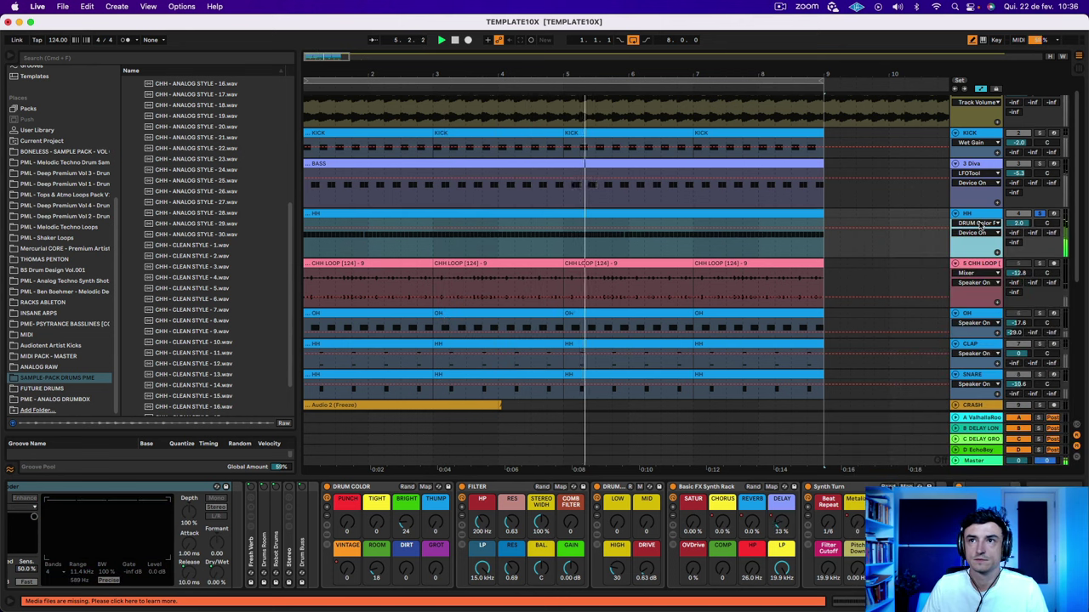
left_click(981, 223)
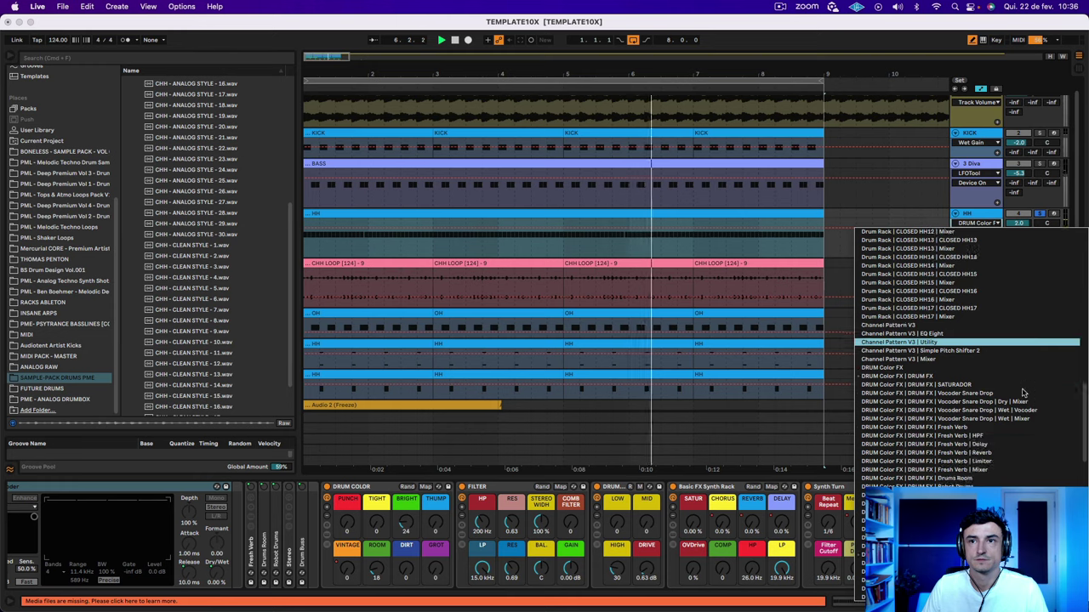
scroll(1023, 392, "up", 15)
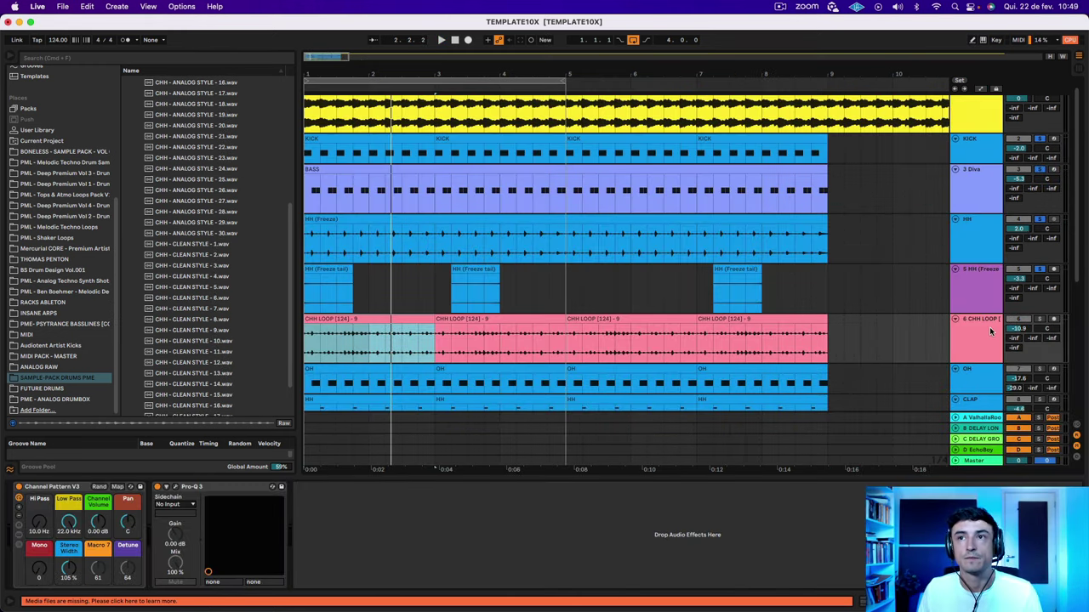
Solo the CHH LOOP track, audition its last clip, and select all four CHH LOOP clips.
left_click(989, 331)
left_click(1040, 319)
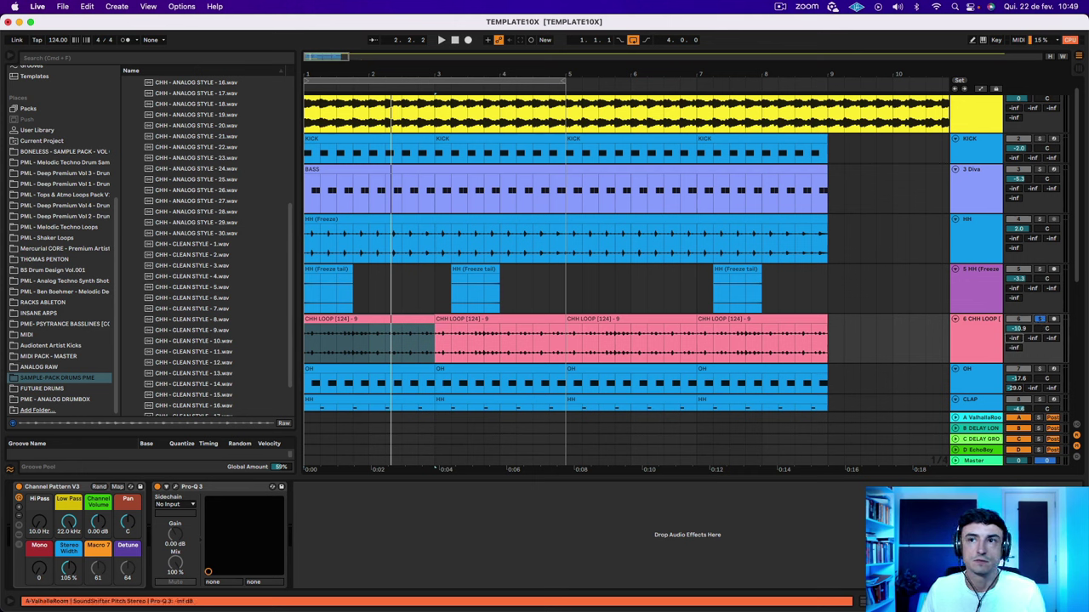
left_click(783, 319)
key("space")
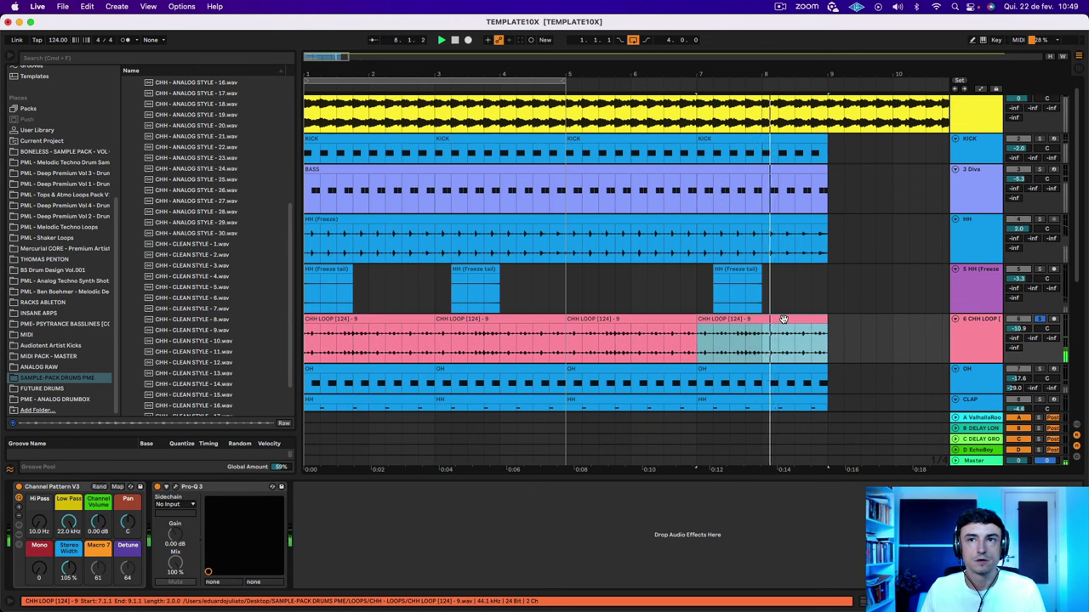
left_click(364, 319, "shift")
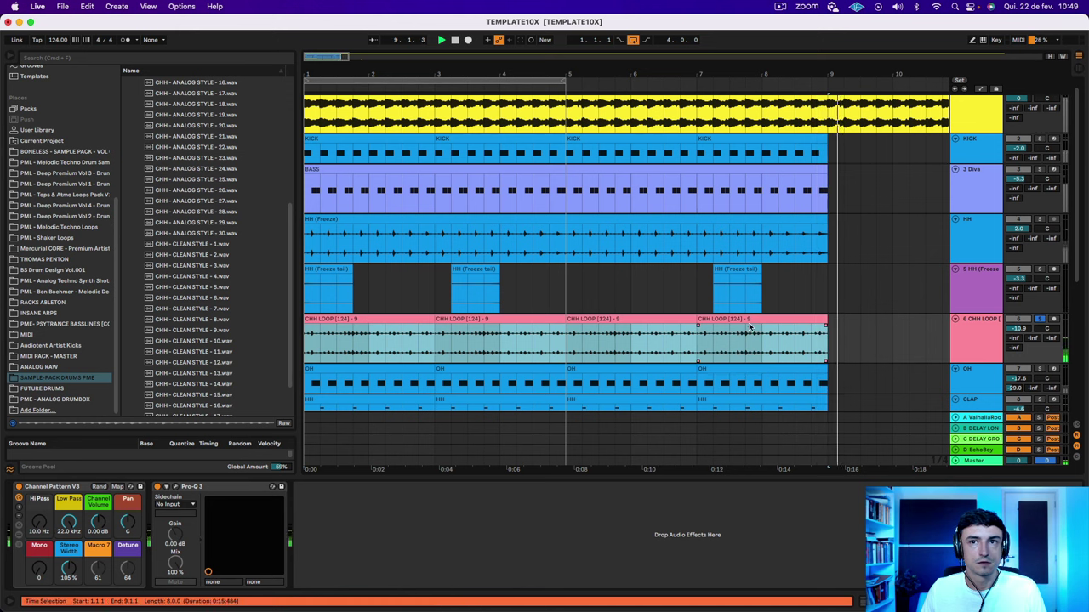
key("space")
left_click(391, 319)
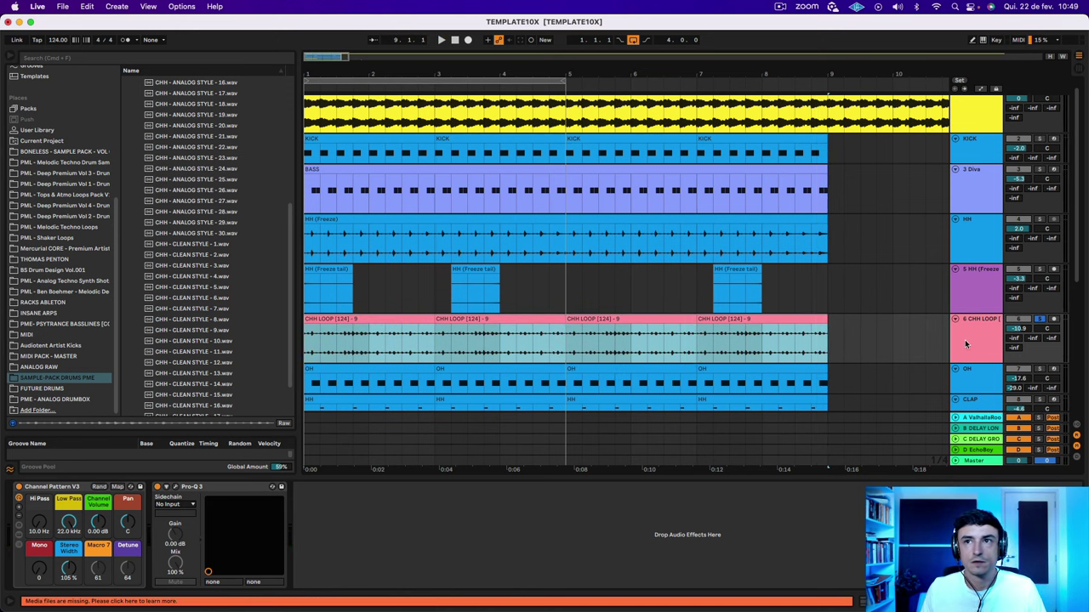
left_click(794, 334)
left_click(378, 322, "shift")
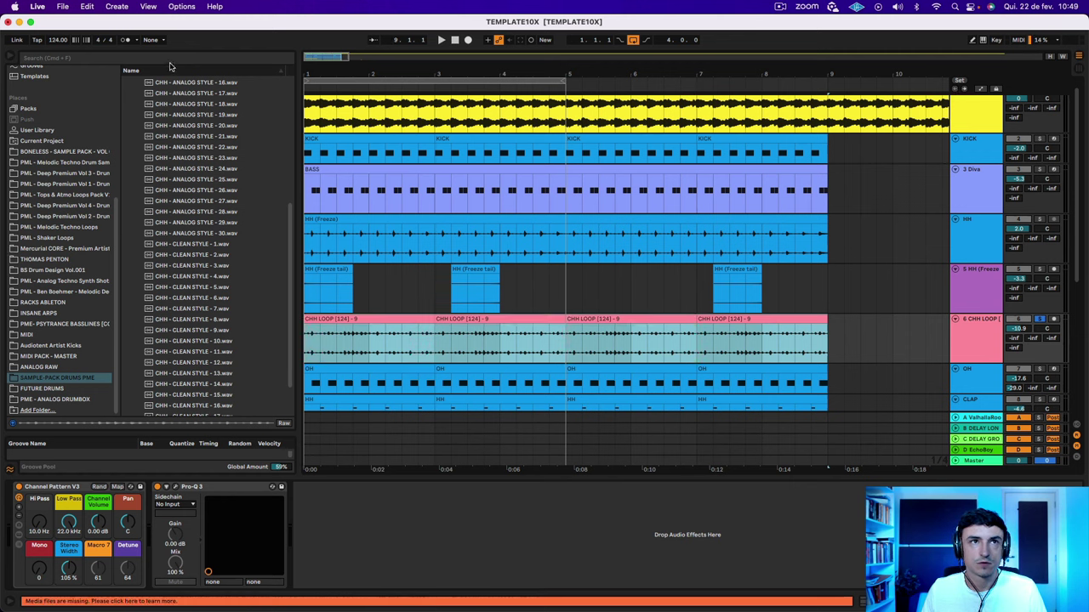
Search the browser for "TRANSIENT s" across all results.
left_click(170, 60)
type("TRANSIENT S")
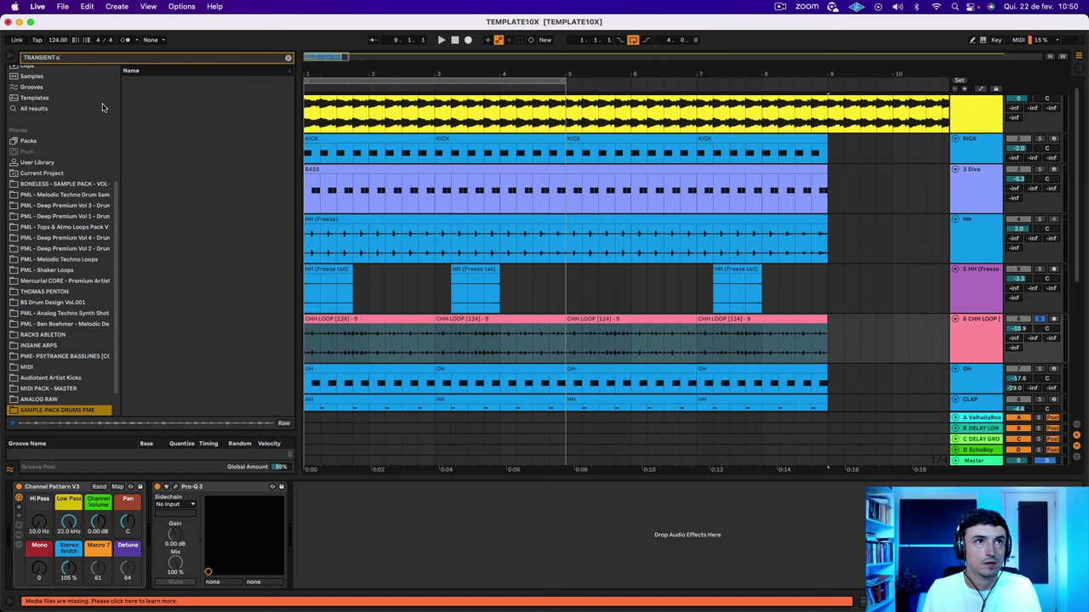
left_click(71, 109)
Try the UAD SPL Transient Designer on the CHH LOOP track, decline the purchase offer, and remove the plug-in.
left_click(162, 114)
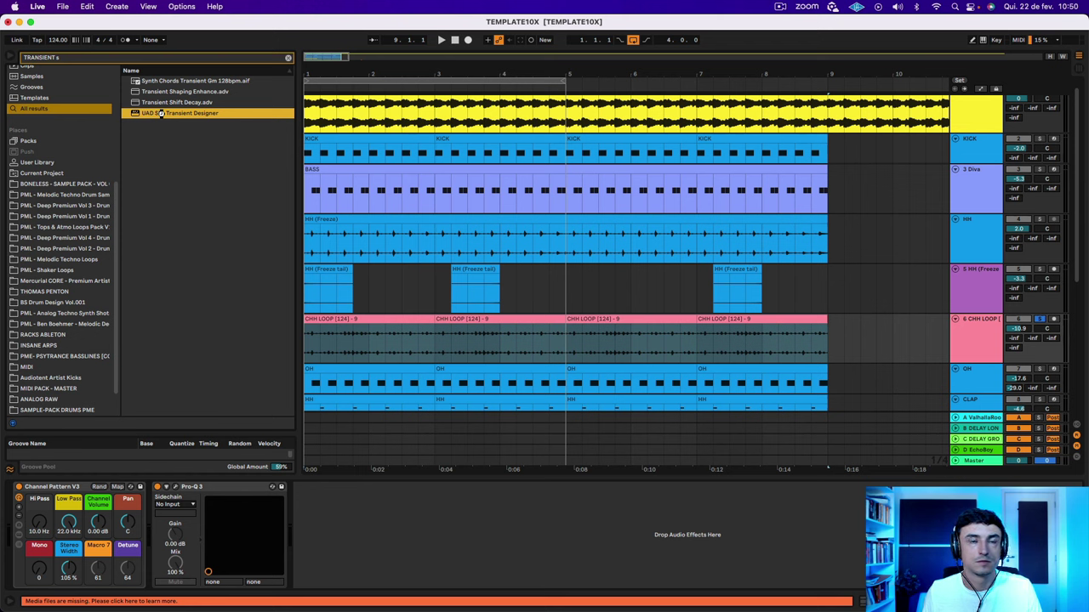
double_click(162, 114)
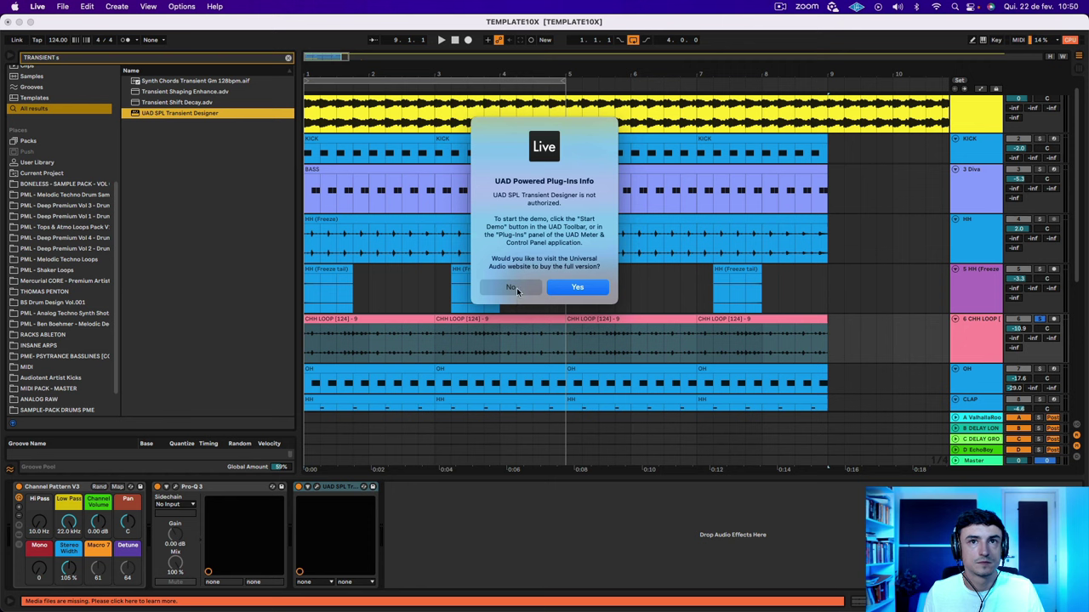
left_click(511, 288)
left_click(337, 487)
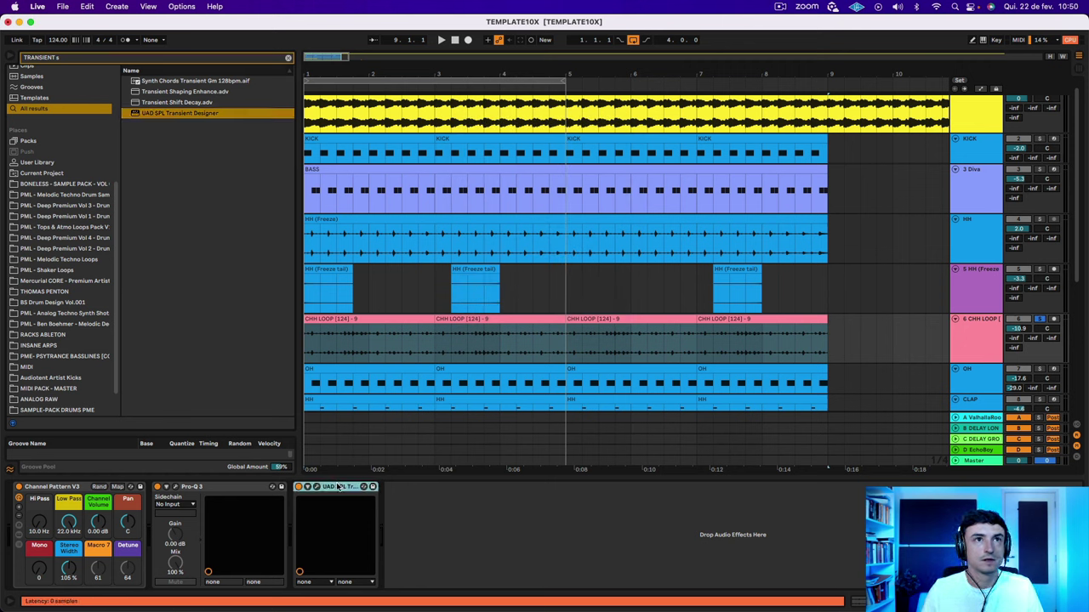
key("Delete")
Search the browser for "TRANSIENT m", add Transient Master to the CHH LOOP track, and open its plug-in window.
type("m")
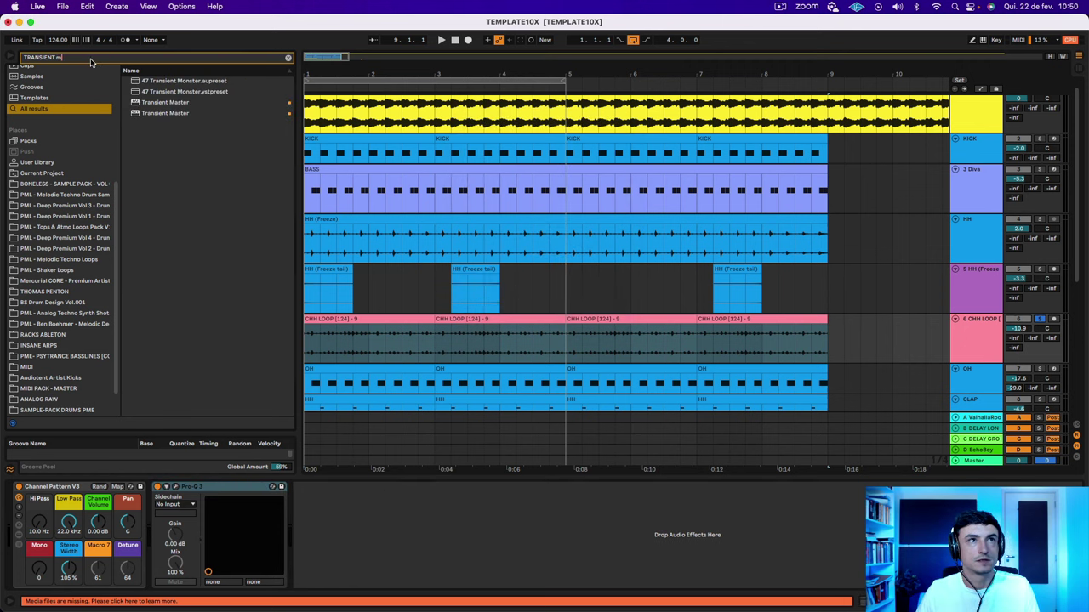
left_click(189, 103)
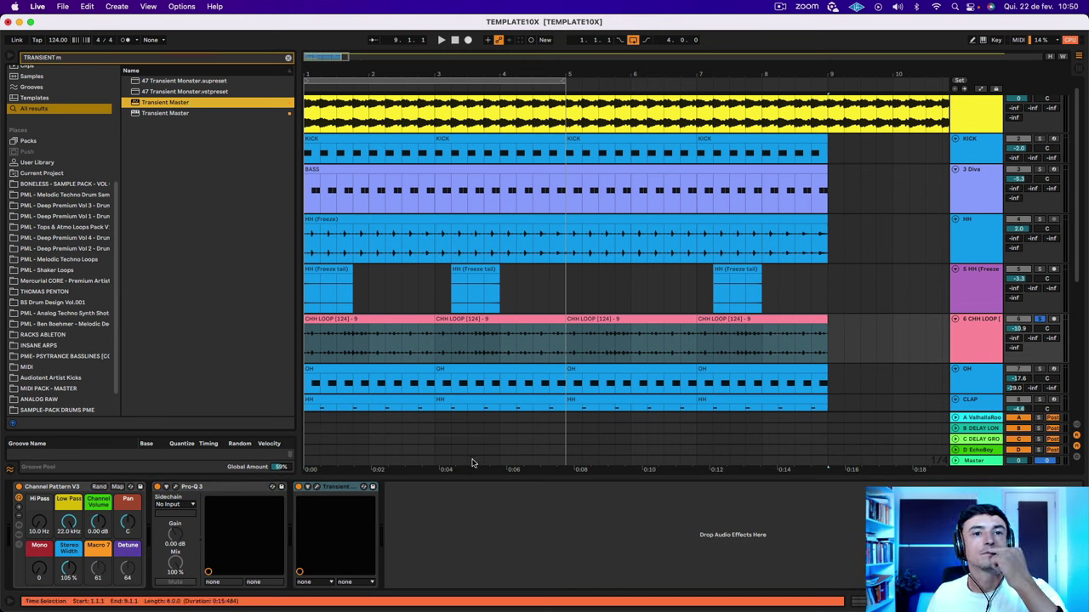
left_click(315, 487)
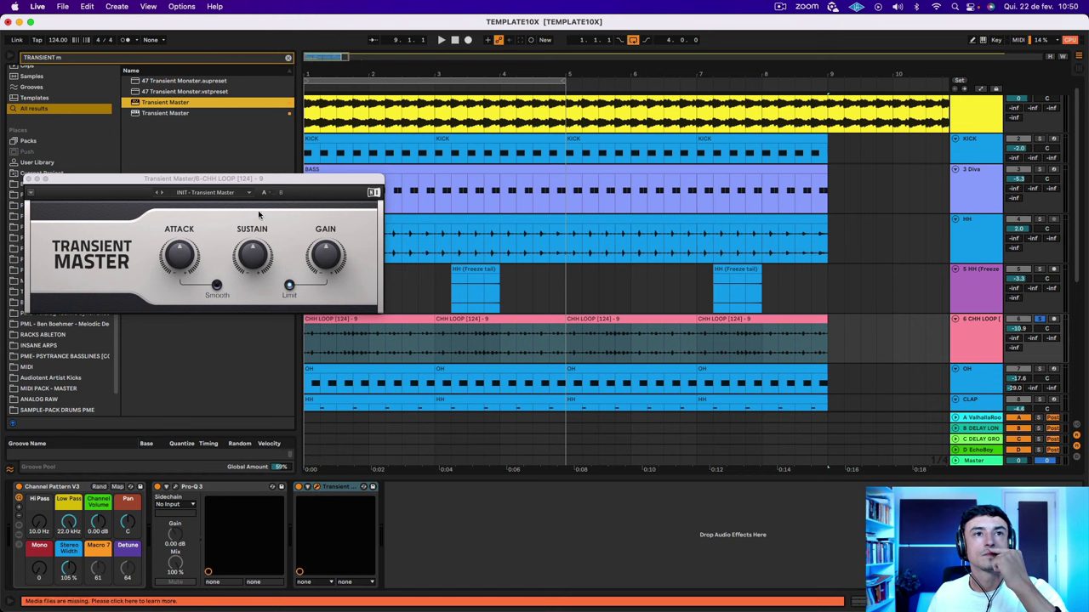
Set Transient Master's Attack to -67.0 %, raise its Sustain, and audition the CHH loop together with the soloed HH track.
left_click(193, 261)
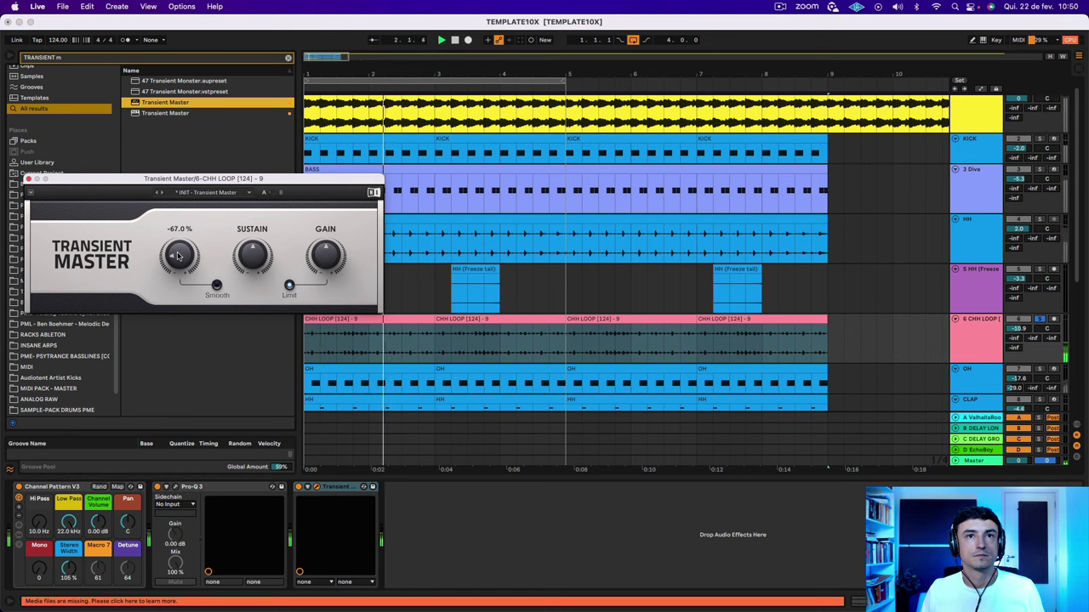
left_click_drag(252, 256, 253, 206)
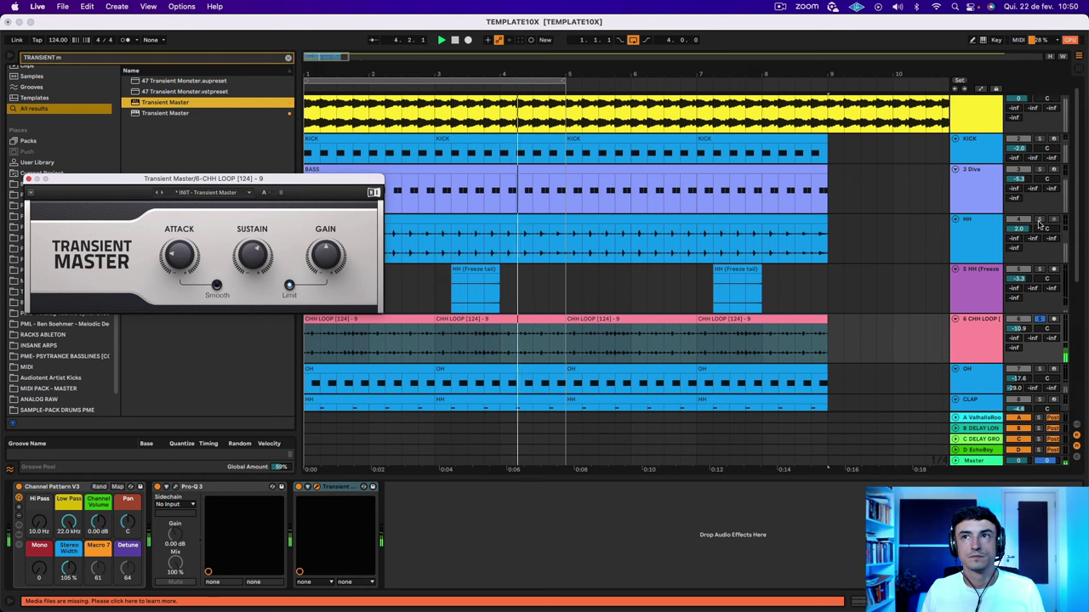
left_click(1038, 222)
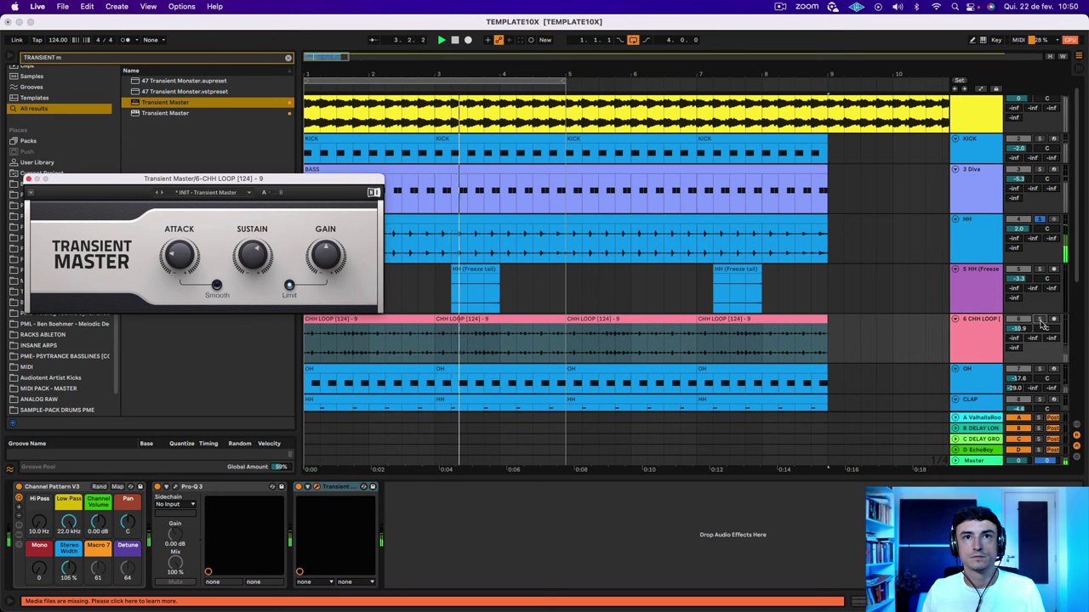
left_click(544, 320)
left_click(377, 320)
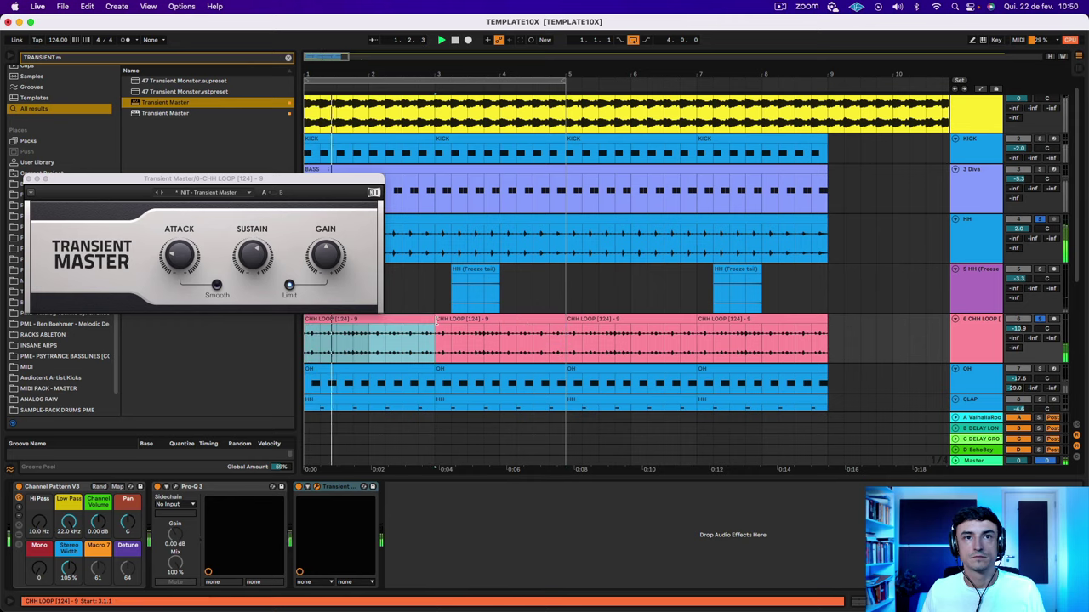
key("space")
Transpose the first CHH LOOP clip down to -12 st and play it back.
double_click(407, 320)
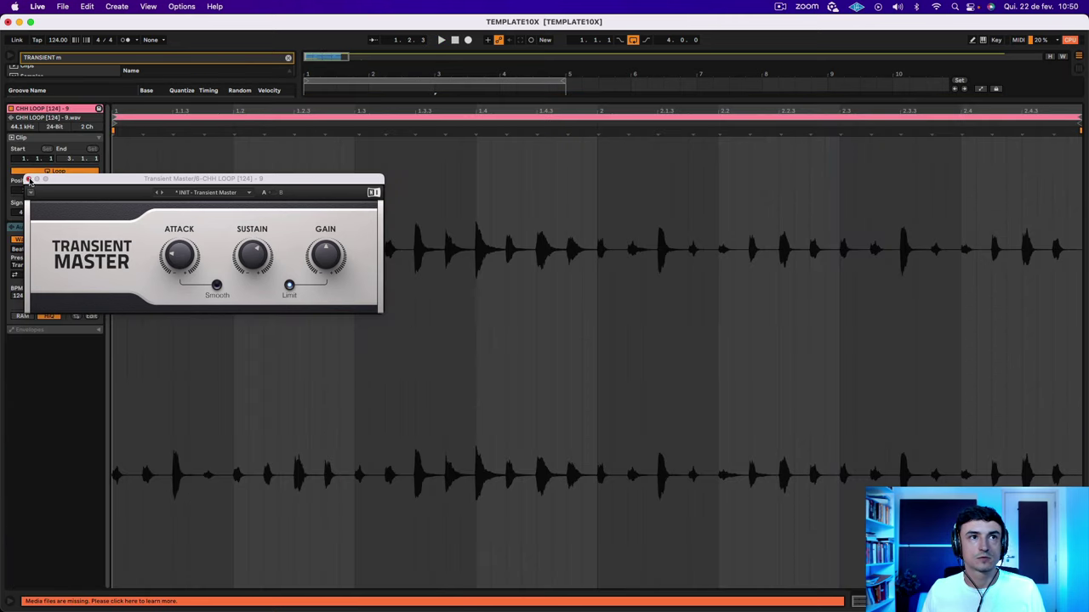
left_click(28, 179)
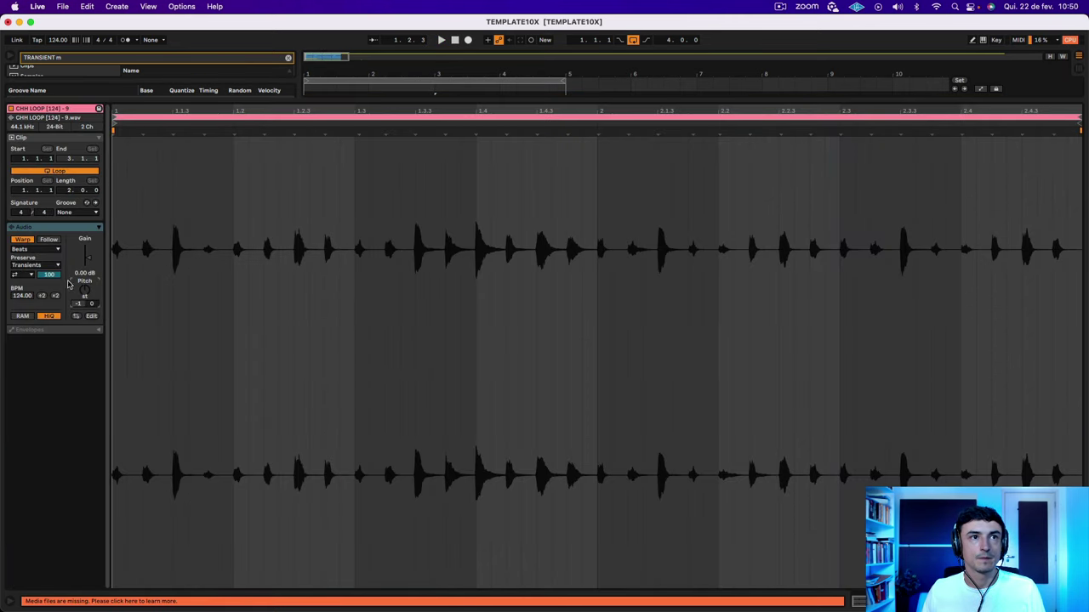
left_click_drag(84, 291, 85, 313)
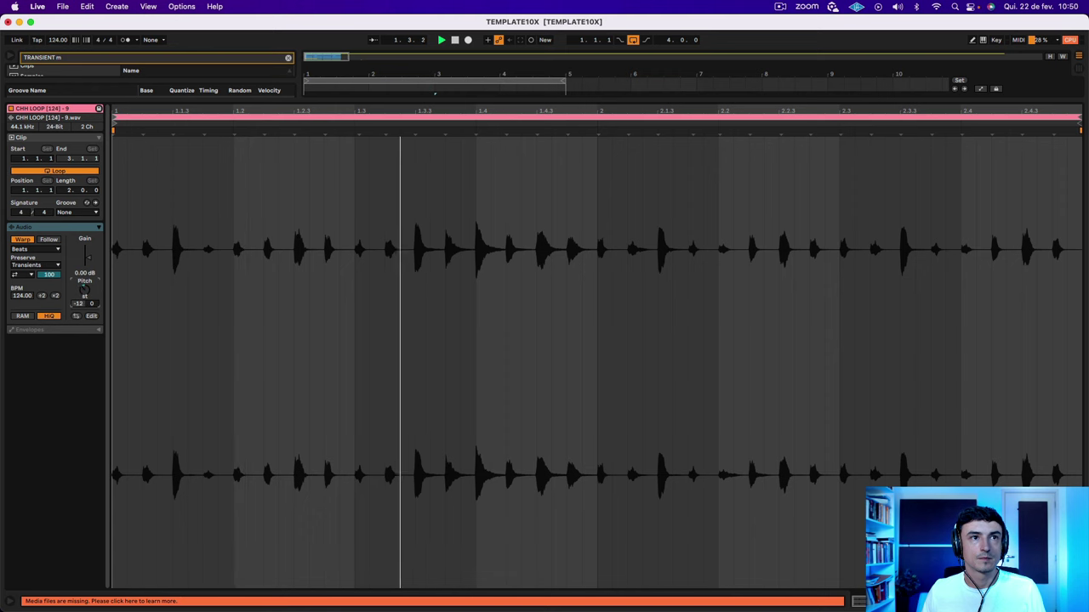
key("space")
key("space")
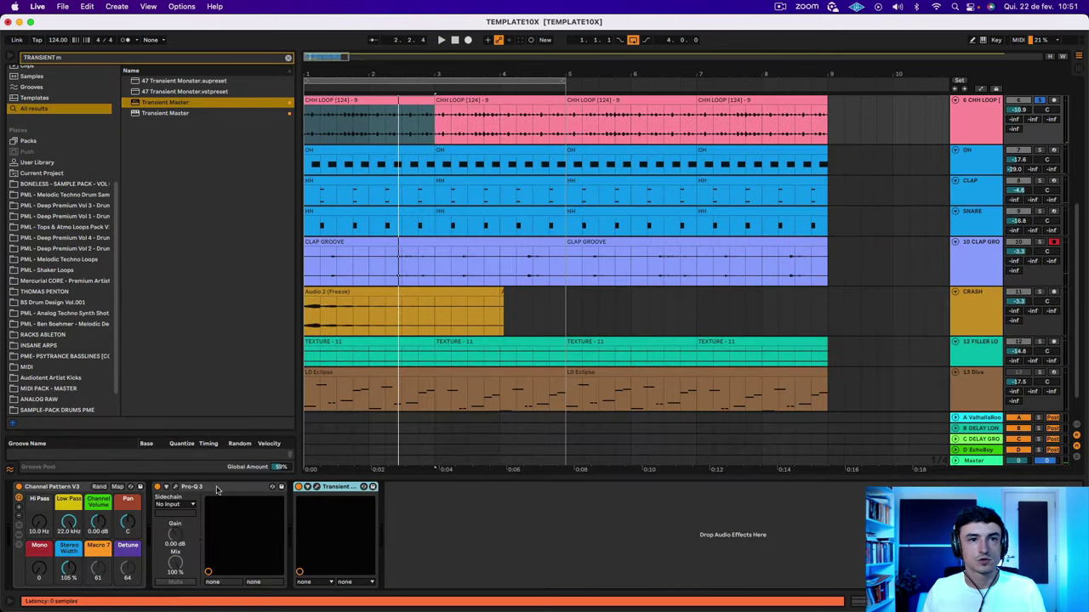
Lower Transient Master's Attack and Sustain on the CHH LOOP track and audition it with the HH track soloed.
left_click(316, 487)
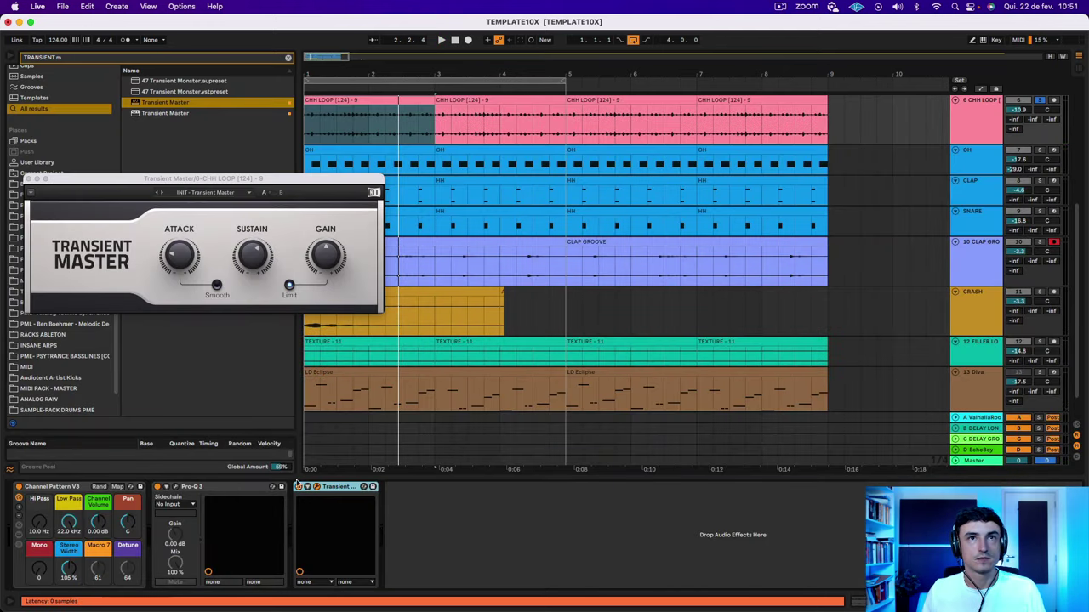
left_click_drag(188, 243, 252, 217)
key("space")
key("space")
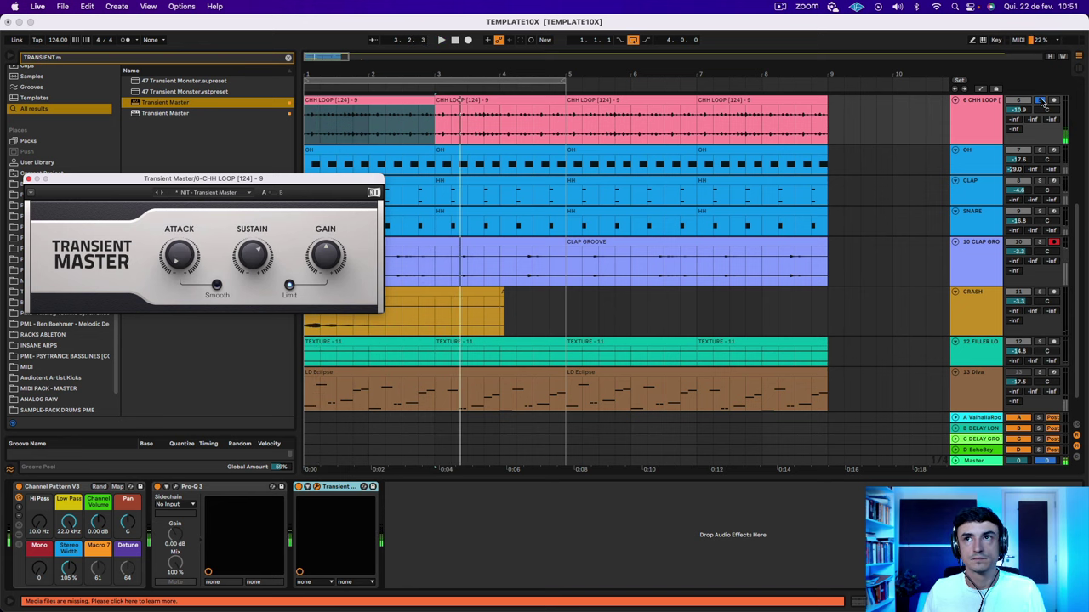
left_click(1041, 100)
left_click_drag(255, 260, 255, 289)
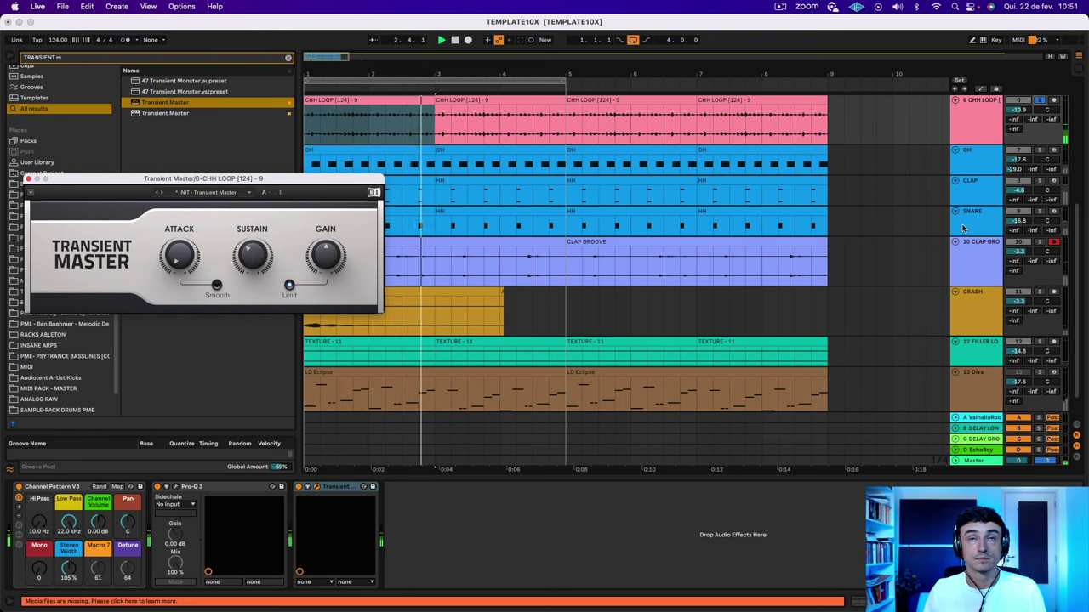
scroll(1048, 145, "up", 3)
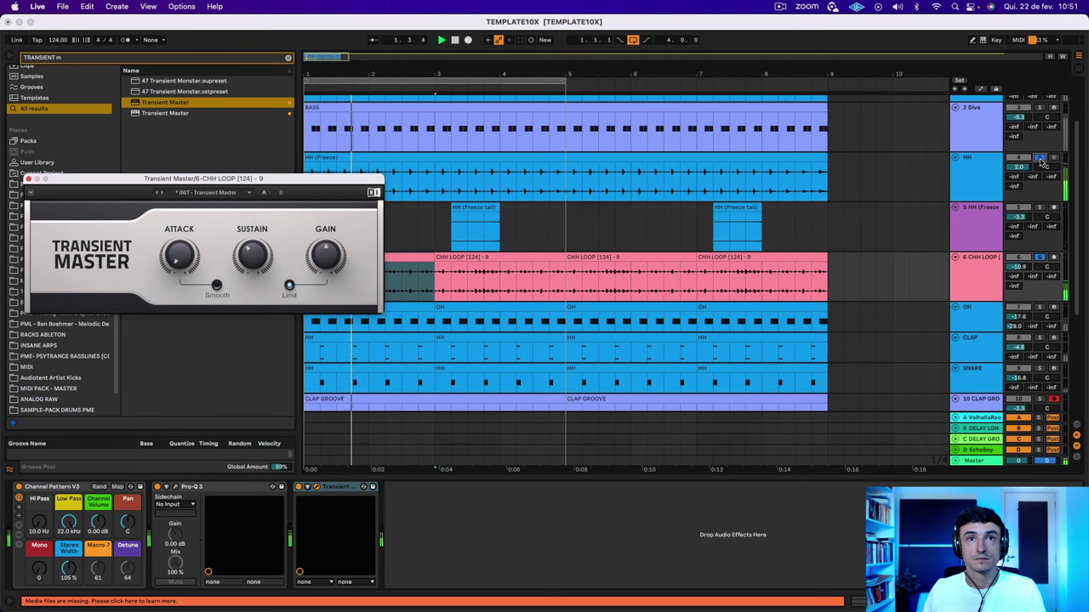
left_click(26, 179)
Duplicate the first CHH LOOP clip three times over the clips up to bar 9 and play the last copy.
left_click(371, 257)
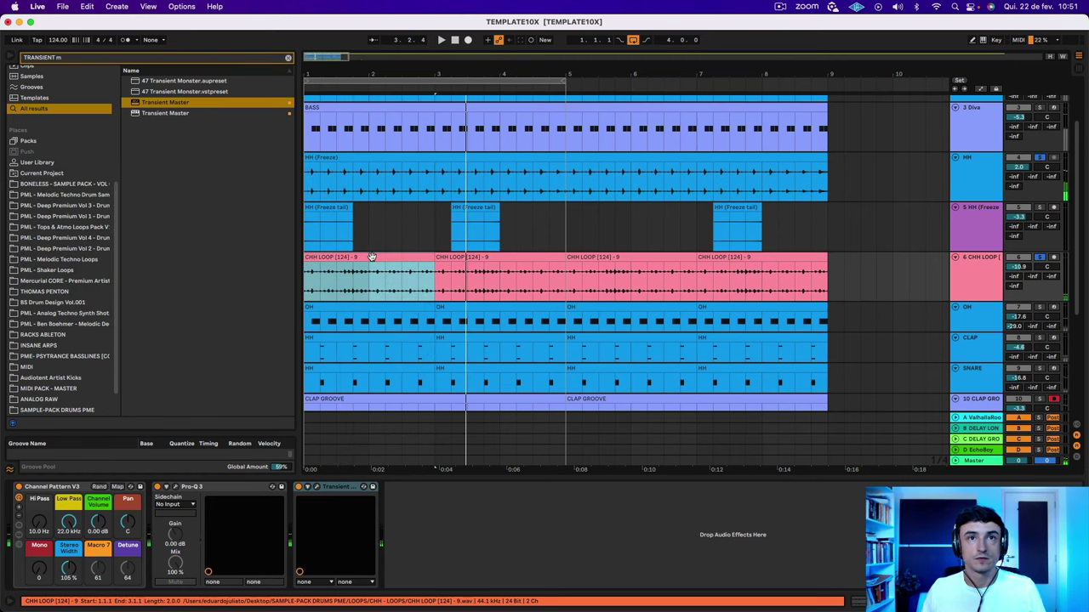
key("super+d")
key("super+d")
key("super+d")
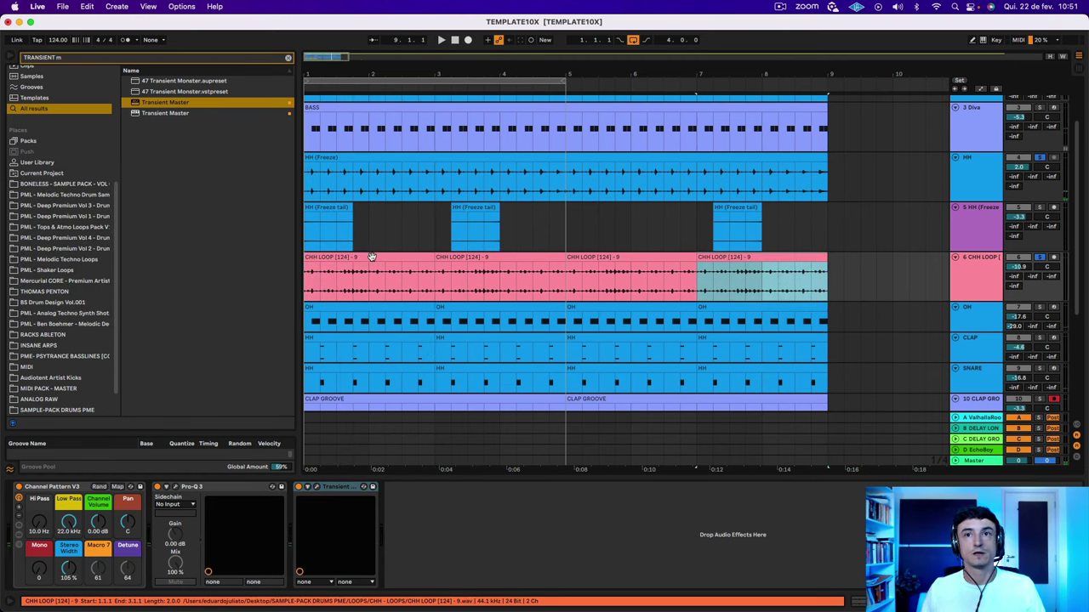
left_click(742, 256)
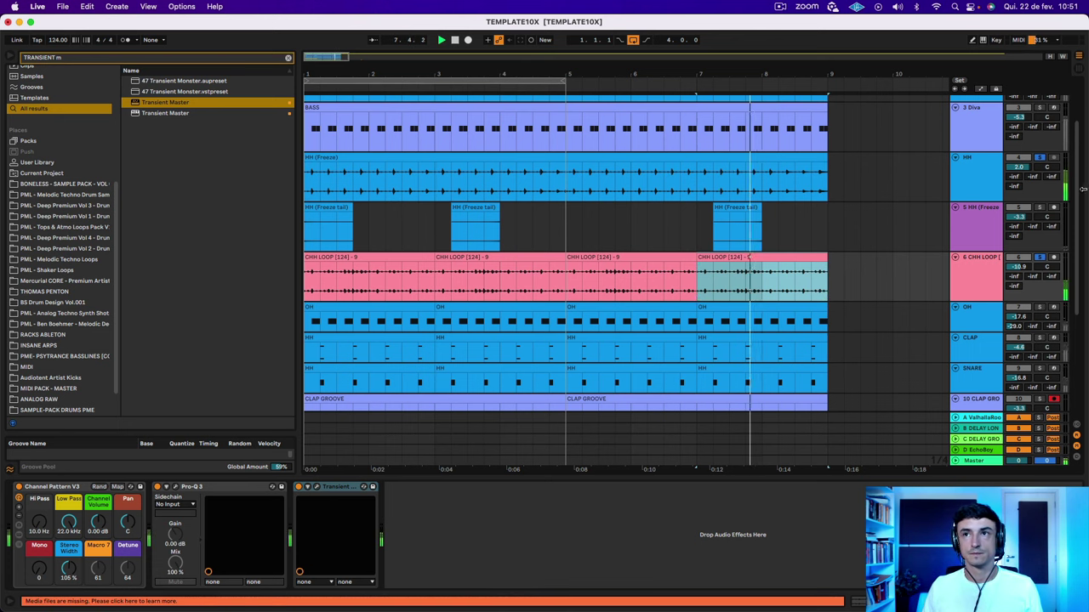
key("space")
Extend the arrangement loop to bar 9 and play the last OH clip with the HH Freeze and OH tracks also soloed.
left_click(749, 231)
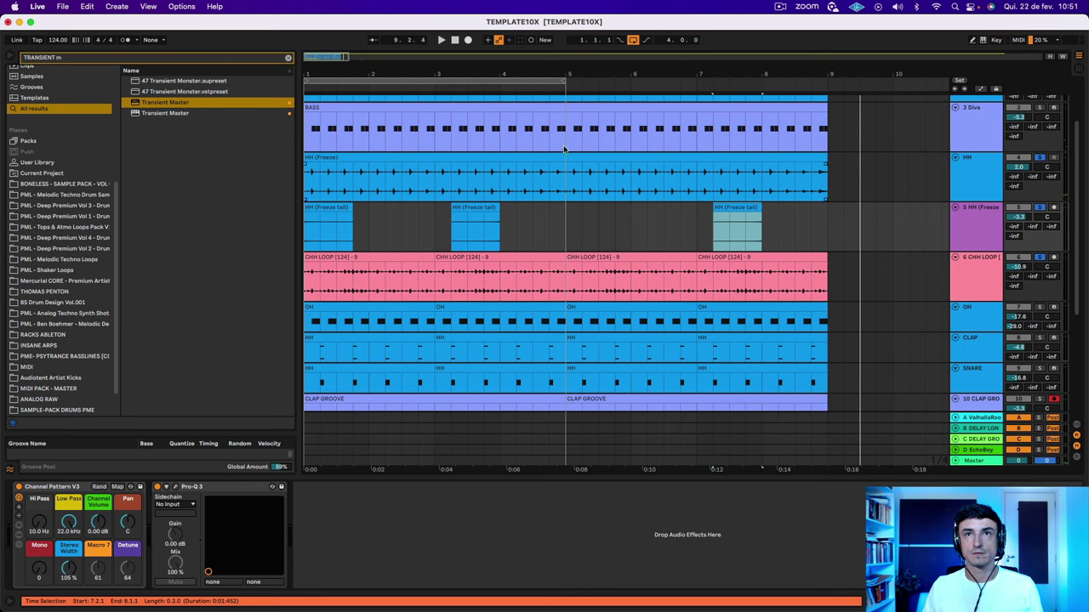
left_click_drag(561, 80, 831, 82)
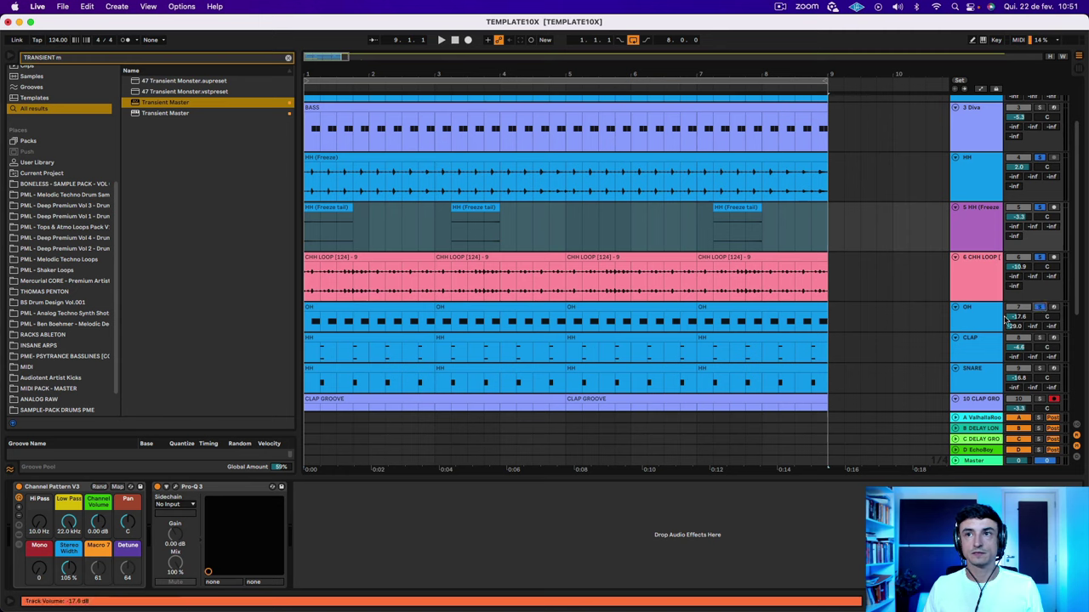
left_click(754, 308)
key("space")
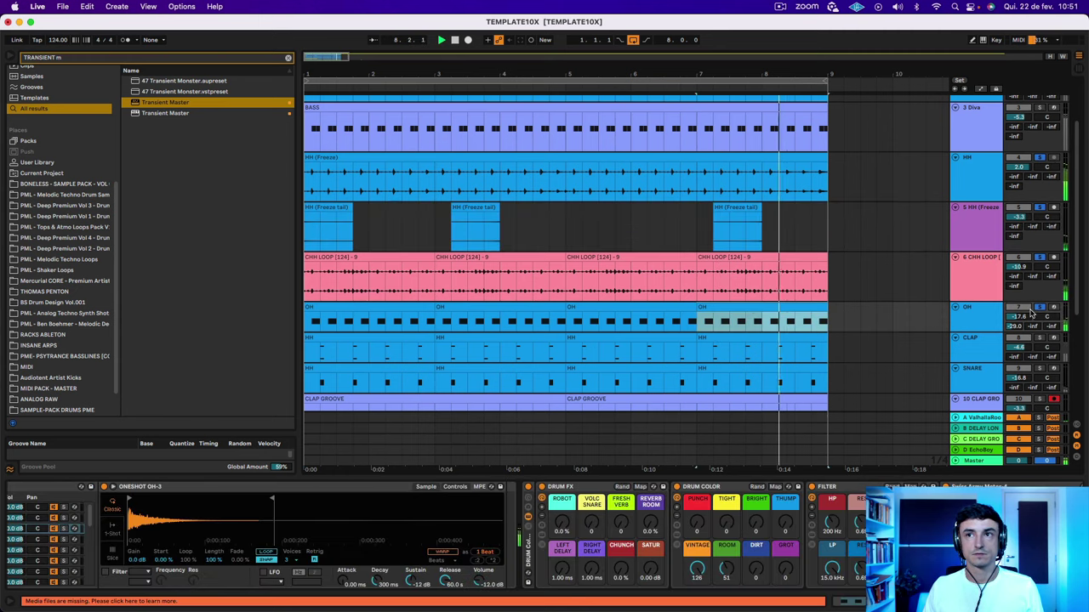
Solo the CLAP track and play it on its own.
scroll(1029, 310, "down", 2)
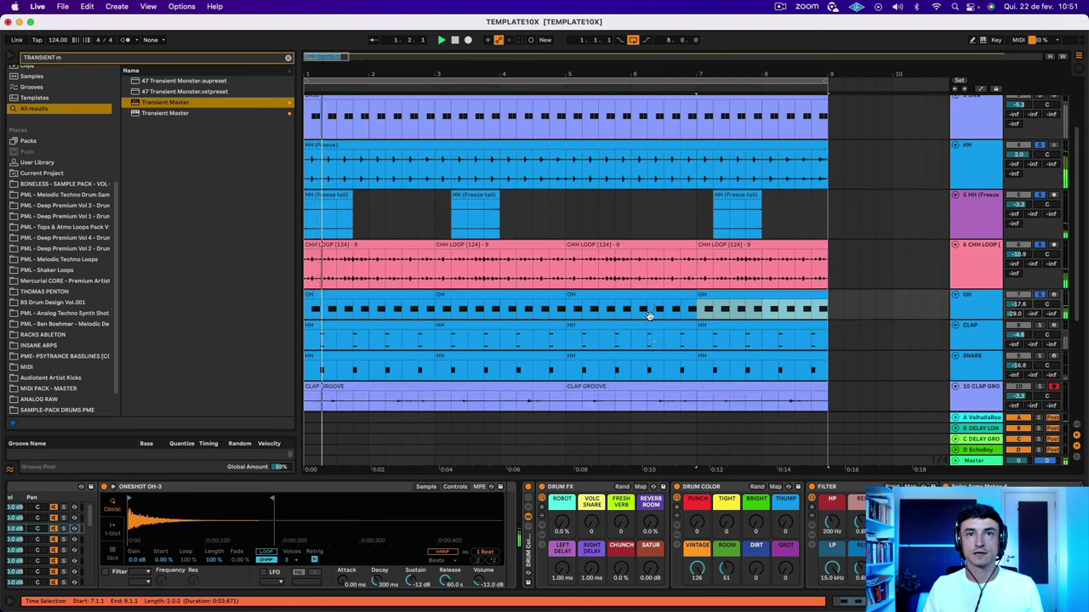
key("space")
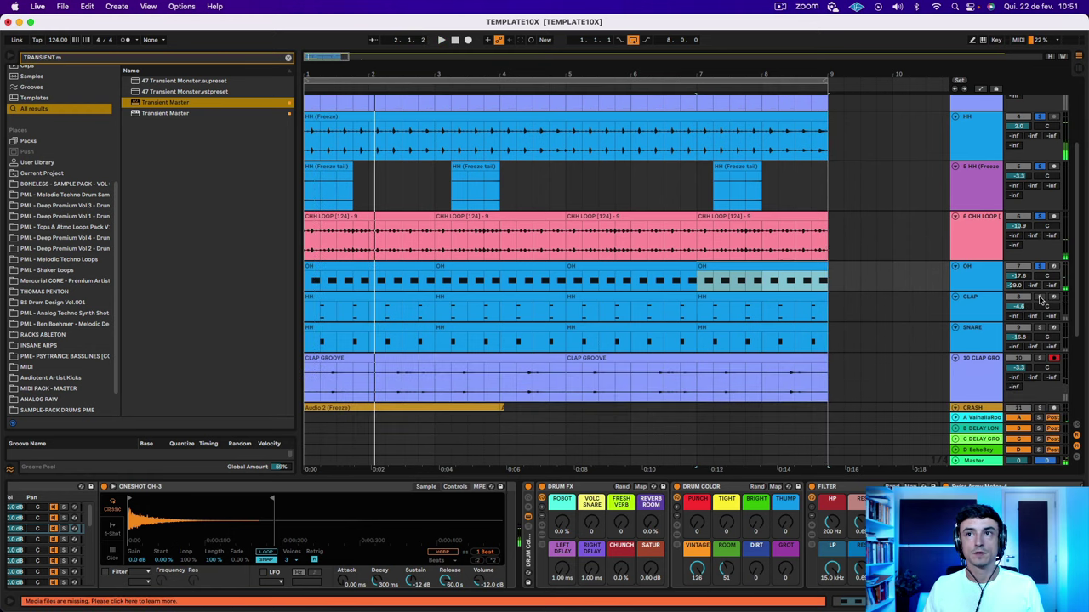
left_click(1041, 299)
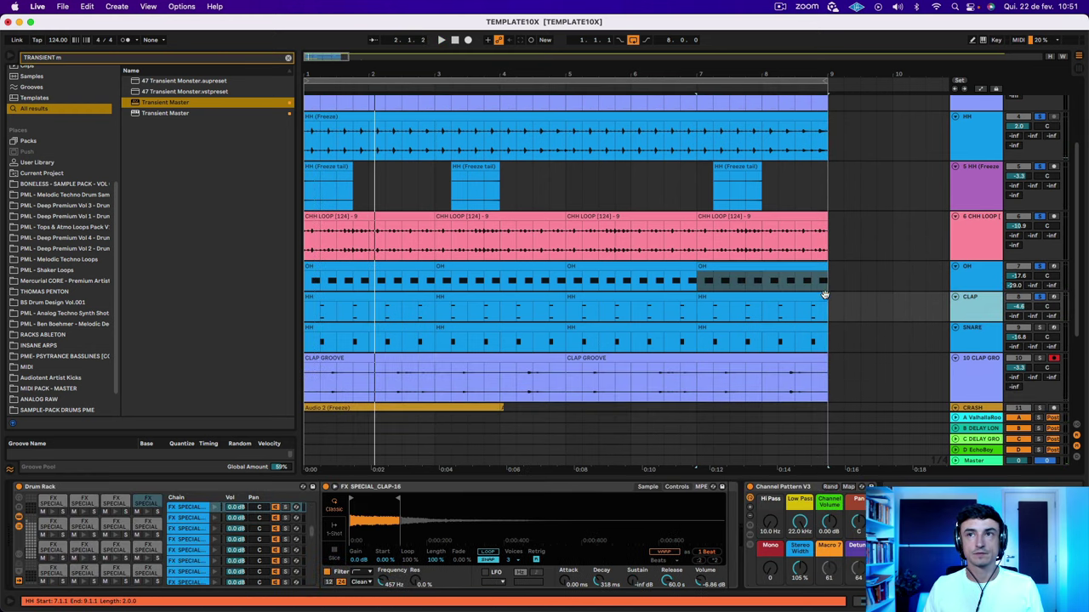
key("space")
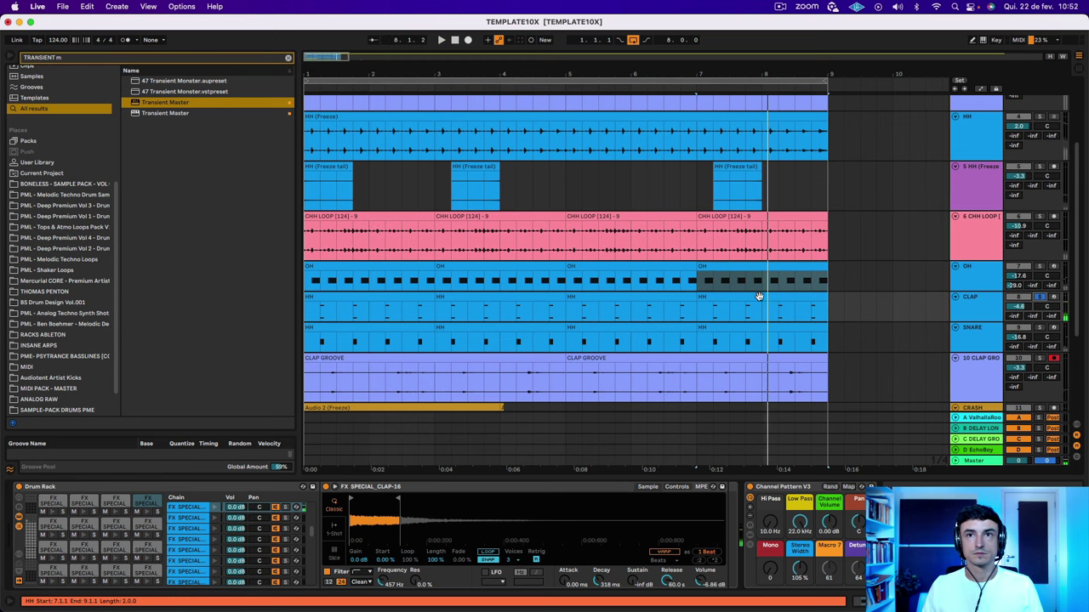
key("space")
Examine the two layers of clap notes in the last CLAP clip and play the soloed track.
double_click(757, 297)
mouse_move(1003, 301)
left_mouse_down()
mouse_move(195, 205)
mouse_move(199, 212)
left_mouse_up()
mouse_move(290, 385)
left_mouse_down()
mouse_move(660, 491)
mouse_move(1055, 488)
mouse_move(160, 328)
left_mouse_up()
mouse_move(254, 338)
left_mouse_down()
mouse_move(707, 478)
mouse_move(1067, 500)
left_mouse_up()
key("shift+Tab")
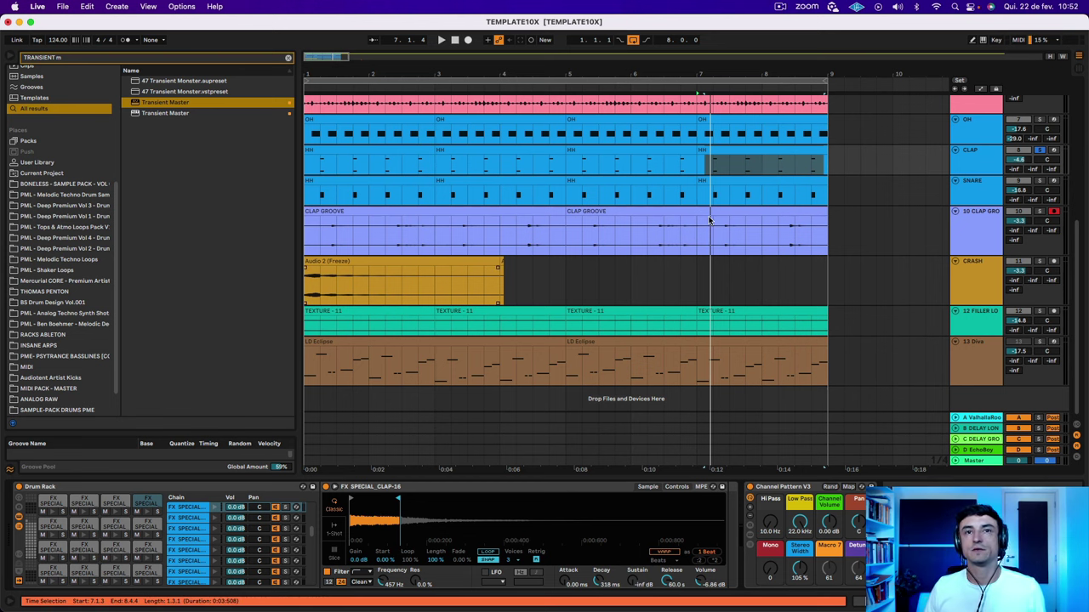
key("space")
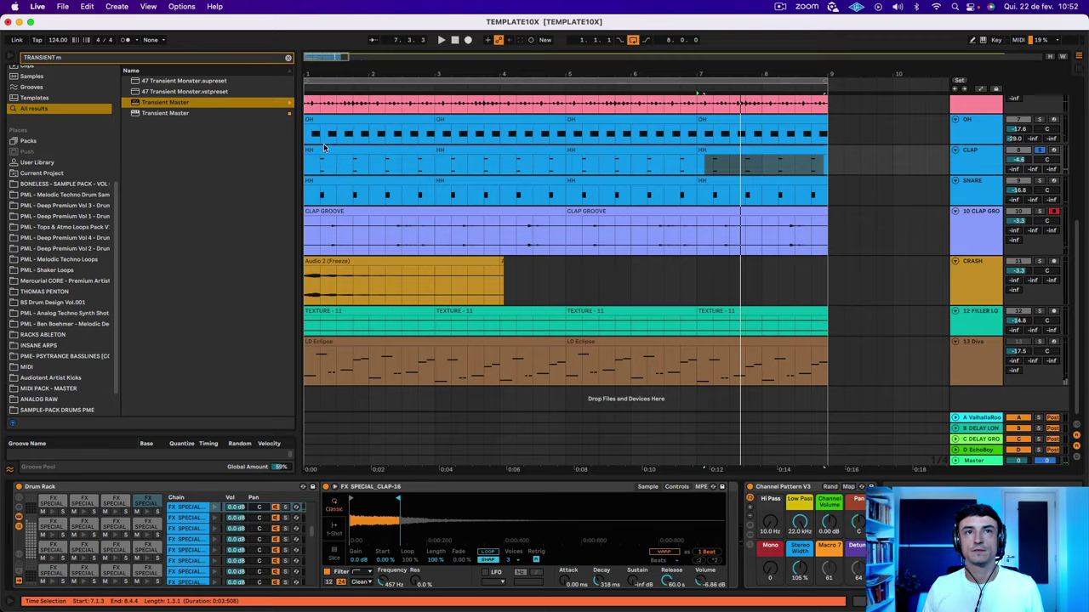
Audition the first CLAP clip with its FX SPECIAL_CLAP-16 notes deactivated, and reactivate them.
double_click(331, 148)
left_click_drag(298, 306, 1007, 183)
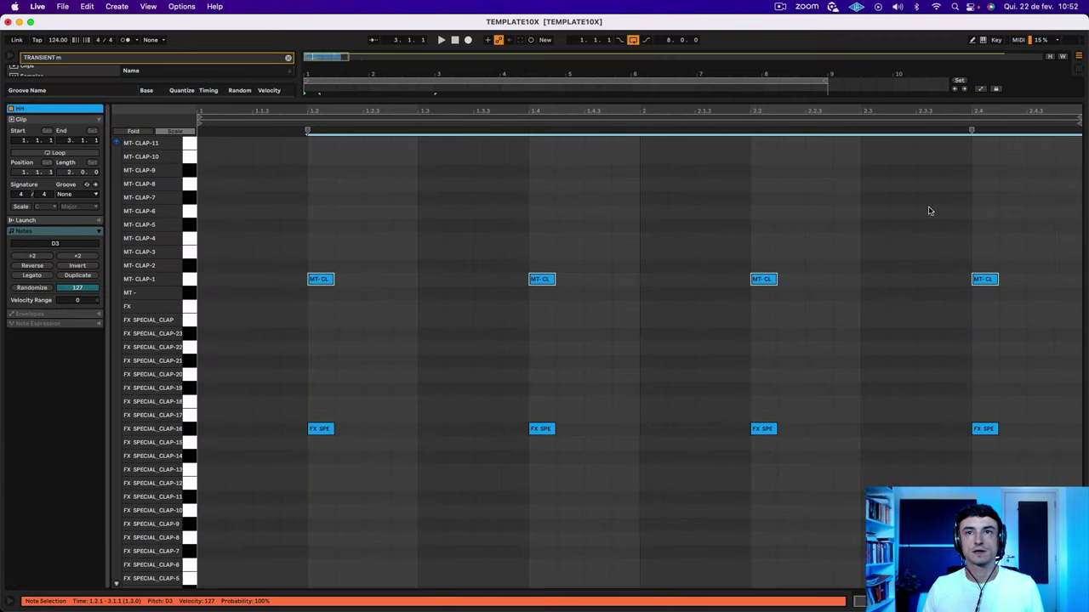
left_click_drag(265, 353, 1086, 473)
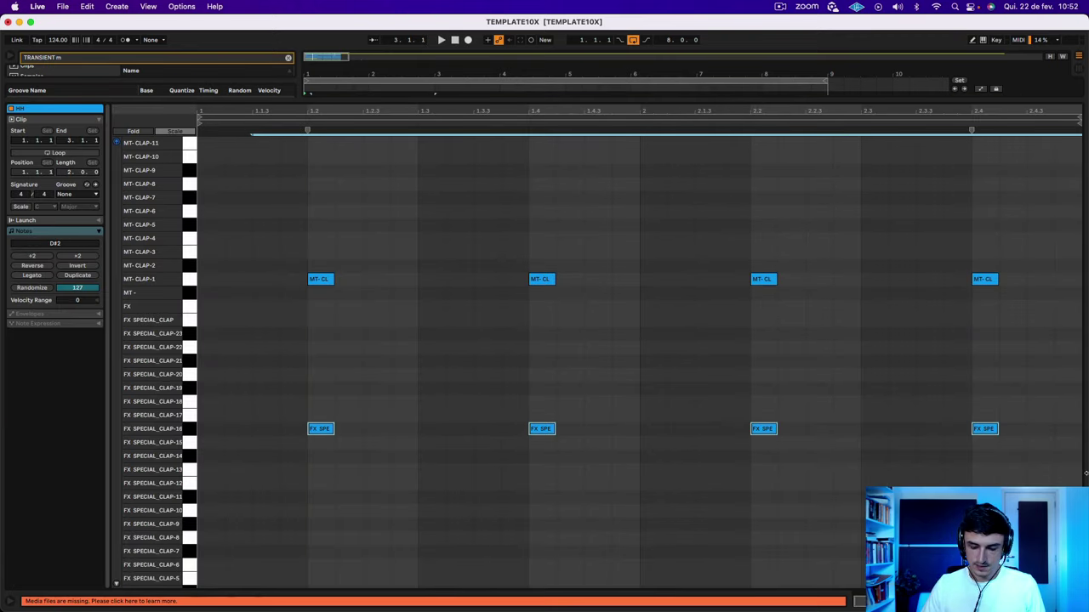
key("0")
key("space")
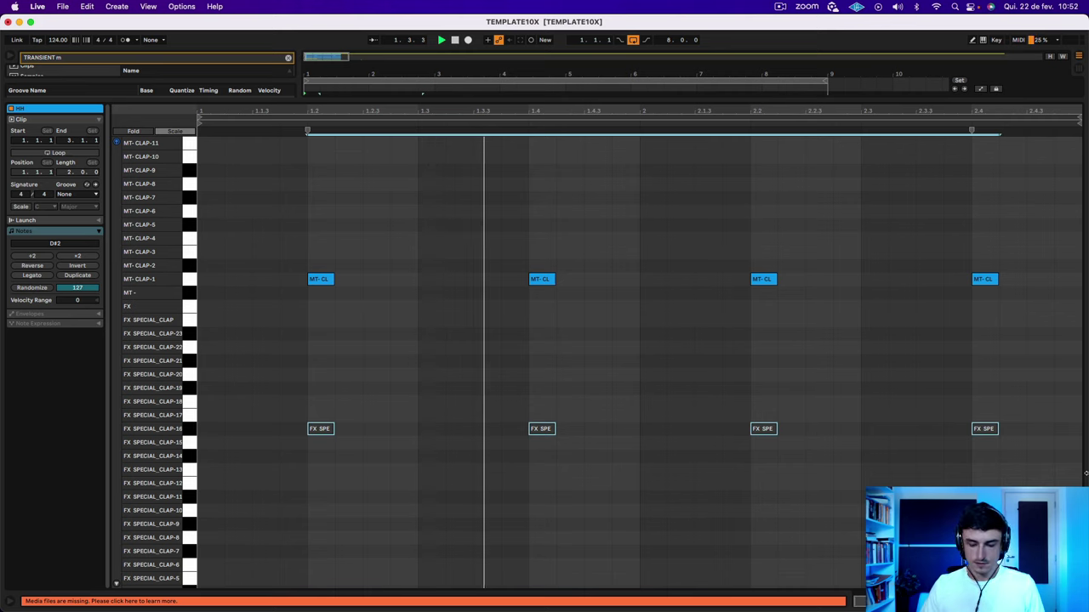
key("0")
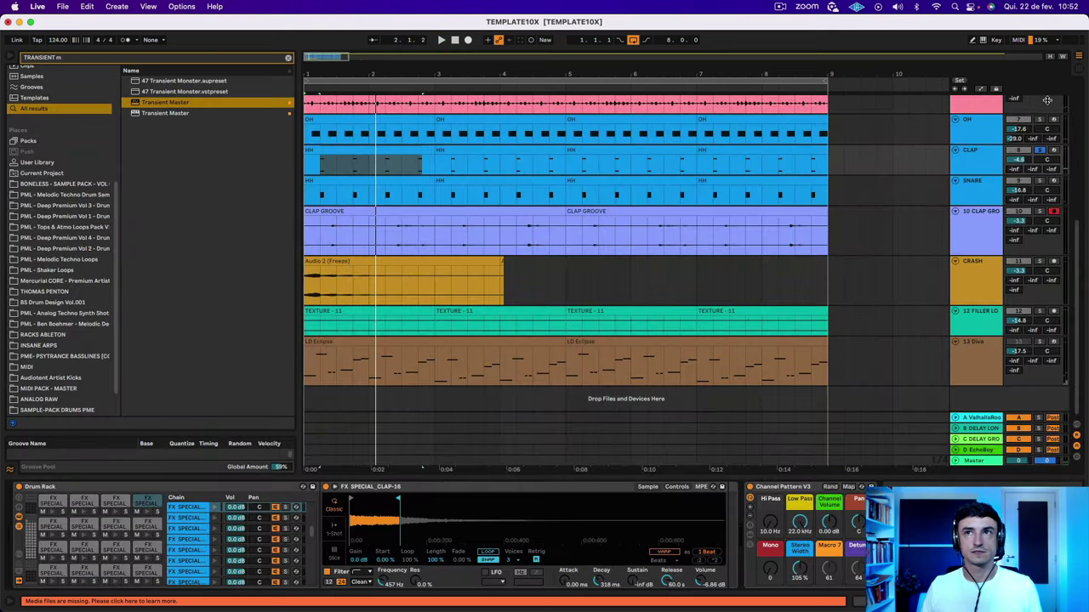
Clear the CLAP solo and play the full mix from the start of the loop.
scroll(1042, 124, "up", 5)
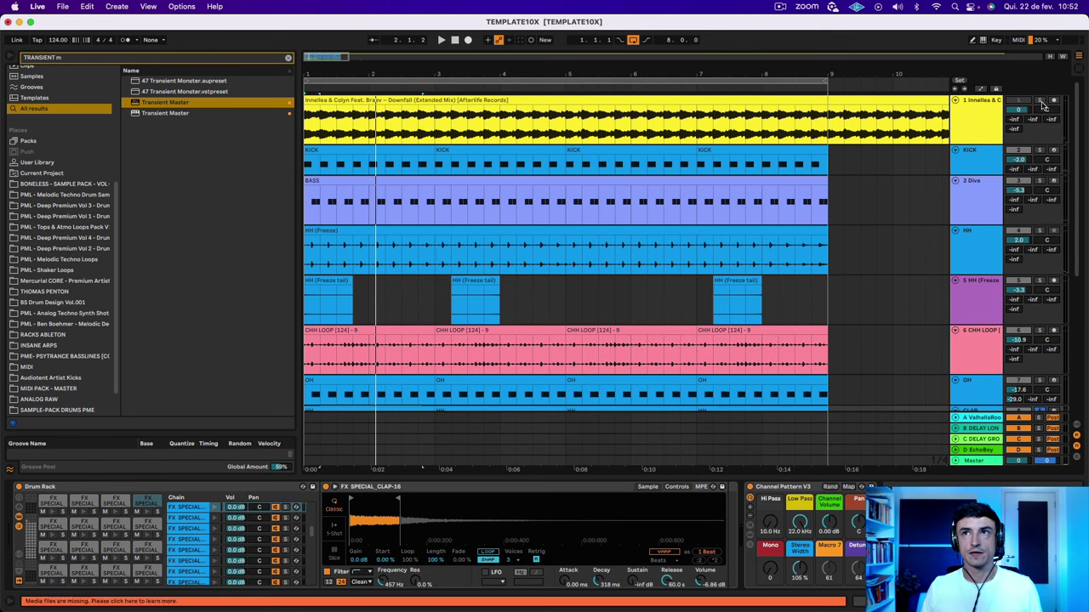
key("space")
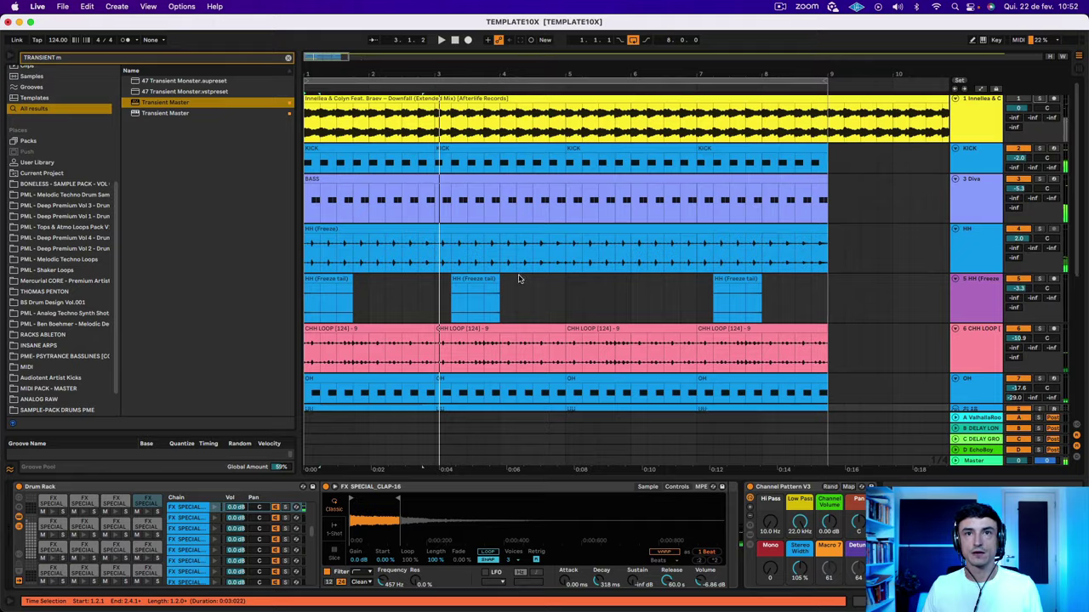
scroll(736, 274, "down", 5)
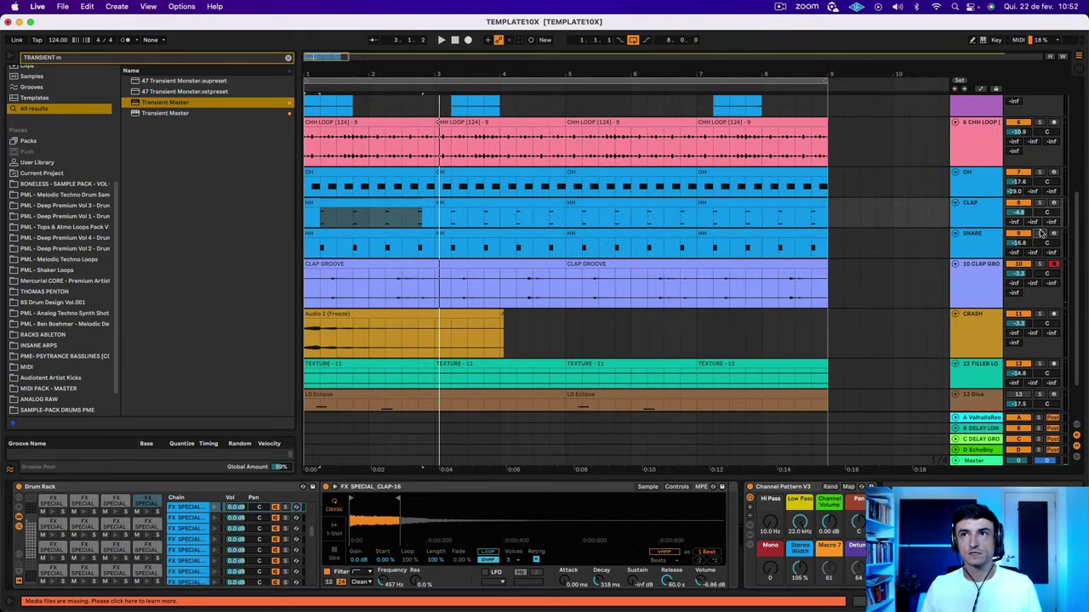
Solo the SNARE track and audition it alone, and together with the CLAP track soloed.
key("space")
left_click(1038, 233)
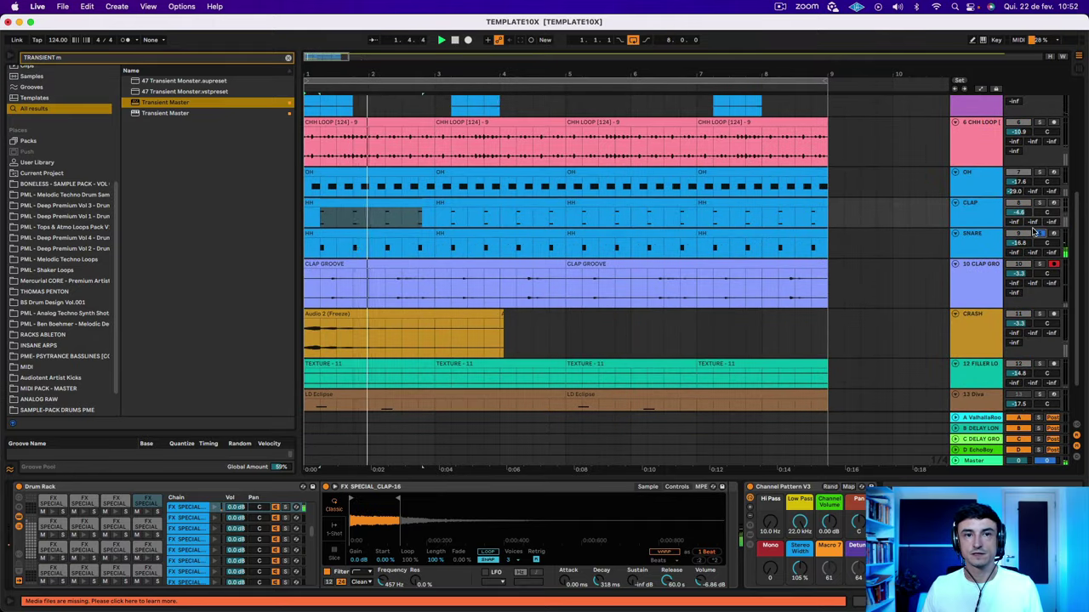
left_click(963, 244)
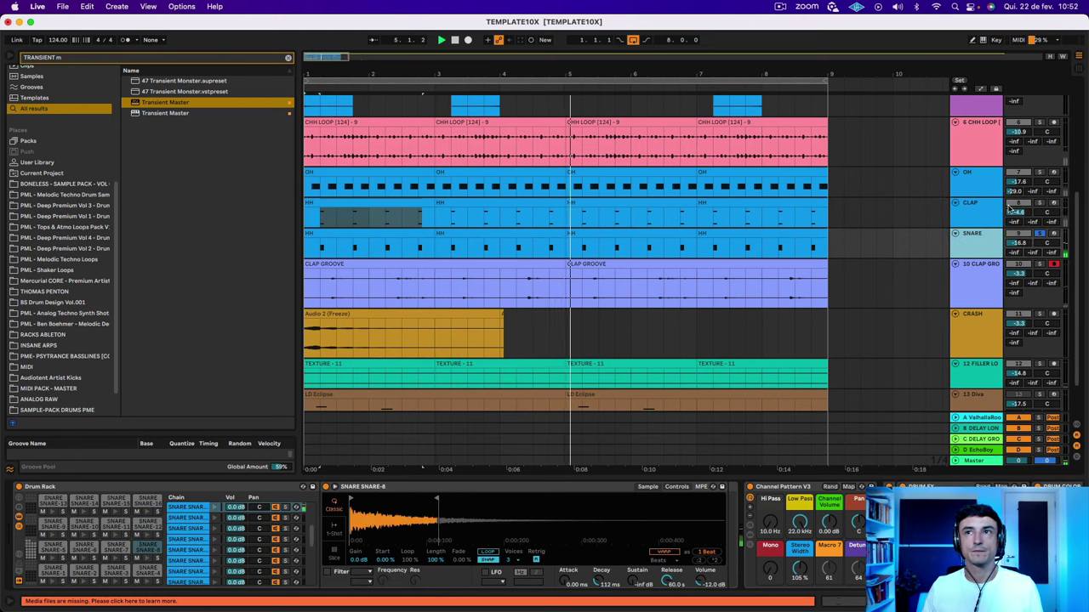
key("space")
left_click(1039, 202)
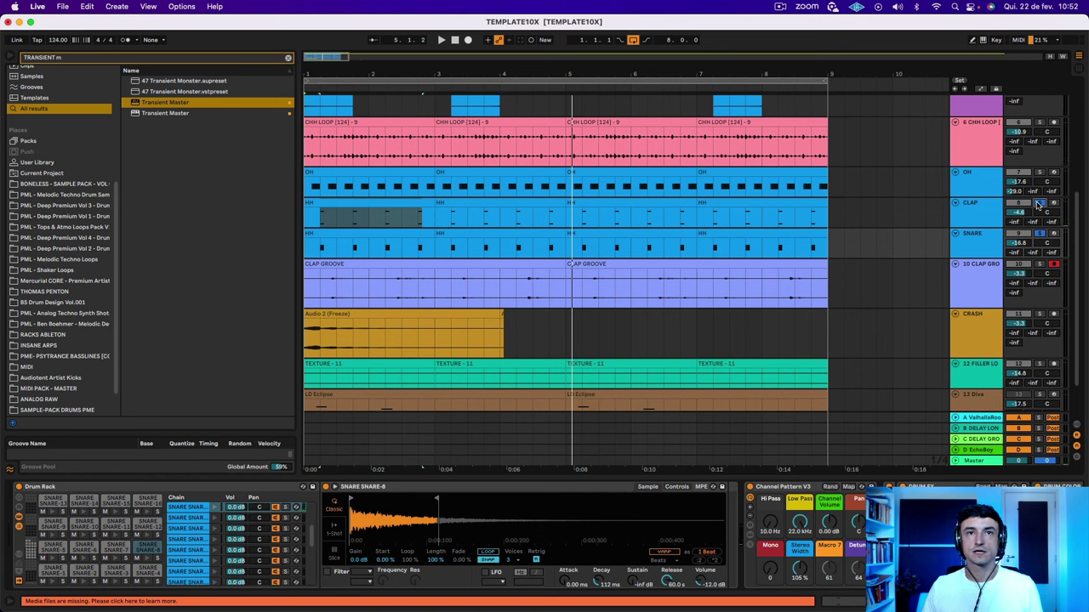
key("space")
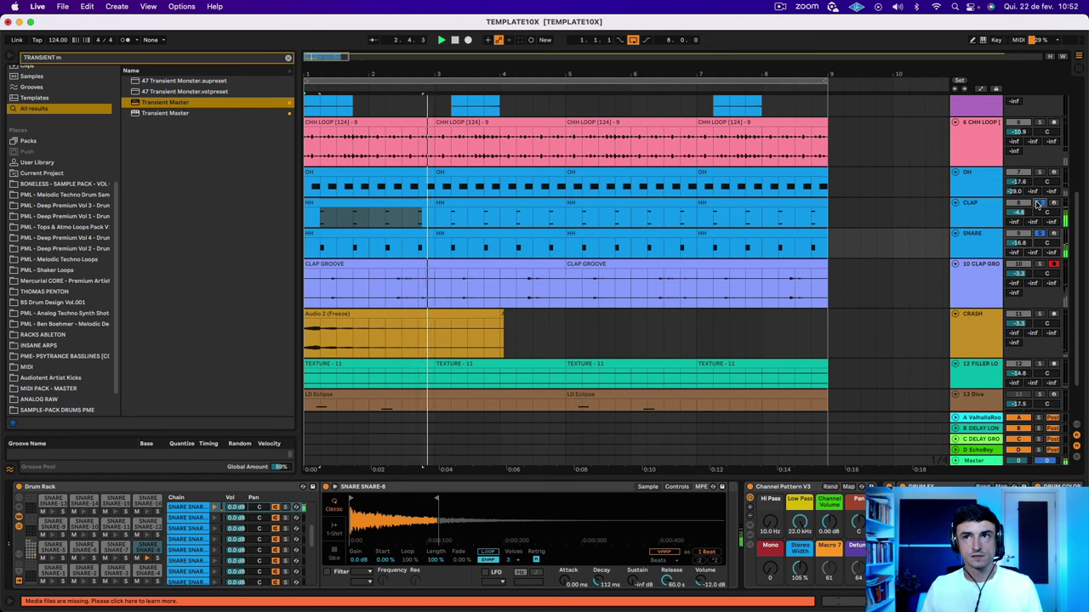
Solo only the CLAP GROOVE track and play its first clip from bar 1.
left_click(1069, 262)
left_click(1038, 266)
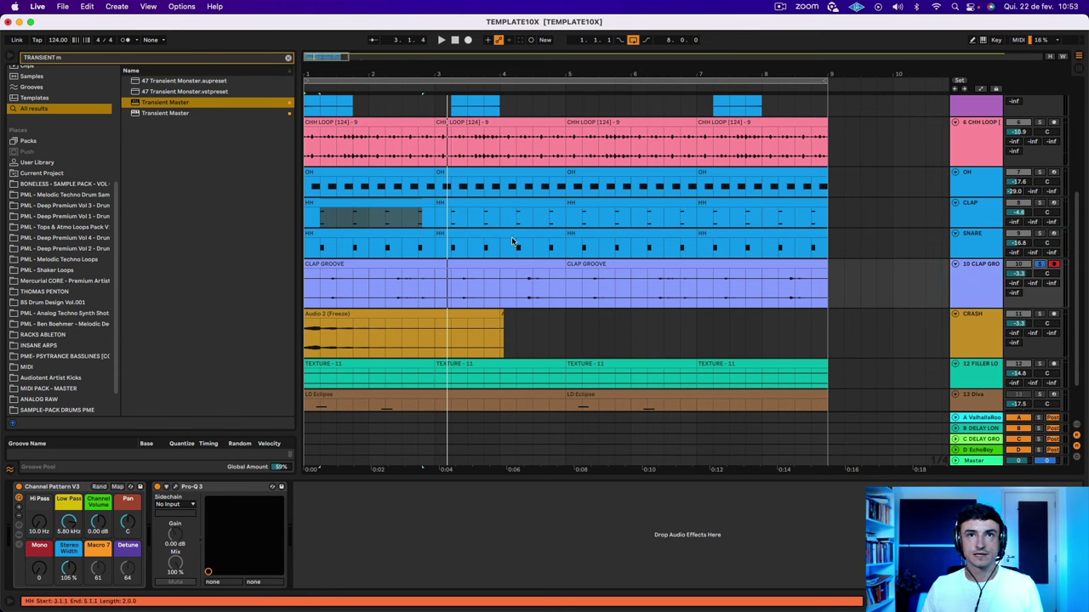
left_click_drag(566, 289, 326, 294)
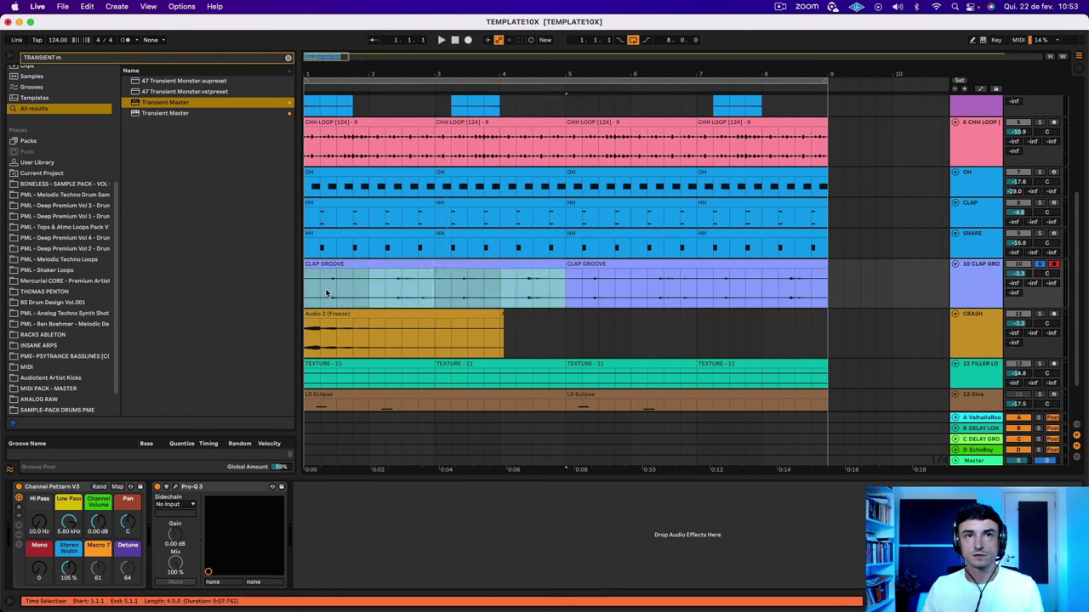
key("space")
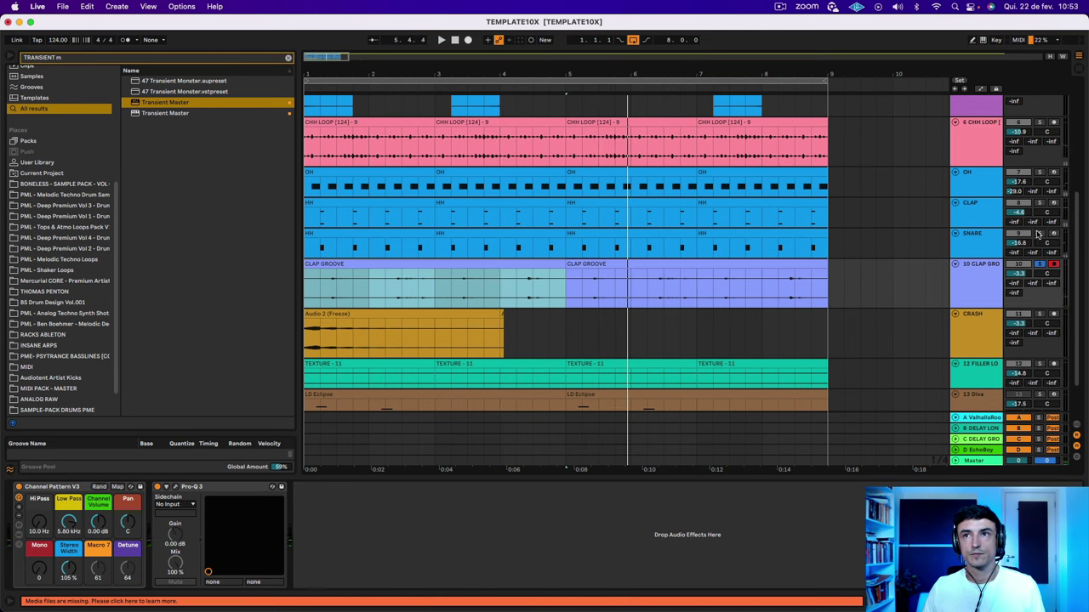
Audition the clap groove with the SNARE, CLAP, OH, CHH LOOP and HH tracks also soloed.
left_click(1037, 234, "super")
left_click(1037, 173, "super")
key("space")
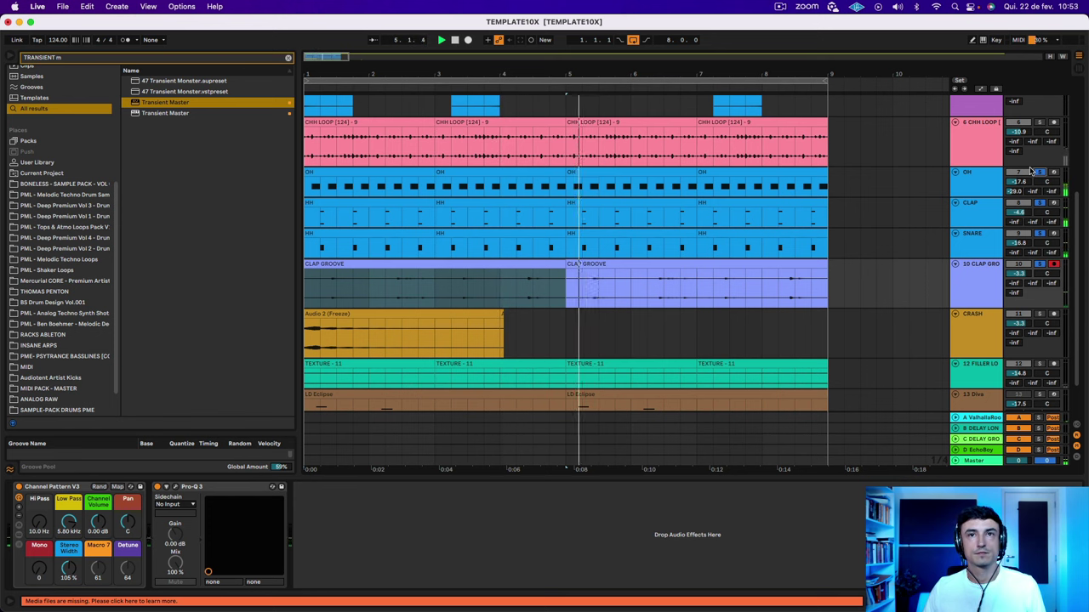
left_click(1039, 124, "super")
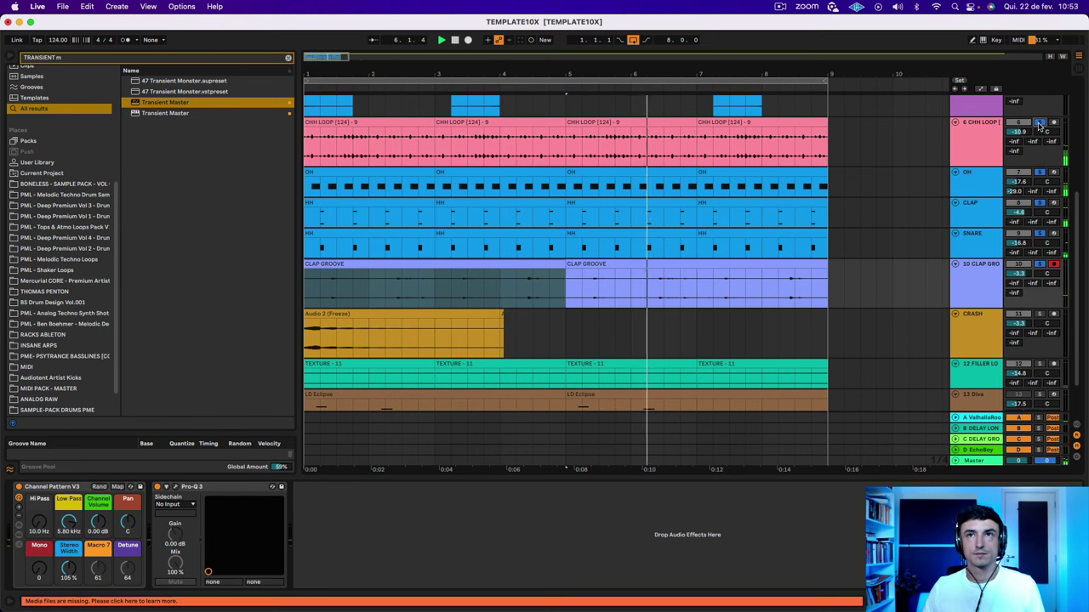
scroll(1037, 128, "up", 5)
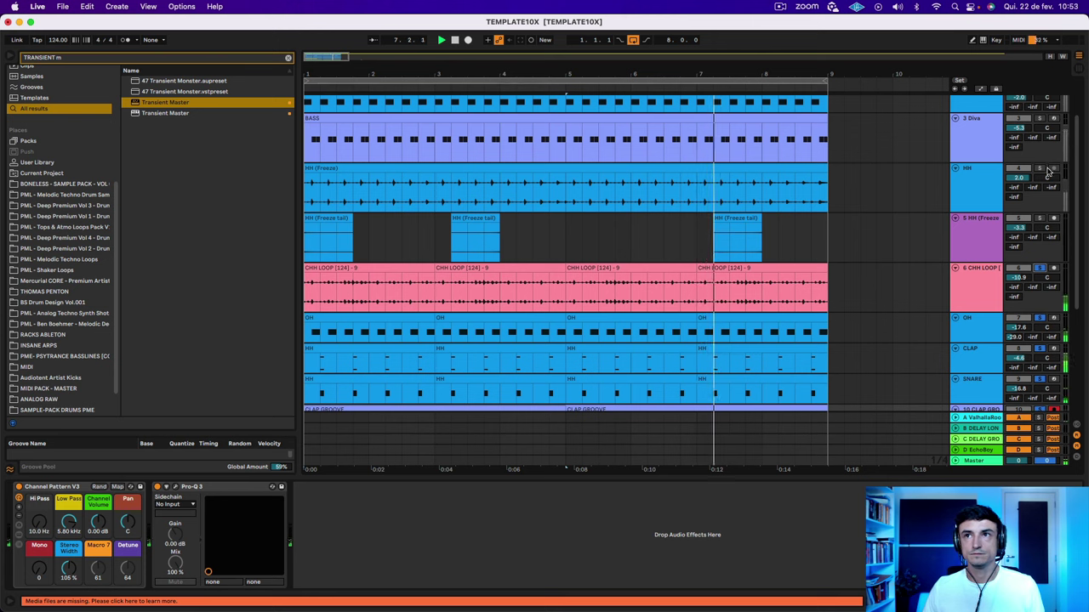
scroll(537, 286, "down", 7)
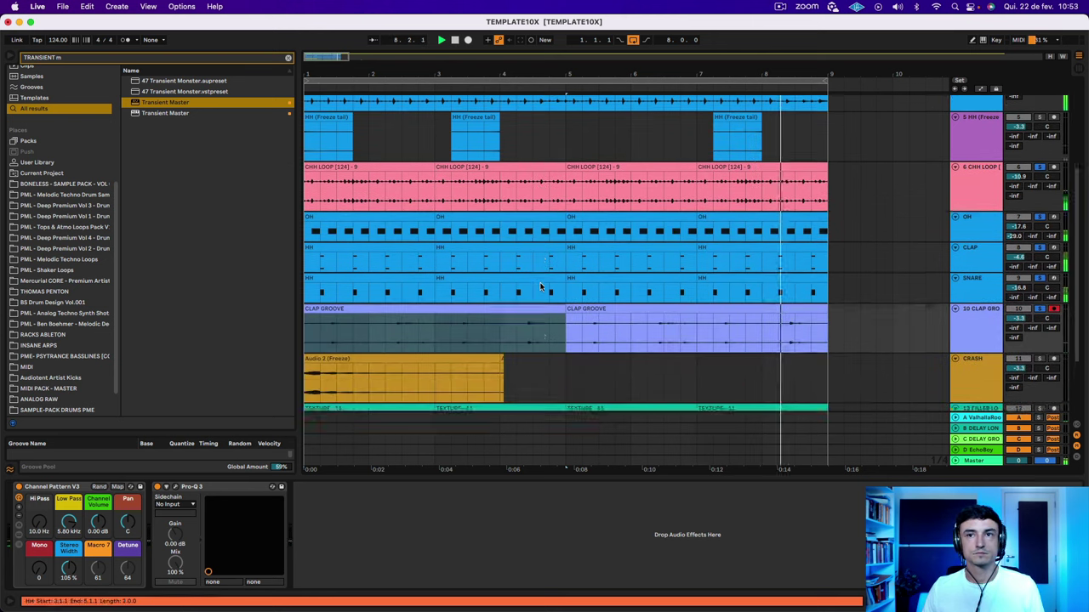
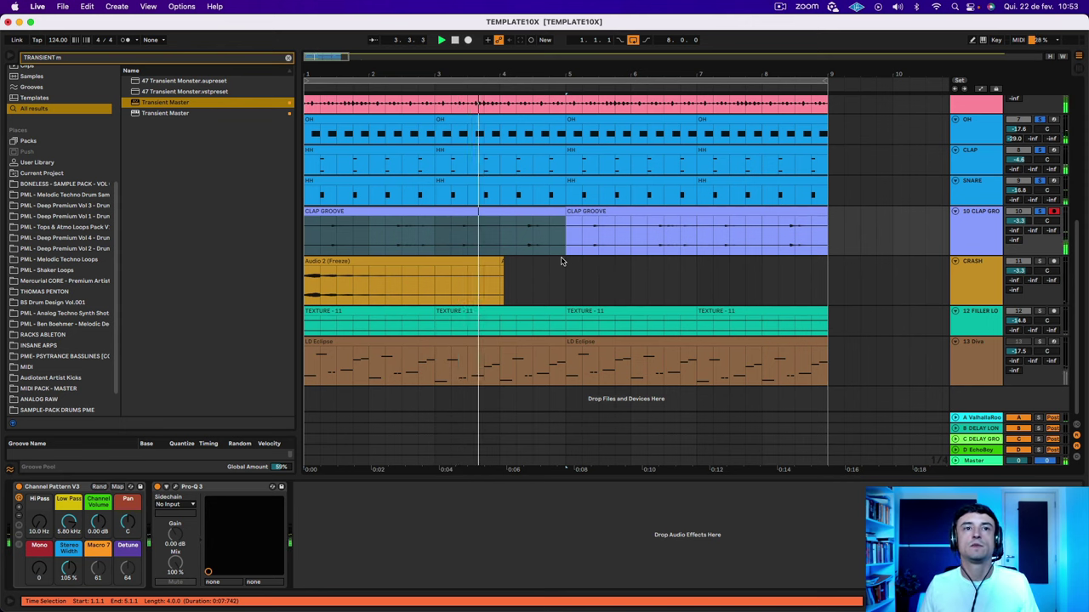
key("space")
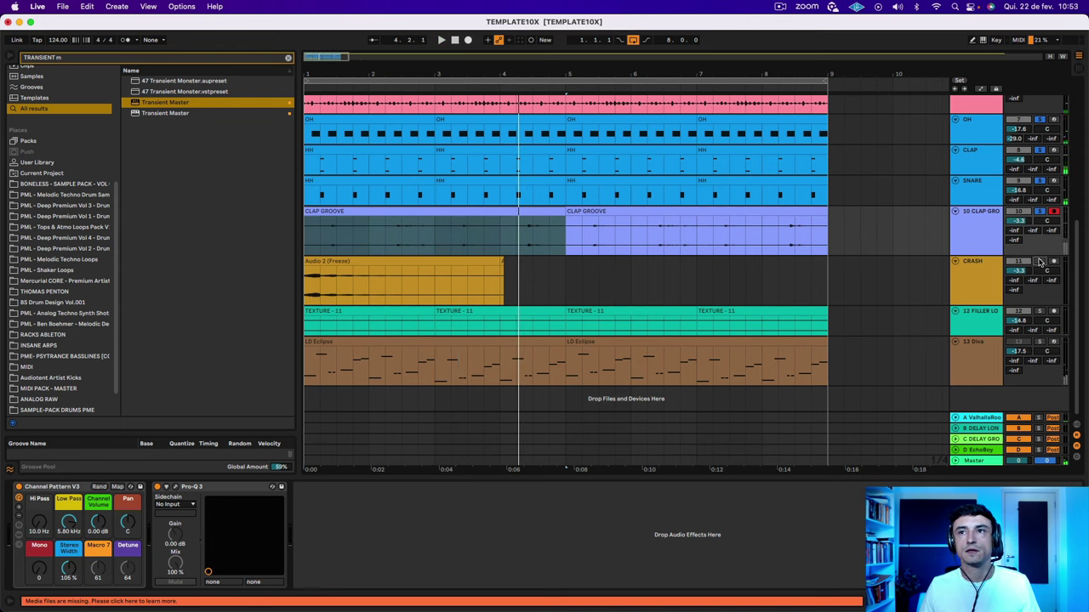
Play the soloed FILLER LOOP track's TEXTURE - 11 clips and set the track volume to -10.0 dB.
key("space")
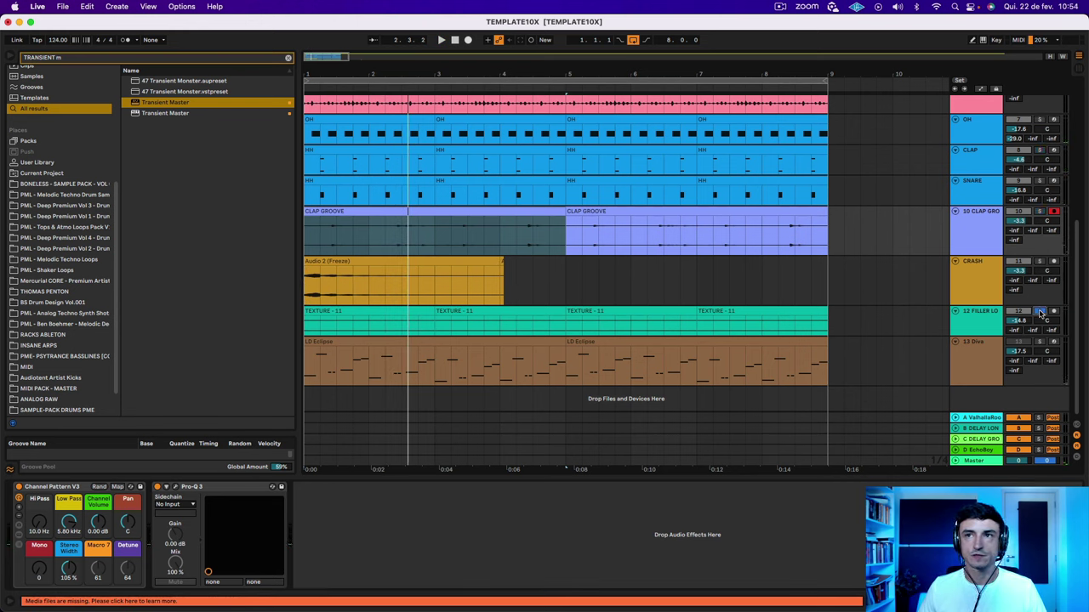
left_click(387, 312)
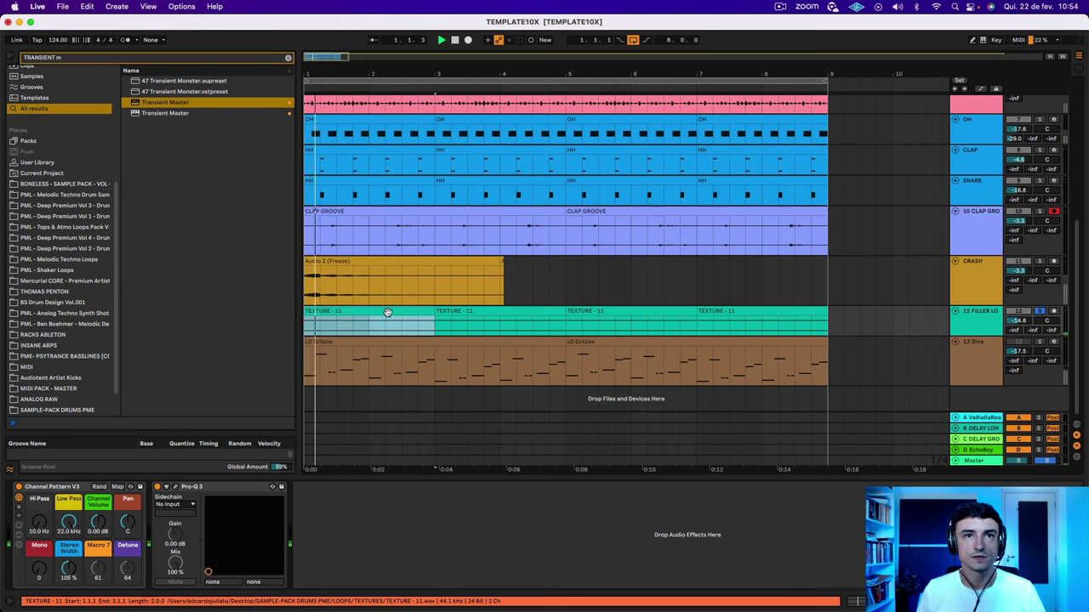
left_click_drag(1018, 321, 1018, 299)
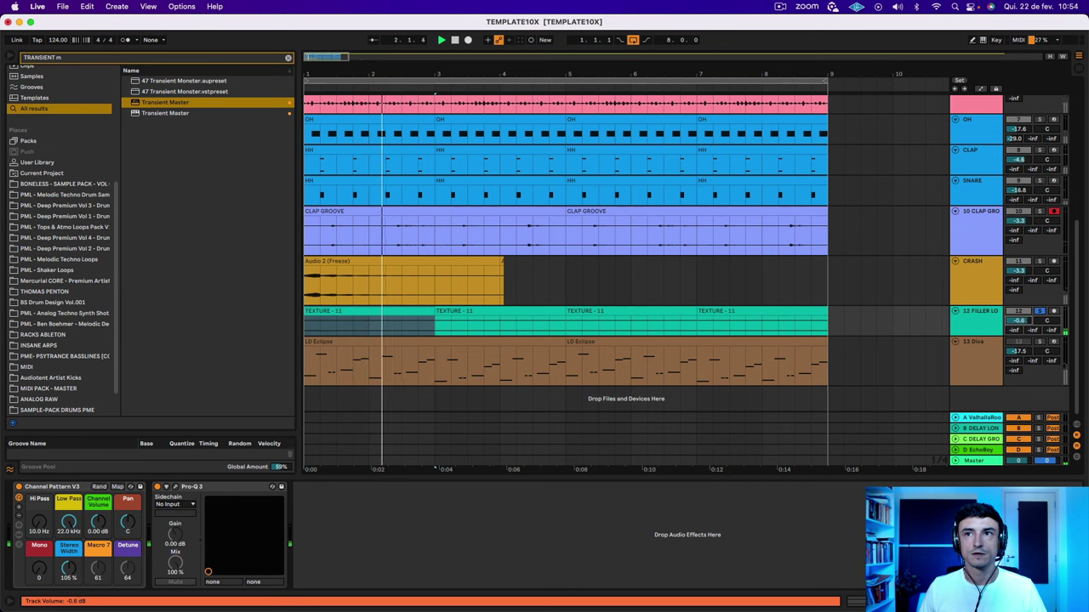
left_click(785, 313)
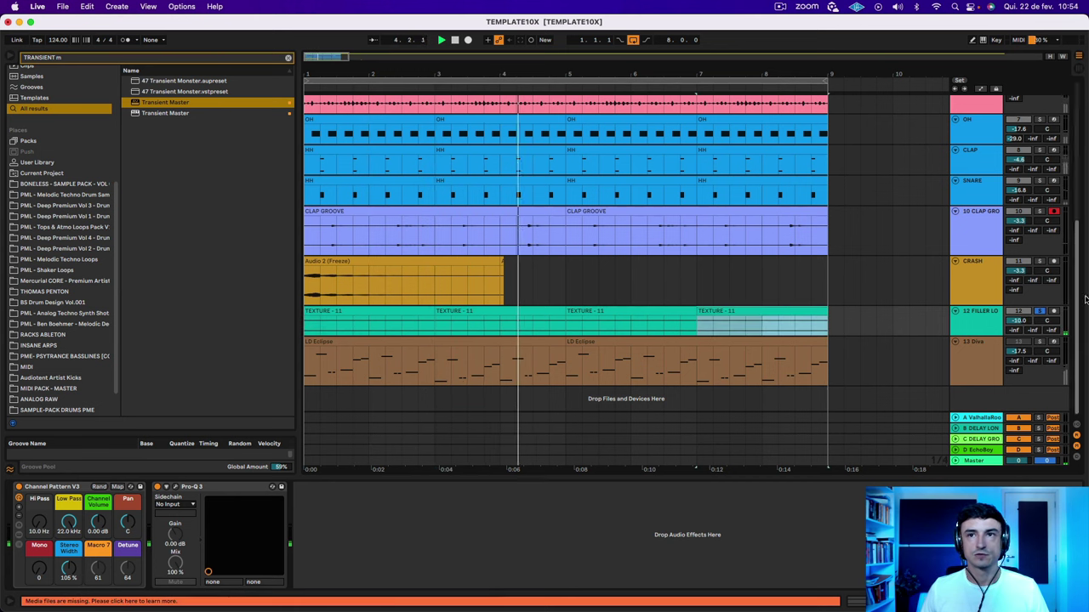
Unsolo the FILLER LOOP track and set its volume to -8.3 dB while the full mix plays.
left_click(1040, 312)
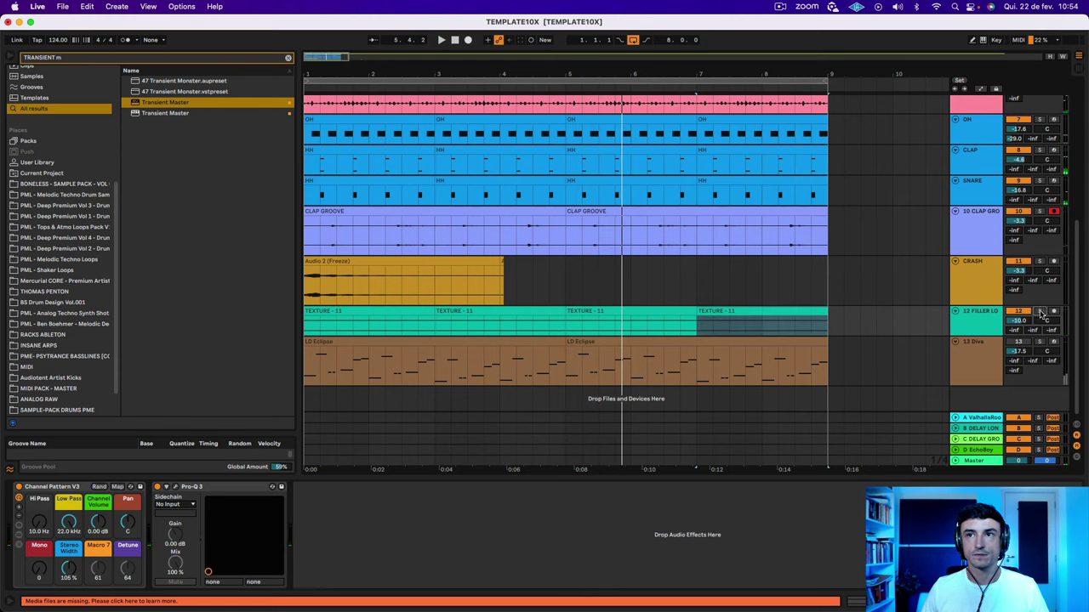
left_click(964, 324)
key("space")
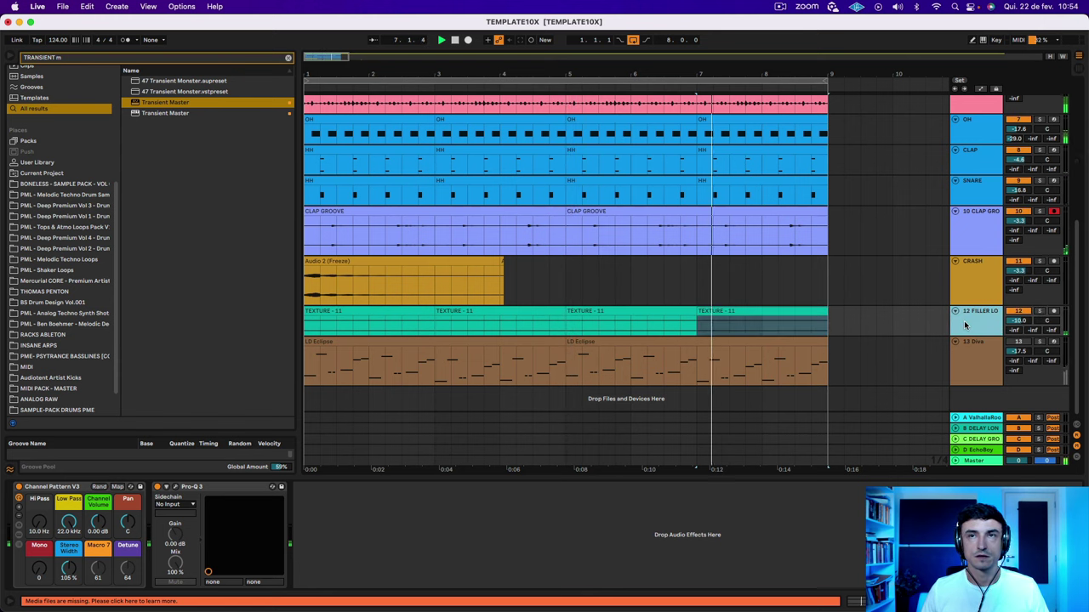
left_click(1016, 314)
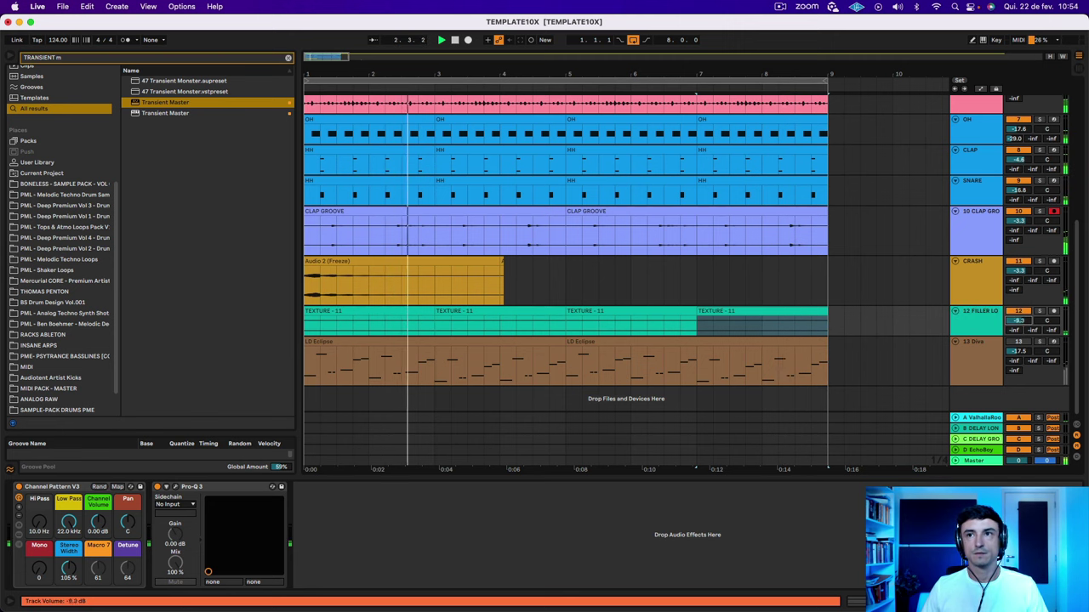
left_click_drag(1018, 321, 1018, 333)
Activate the muted 13 Diva lead track so it plays in the full mix.
left_click(976, 380)
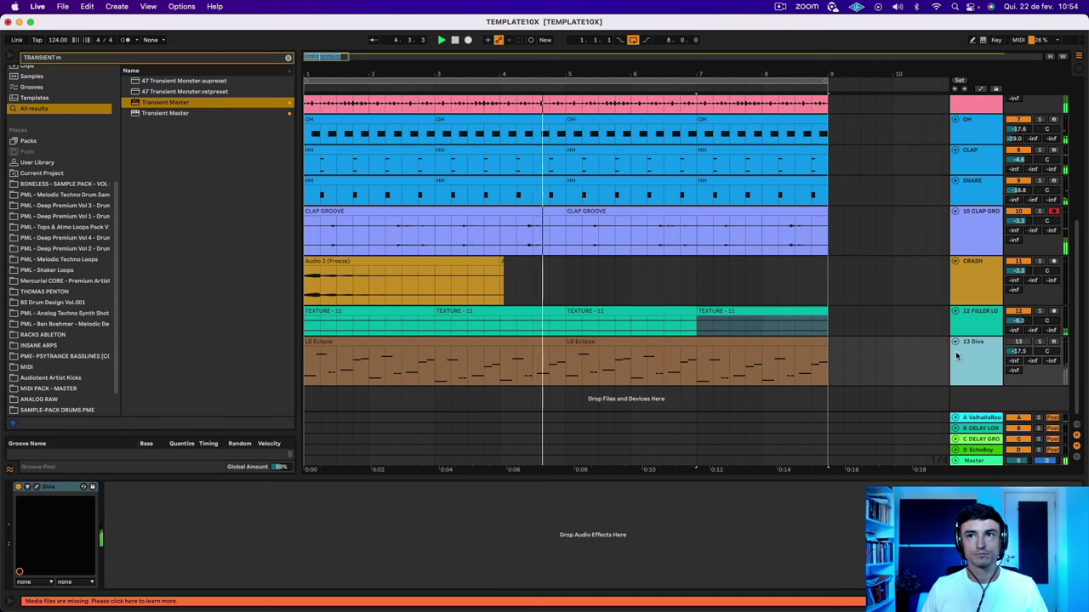
left_click(1025, 344)
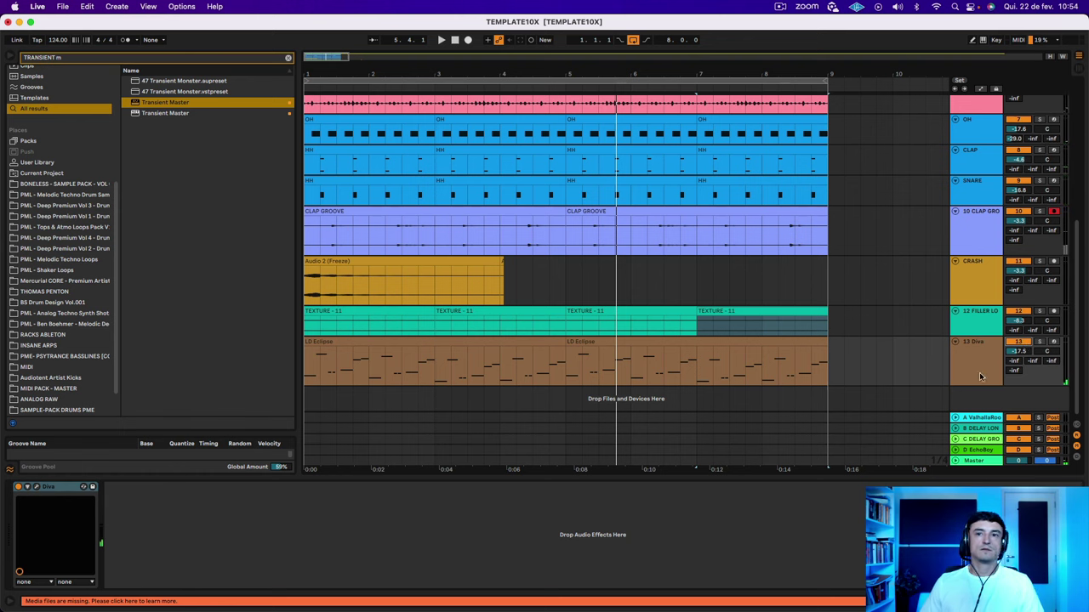
Load the [PLUCK] NOISE AFTER user preset into the 13 Diva track's synth, play it and close the synth window.
key("space")
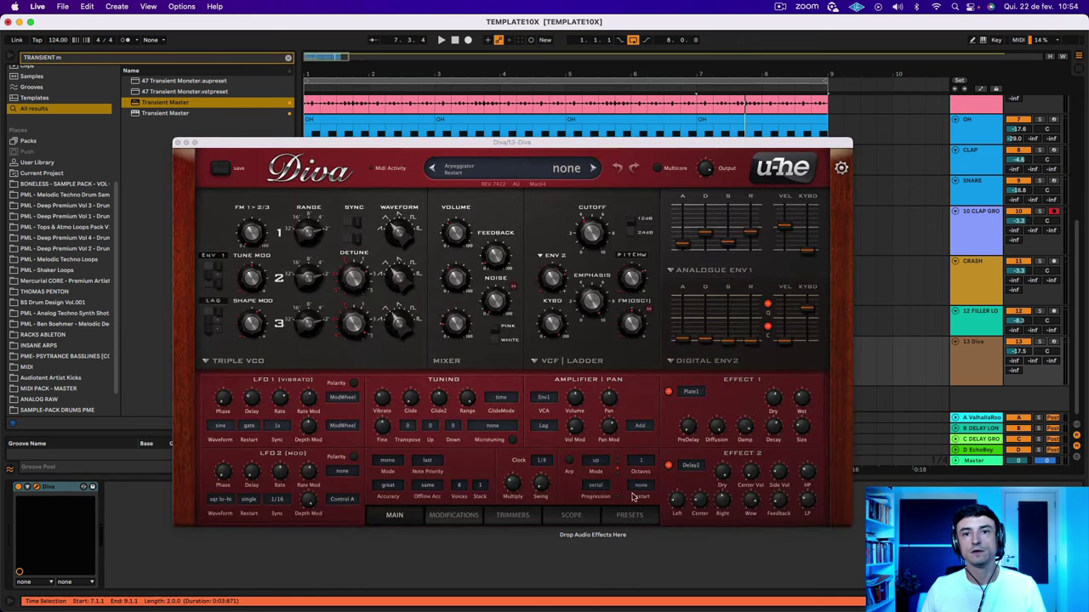
left_click(643, 512)
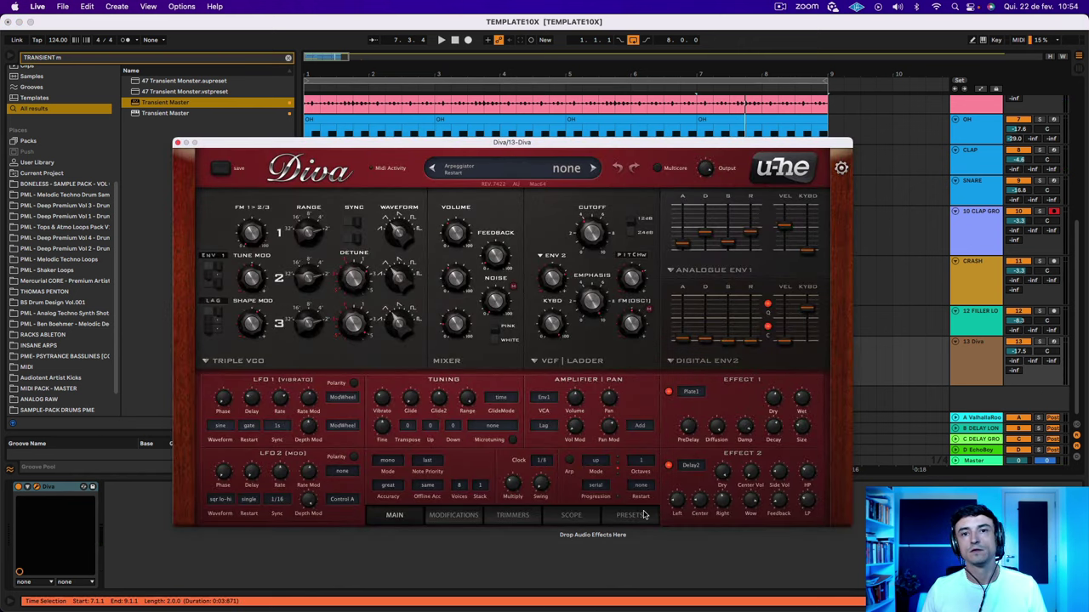
left_click(253, 378)
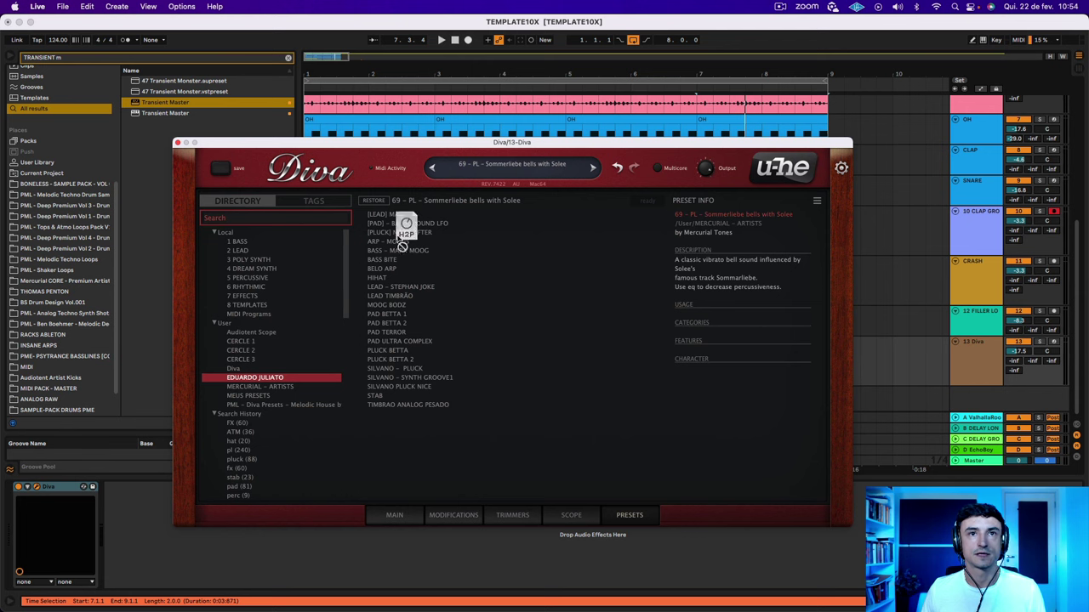
left_click_drag(401, 244, 400, 234)
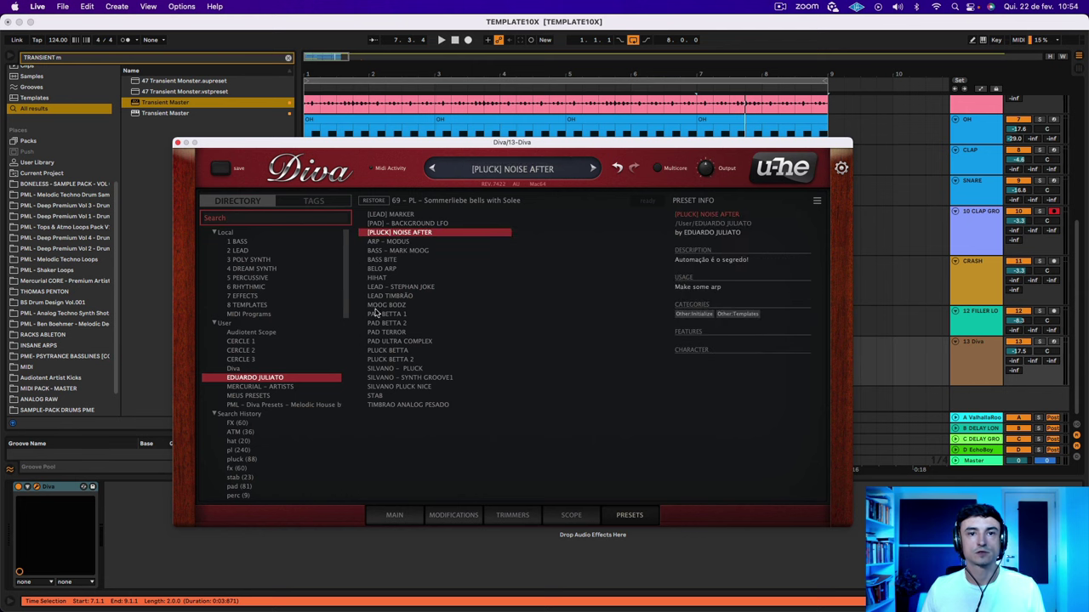
left_click(396, 516)
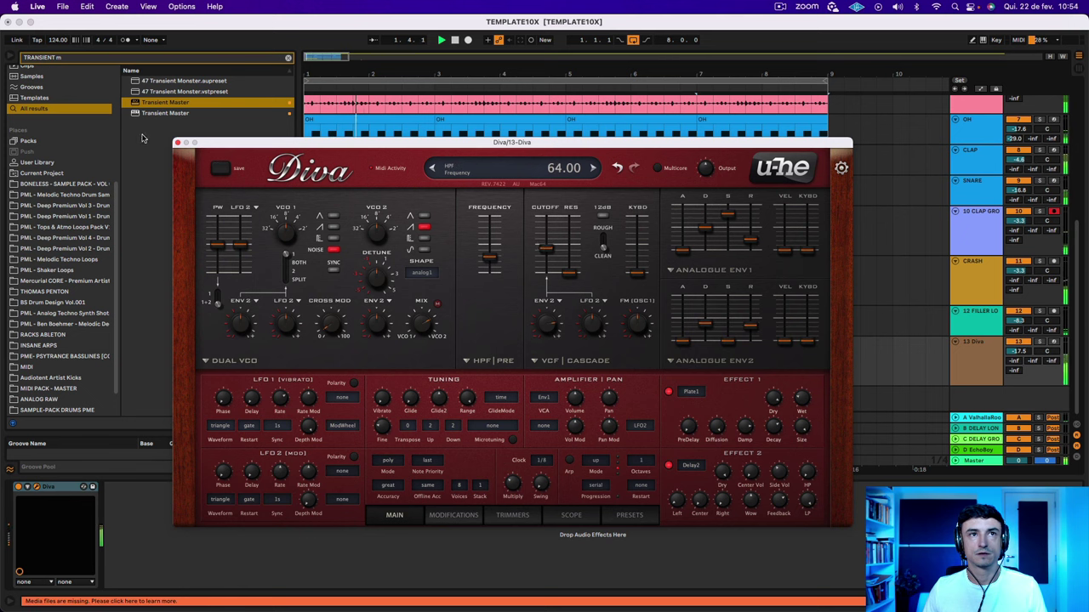
left_click(176, 143)
Clear the browser search, select the first LD Eclipse clip, stop playback and open the MIDI PACK - MASTER folder.
left_click(288, 58)
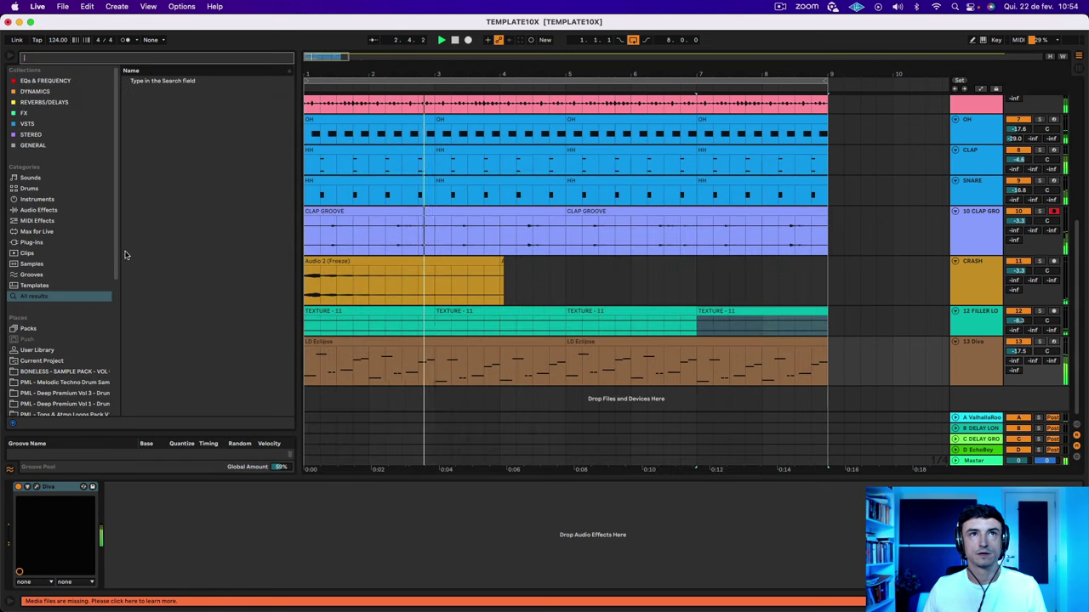
scroll(97, 262, "down", 5)
left_click(440, 343)
scroll(440, 343, "up", 1)
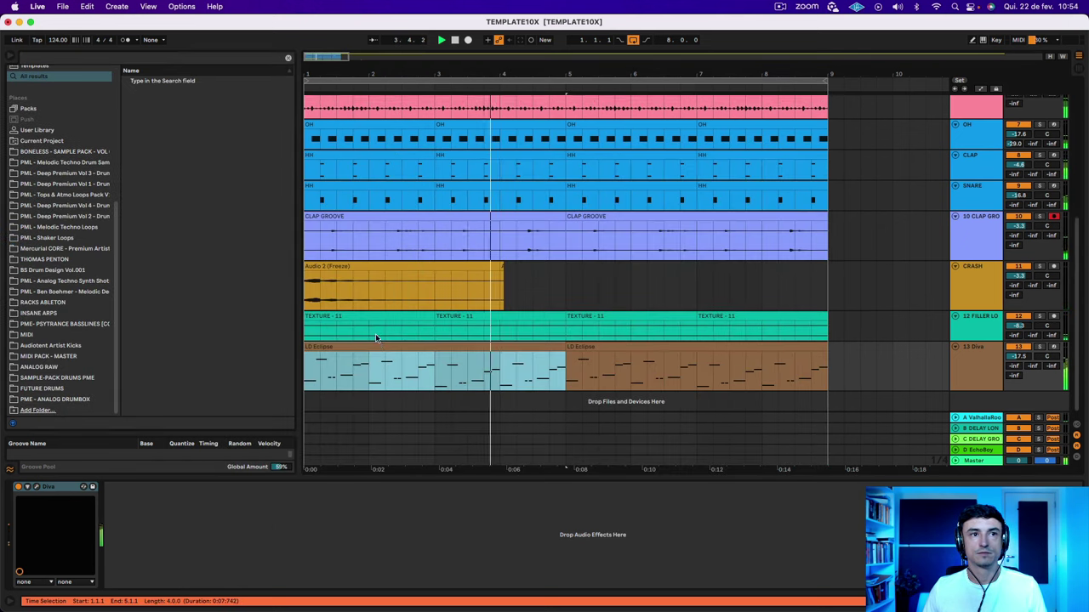
key("space")
left_click(49, 389)
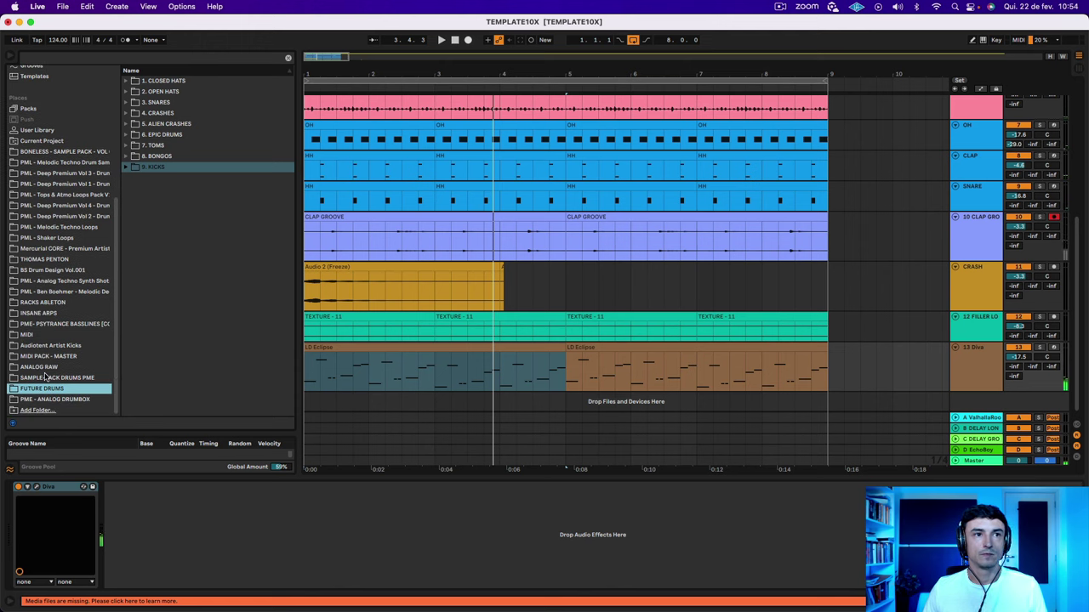
left_click(45, 357)
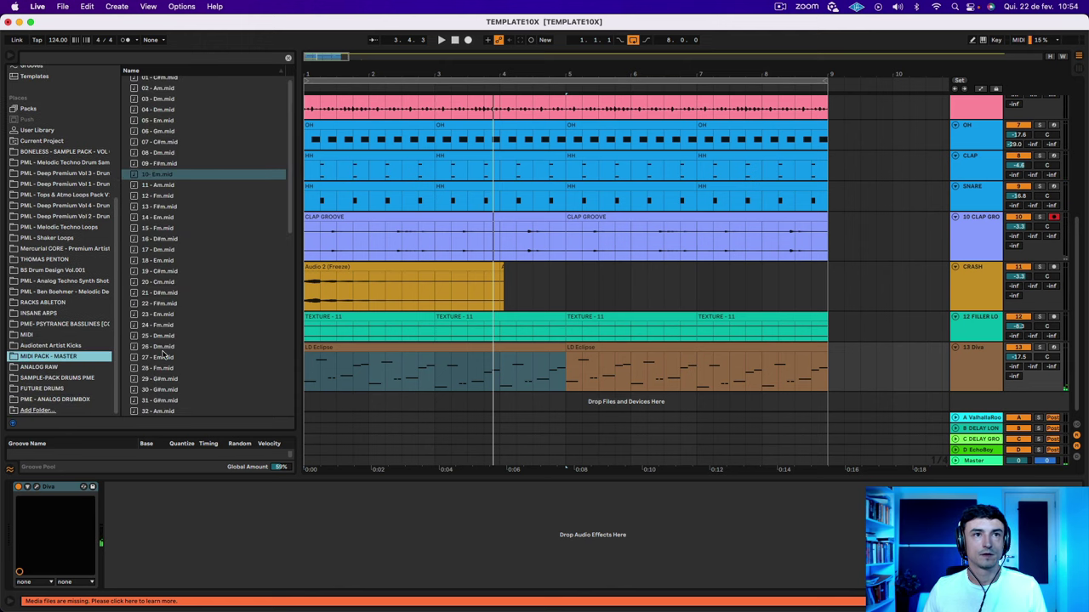
Check the root note of the BASS clip in its piano roll and return to the arrangement.
scroll(165, 356, "down", 2)
scroll(391, 286, "up", 5)
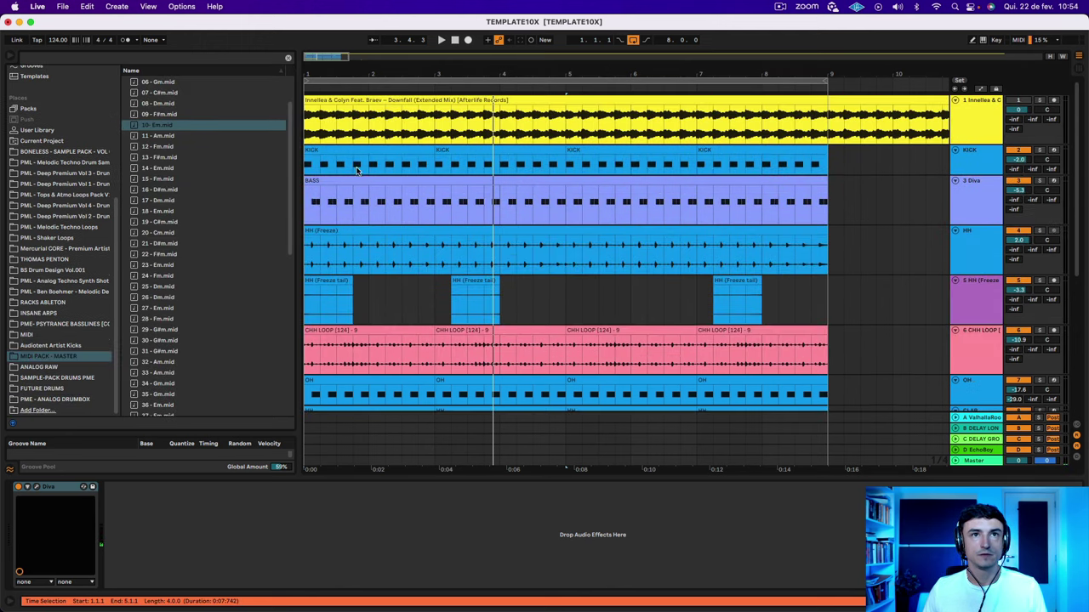
double_click(314, 177)
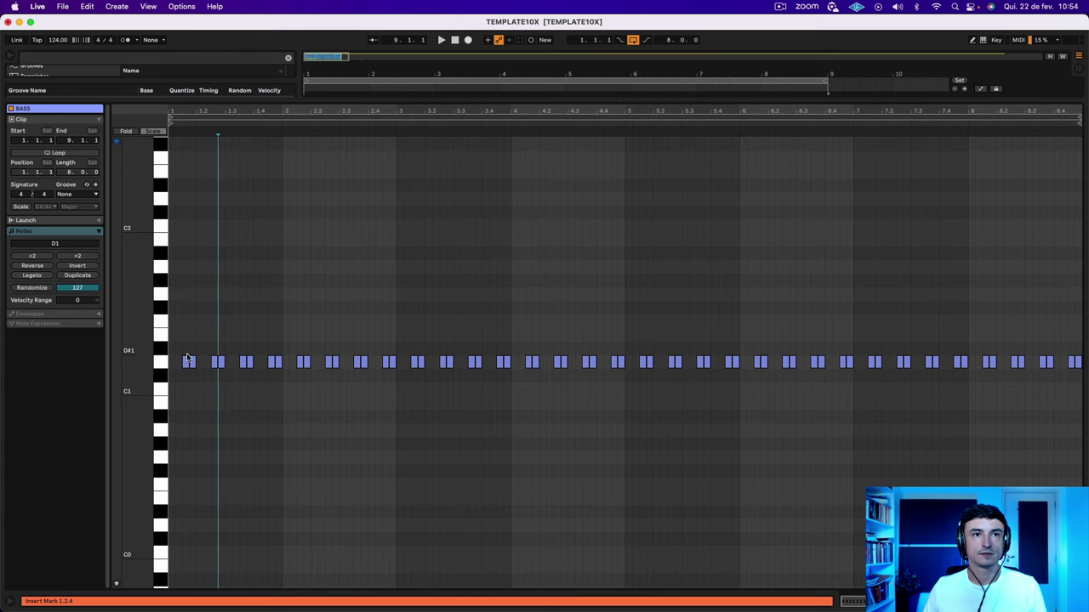
key("shift+Tab")
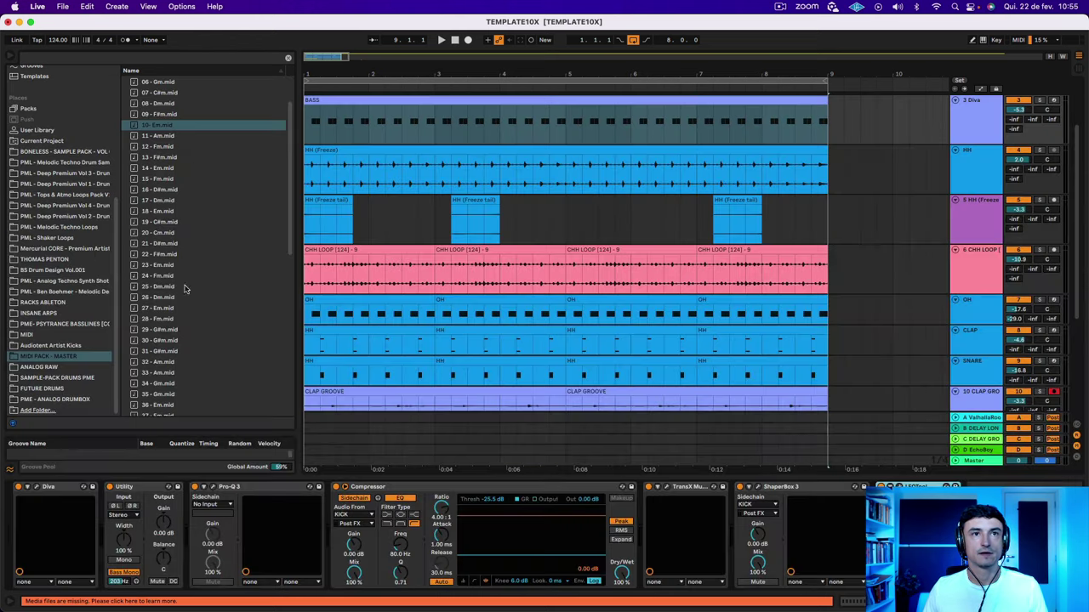
Try 17 - Dm.mid in place of the LD Eclipse clips on the 13 Diva track from bar 1 and audition it.
left_click(166, 200)
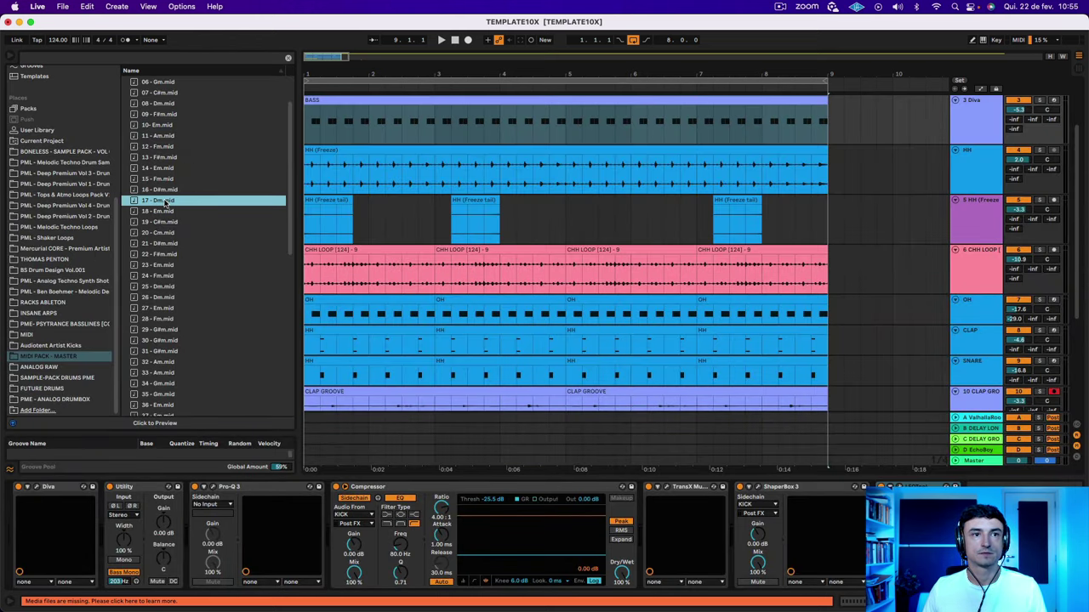
scroll(166, 201, "down", 5)
scroll(450, 336, "down", 5)
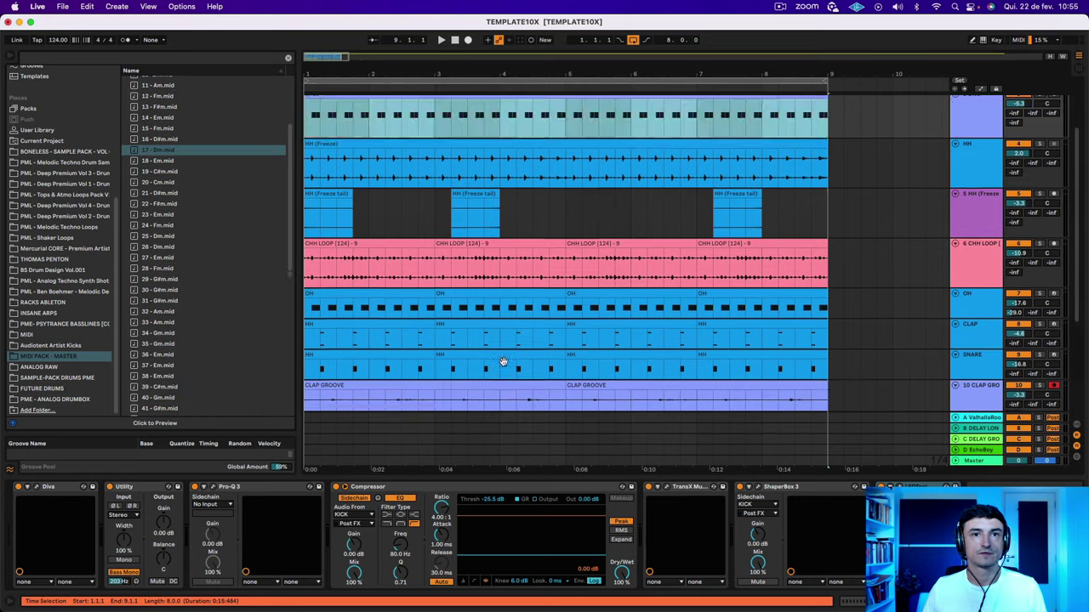
left_click_drag(158, 153, 324, 345)
key("space")
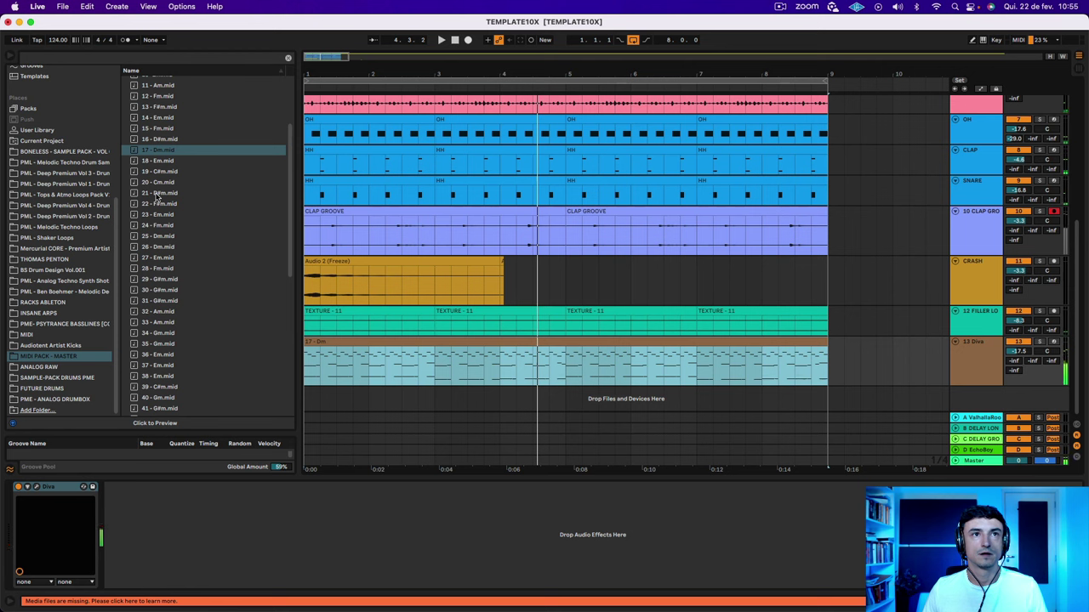
Try 69 - Dm.mid as the 13 Diva track's clip from bar 1, audition it and open its notes.
scroll(181, 258, "down", 10)
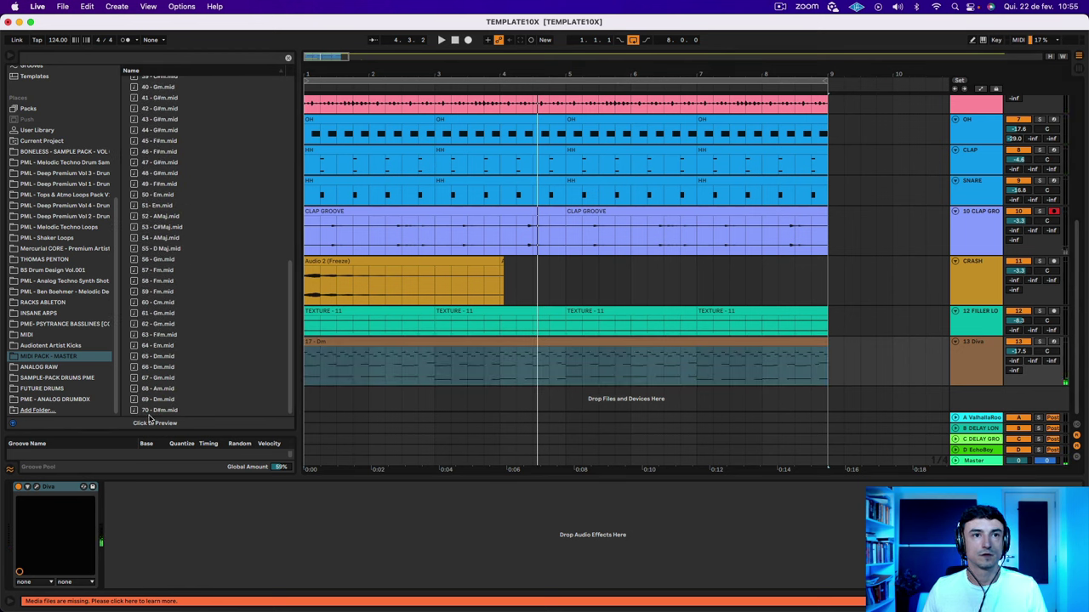
left_click_drag(158, 399, 332, 342)
key("space")
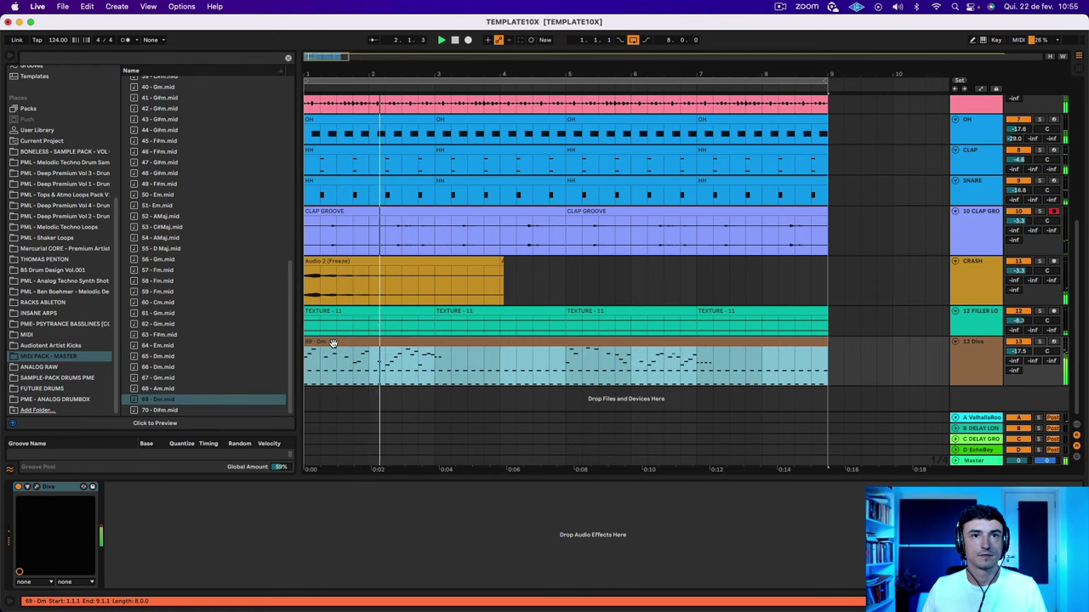
double_click(332, 343)
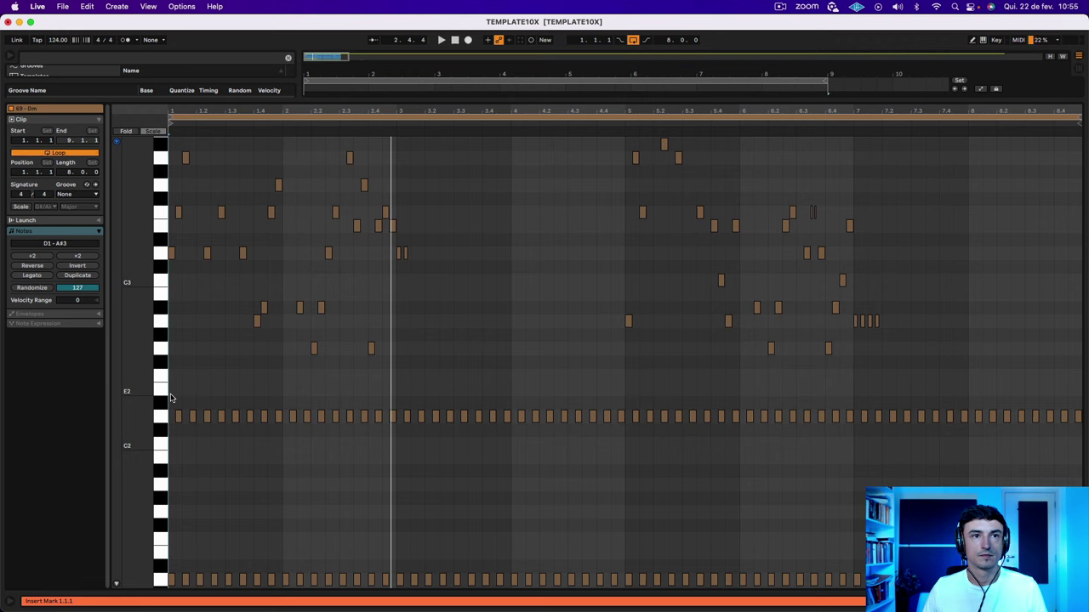
Delete the two repeating rows of D notes below the melody in the 69 - Dm clip and play it.
left_click_drag(170, 395, 1082, 588)
key("Delete")
key("space")
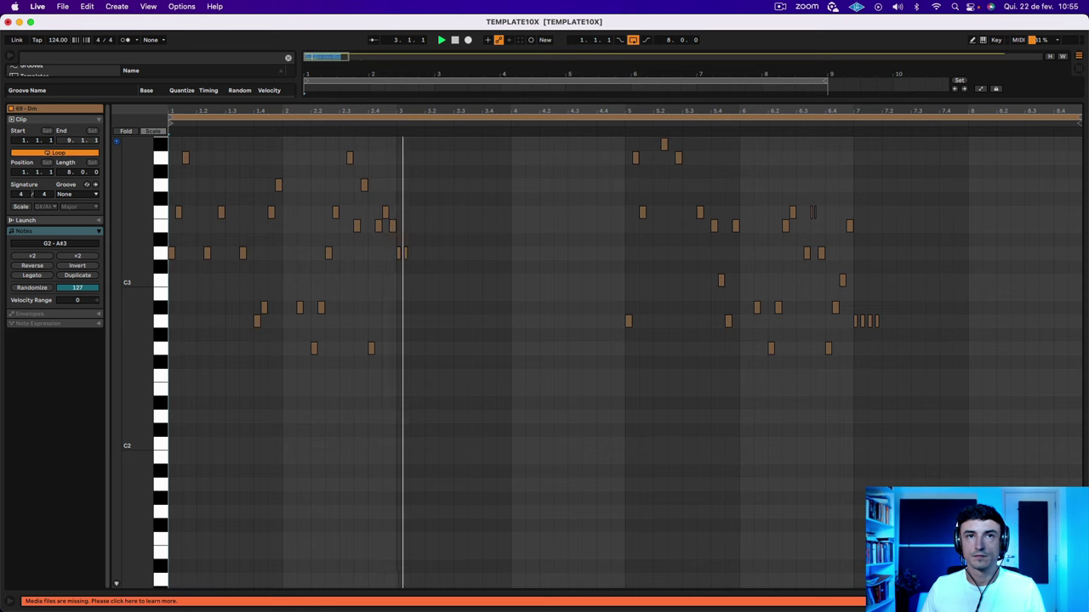
Transpose all remaining notes of the 69 - Dm clip down one octave and audition them with the groove.
left_click_drag(967, 428, 168, 134)
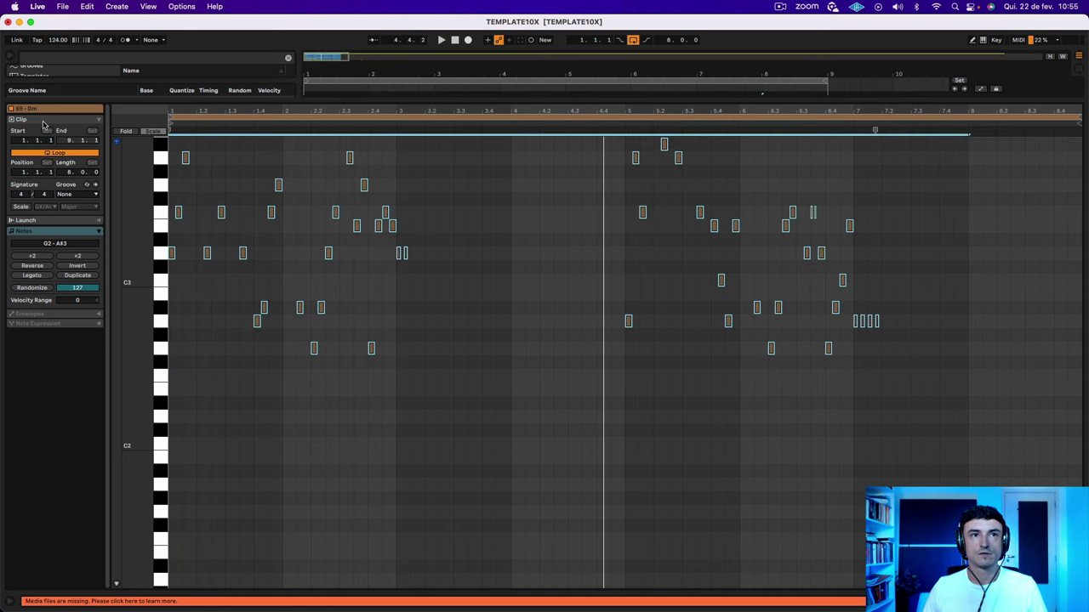
key("shift+Down")
key("space")
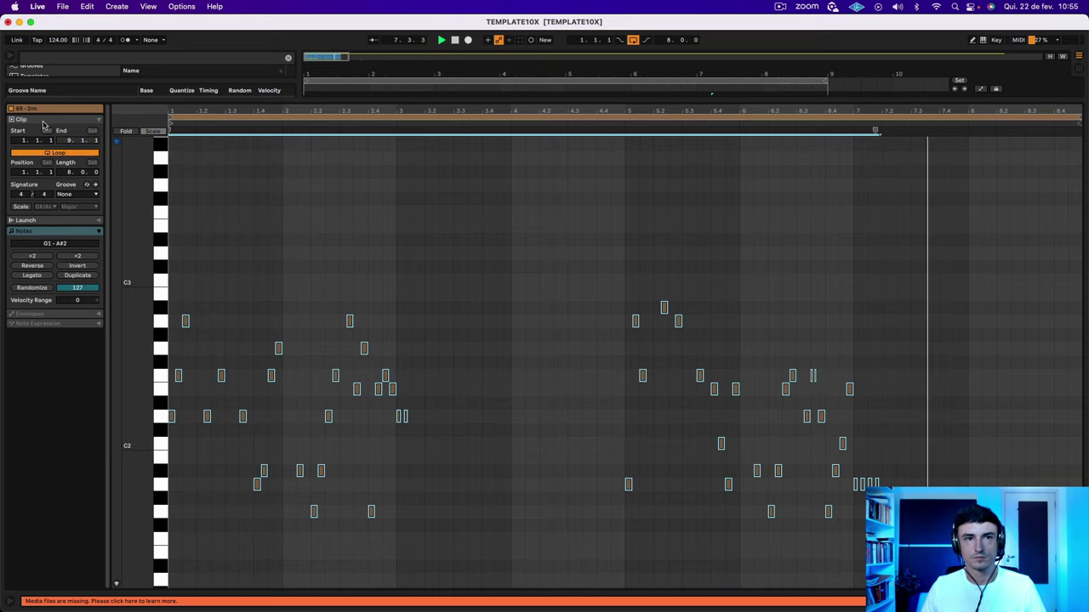
key("shift+Tab")
key("space")
Try 66 - Dm.mid on the 13 Diva track, deactivate its notes from A#0 to G2 and play it.
left_click_drag(159, 368, 348, 349)
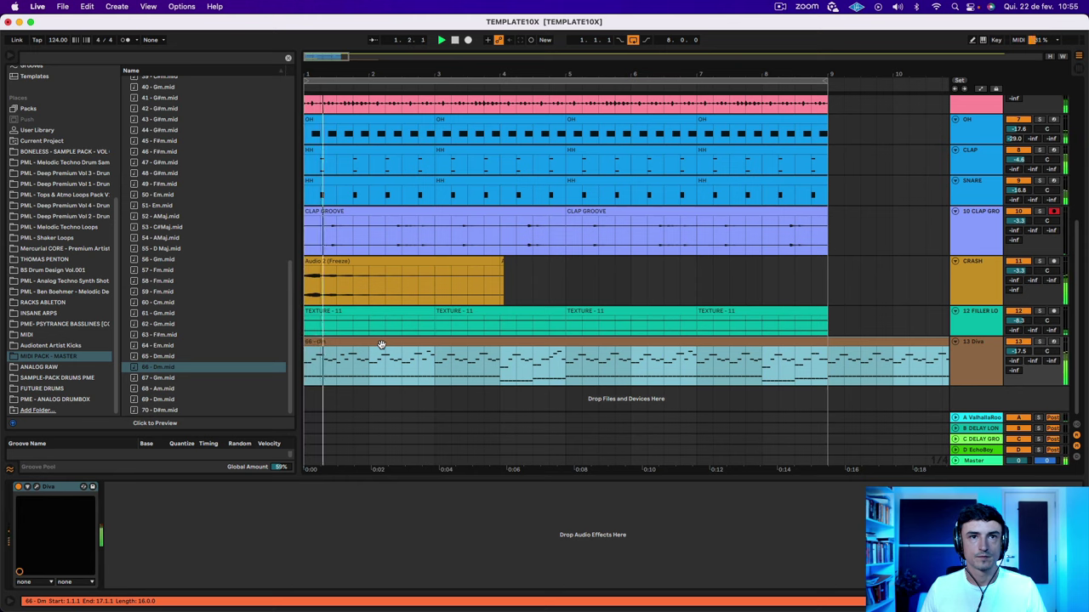
double_click(378, 346)
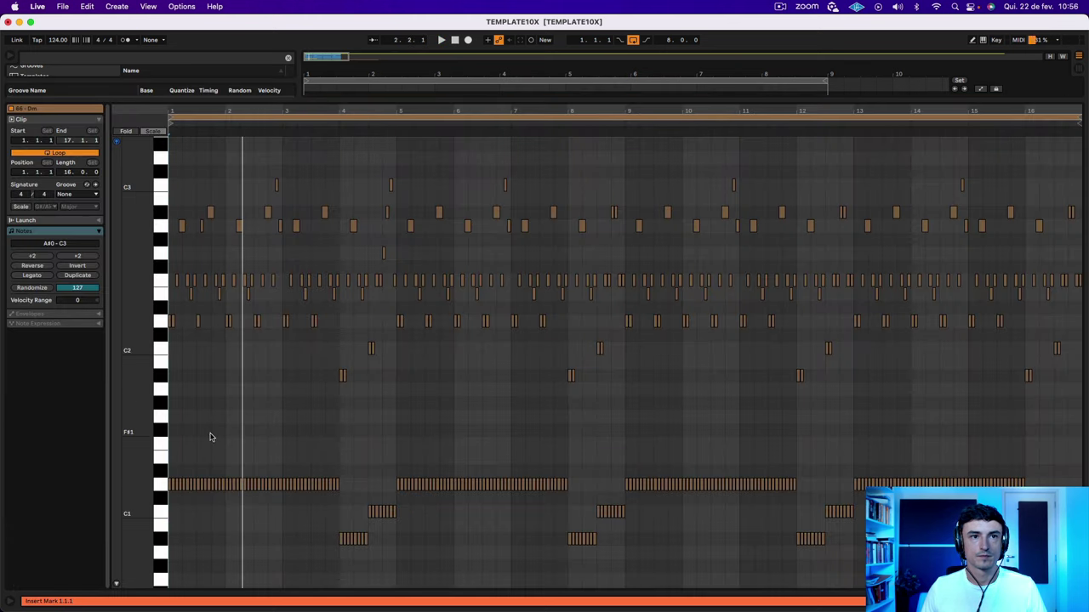
key("super+a")
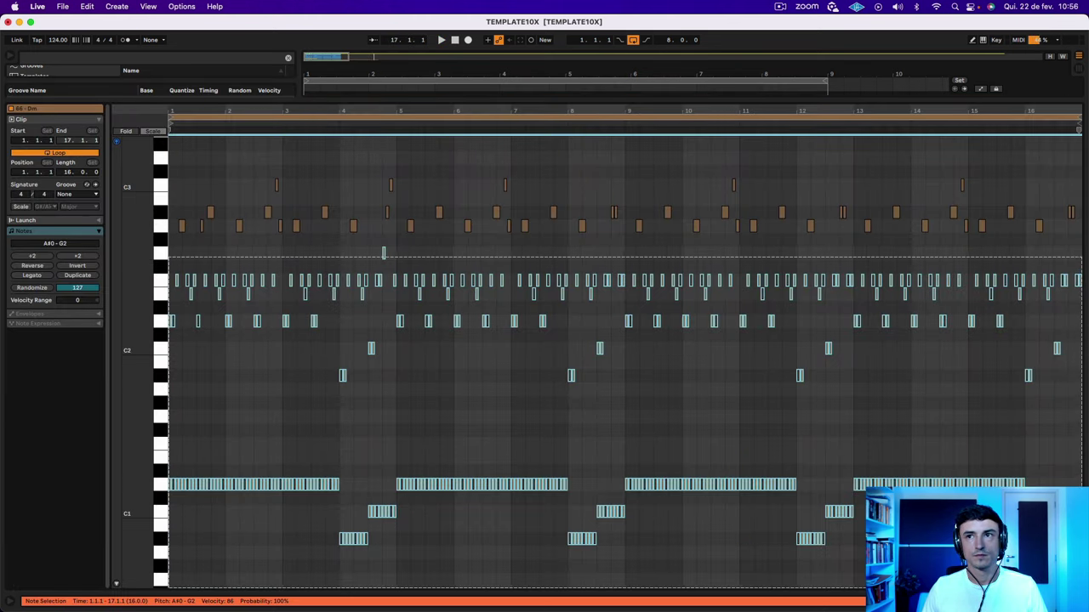
key("space")
key("space")
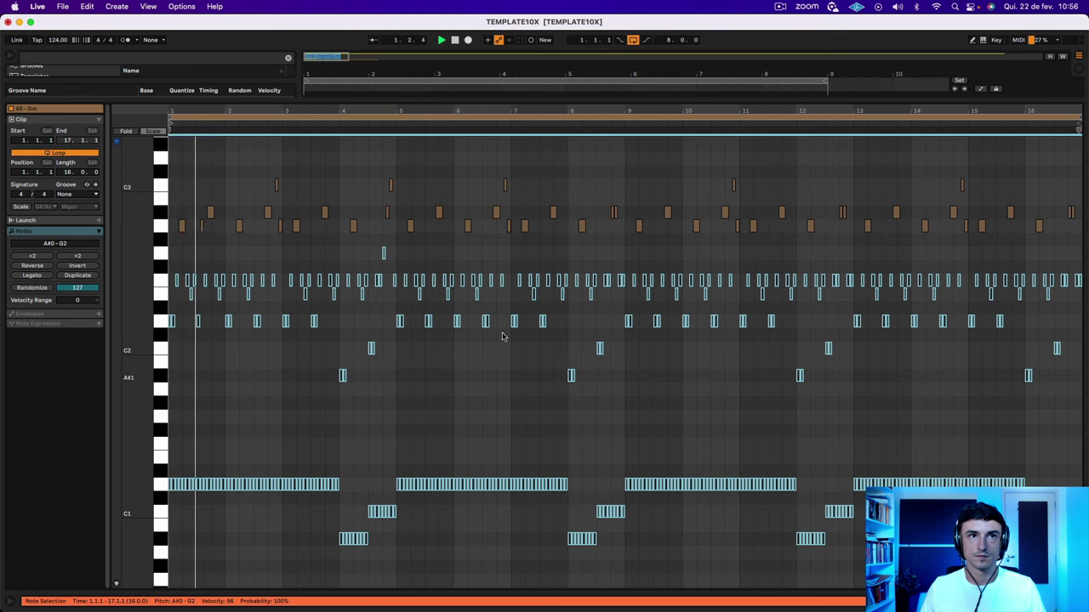
Reactivate the D2 to F2 notes in the first two bars of the 66 - Dm clip and audition the result.
left_click_drag(201, 108, 206, 161)
key("space")
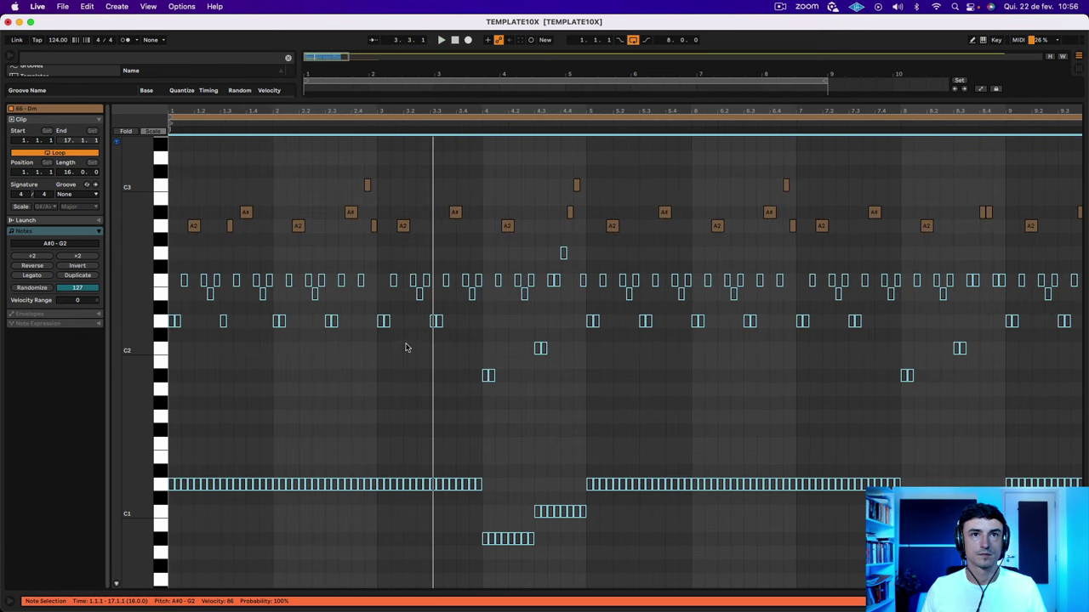
left_click_drag(382, 345, 144, 269)
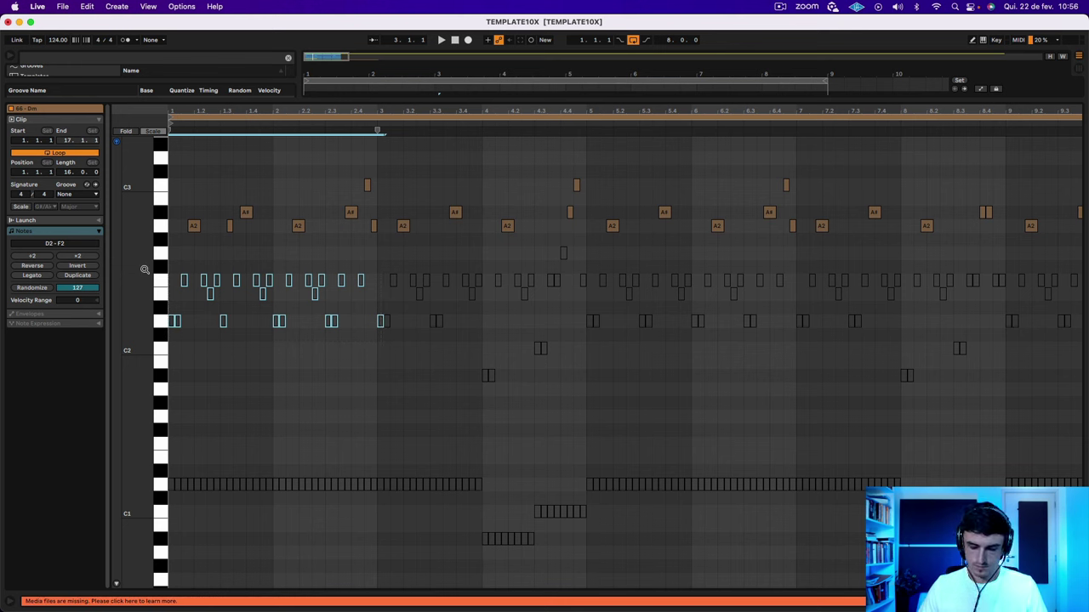
key("space")
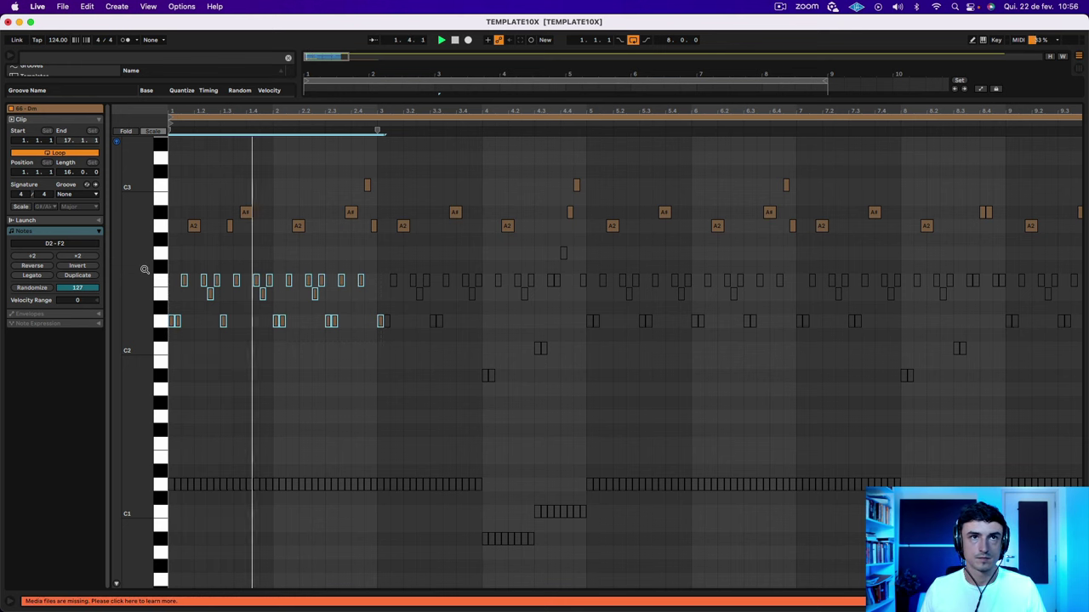
key("shift+Tab")
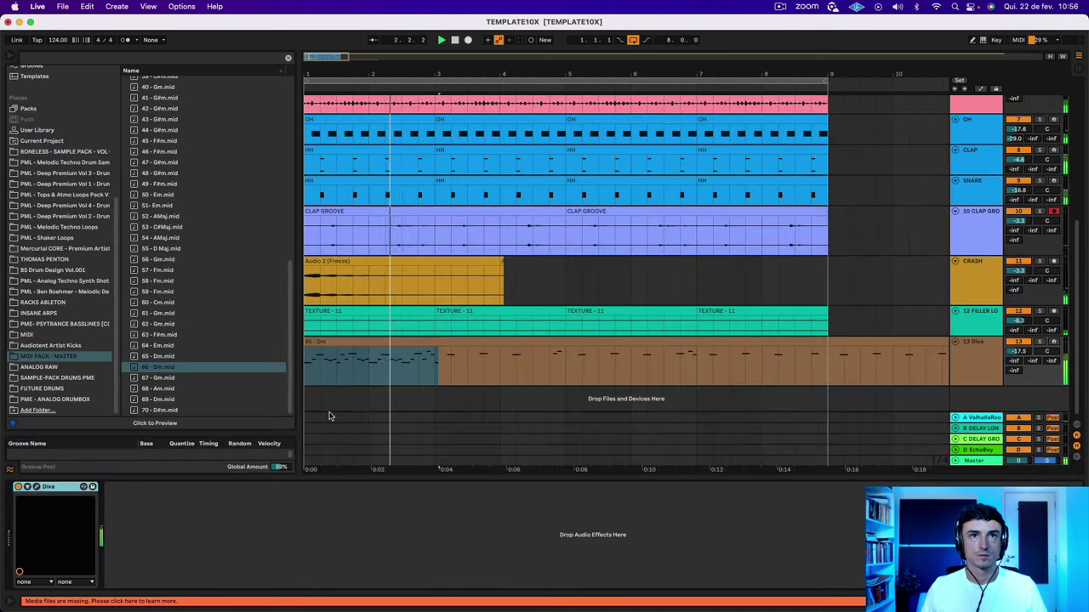
Replace the 66 - Dm clip on the 13 Diva track with 65 - Dm.mid, audition it and open its notes.
left_click(355, 343)
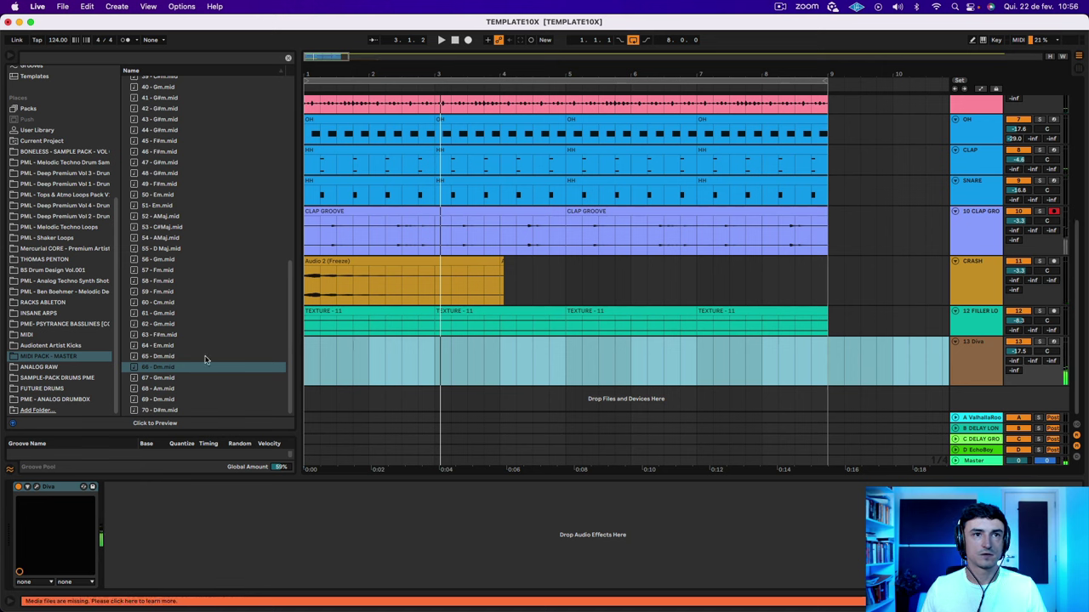
left_click_drag(173, 358, 340, 342)
key("space")
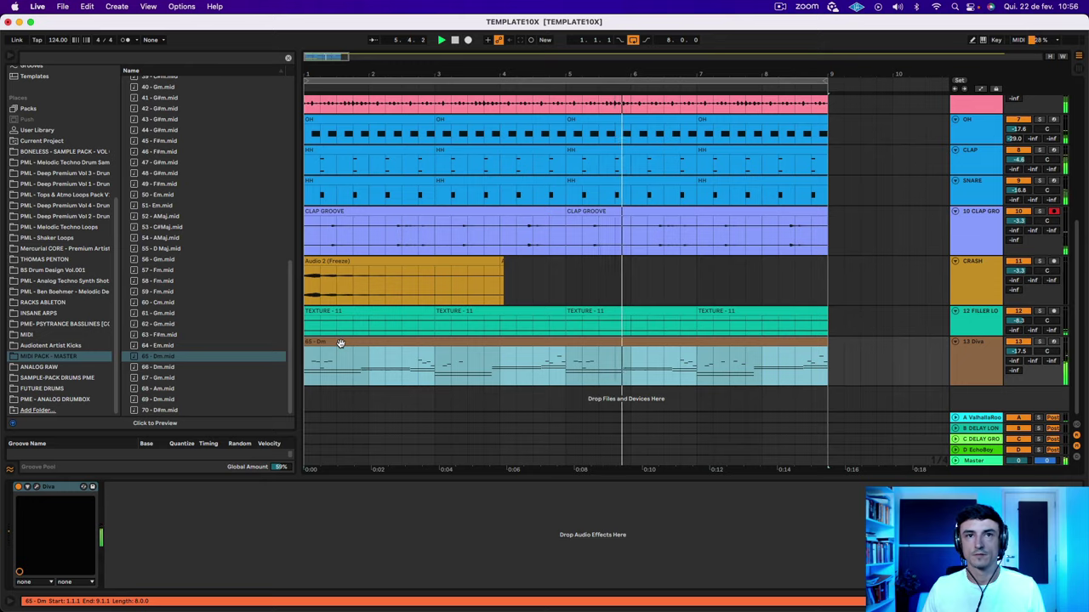
key("space")
double_click(339, 343)
left_click(338, 393)
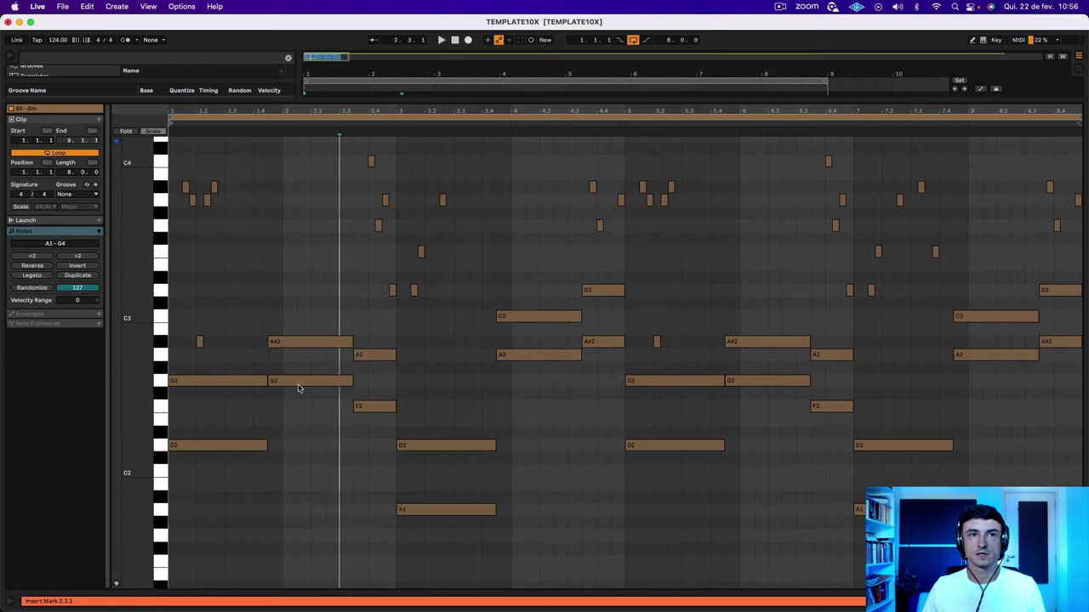
Try deleting the long chord notes from D2 to A#2 in bars 1 and 2, and undo the deletion.
left_click_drag(219, 491, 385, 342)
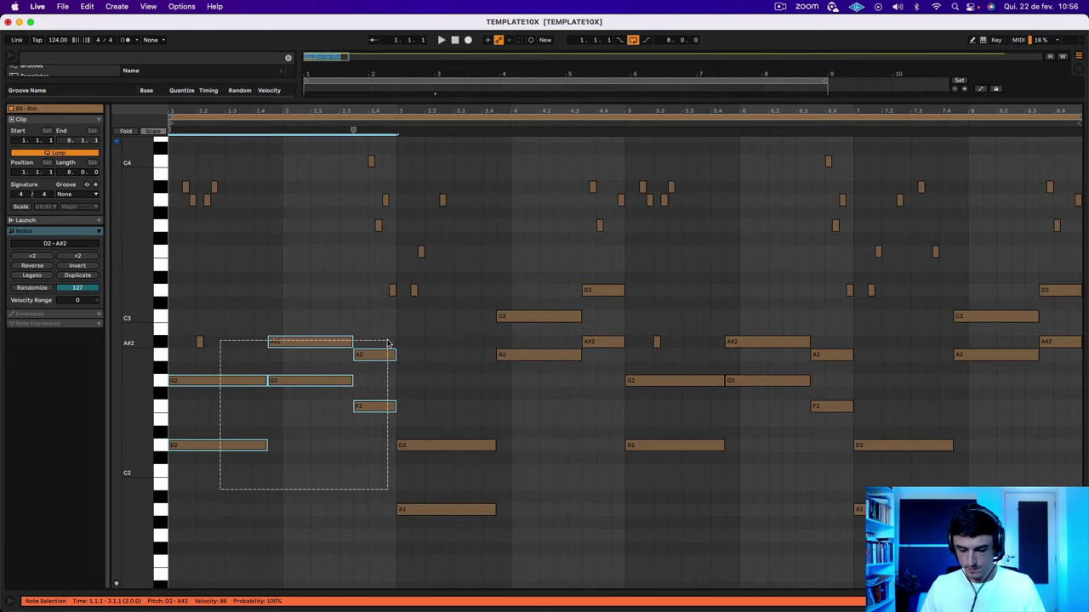
key("Delete")
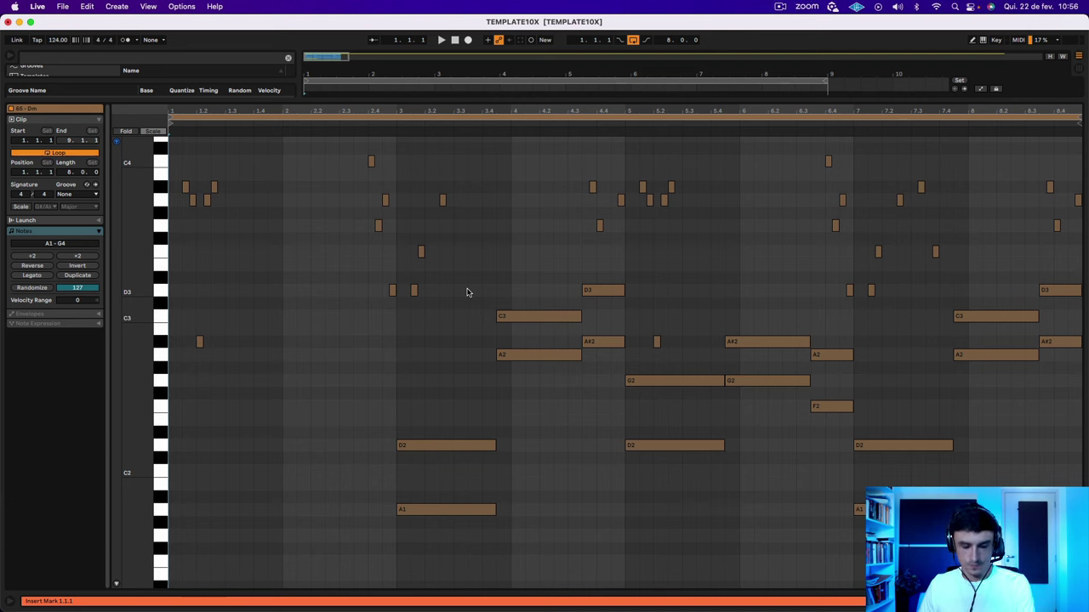
key("super+z")
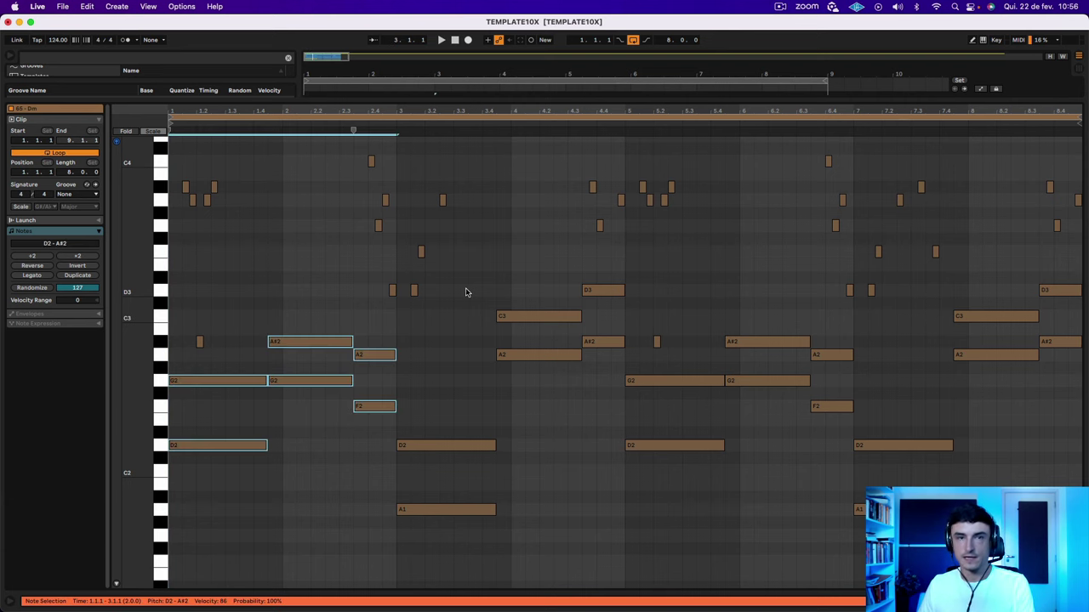
Deactivate the long chord notes from A1 to D3 in all eight bars of the 65 - Dm clip and play it.
left_click(435, 318)
left_click_drag(467, 291, 517, 561)
left_click_drag(601, 265, 639, 474)
left_click_drag(752, 287, 823, 439)
key("0")
left_click_drag(898, 400, 939, 516)
key("0")
left_click_drag(1059, 305, 1073, 268)
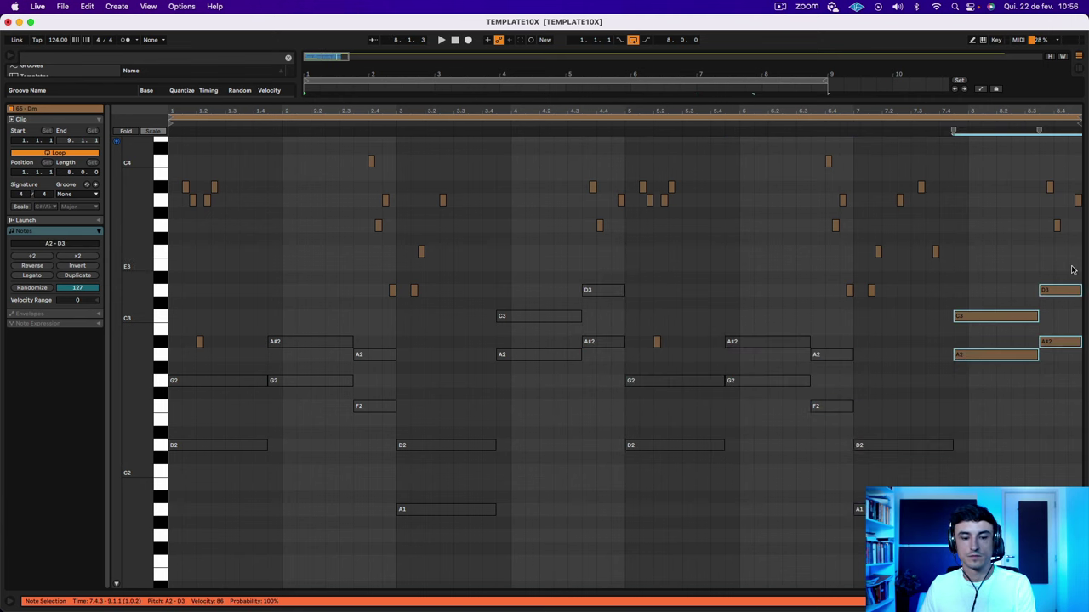
key("0")
key("space")
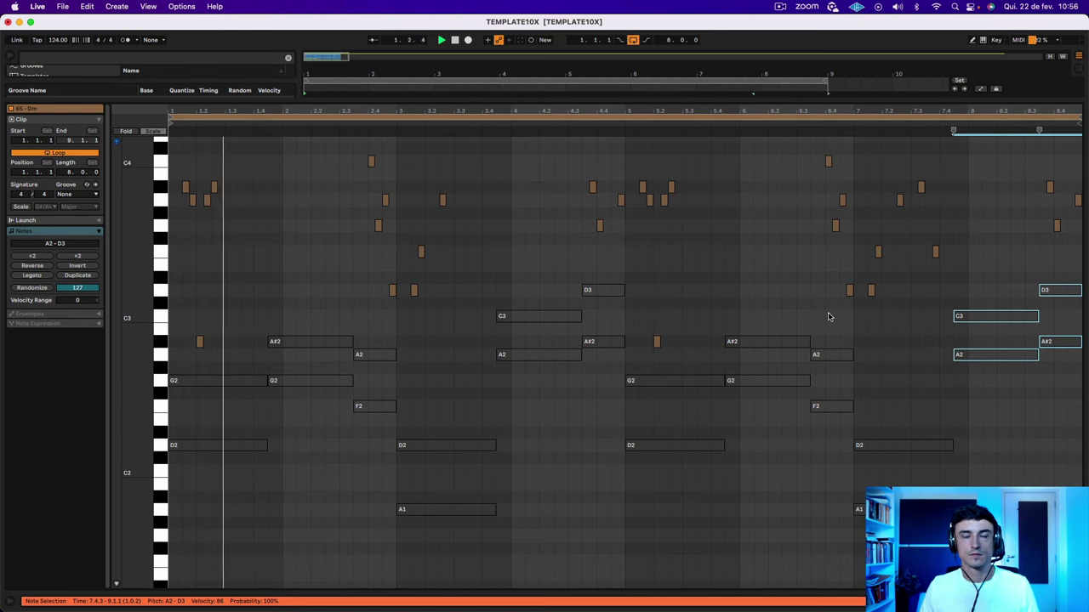
Transpose all notes of the 65 - Dm clip down one octave and audition the melody.
left_click(431, 254)
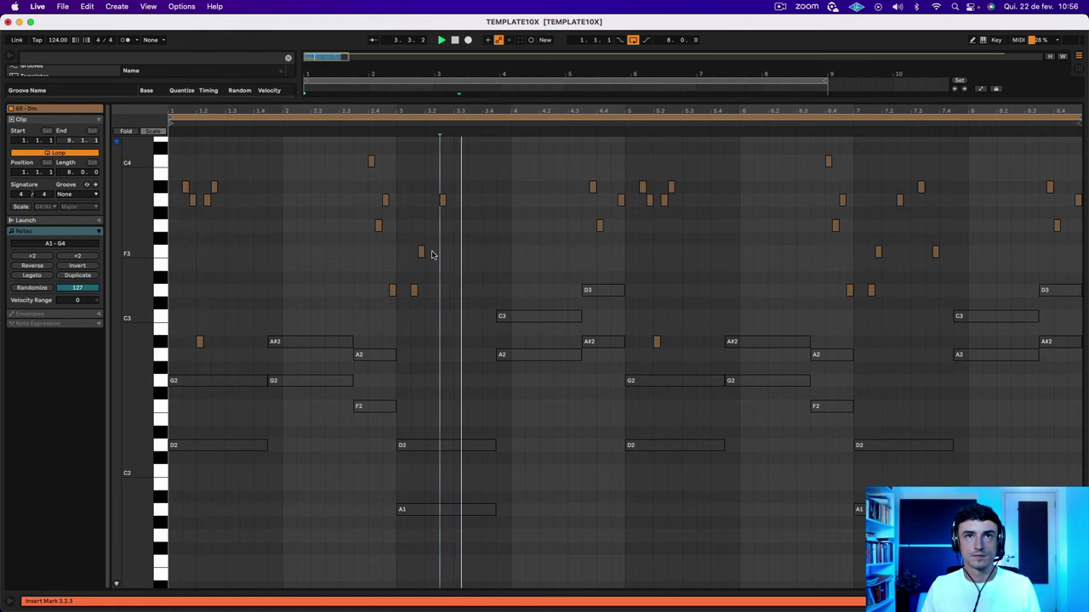
key("super+a")
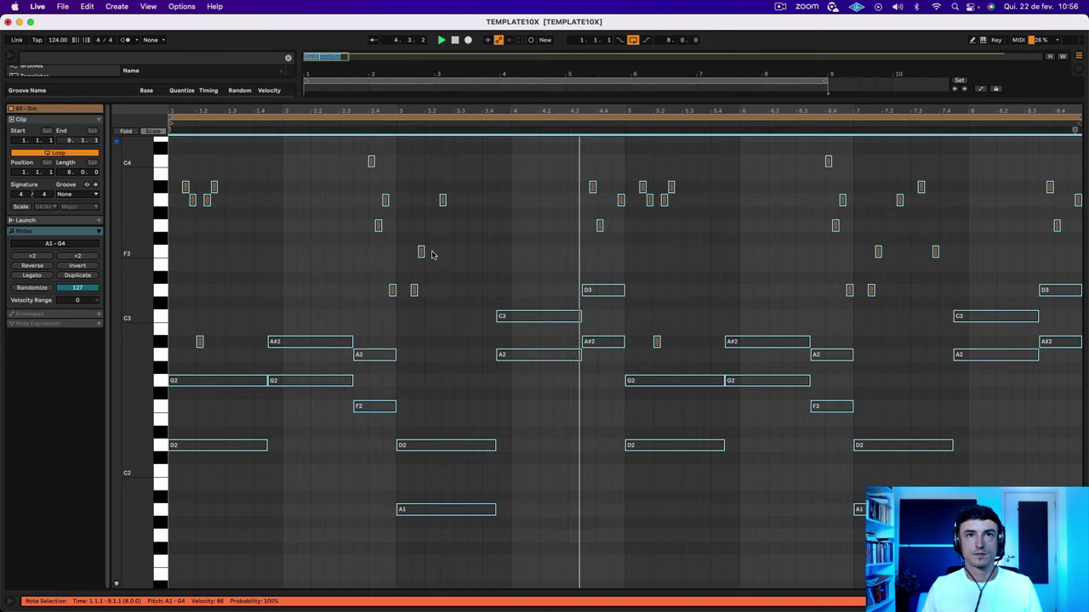
key("shift+Down")
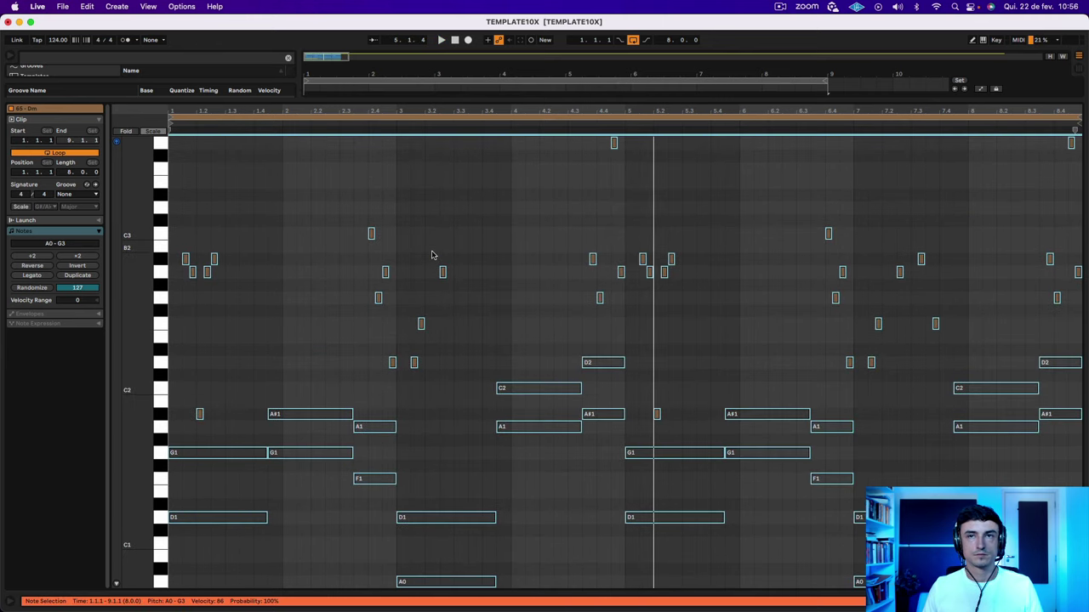
key("space")
key("space")
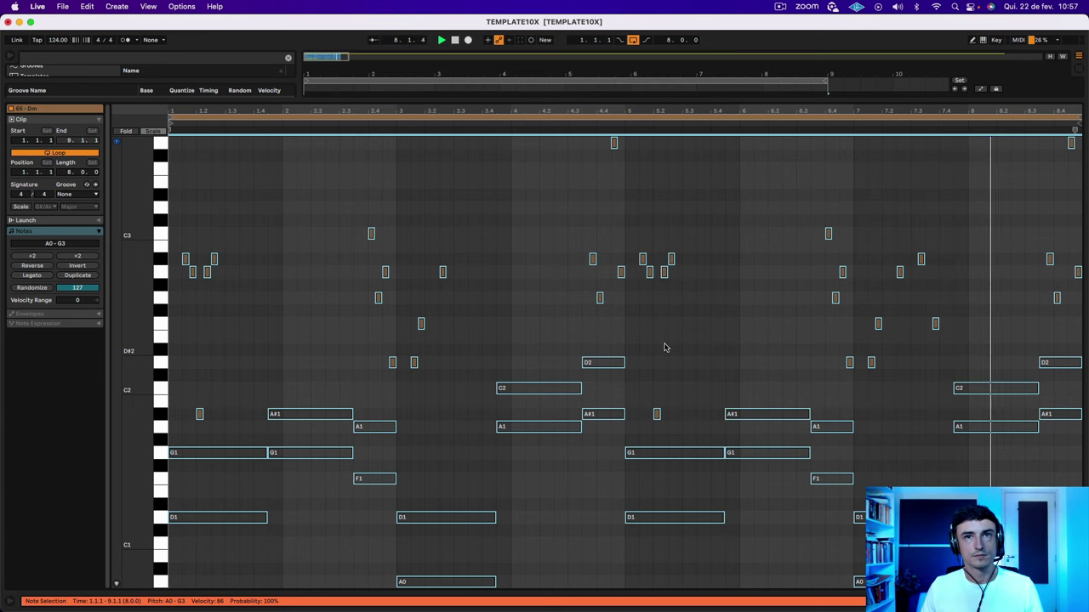
Try 66 - Dm.mid and 69 - Dm.mid on the 13 Diva track in place of the current clip.
key("shift+Tab")
key("space")
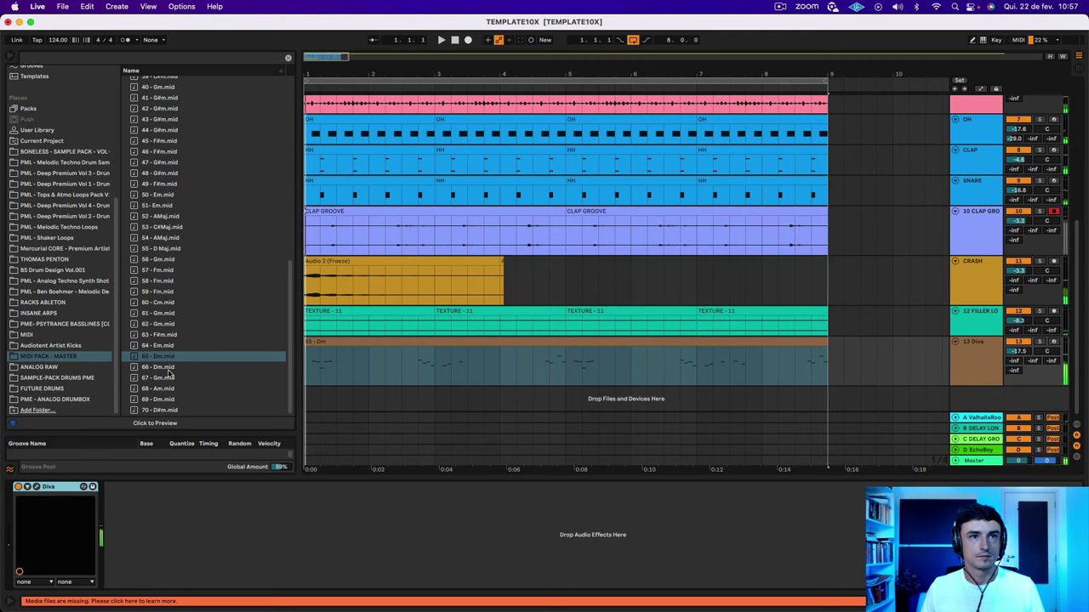
left_click_drag(168, 369, 340, 347)
key("space")
double_click(341, 347)
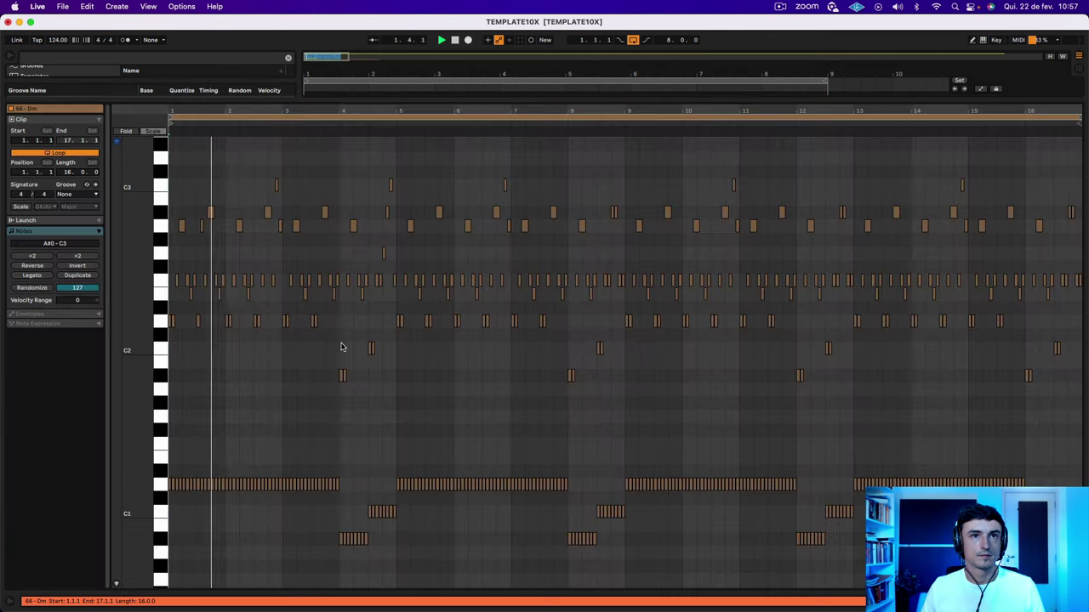
key("space")
key("shift+Tab")
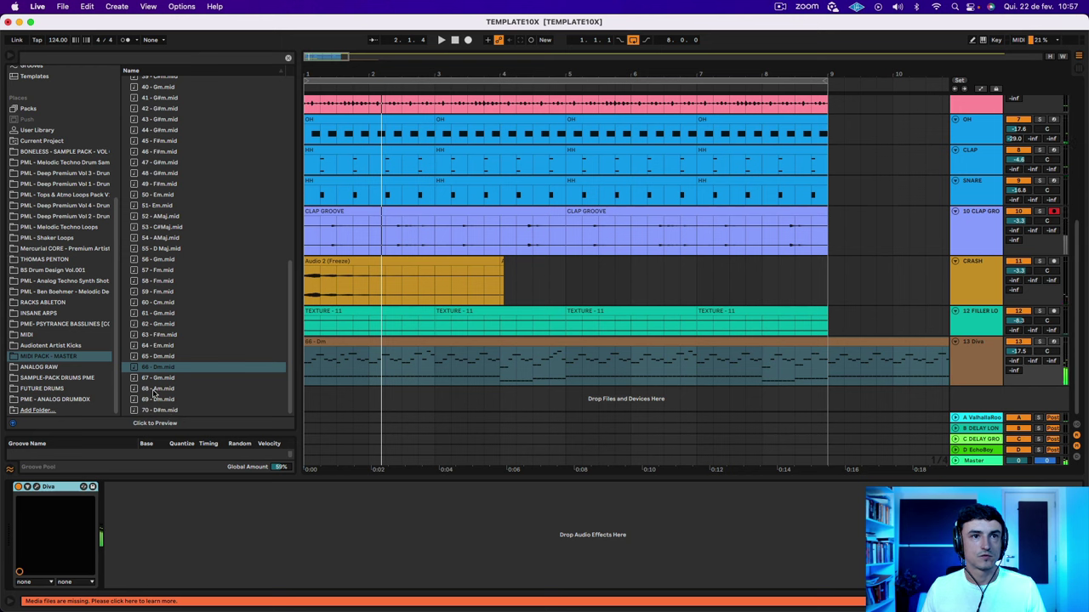
left_click_drag(157, 399, 306, 361)
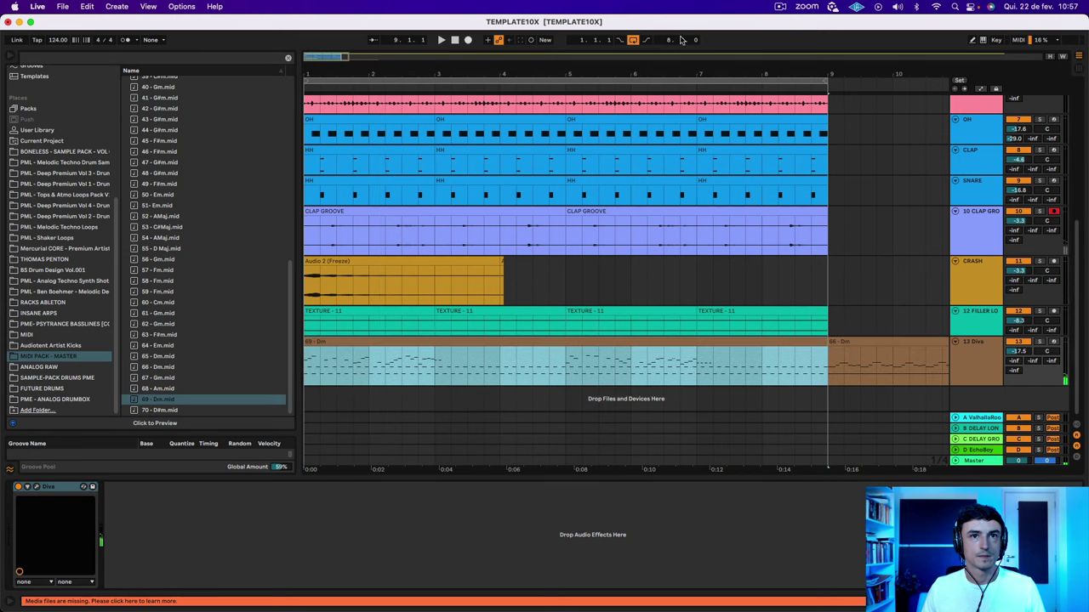
left_click(781, 7)
left_click(790, 48)
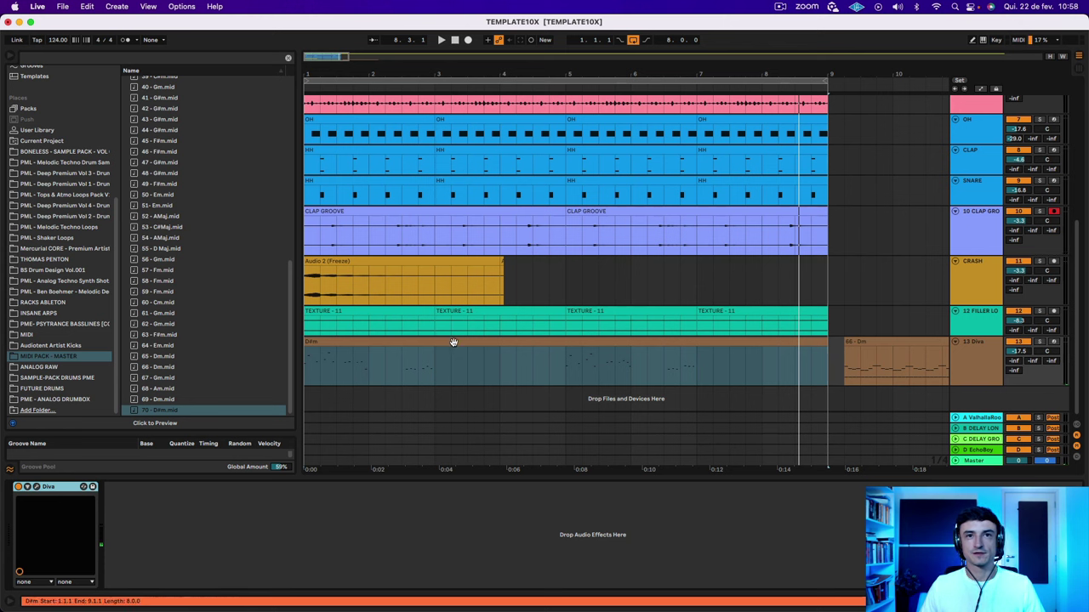
Audition the D#m clip on the 13 Diva track and lower Diva's VCF1 cutoff to 66.00.
left_click(453, 342)
key("space")
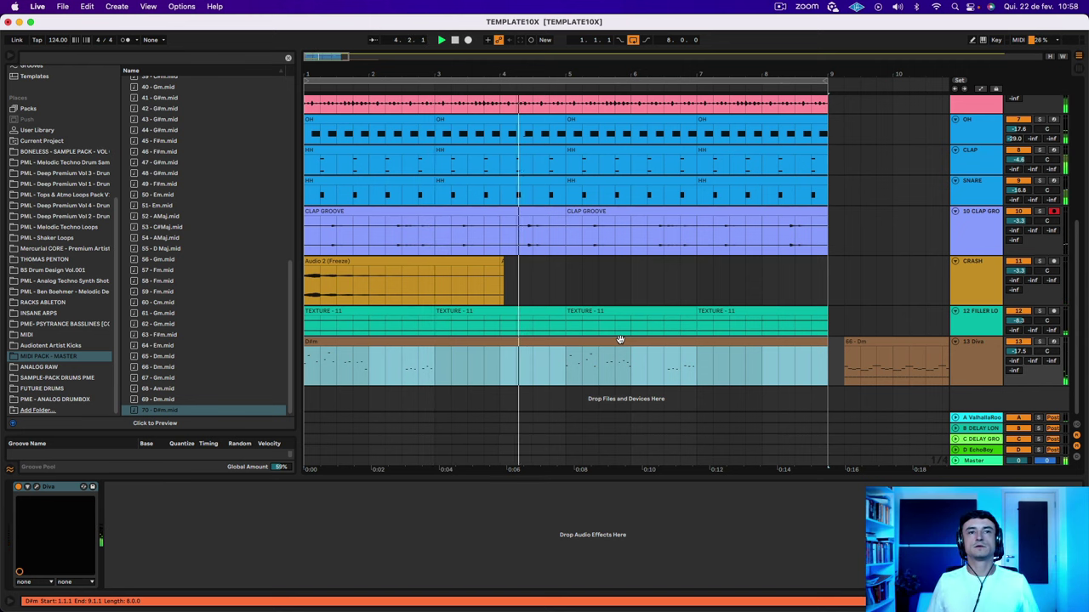
scroll(620, 340, "up", 6)
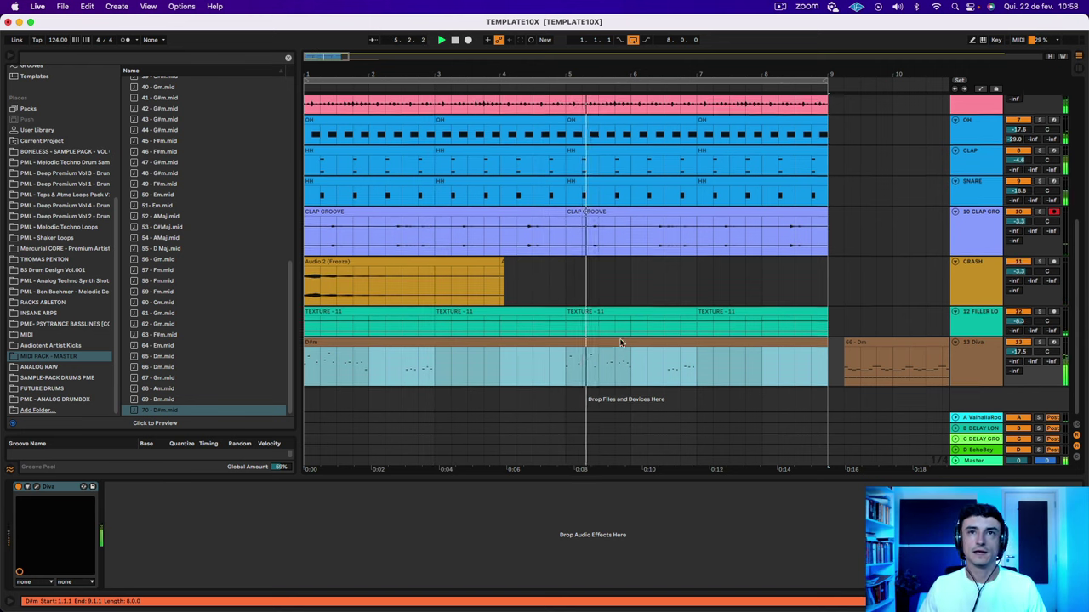
scroll(618, 339, "down", 6)
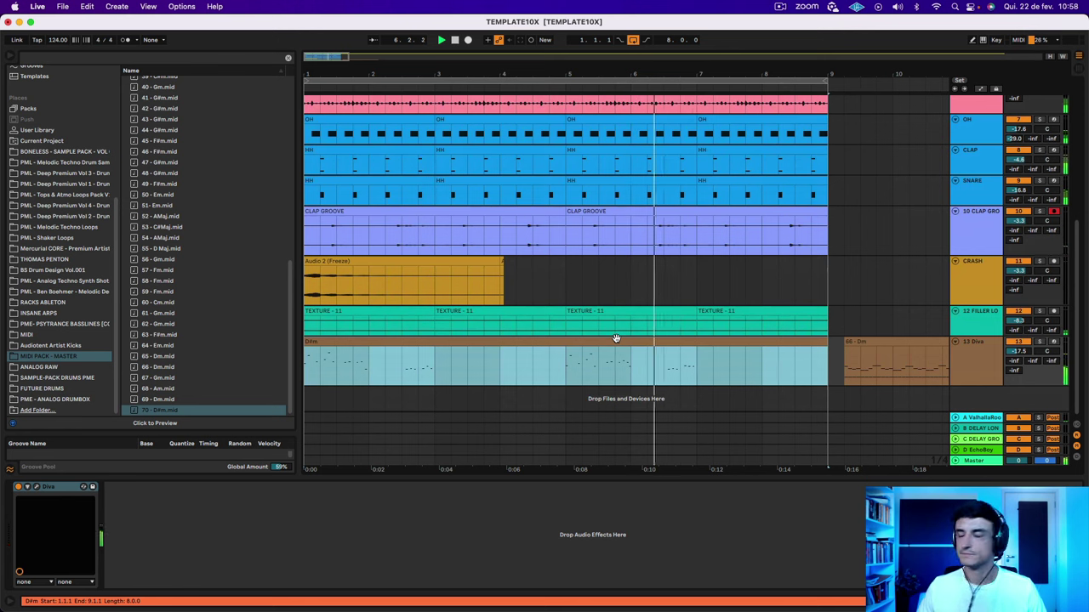
scroll(618, 341, "up", 1)
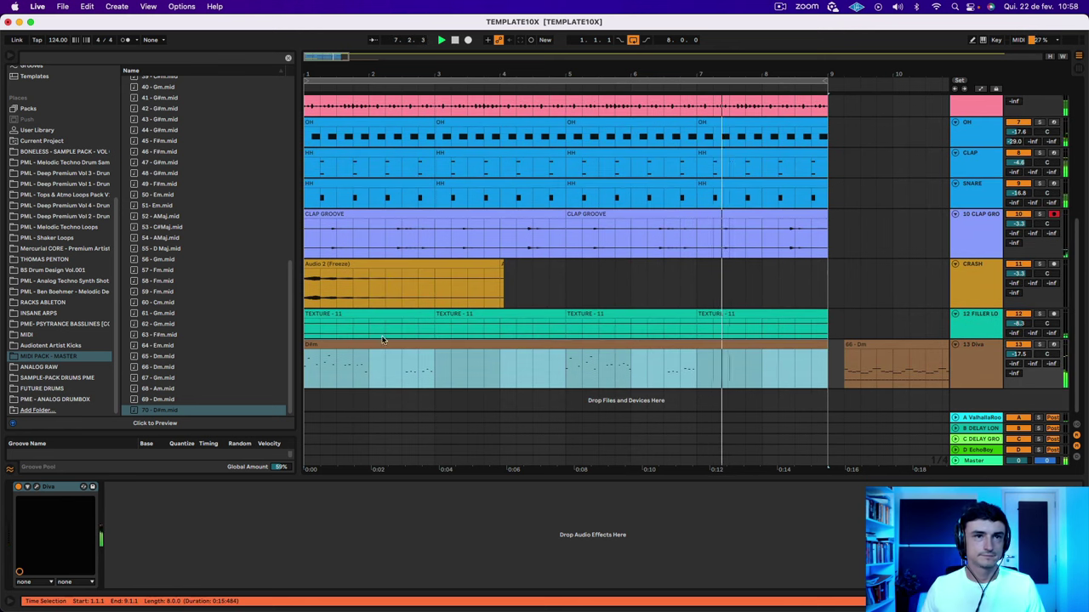
scroll(610, 340, "down", 1)
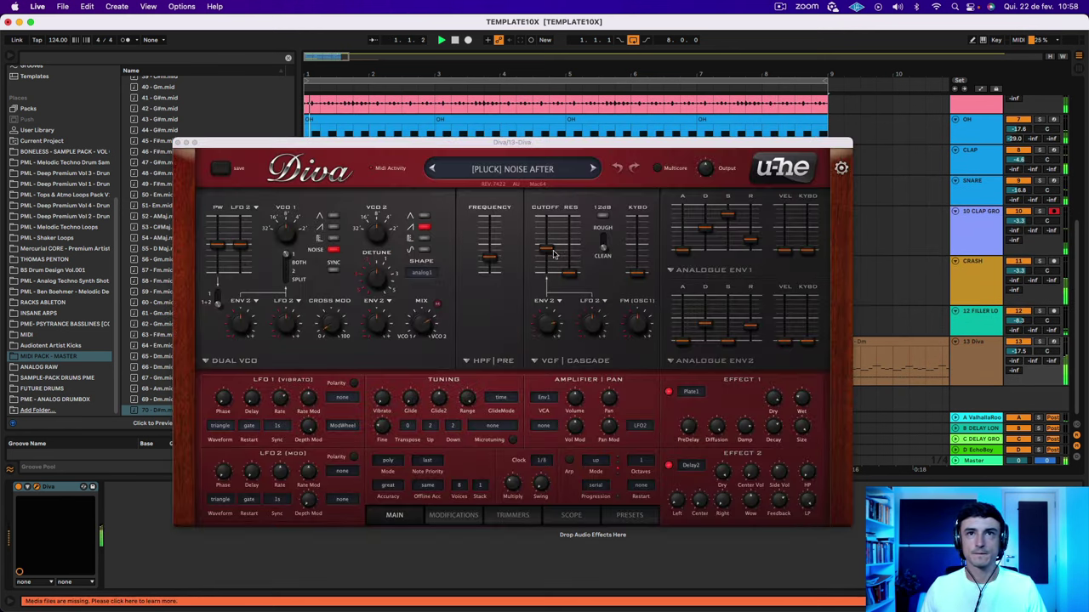
left_click_drag(552, 253, 549, 273)
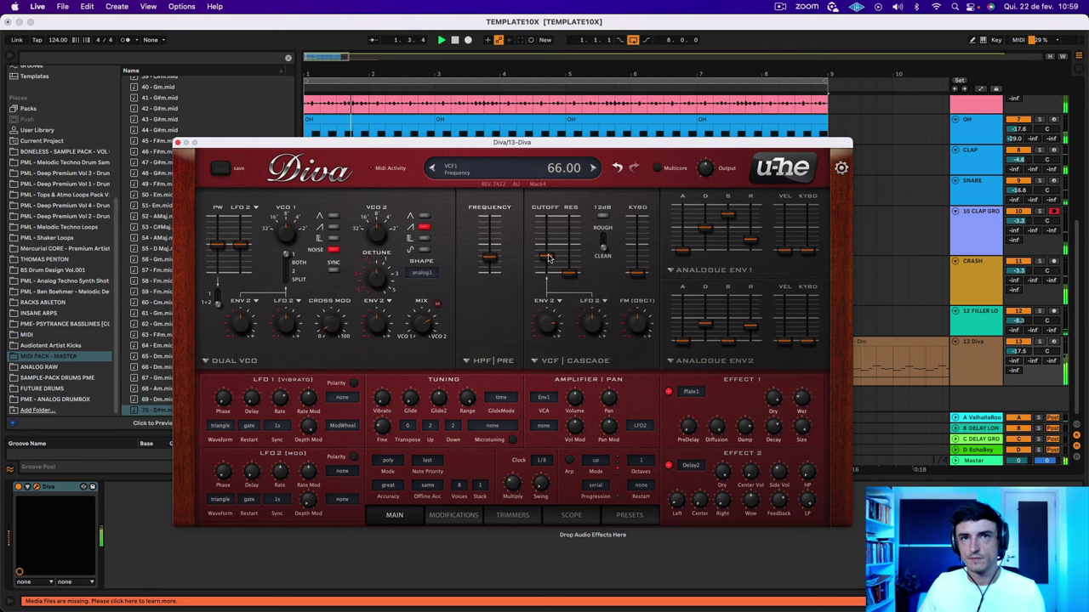
left_click(177, 143)
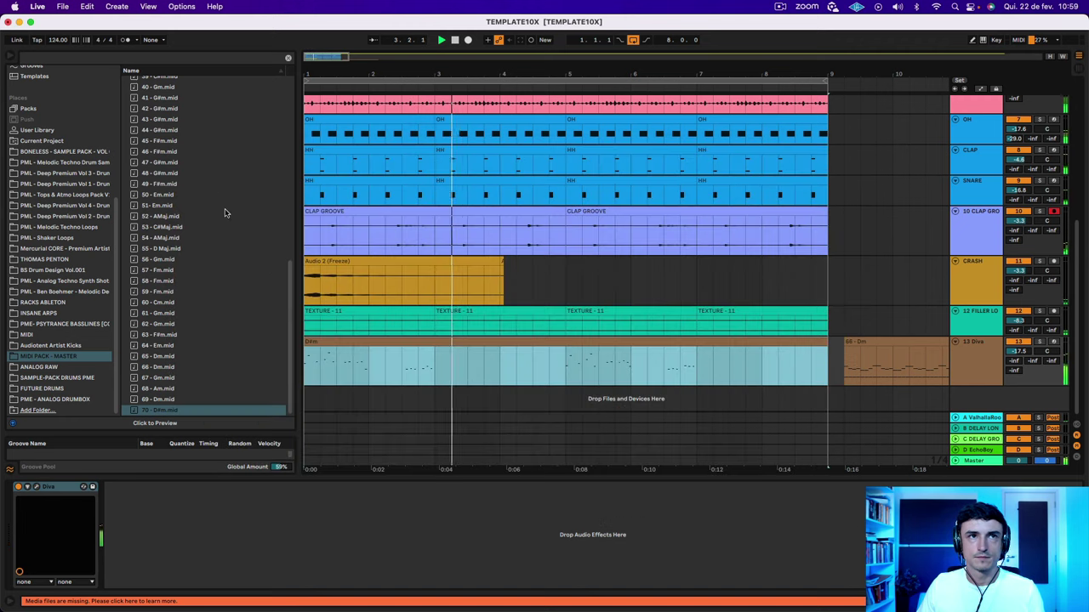
Preview drones from the DRONE AMBIENCES [Gm] folder in SAMPLE-PACK DRUMS PME and place DRONE AMB [Gm][124] - 19.wav on a new track.
left_click(68, 358)
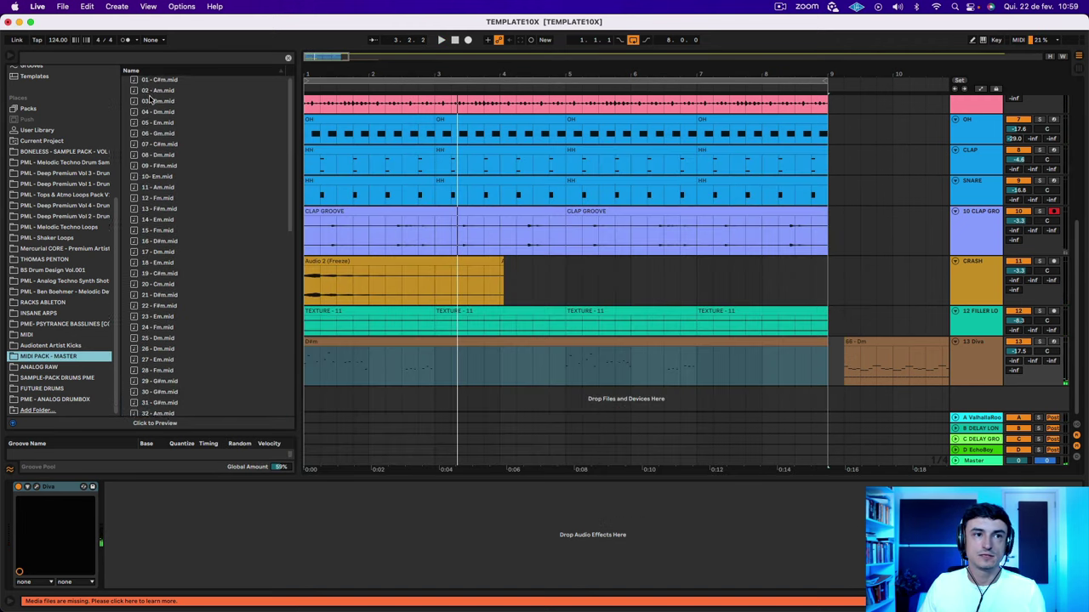
left_click(39, 380)
scroll(174, 170, "down", 3)
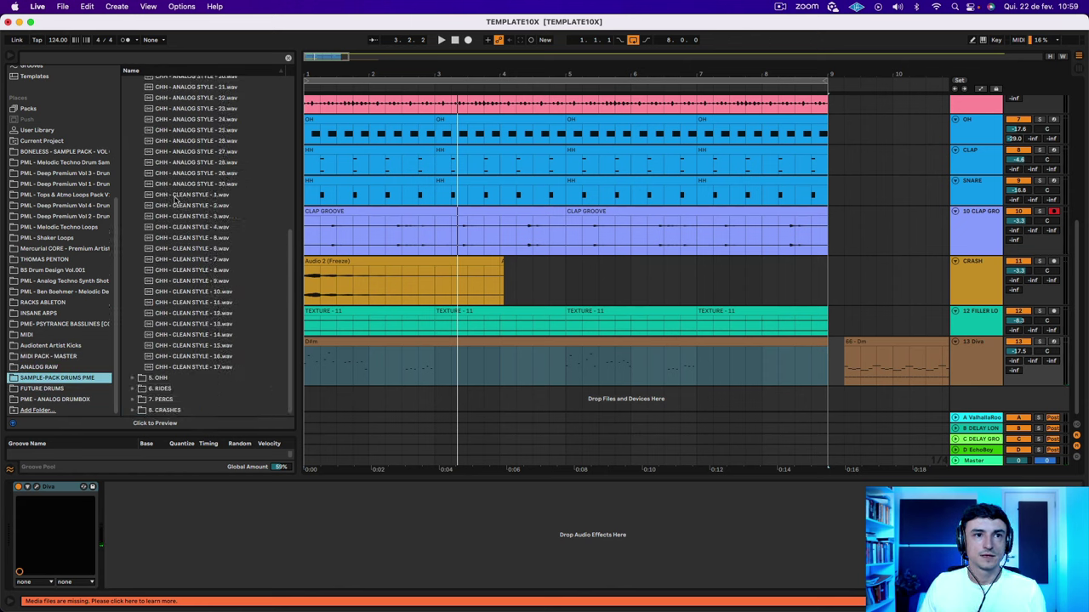
scroll(188, 241, "up", 10)
left_click(133, 147)
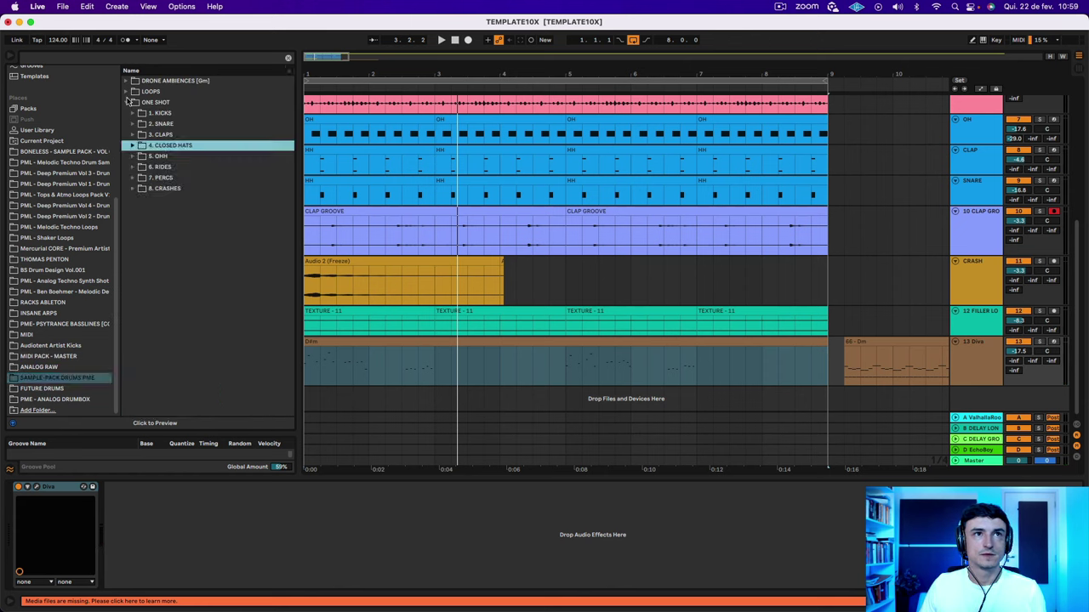
left_click(127, 81)
left_click(178, 92)
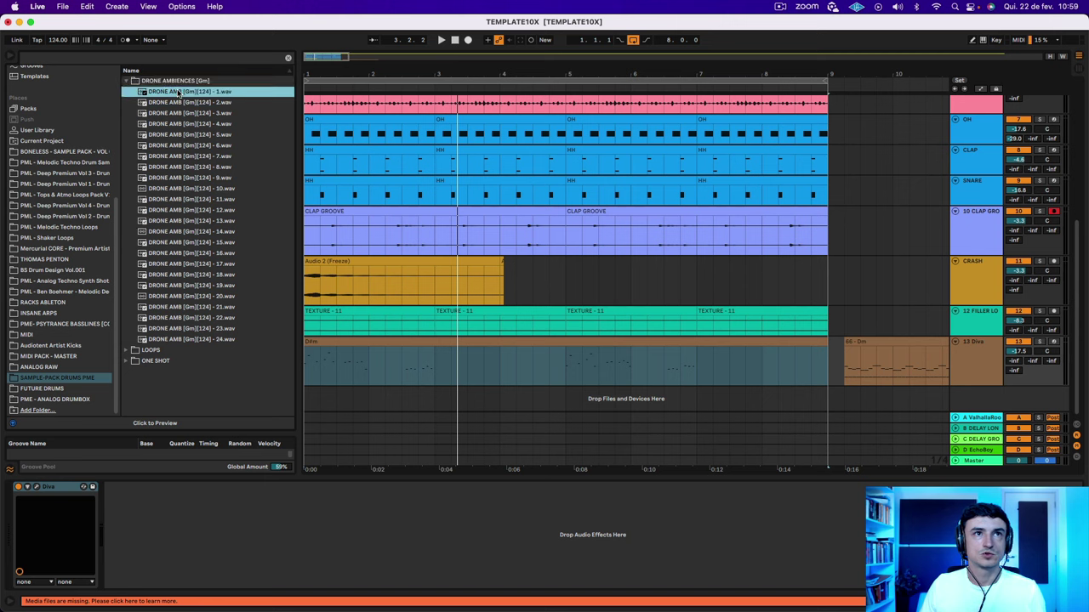
left_click(181, 209)
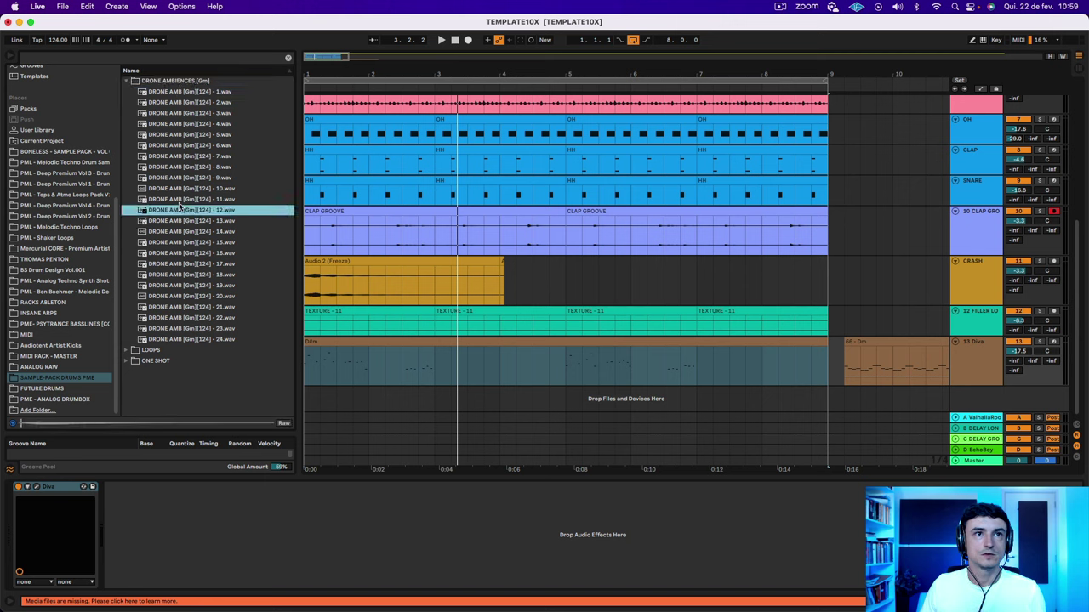
left_click(174, 265)
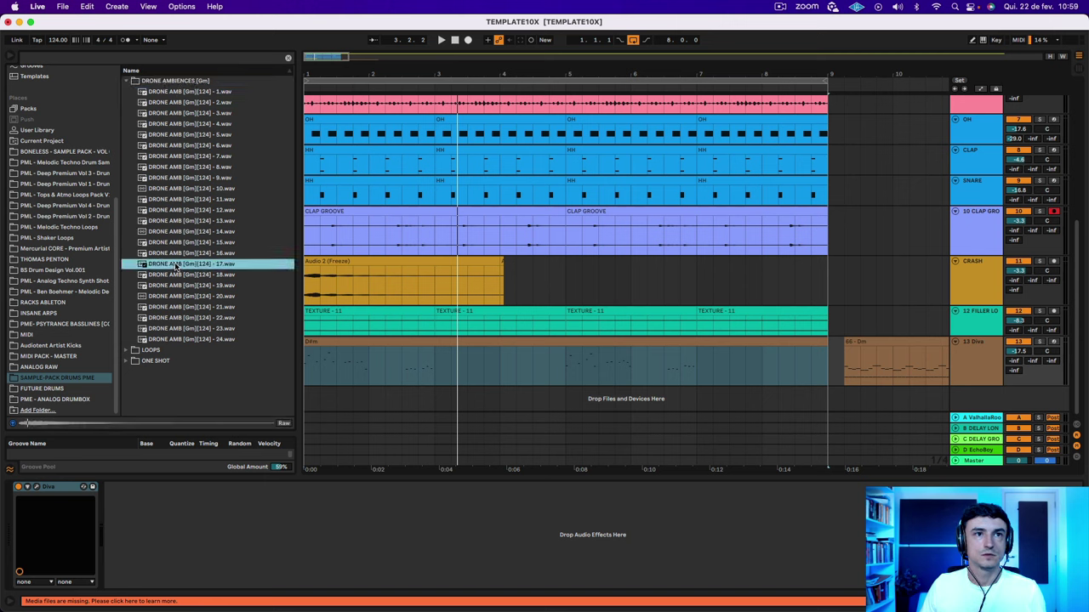
left_click(180, 285)
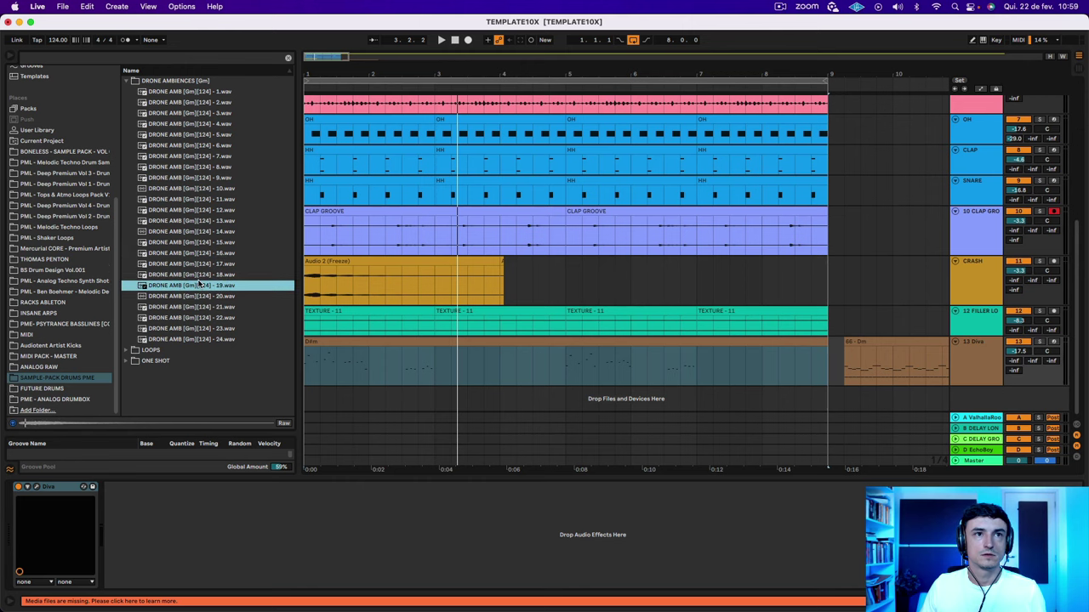
left_click_drag(160, 290, 322, 363)
Search all results for soundshifter and add SoundShifter Pitch Stereo to the drone track.
left_click(114, 58)
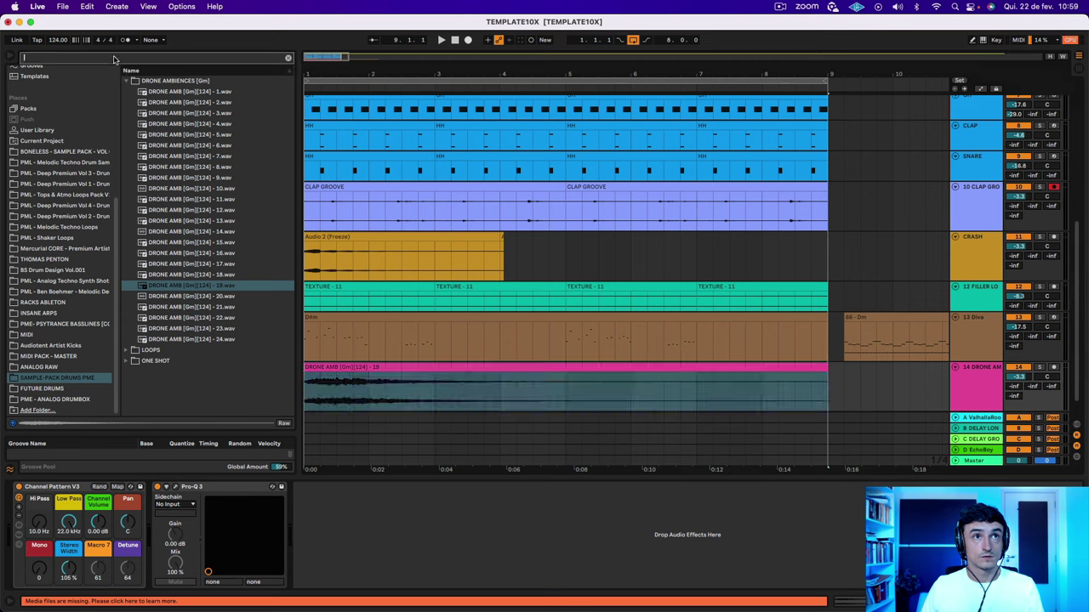
type("soundshifter")
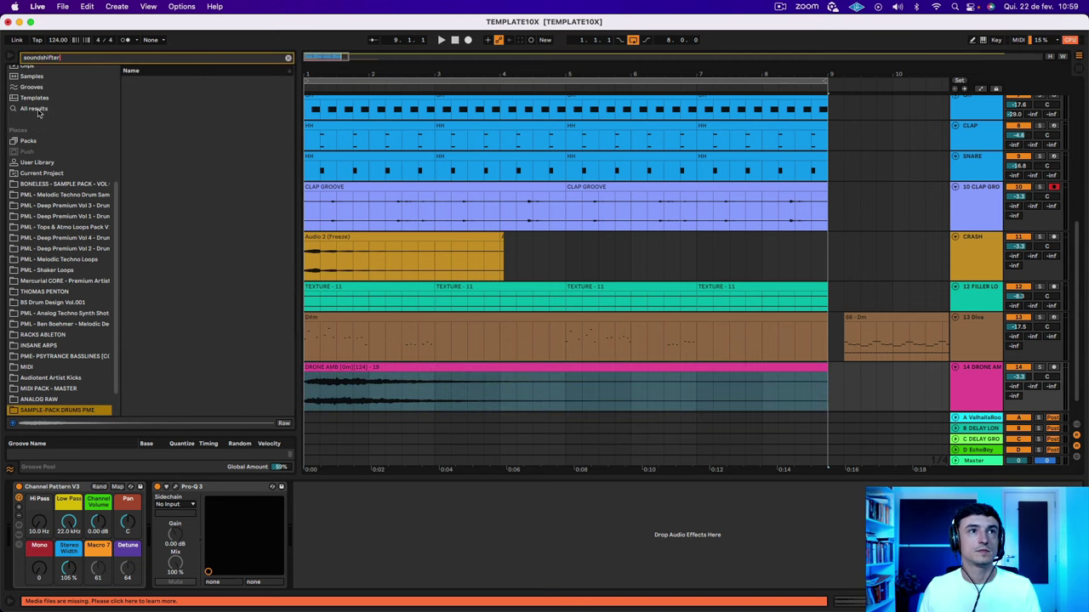
left_click(36, 110)
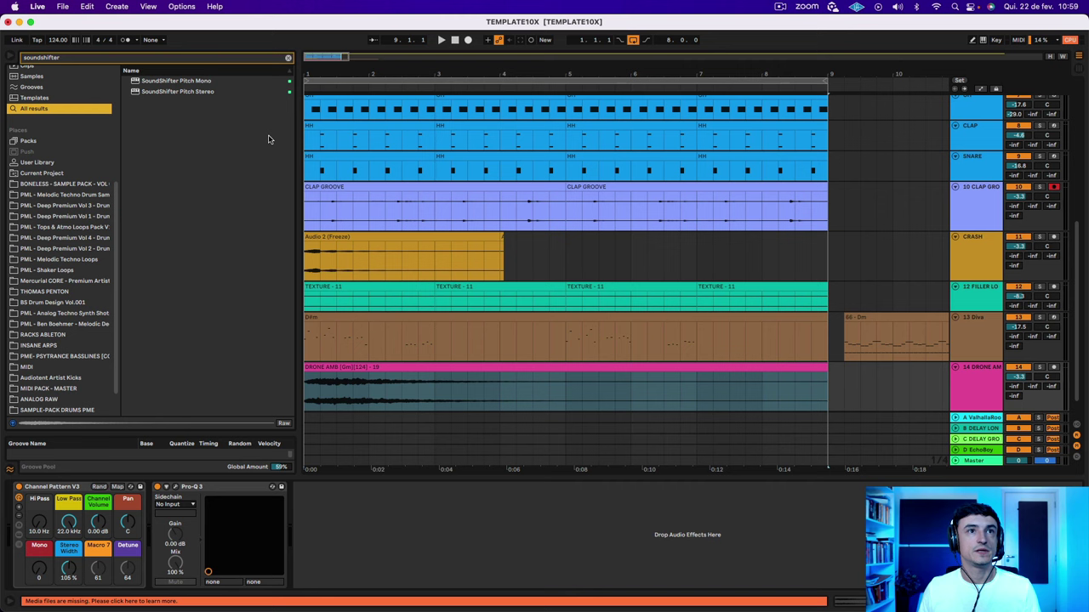
left_click(201, 92)
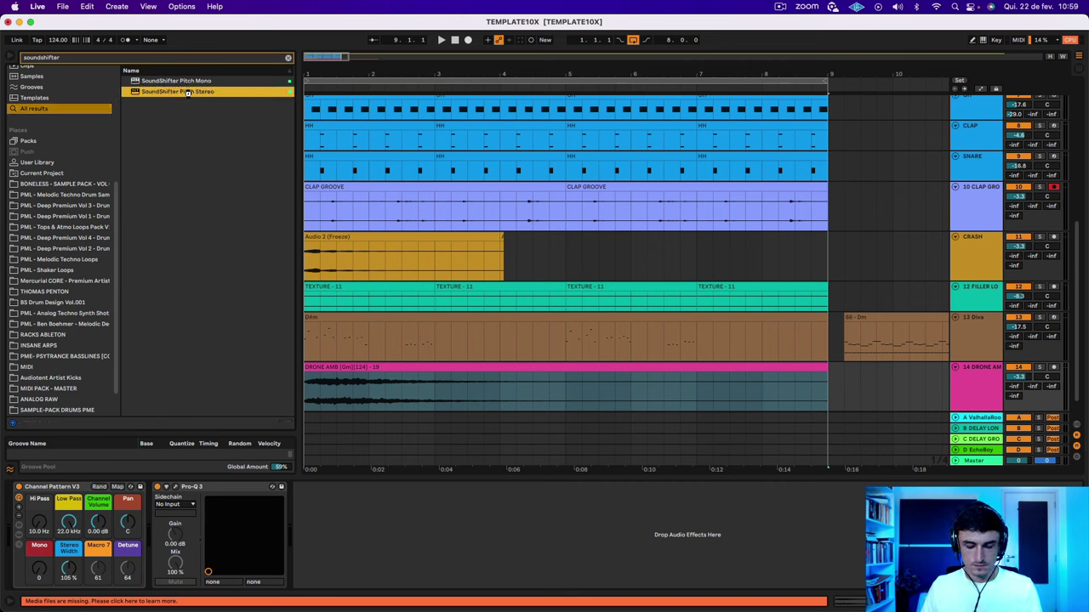
double_click(187, 92)
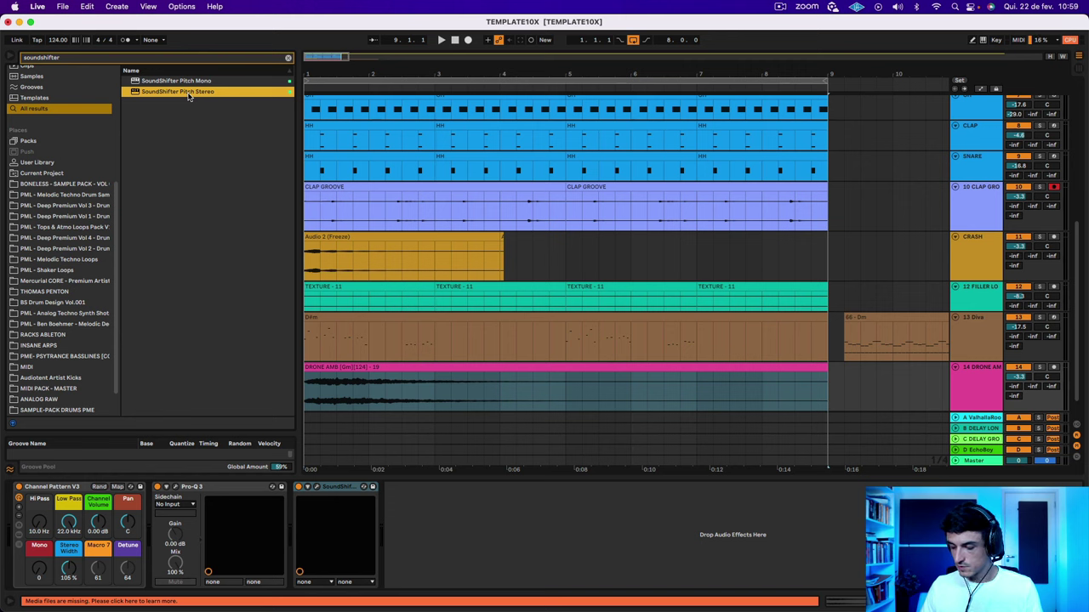
Transpose the drone track by -5 semitones in SoundShifter Pitch Stereo and play it with the groove.
left_click(478, 368)
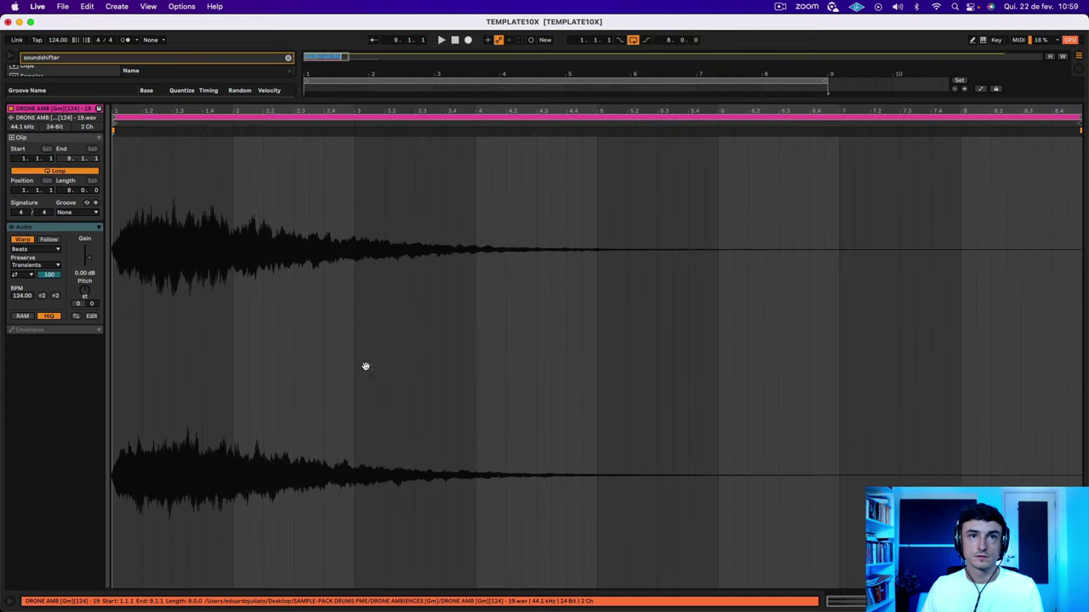
double_click(365, 367)
key("shift+Tab")
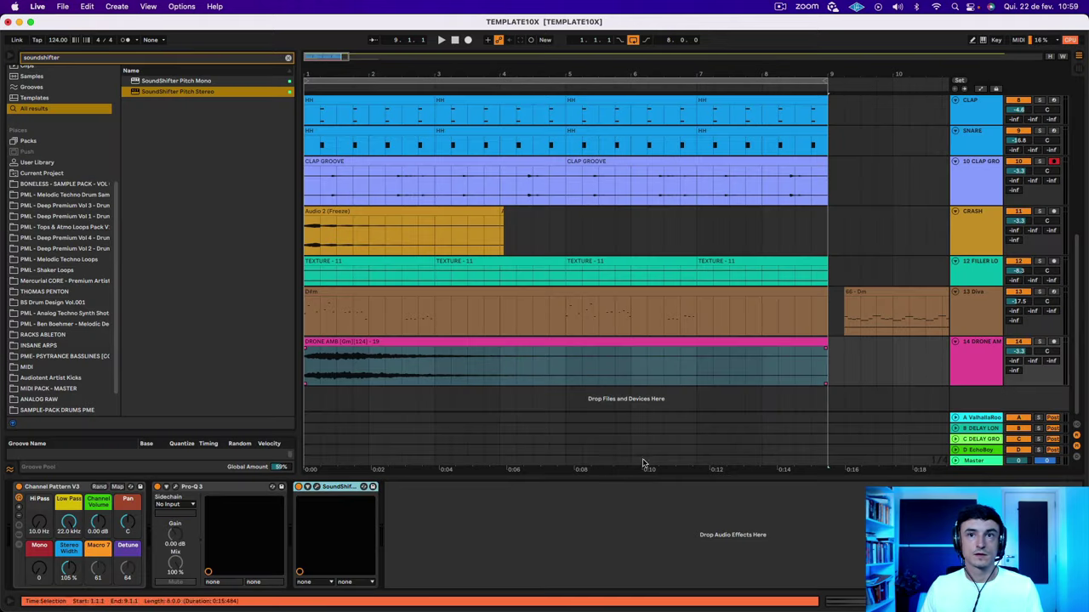
left_click(316, 487)
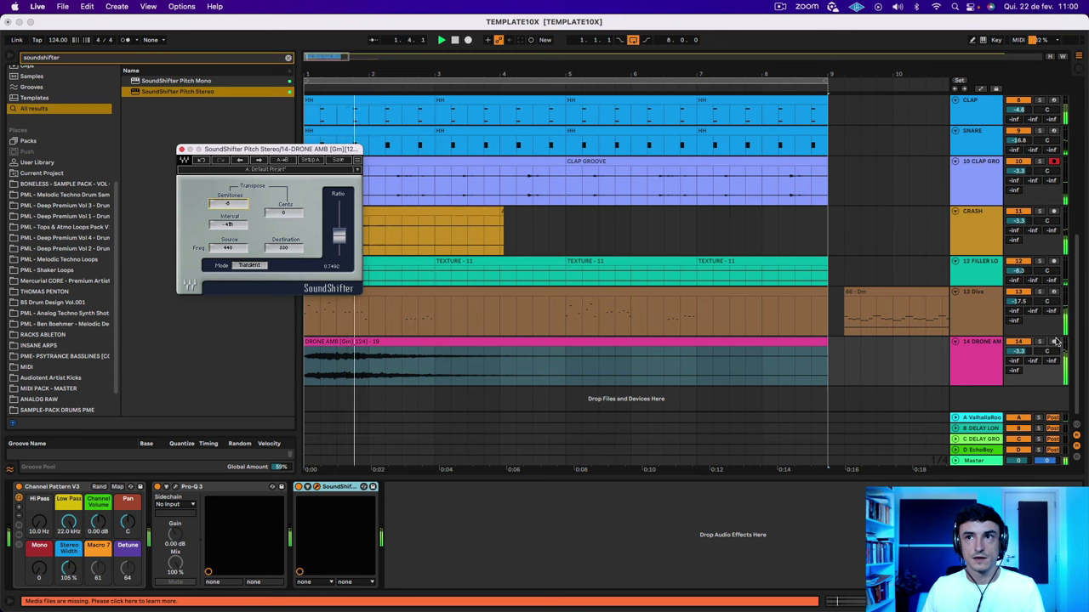
Move the DRONE AMB [Gm][124] - 19 clip to start at bar 3 and play the groove from bar 1.
left_click(586, 346)
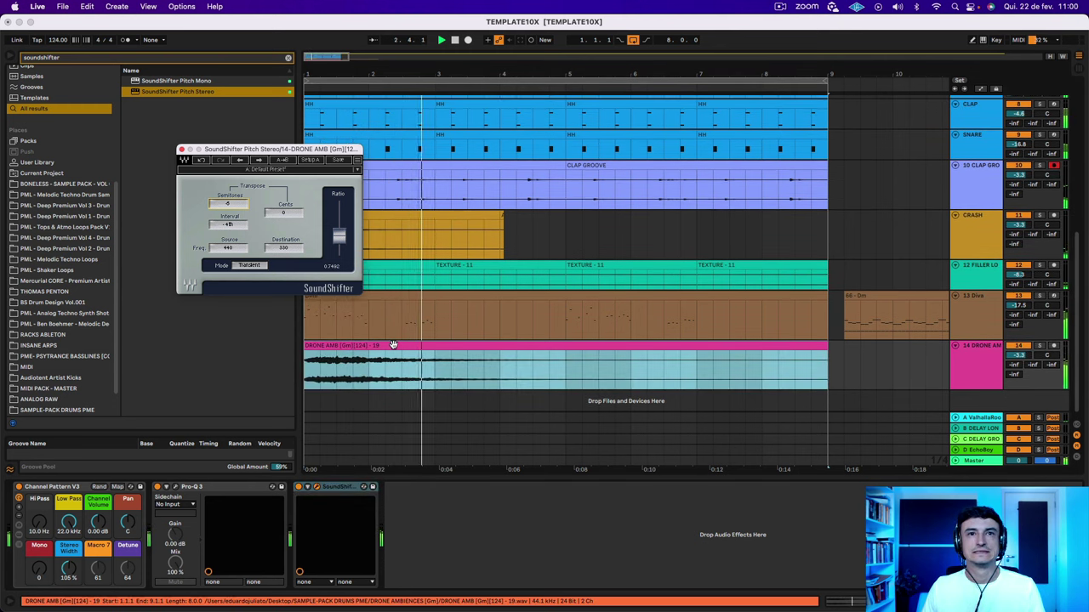
key("space")
left_click_drag(391, 345, 521, 357)
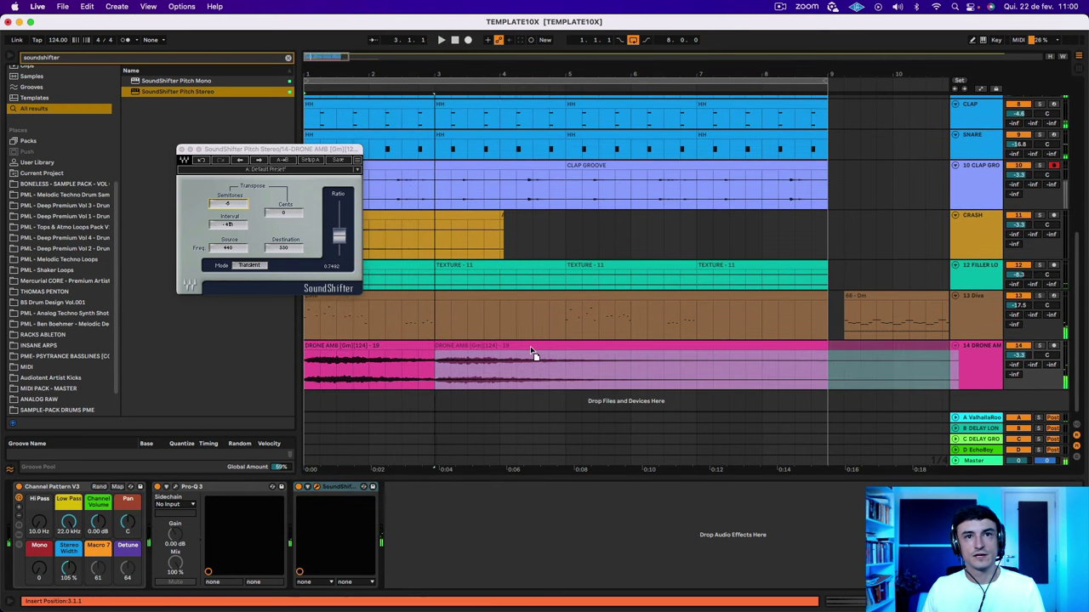
left_click(427, 297)
key("space")
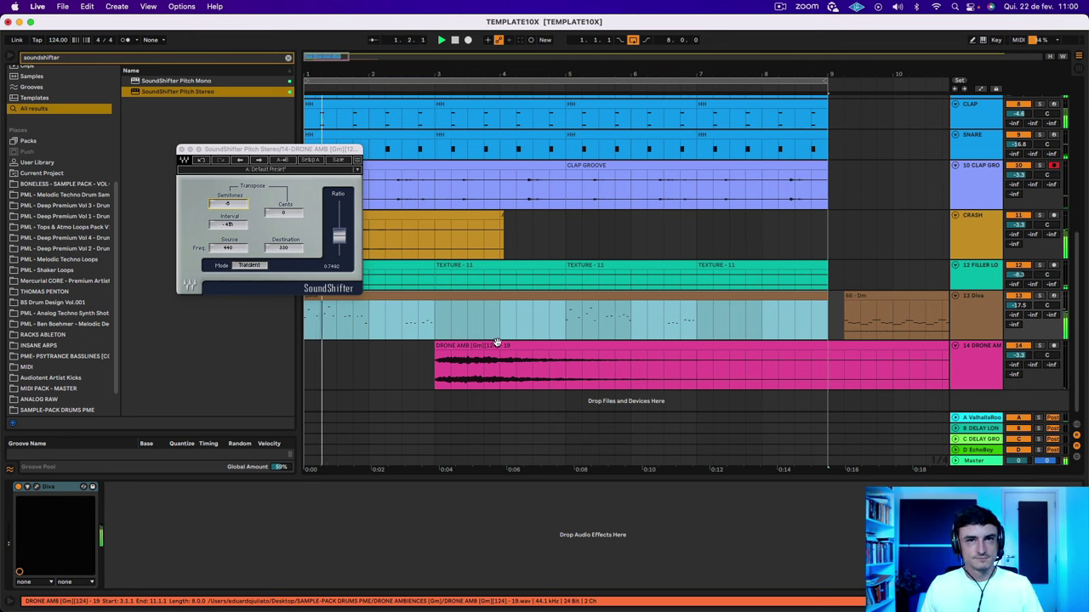
Add a short fade-in to the drone clip at bar 3 and lower the drone track's volume to -10.3 dB.
left_click(445, 356)
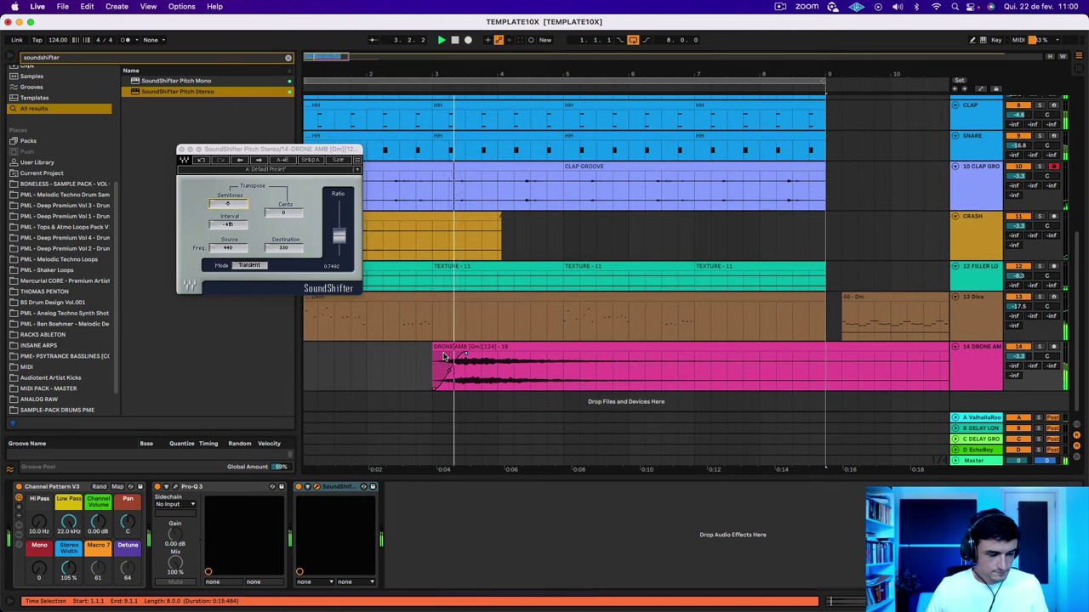
left_click_drag(1018, 360, 1018, 376)
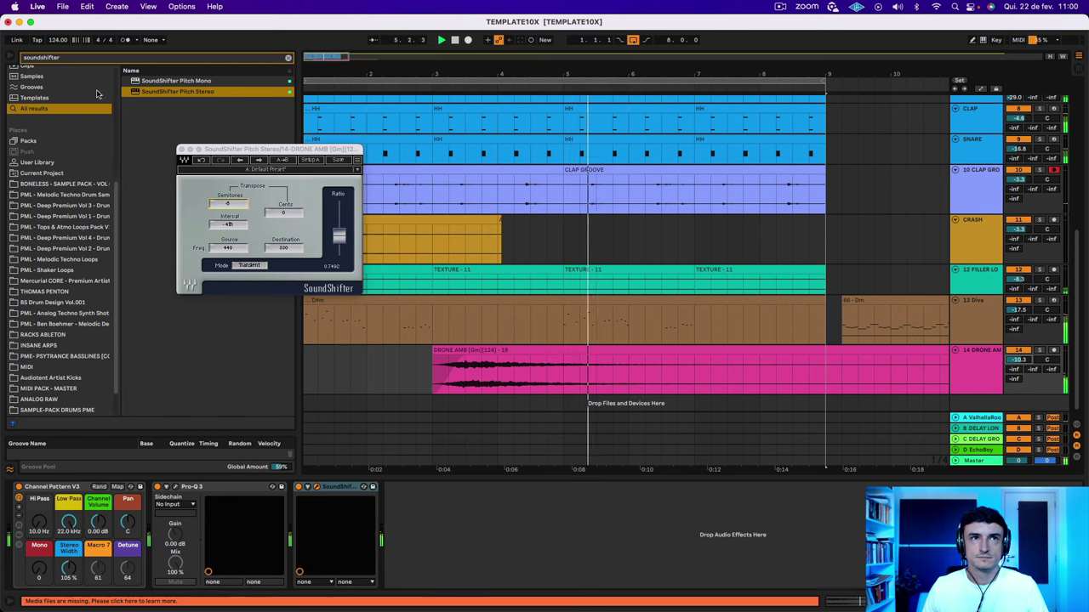
Replace the drone clip at bar 3 with DRONE AMB [Gm][124] - 24.wav from SAMPLE-PACK DRUMS PME and set the track's volume to -14.7 dB.
left_click(288, 57)
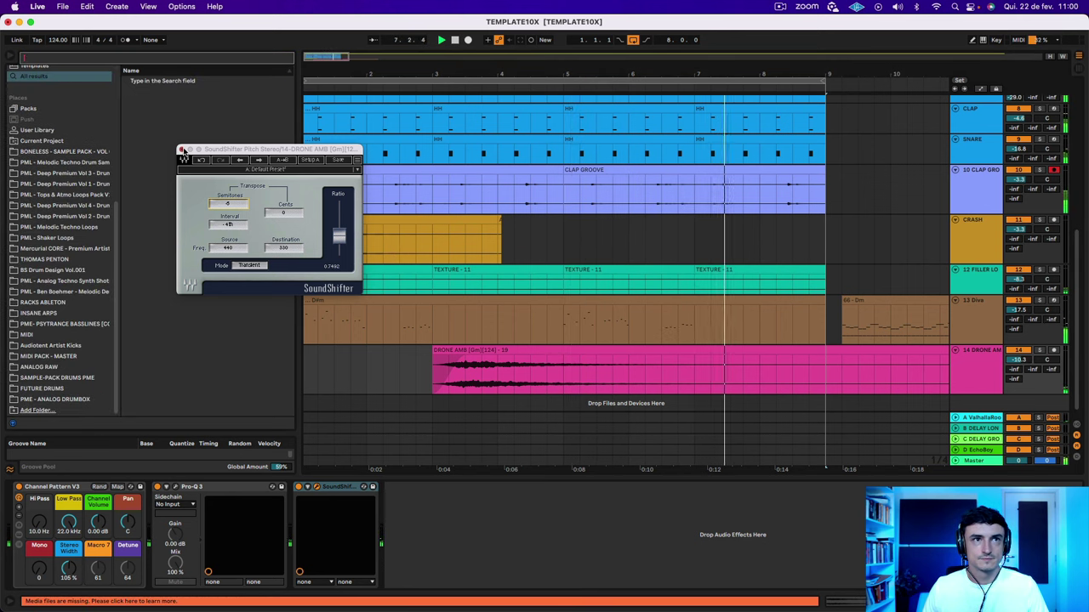
left_click(182, 150)
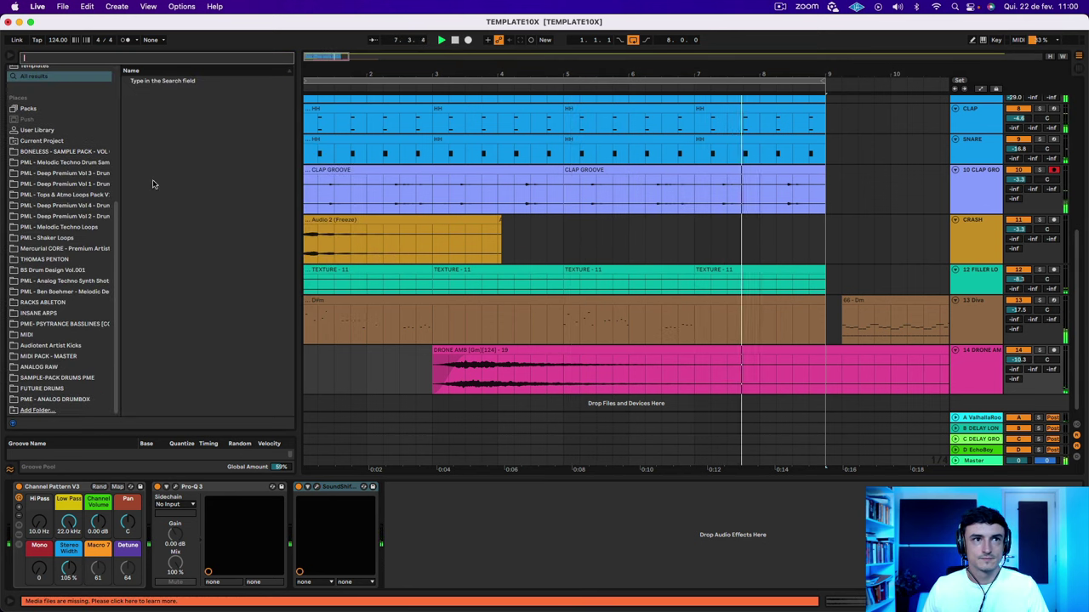
left_click(41, 377)
left_click(47, 356)
scroll(64, 399, "down", 2)
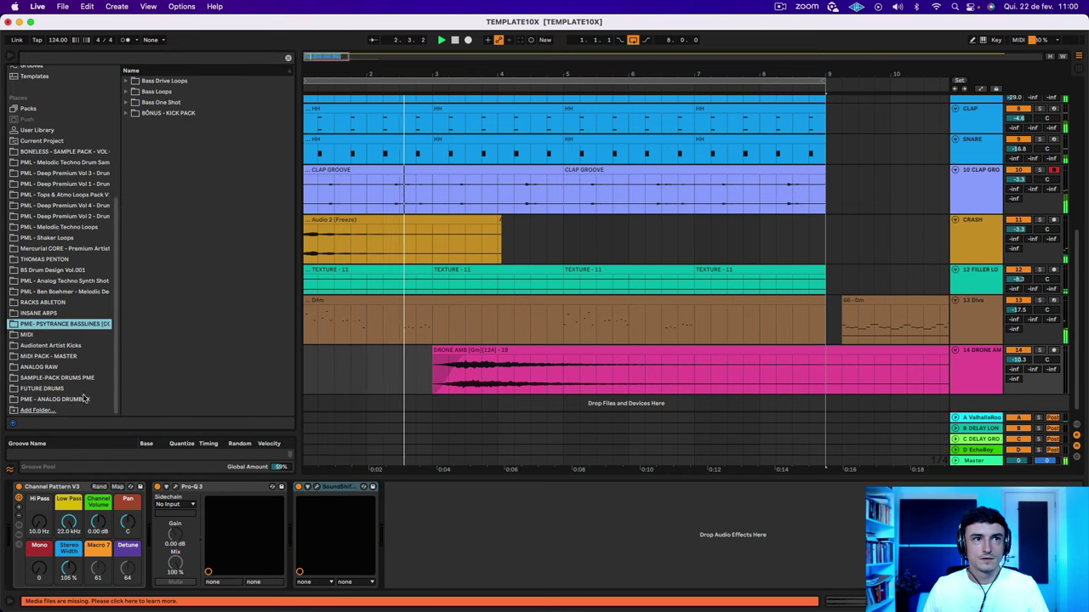
left_click(51, 377)
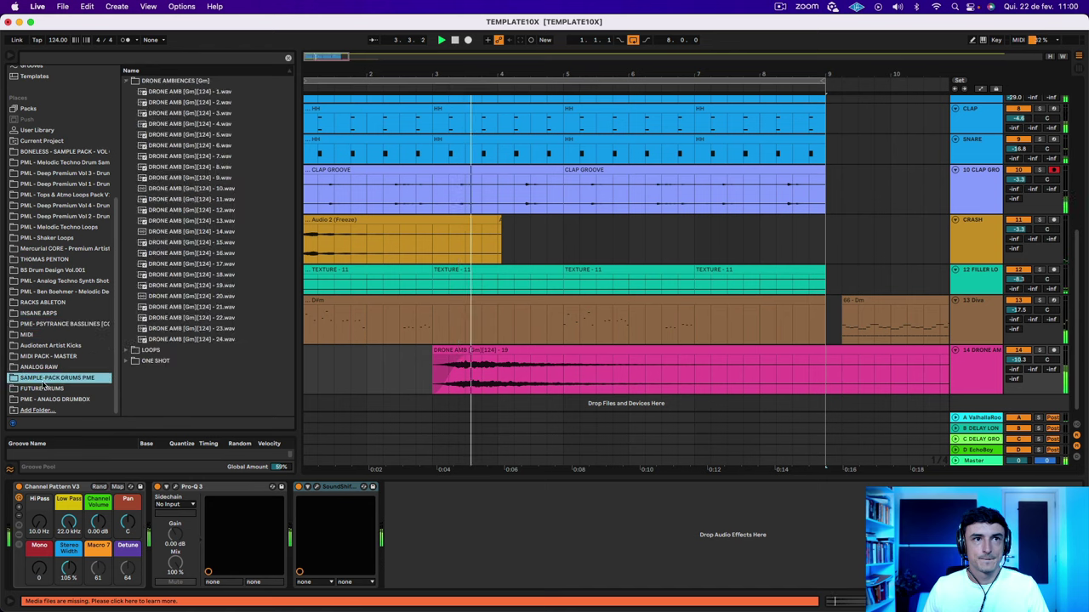
left_click(178, 339)
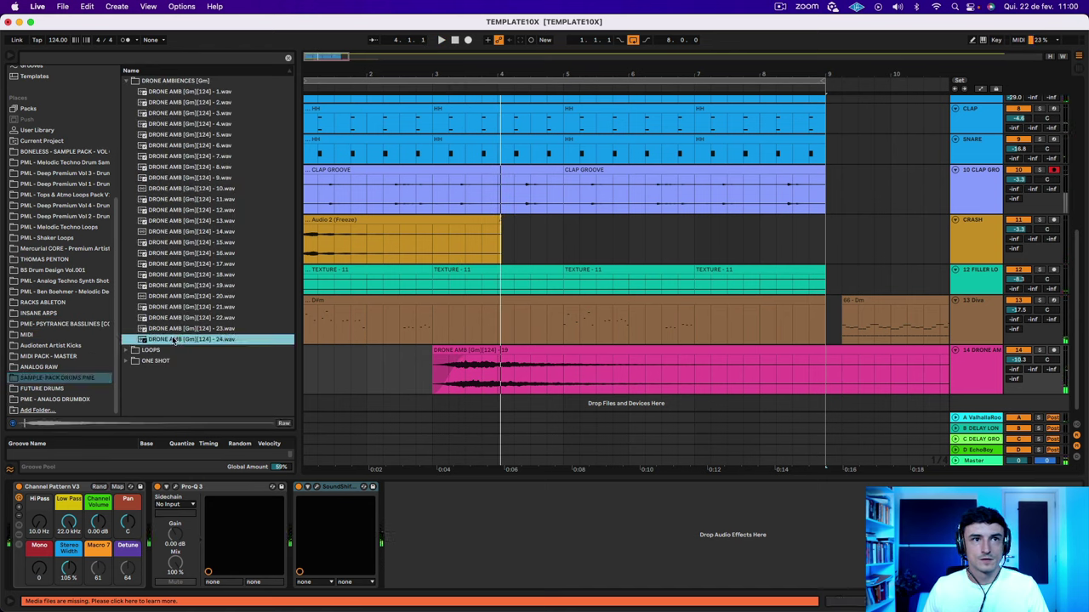
left_click_drag(158, 342, 432, 392)
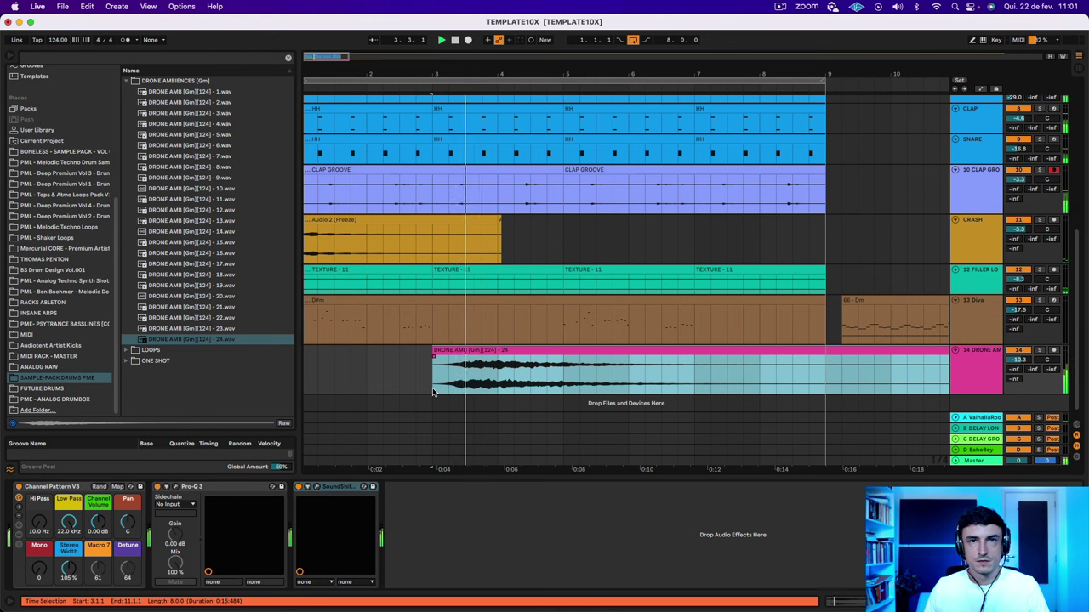
left_click_drag(1017, 360, 1018, 374)
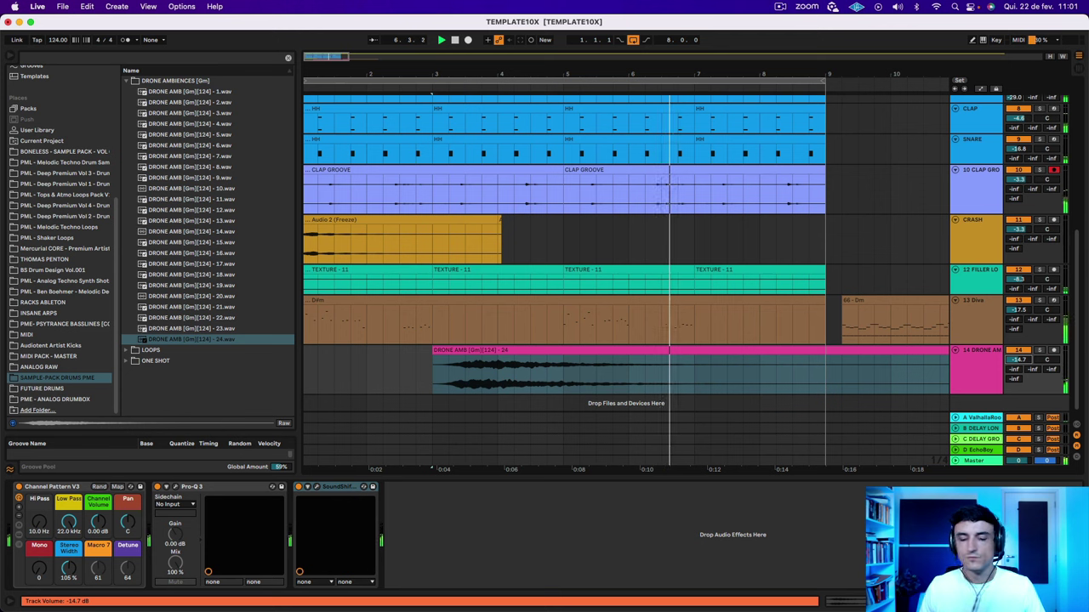
Delete the spare MIDI clip that sits after bar 9 on the 13 Diva track.
left_click(917, 299)
key("Delete")
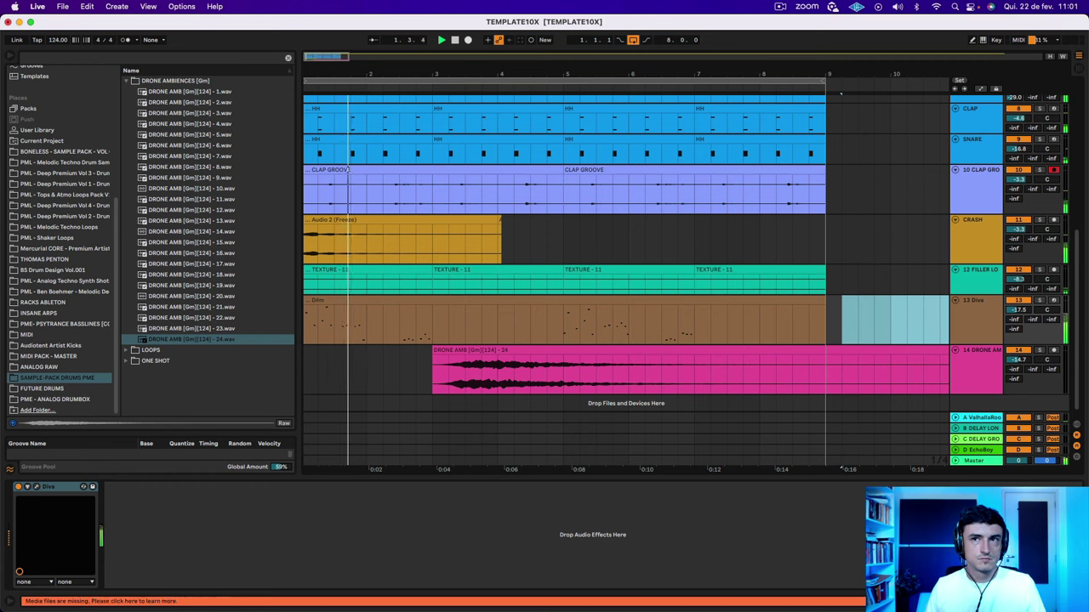
Duplicate the drone track with its effects and delete the clip on the copy.
left_click(978, 376)
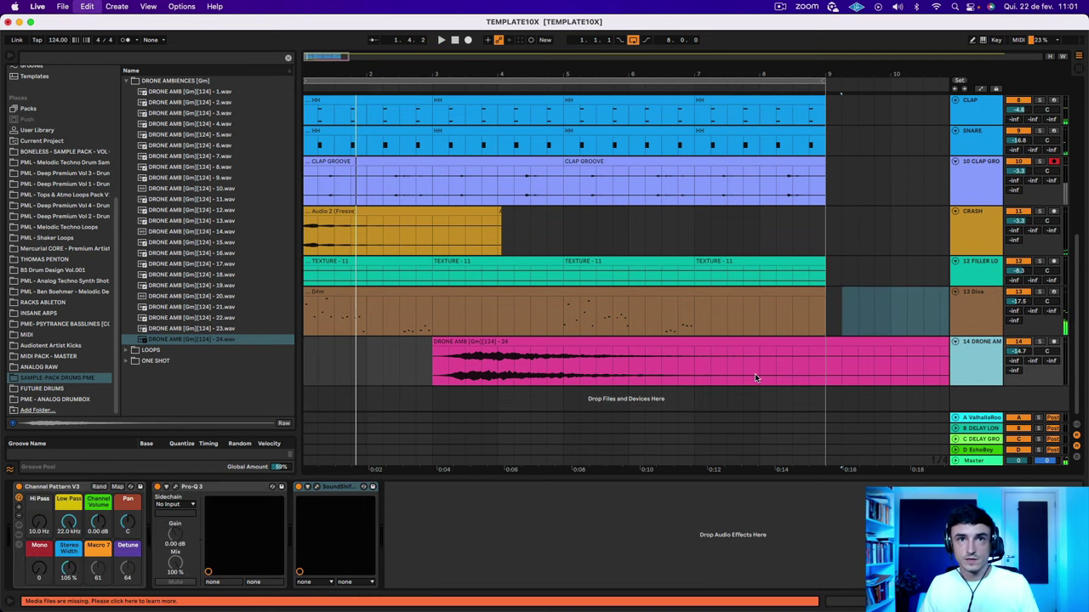
key("super+d")
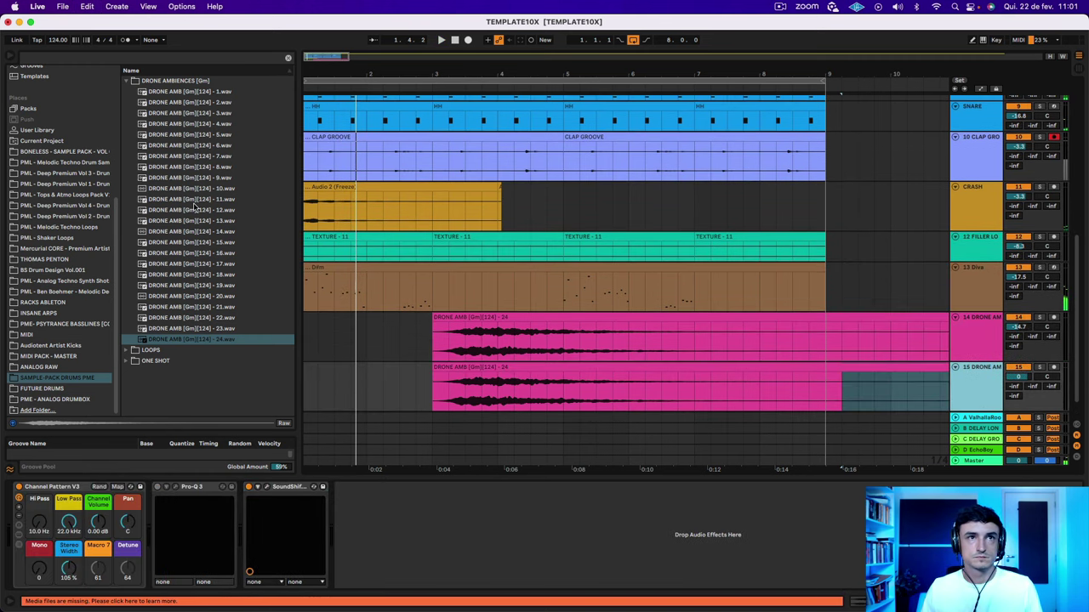
left_click(603, 367)
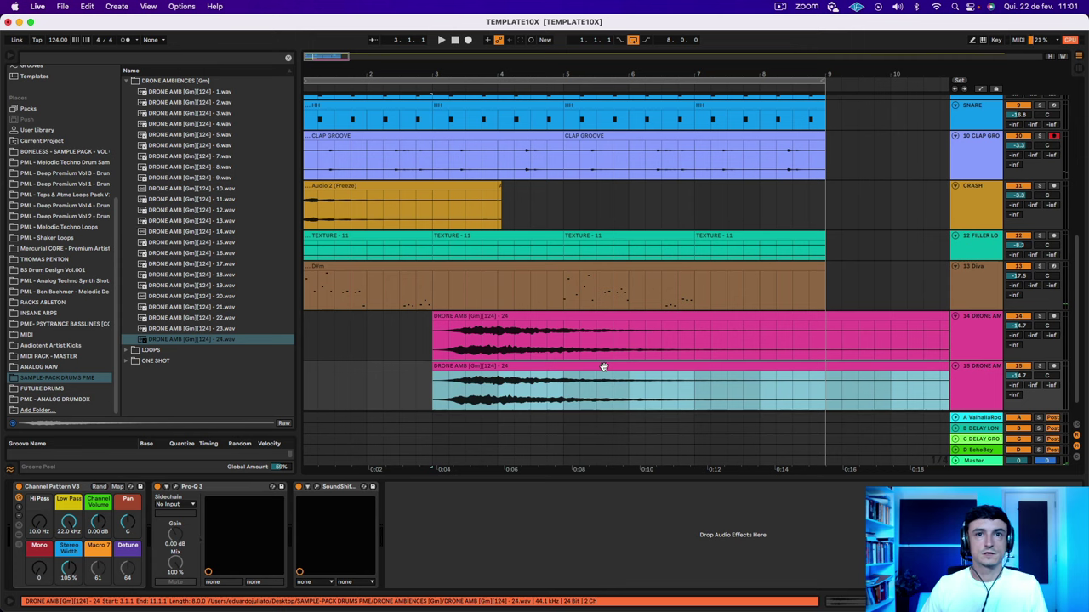
key("Delete")
Preview drones 13, 10 and 7, place DRONE AMB [Gm][124] - 7.wav at bar 7 on the 15th track with a fade-in, and play the groove.
left_click(193, 221)
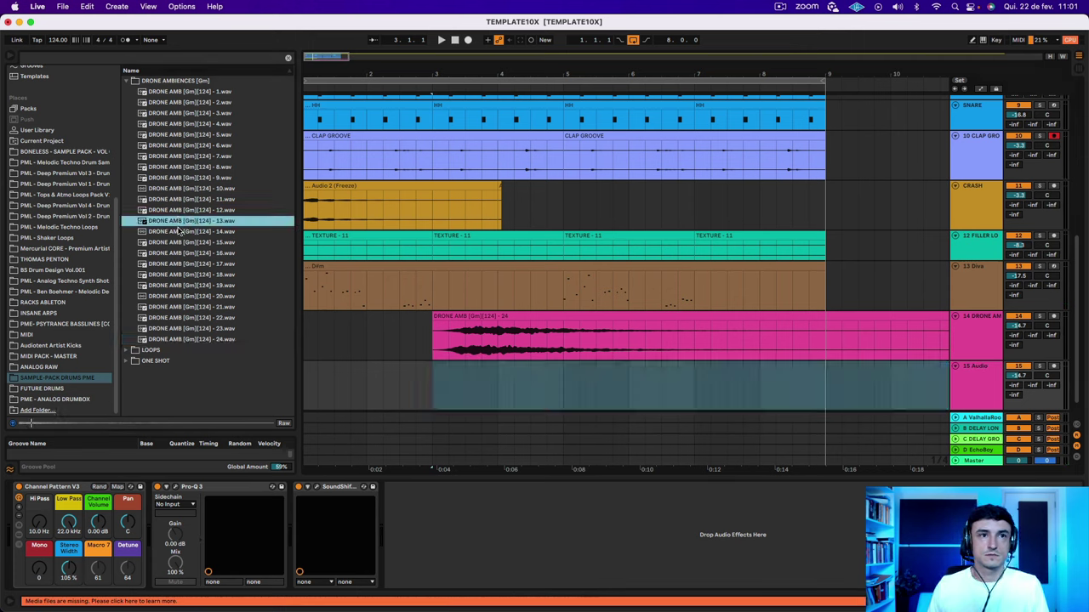
left_click(178, 188)
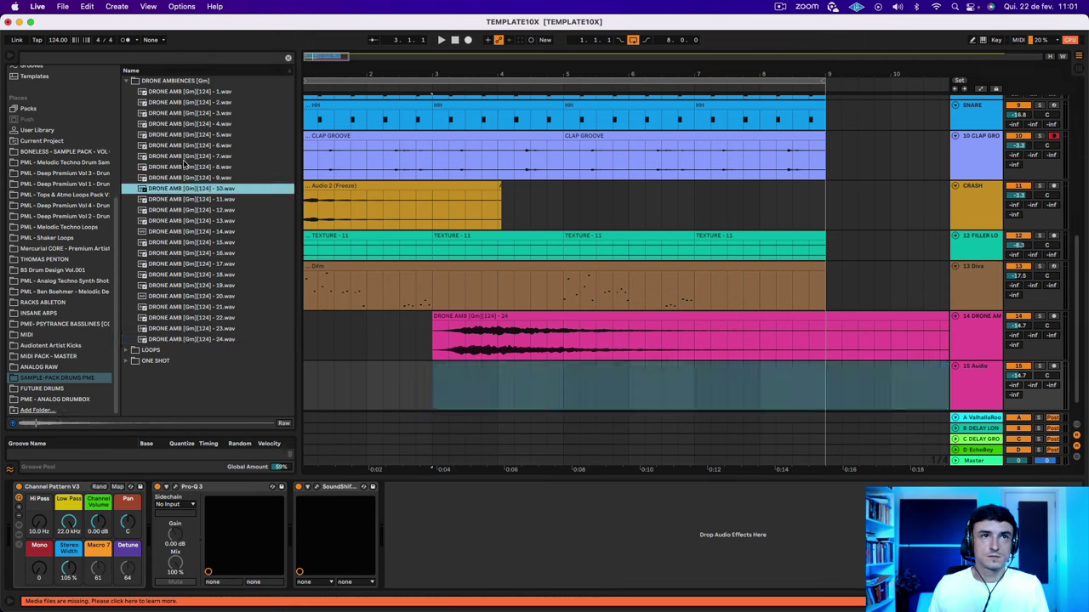
left_click(184, 157)
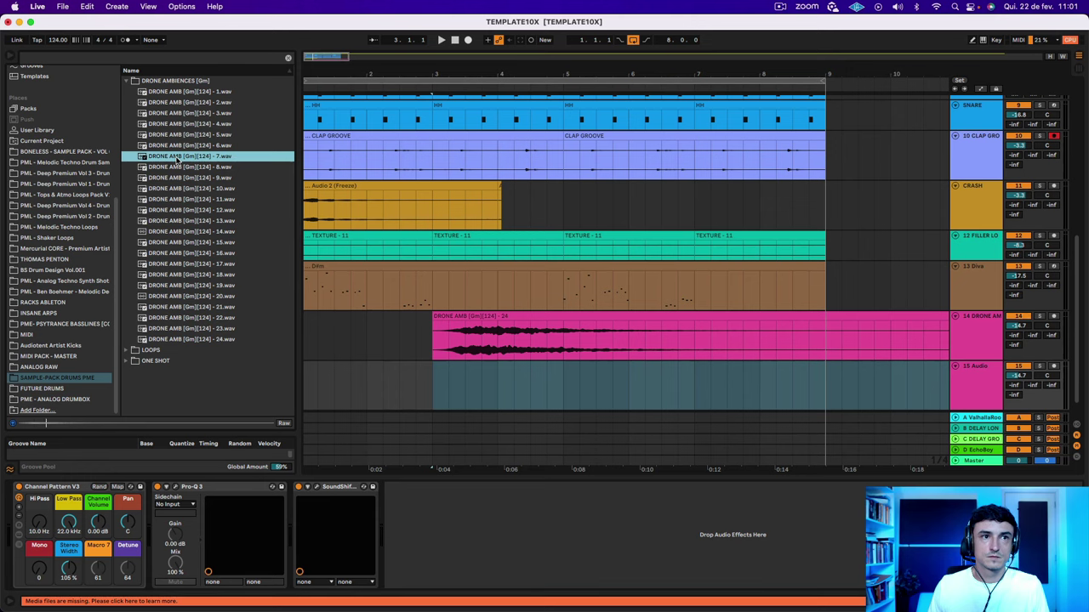
left_click_drag(177, 160, 751, 362)
key("space")
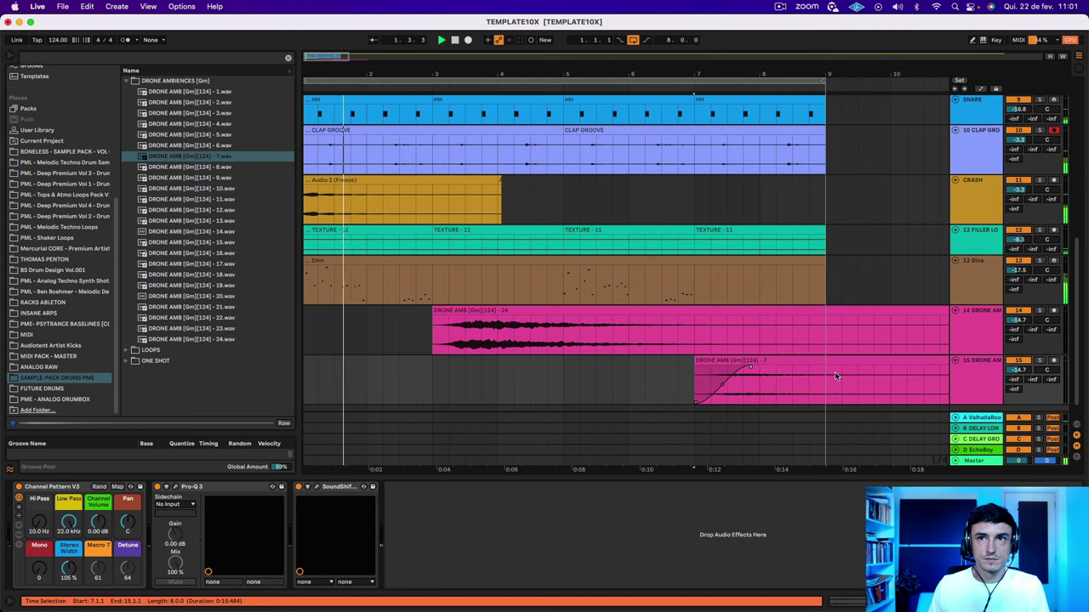
Move the bar 9 to 11 section of the DRONE AMB 7 clip to bars 1 to 3 on the same track and play the loop.
left_click_drag(834, 372, 857, 383)
scroll(857, 379, "right", 5)
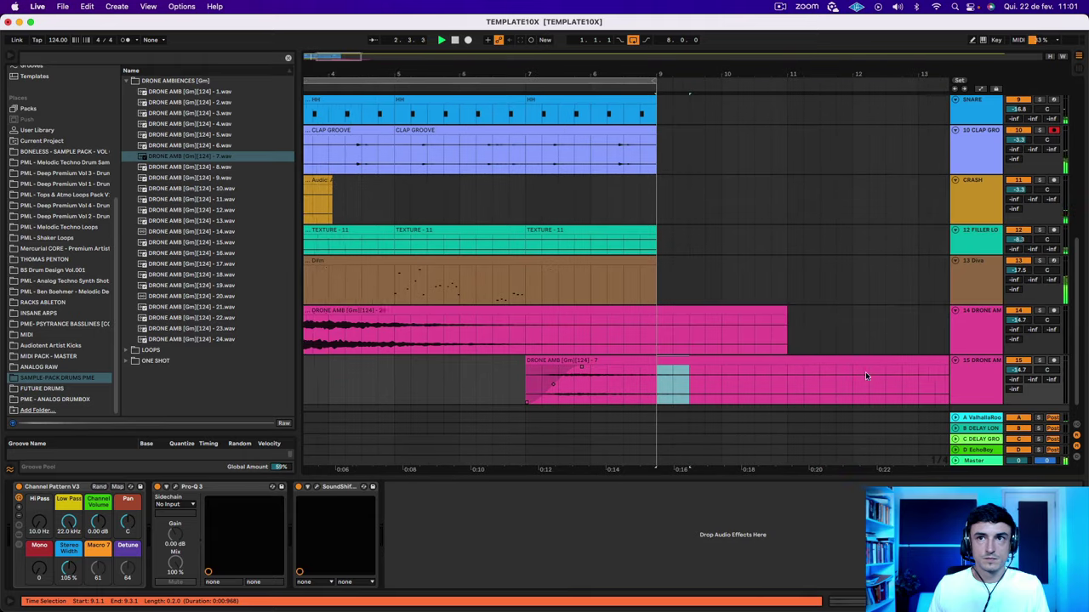
left_click(729, 381, "shift")
scroll(727, 387, "left", 1)
scroll(727, 390, "left", 3)
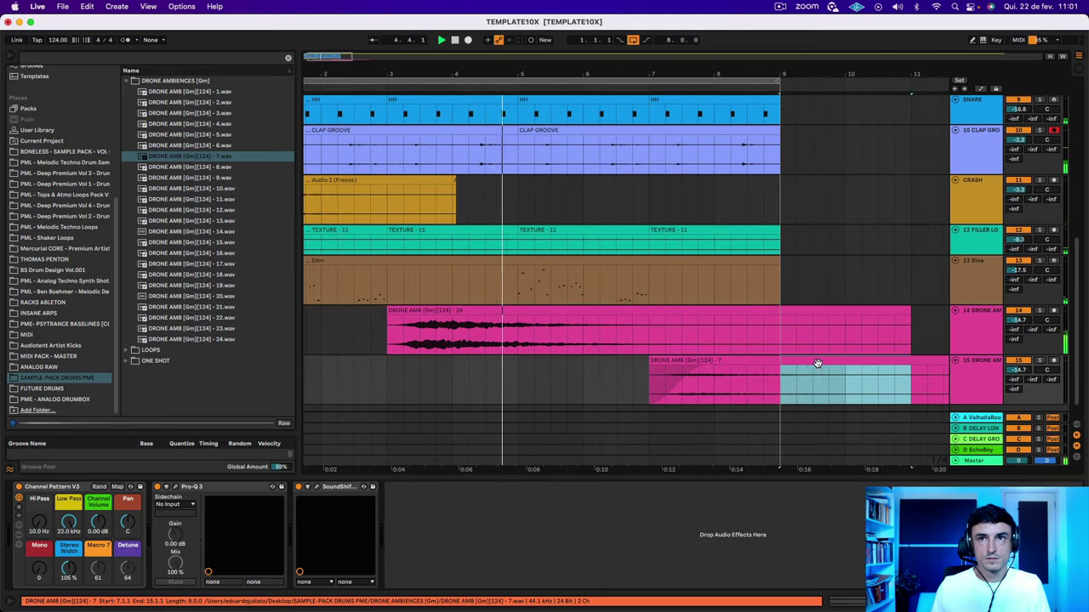
left_click_drag(814, 364, 332, 367)
scroll(476, 374, "left", 1)
key("space")
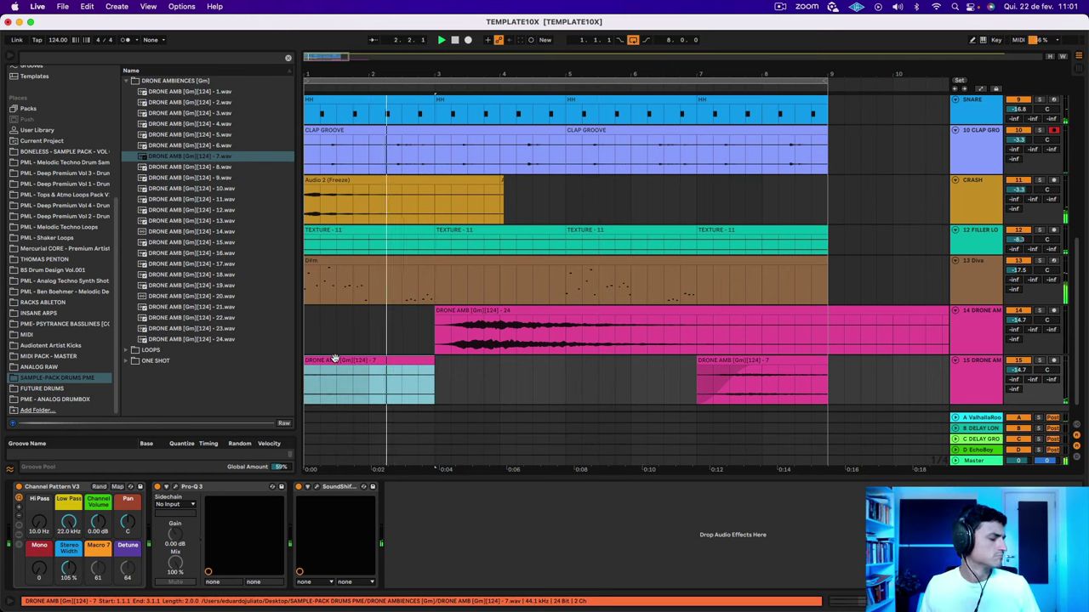
Listen through the loop and raise the second drone track's volume to -7.2 dB.
scroll(334, 360, "up", 1)
scroll(334, 361, "down", 1)
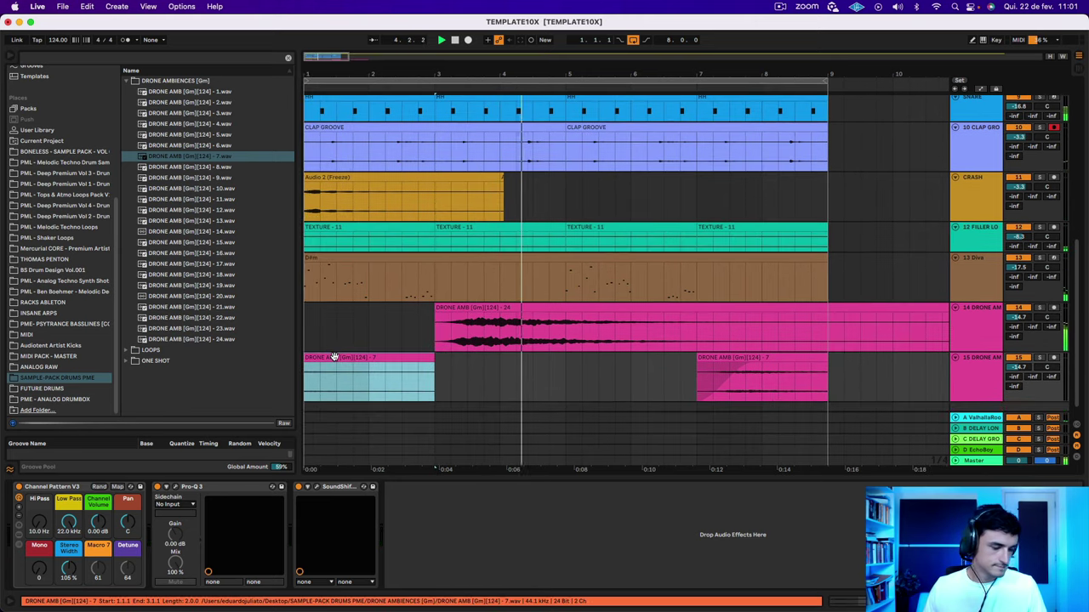
scroll(334, 357, "down", 1)
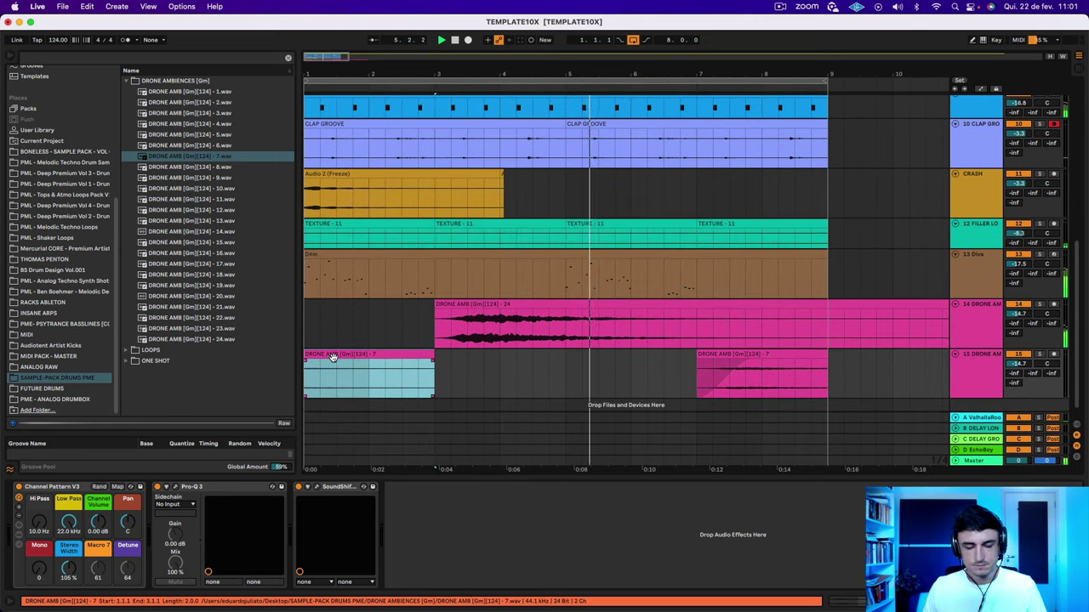
scroll(332, 358, "down", 1)
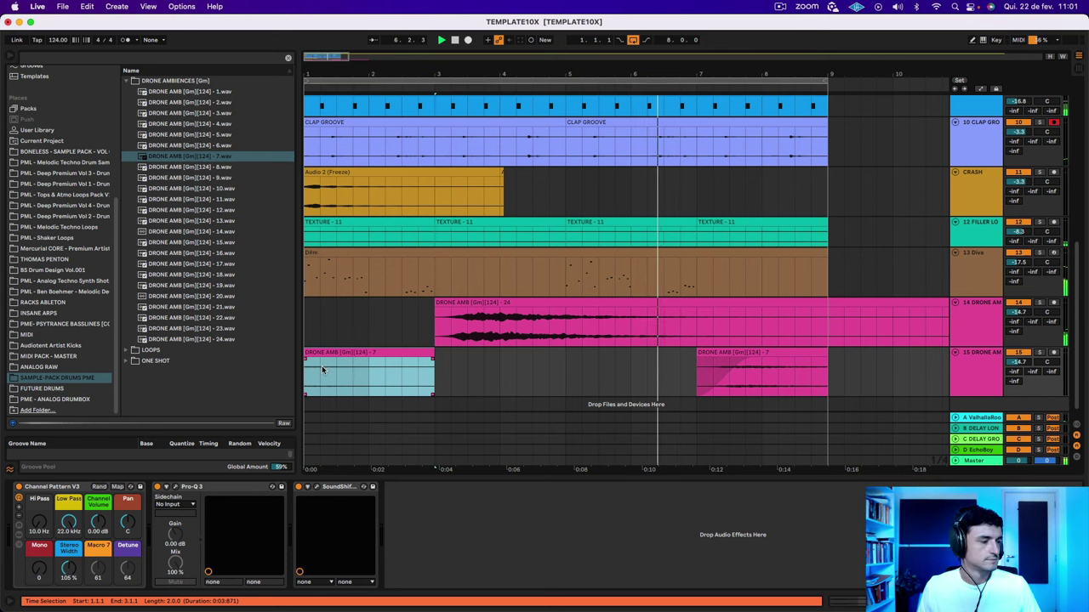
scroll(327, 367, "up", 2)
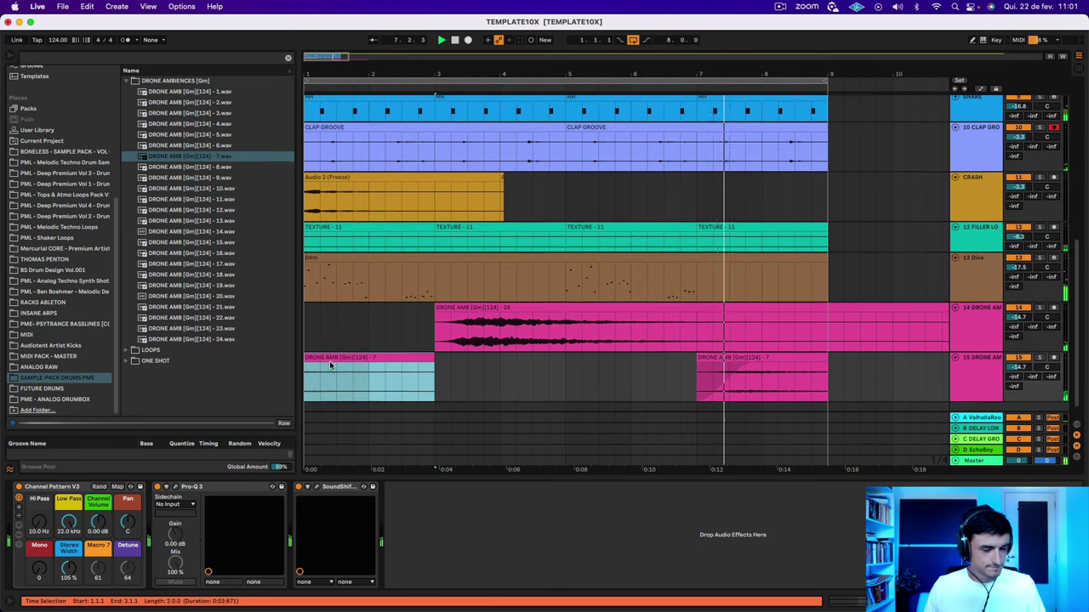
scroll(330, 365, "down", 1)
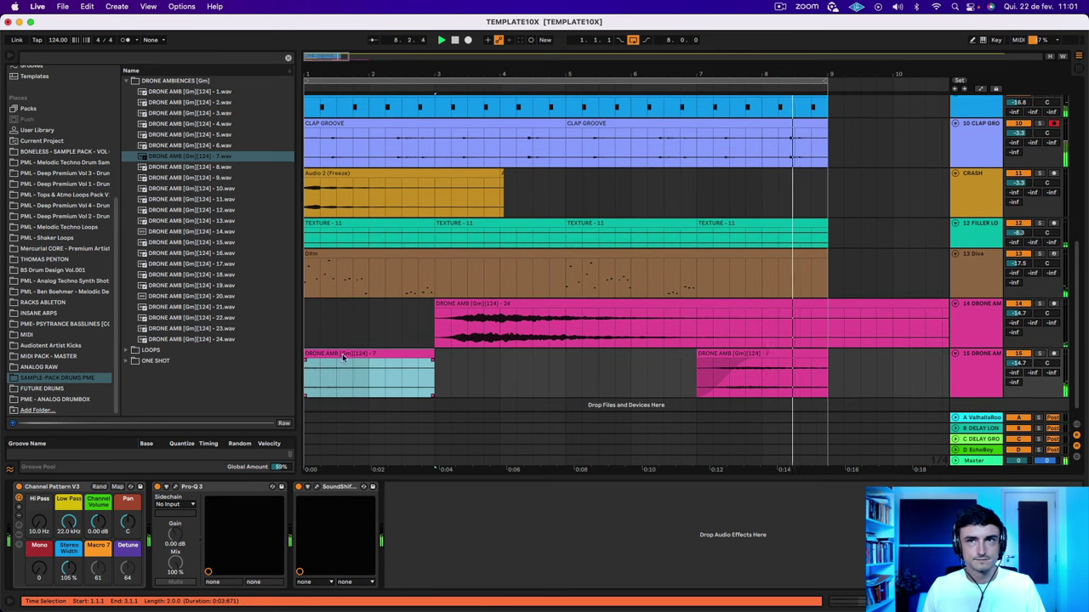
left_click_drag(1020, 364, 1020, 357)
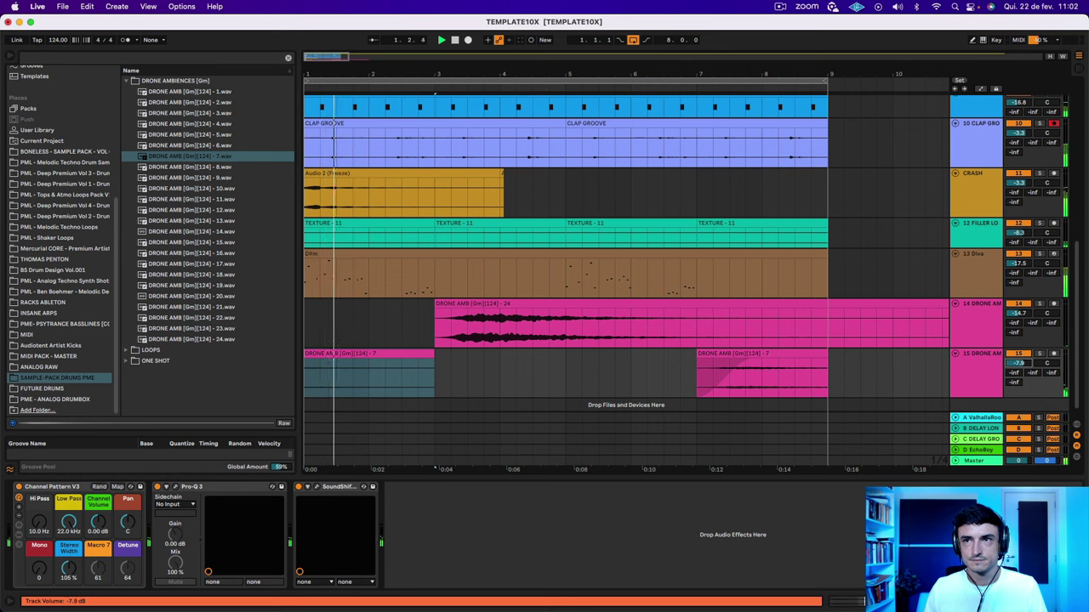
left_click(750, 374)
left_click(750, 375)
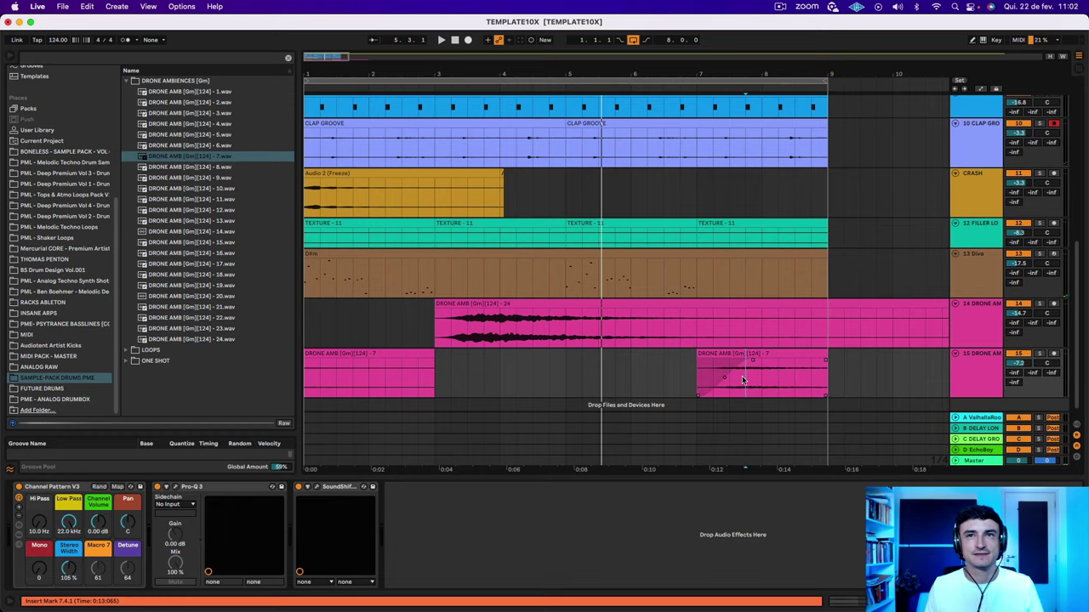
scroll(742, 380, "up", 10)
scroll(754, 371, "down", 10)
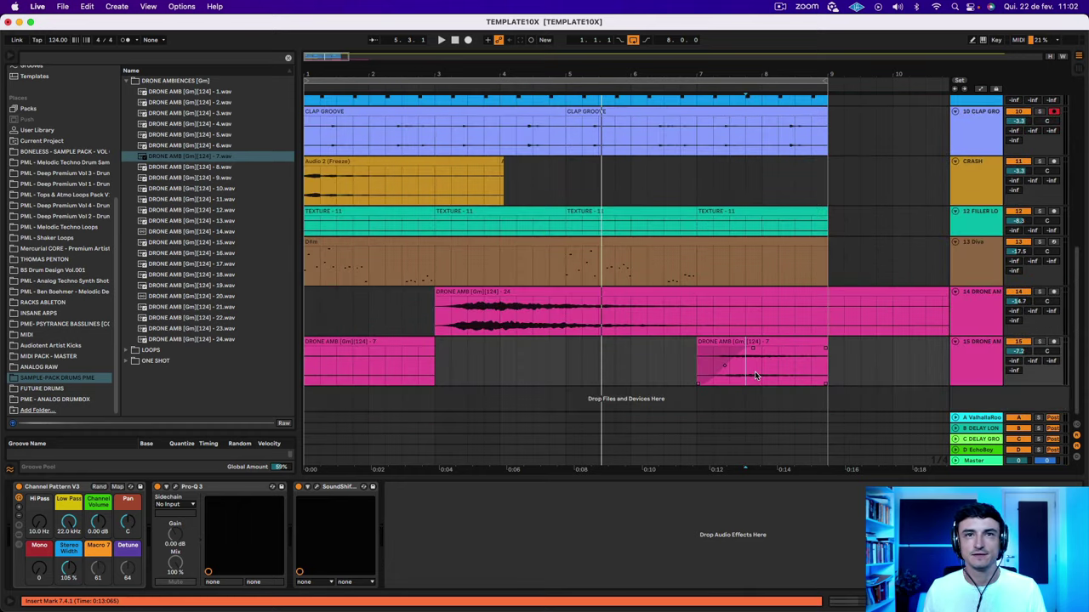